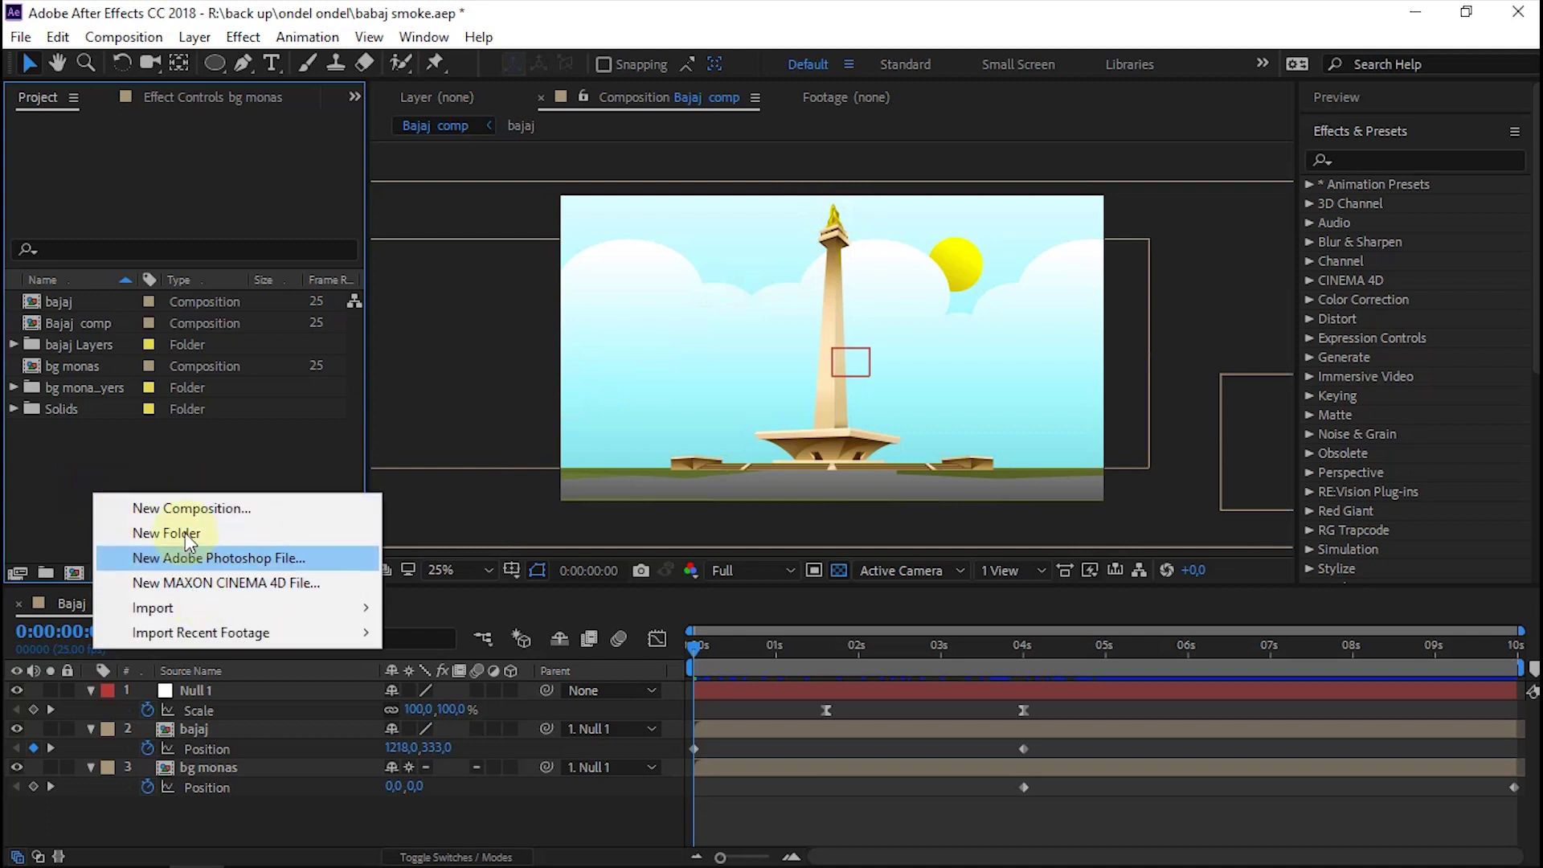
Create a composition named Smoke Comp at 1080×1080, 25 fps, ten seconds long
left_click(184, 509)
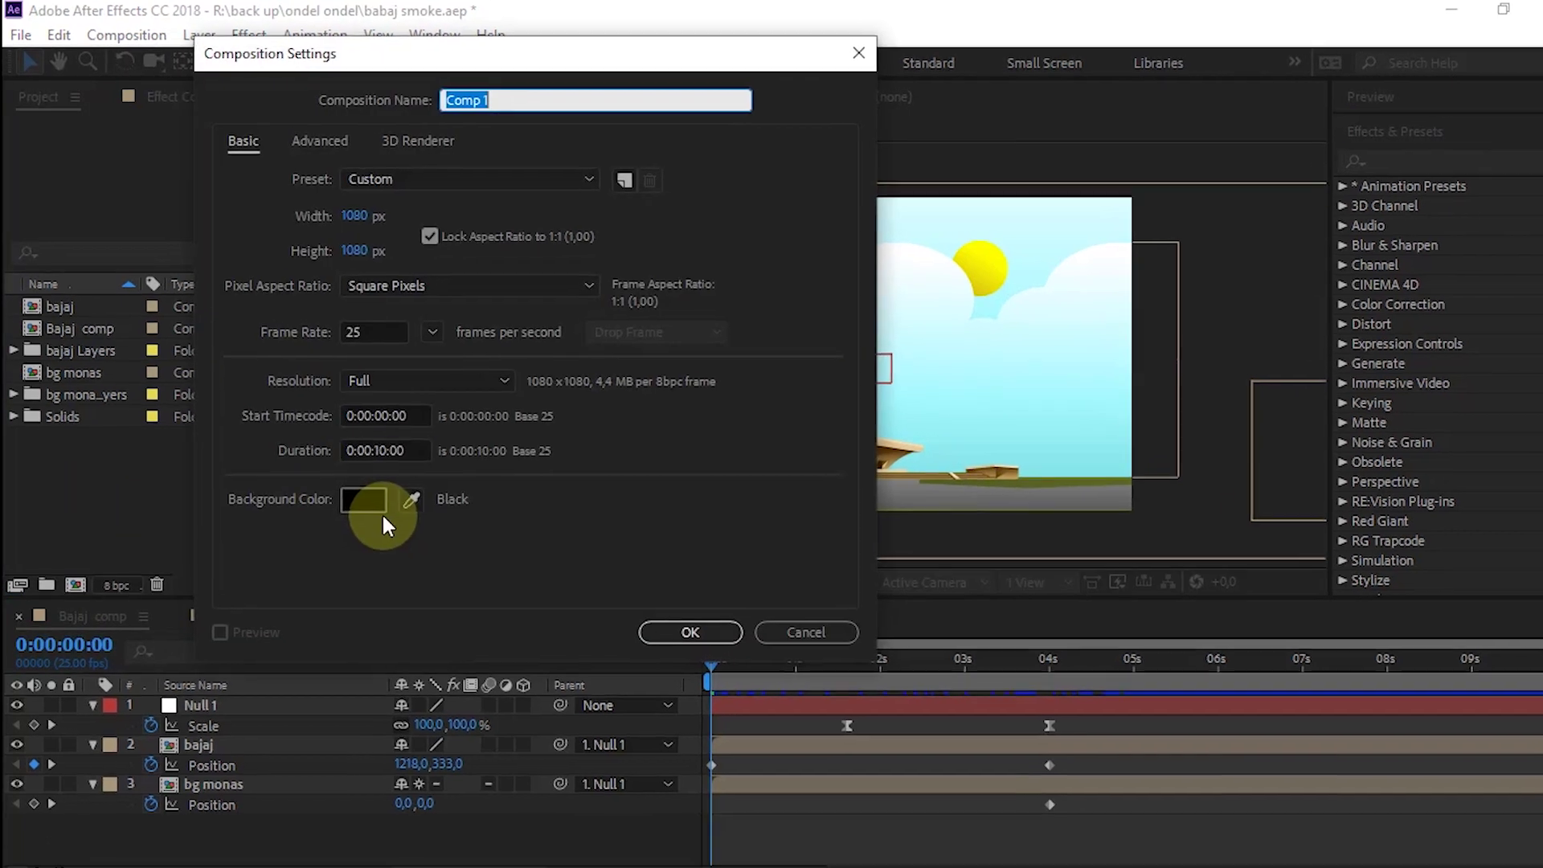
type("Smoke C")
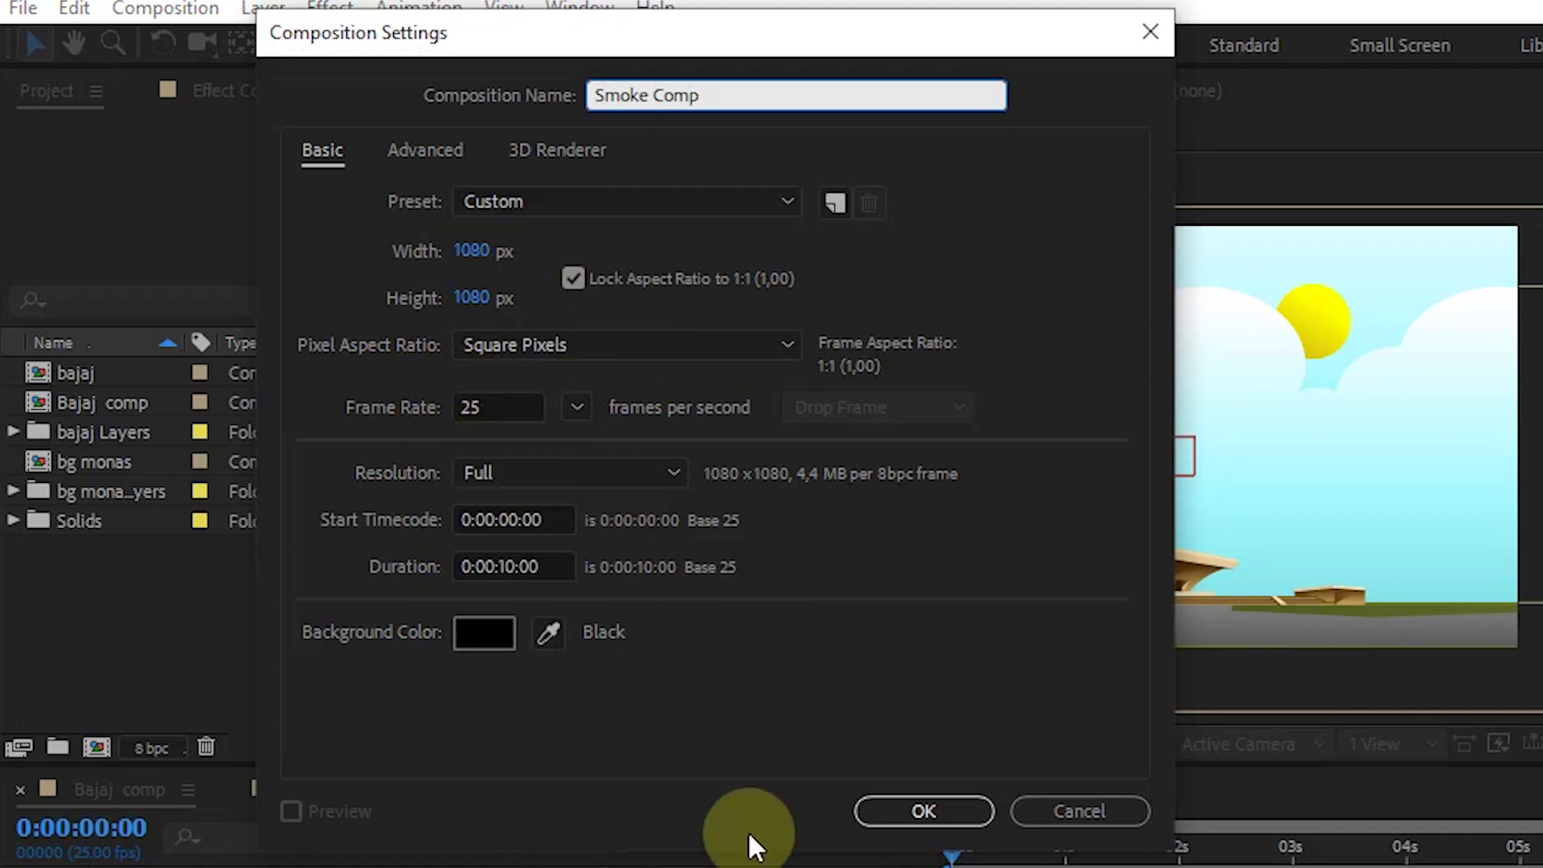
left_click(882, 814)
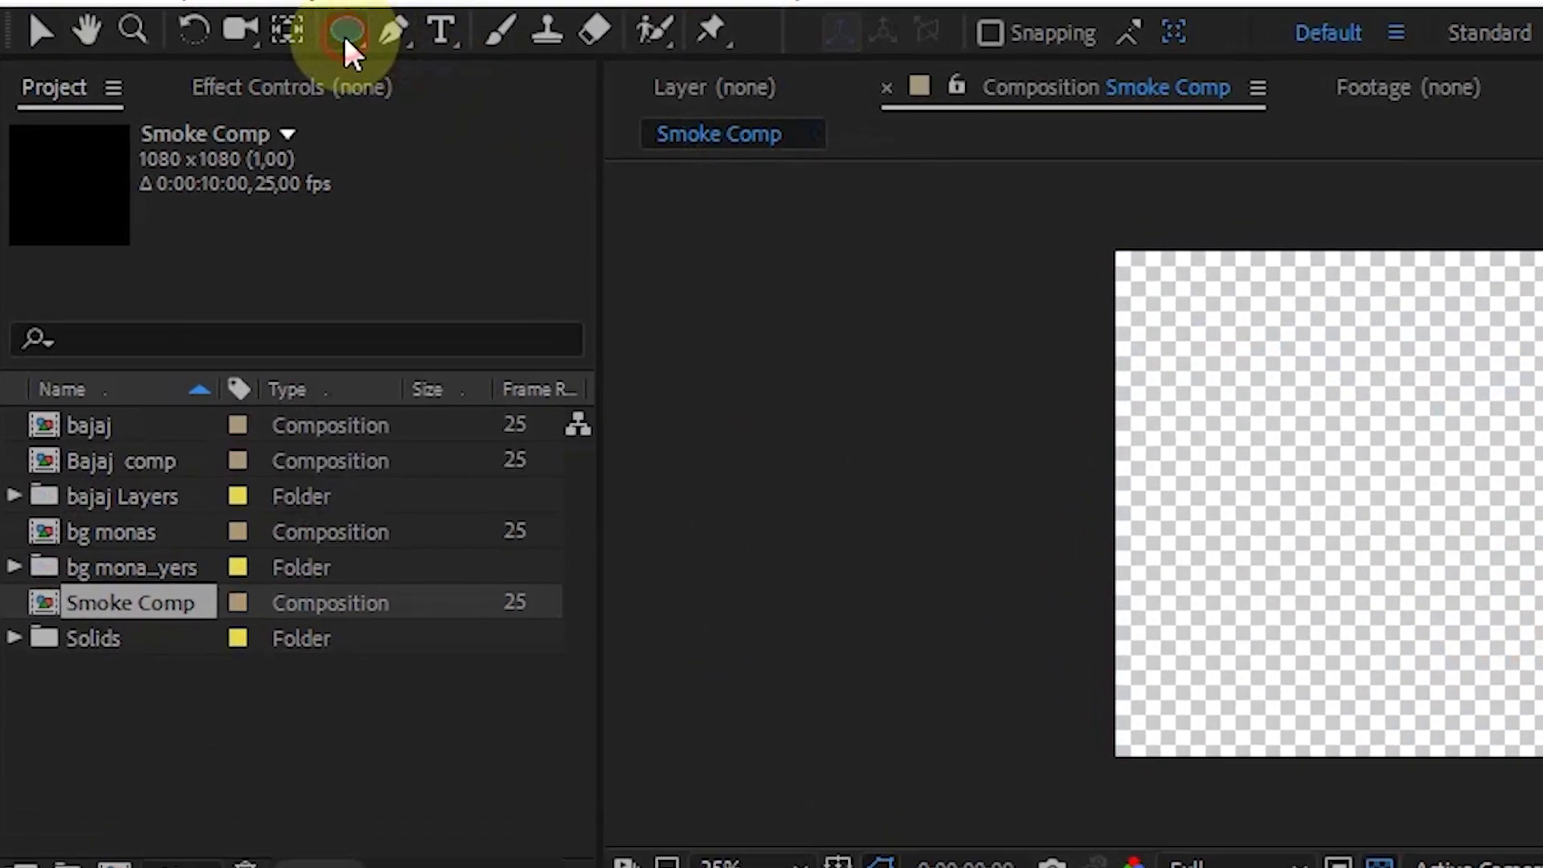
Draw a small ellipse near the lower-left corner of Smoke Comp
left_click(290, 44)
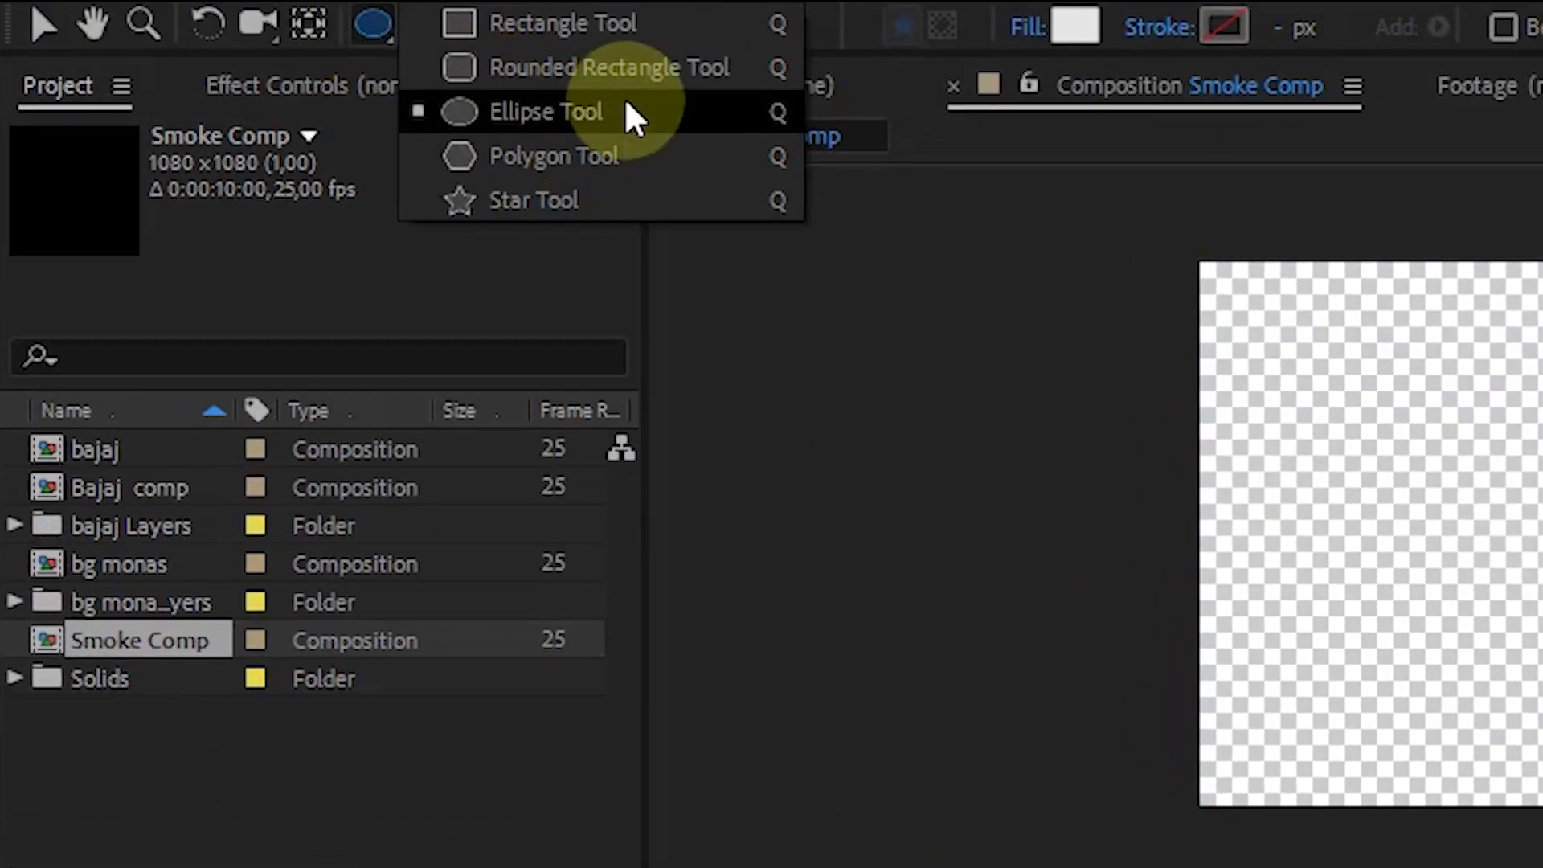
left_click(544, 115)
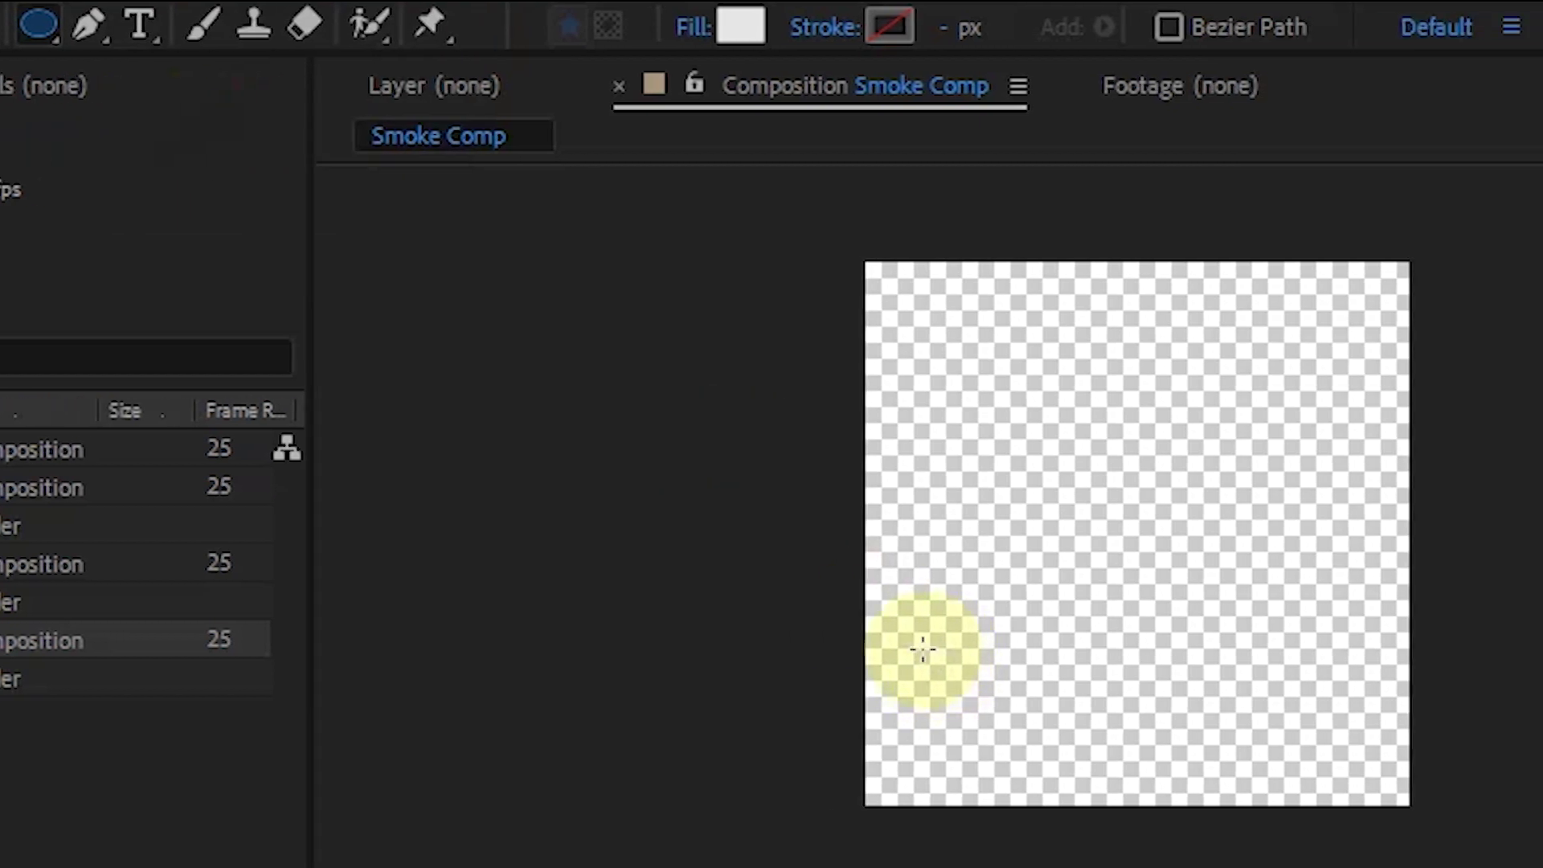
left_click(1239, 641)
left_click_drag(576, 700, 619, 724)
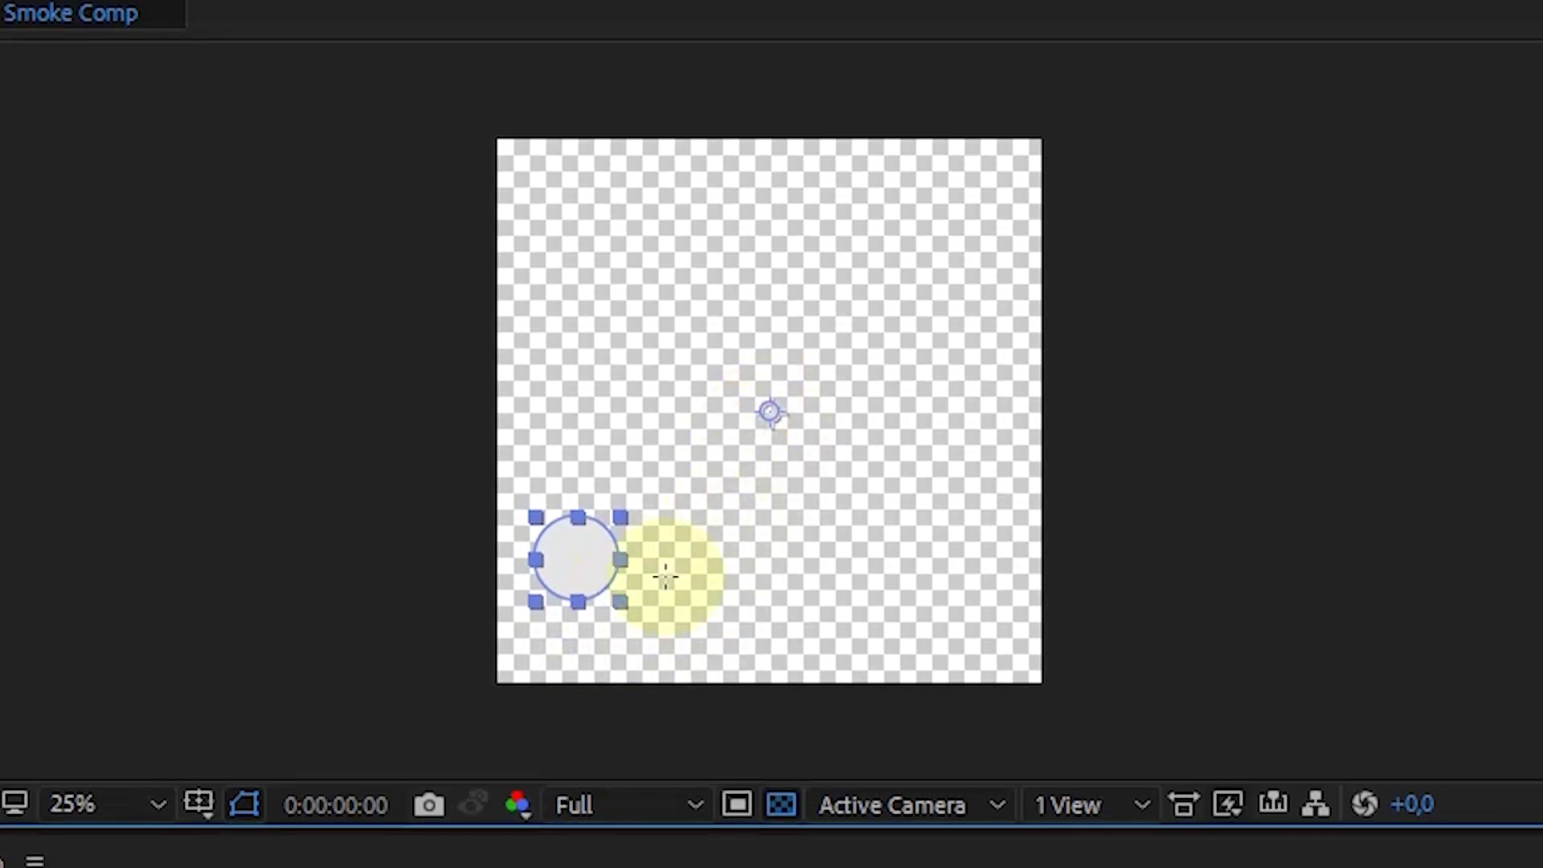
Show a black background and center the anchor point on the circle
left_click(780, 805)
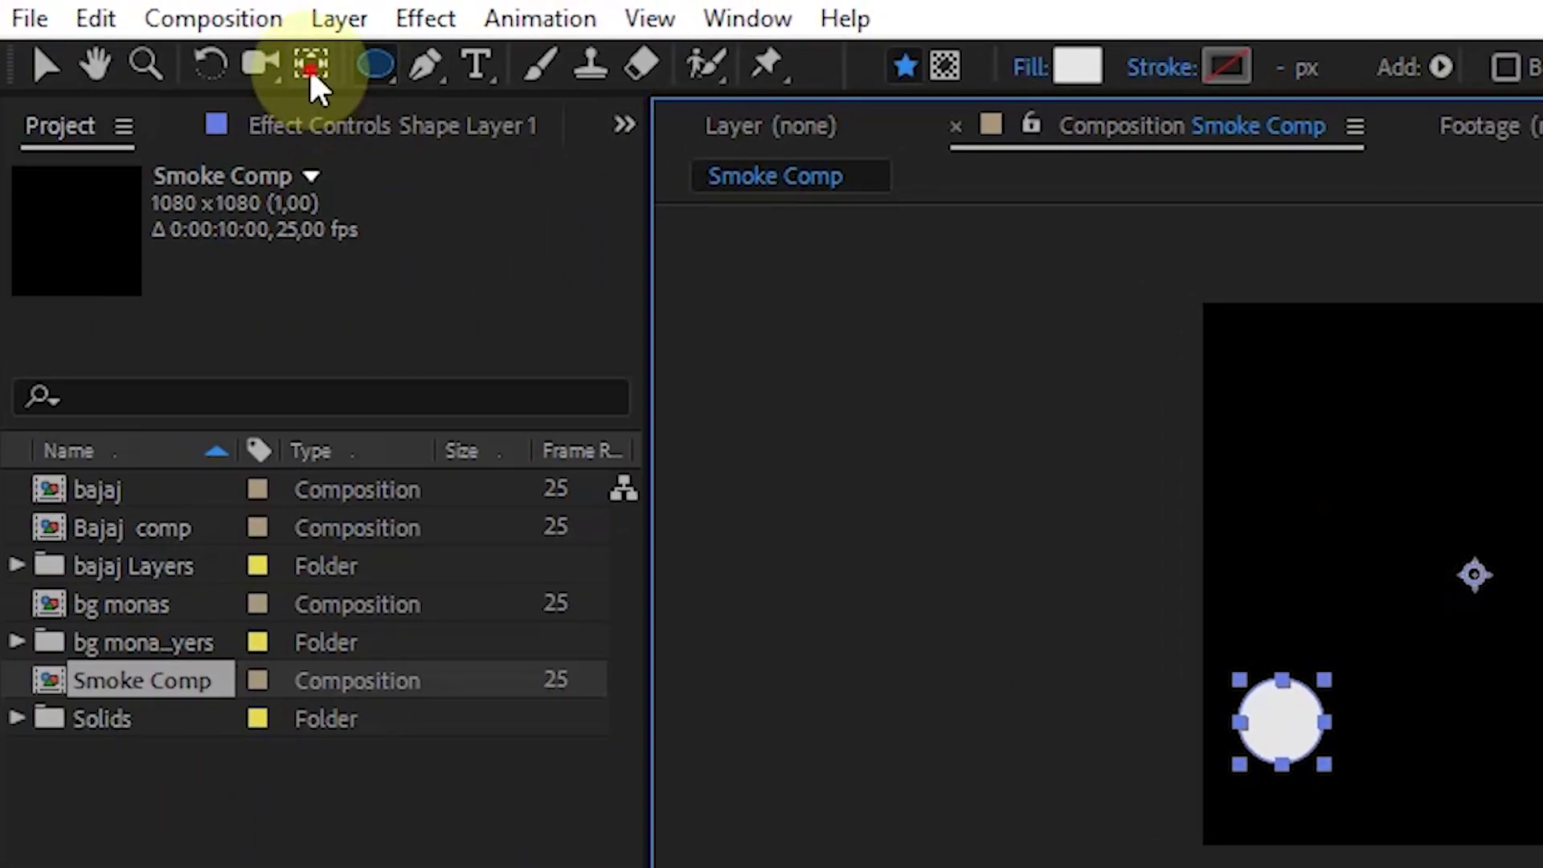
left_click(310, 67)
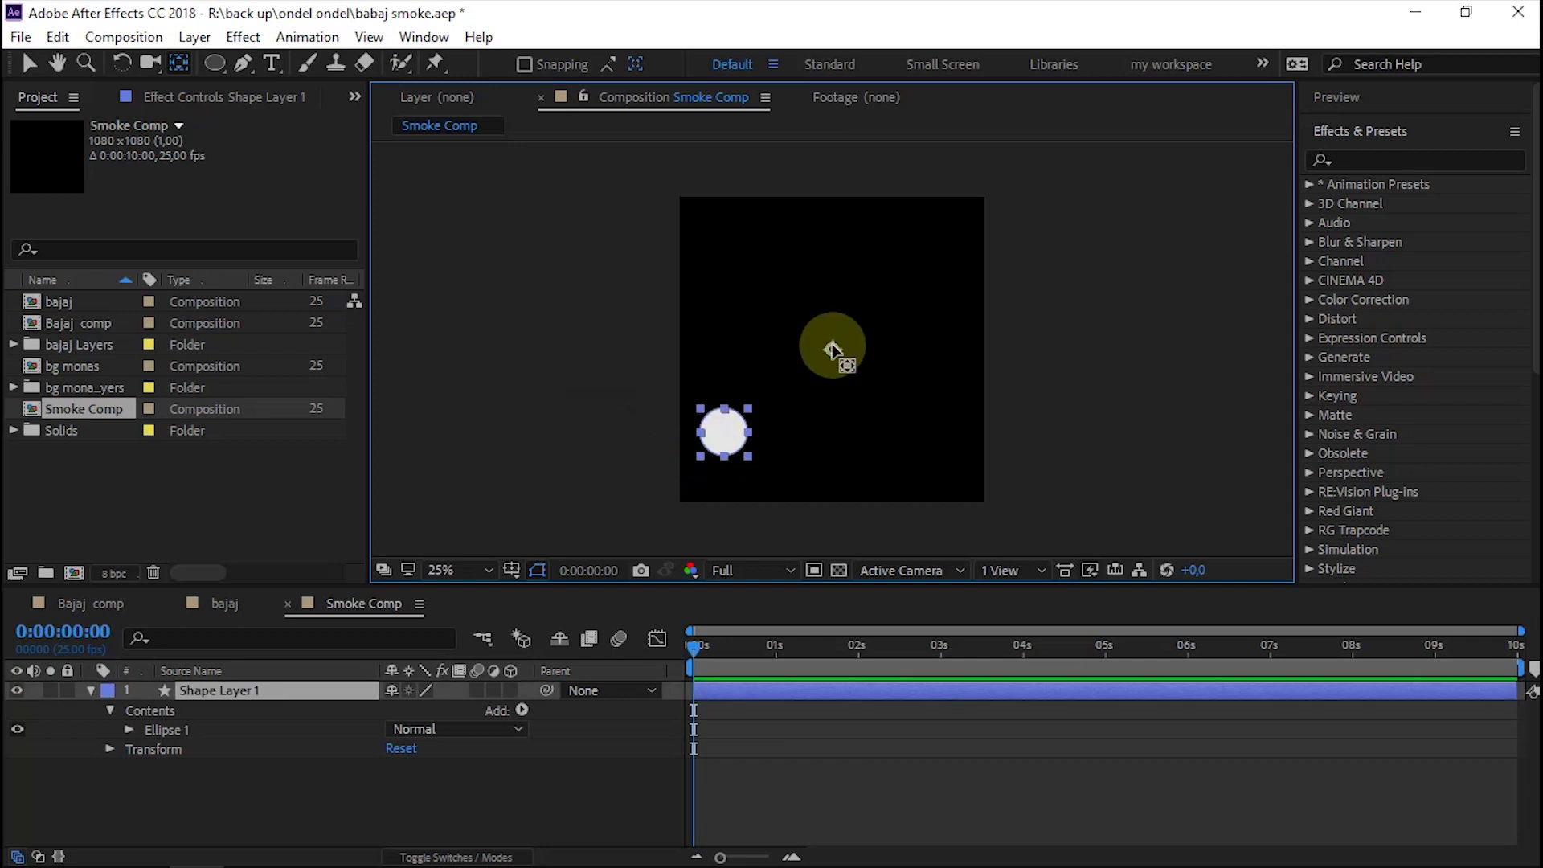
left_click(727, 439)
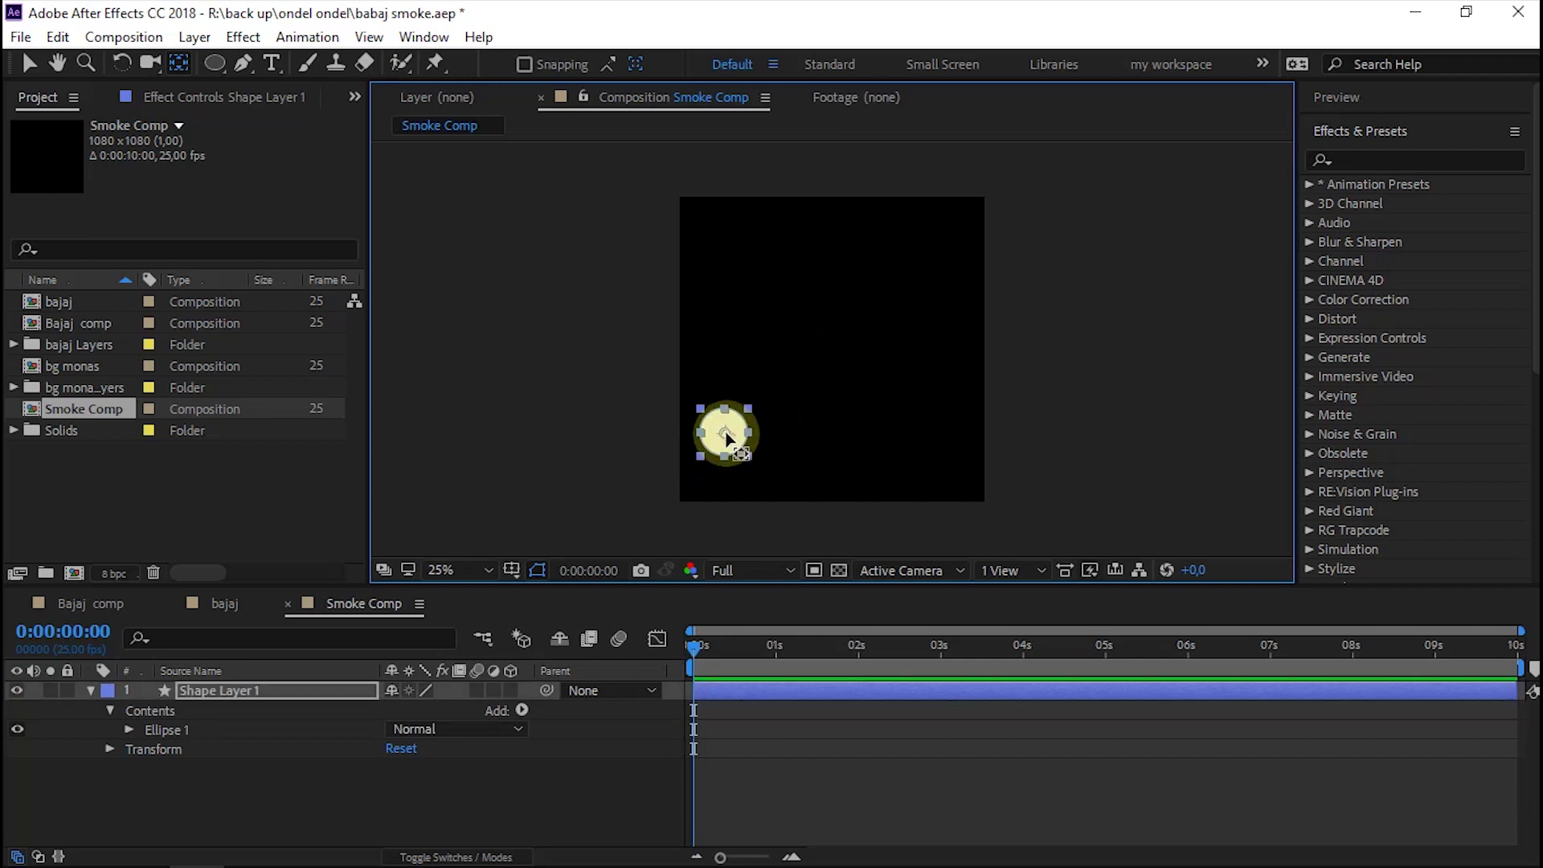
scroll(728, 440, "up", 2)
scroll(655, 406, "up", 1)
scroll(606, 432, "up", 1)
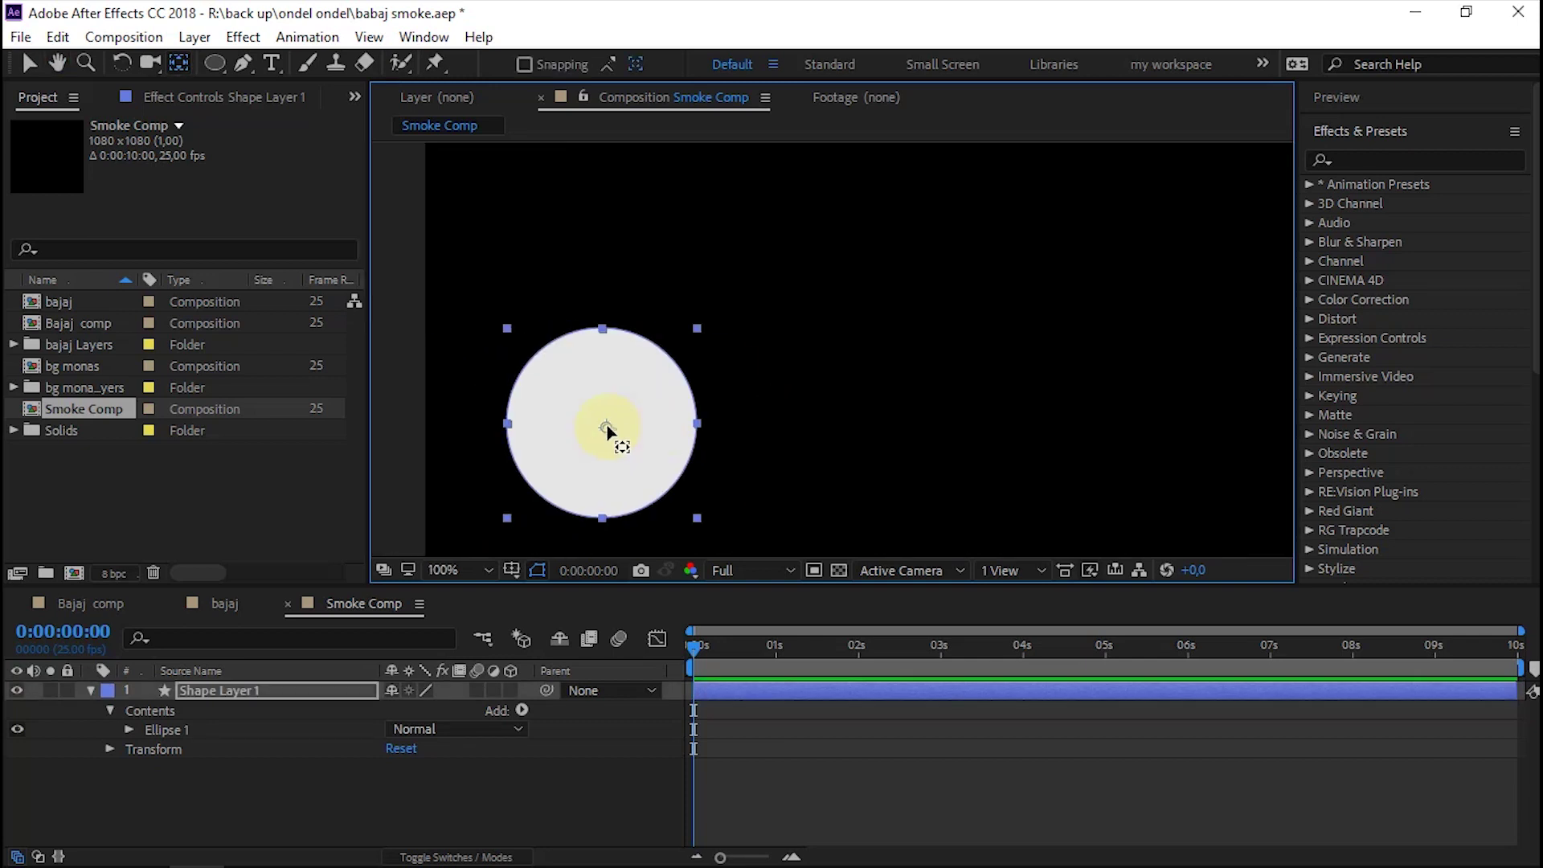
scroll(656, 462, "down", 5)
scroll(695, 493, "up", 2)
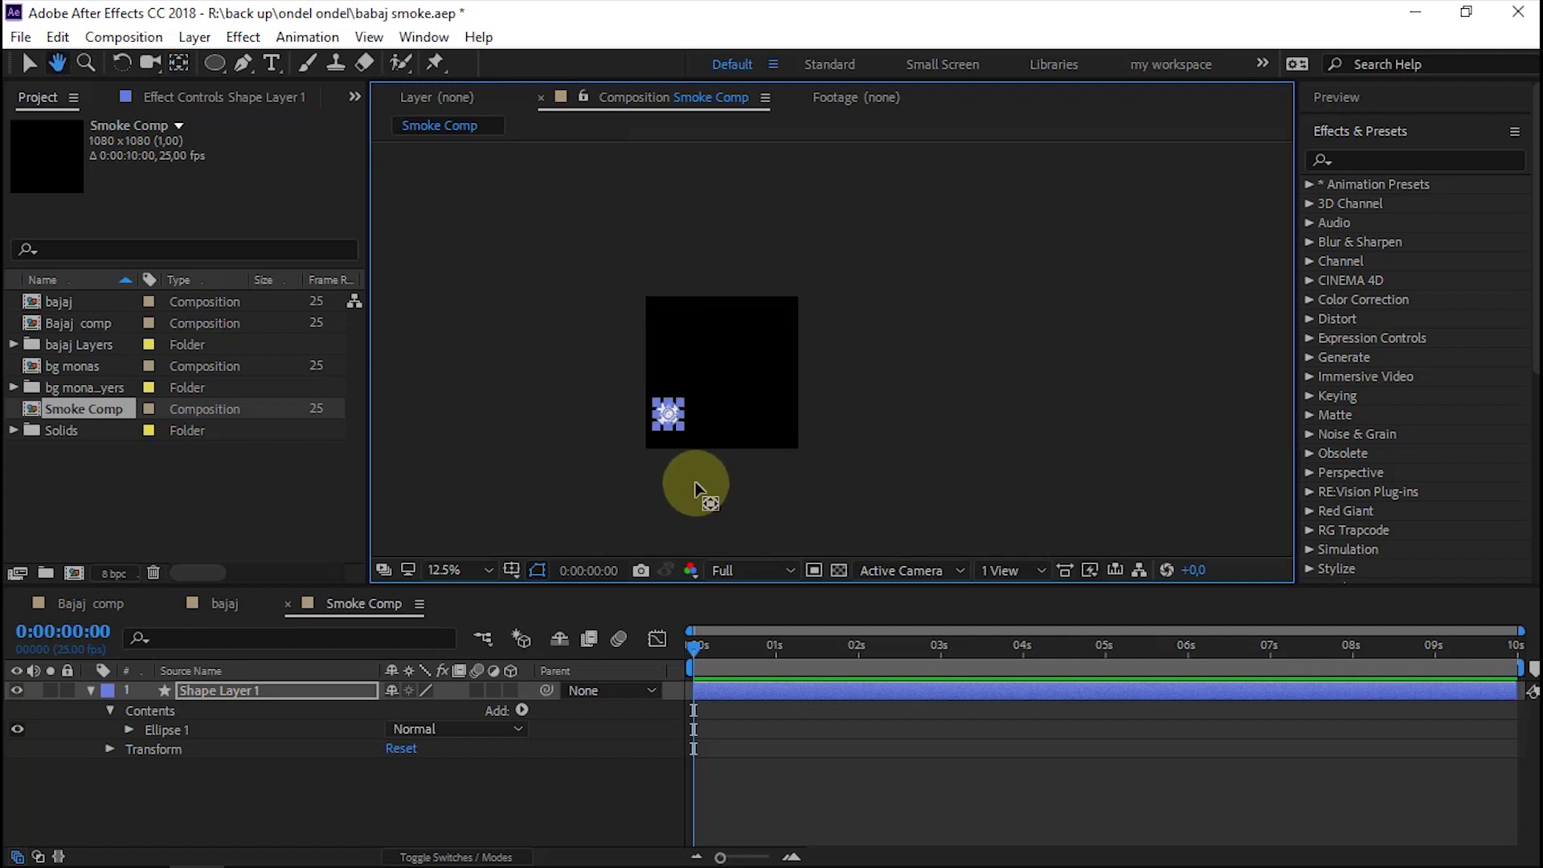
key("v")
left_click_drag(622, 382, 682, 377)
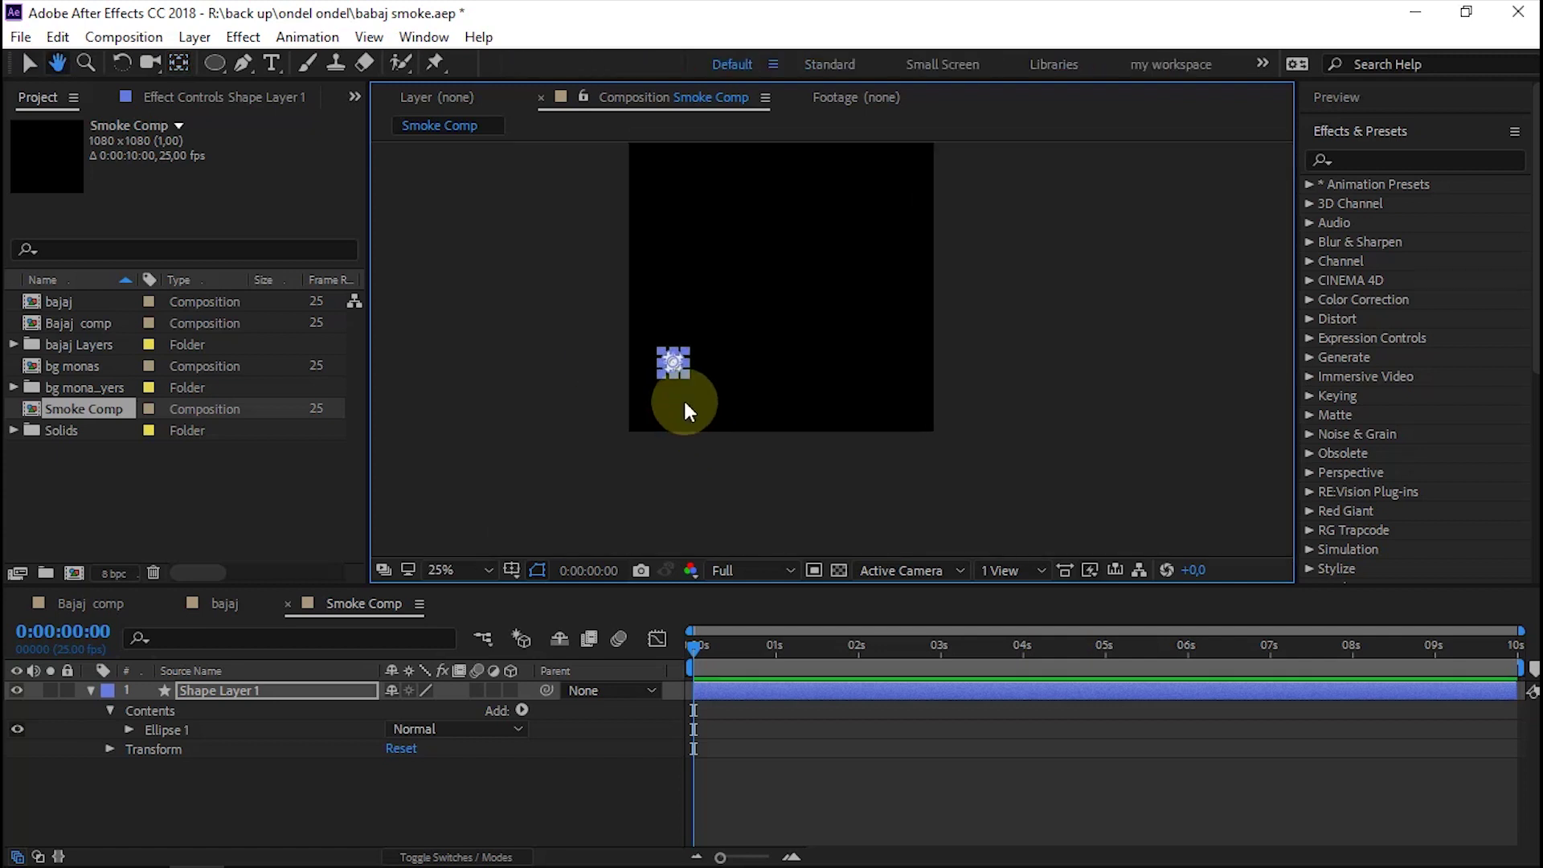
Add starting Position and Scale keyframes to Shape Layer 1 at frame 0
key("Return")
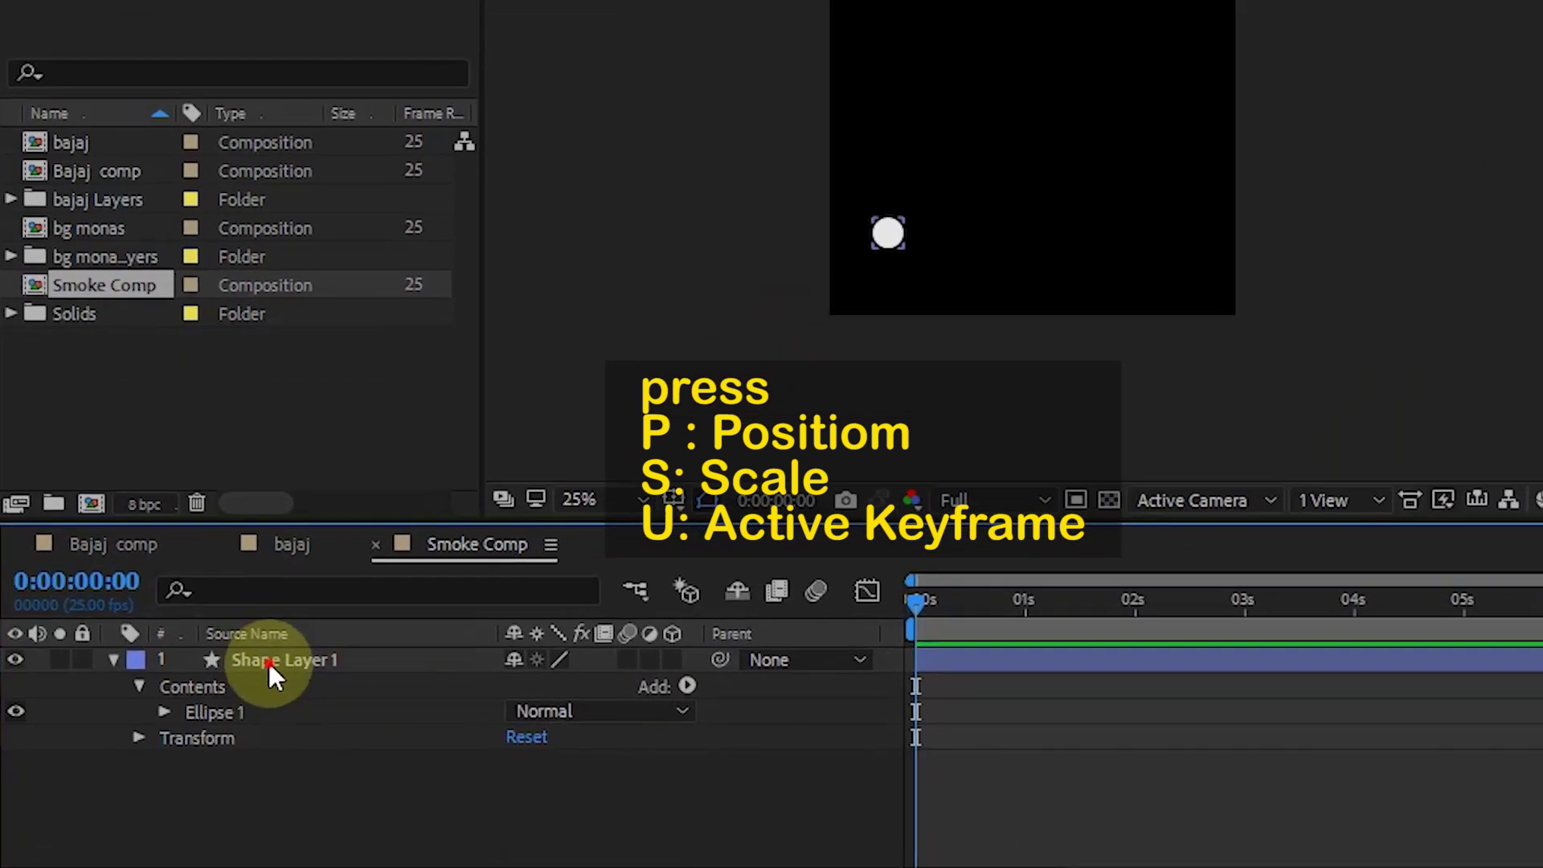
left_click(270, 665)
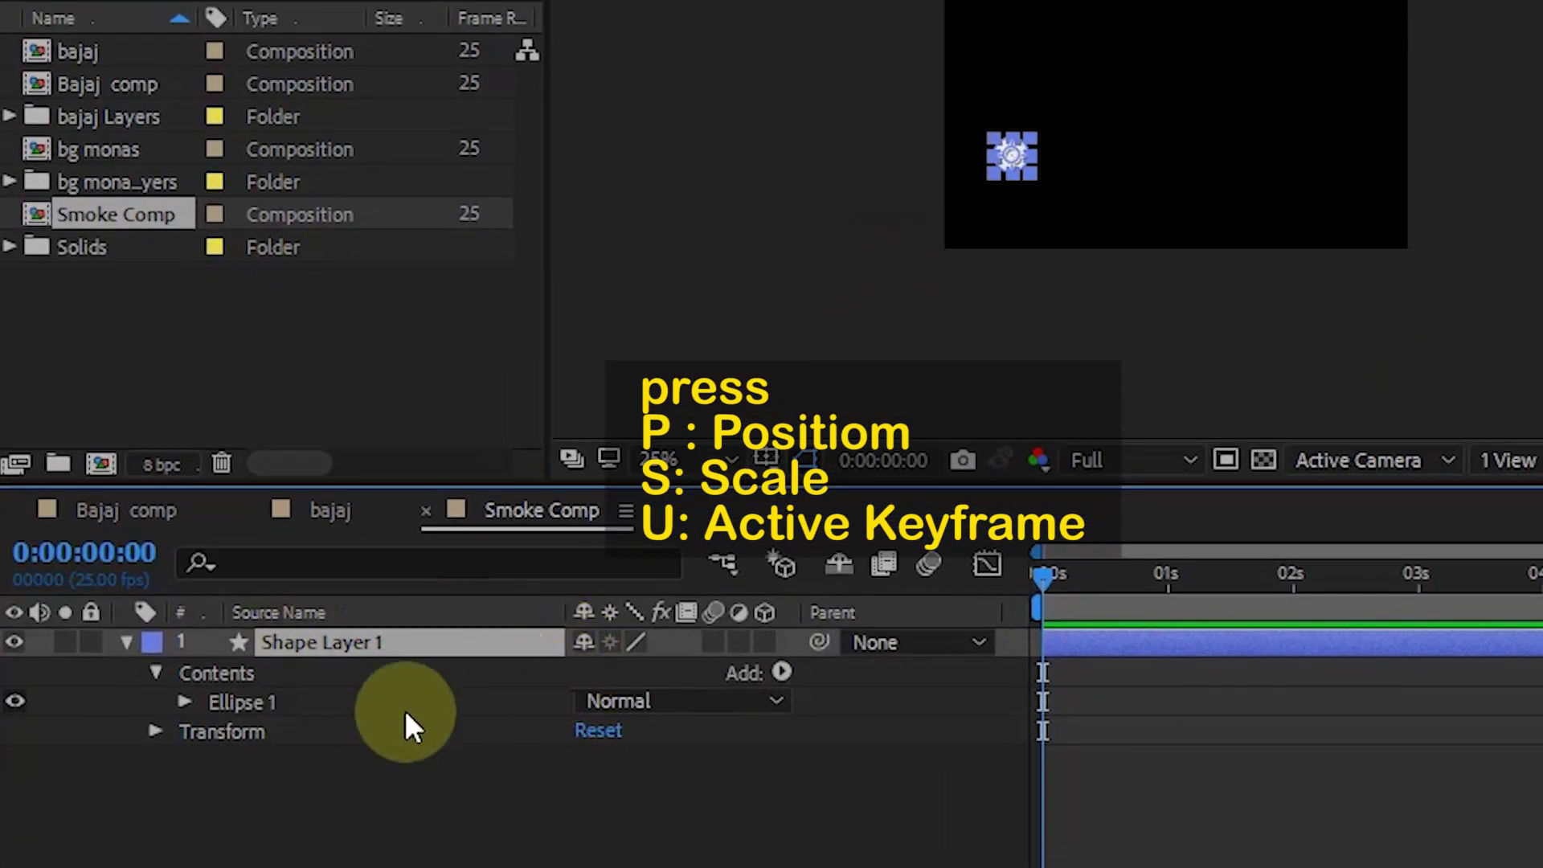
key("p")
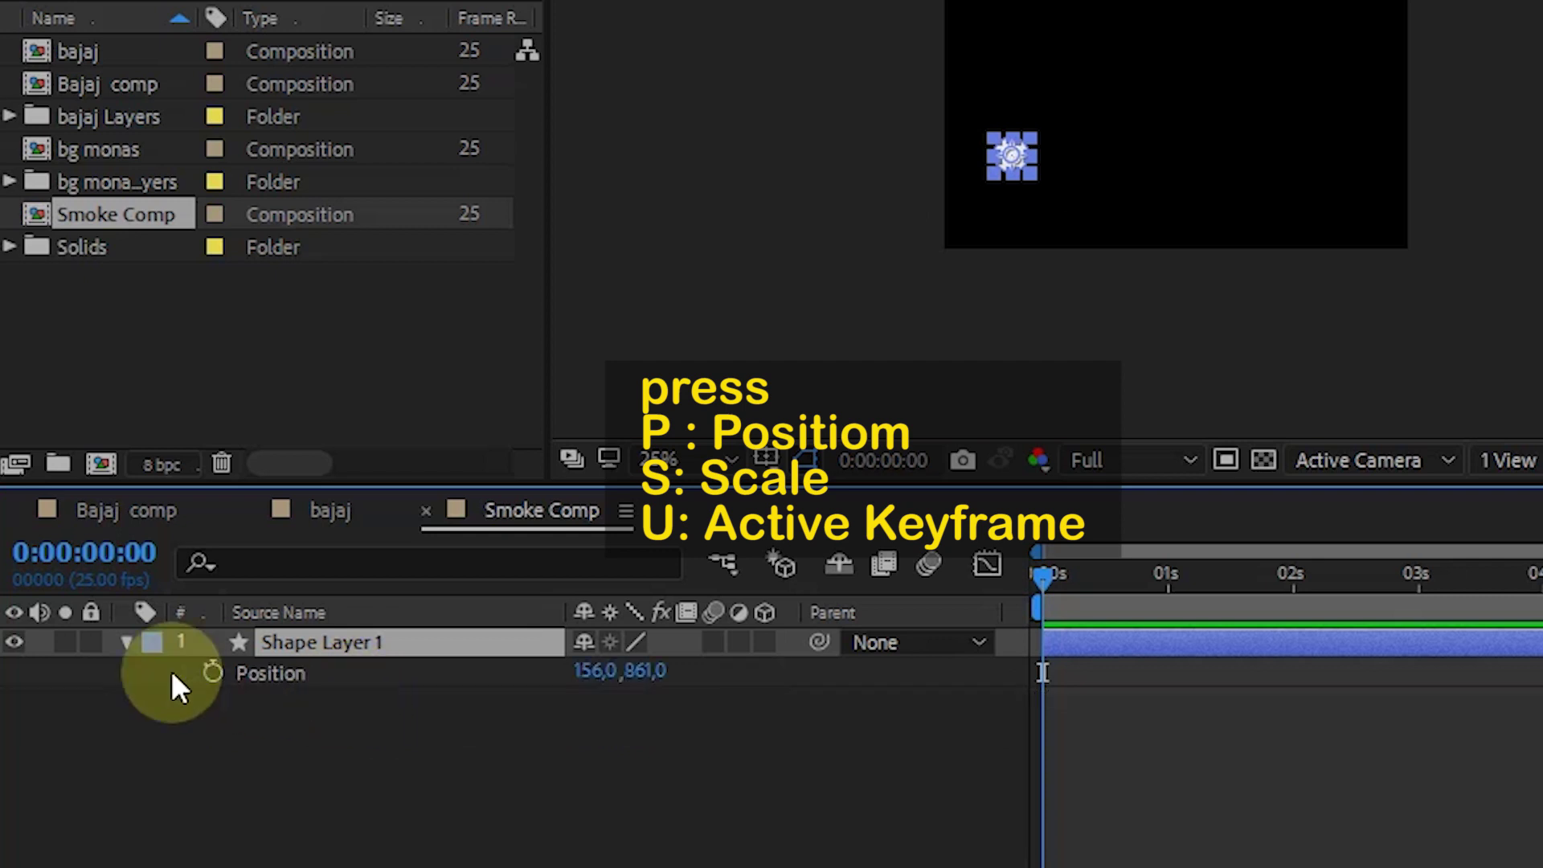
left_click(216, 672)
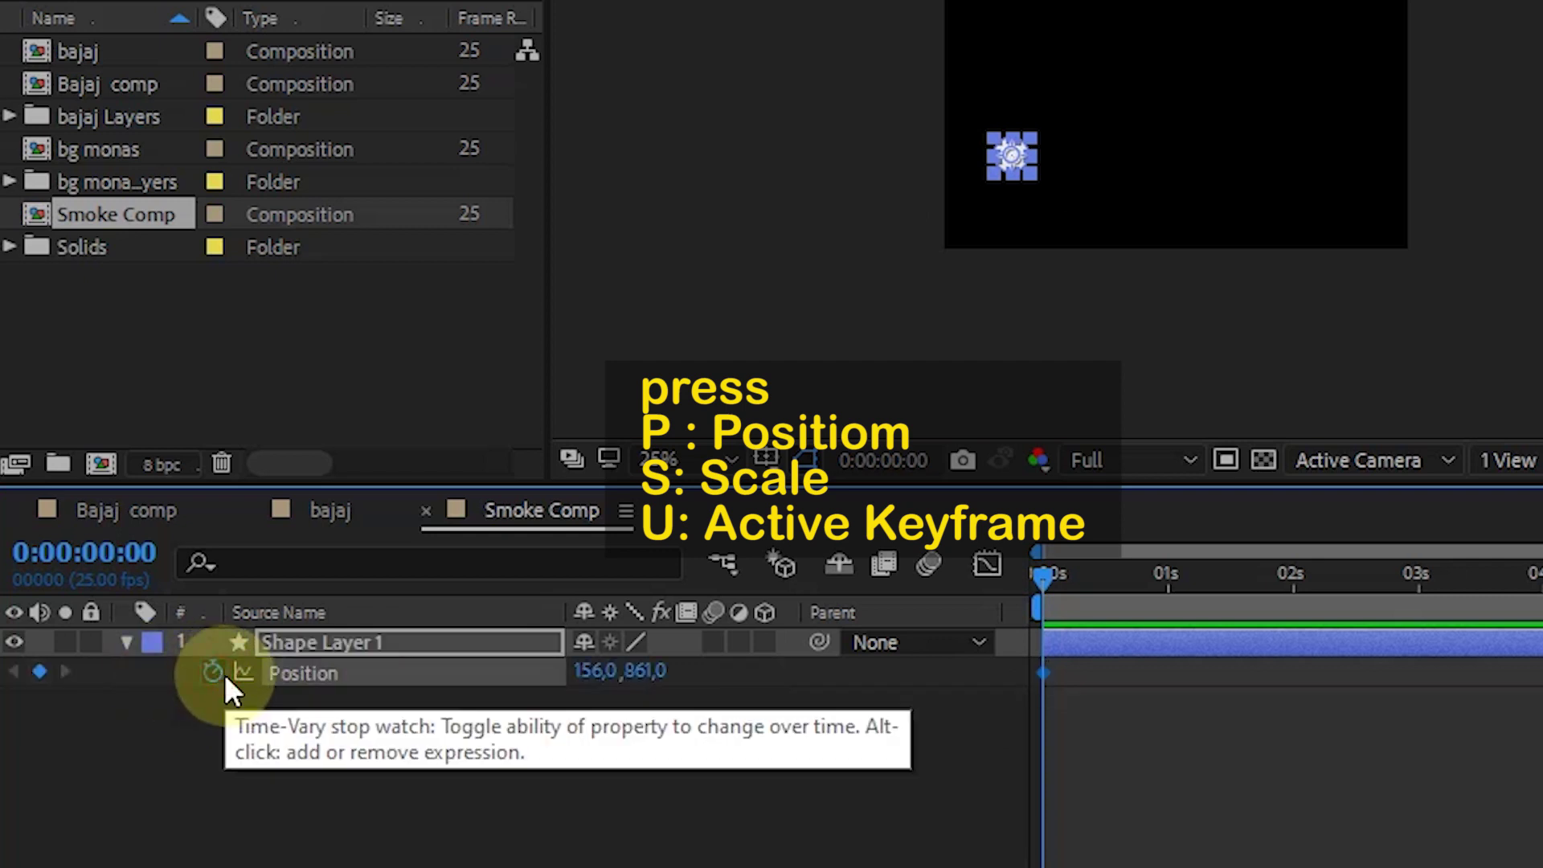
key("s")
left_click(212, 671)
Show Position alongside Scale and move the current time to frame 15
key("shift+p")
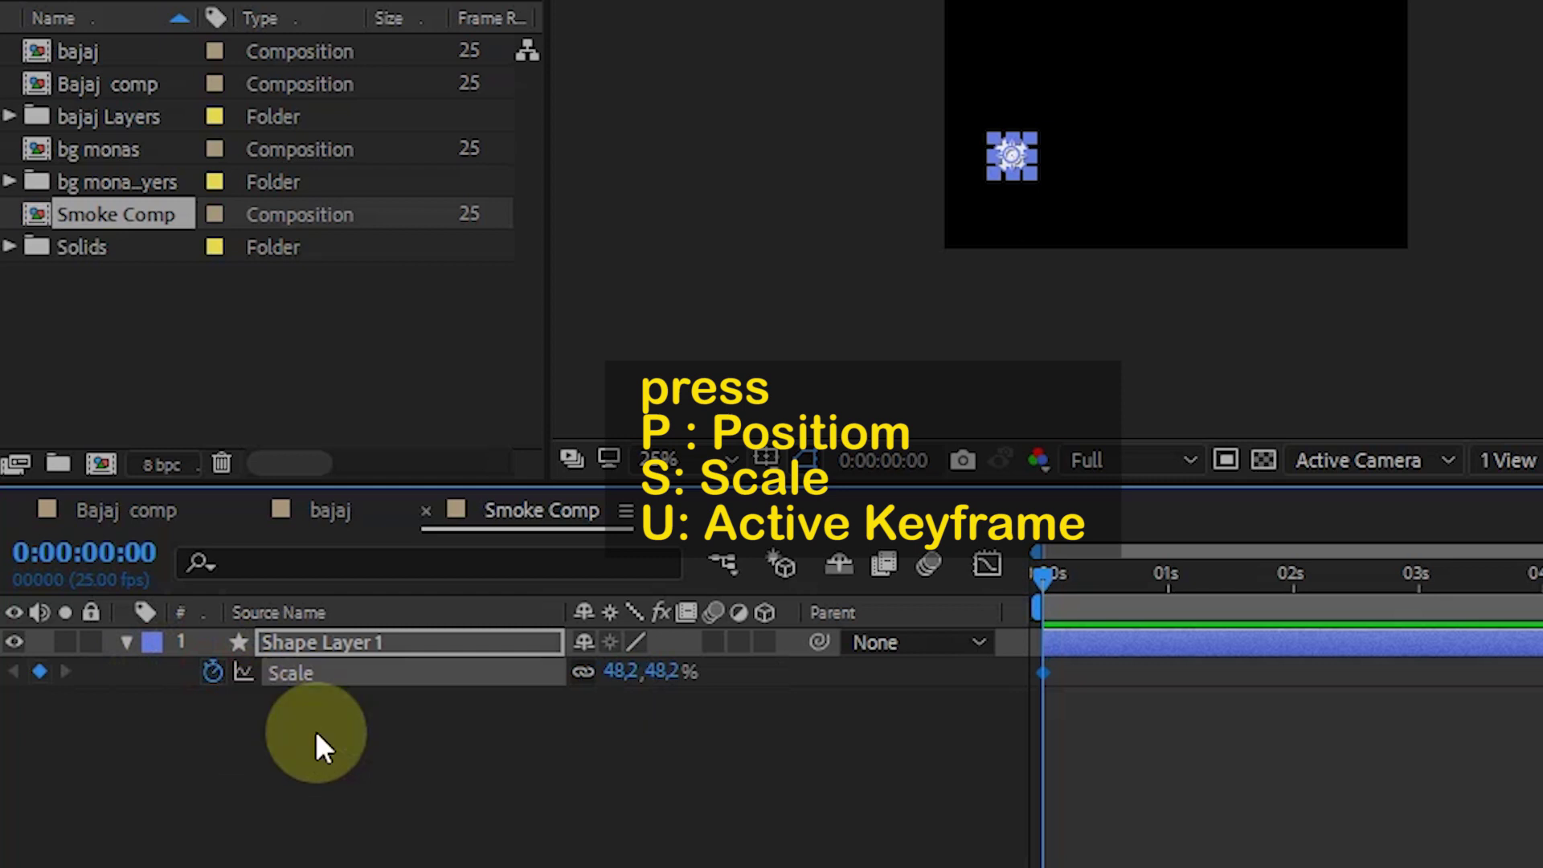
left_click(364, 746)
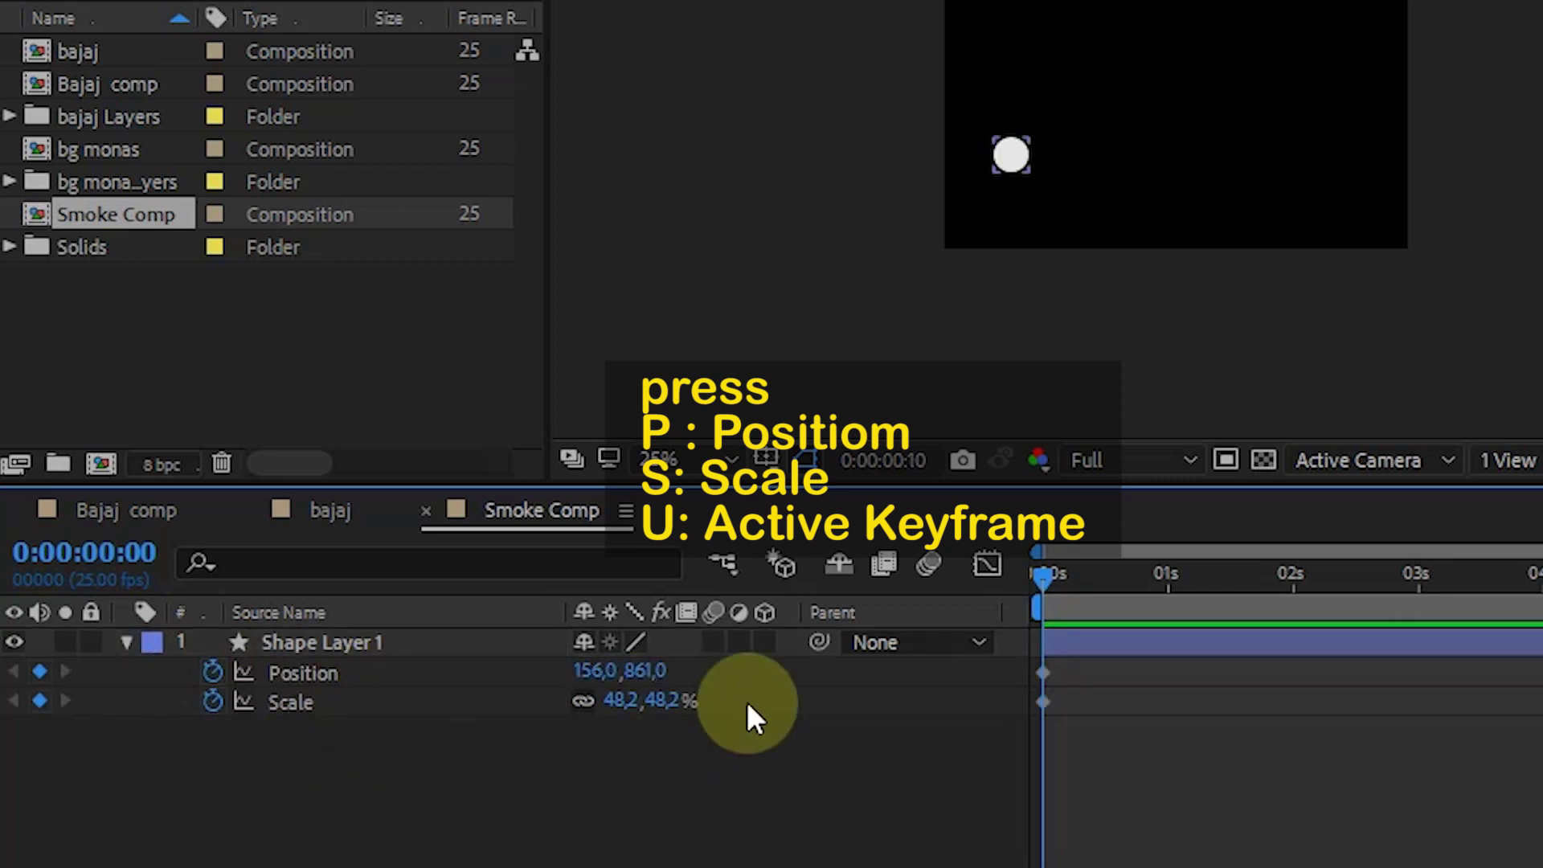
key("shift+Page_Down")
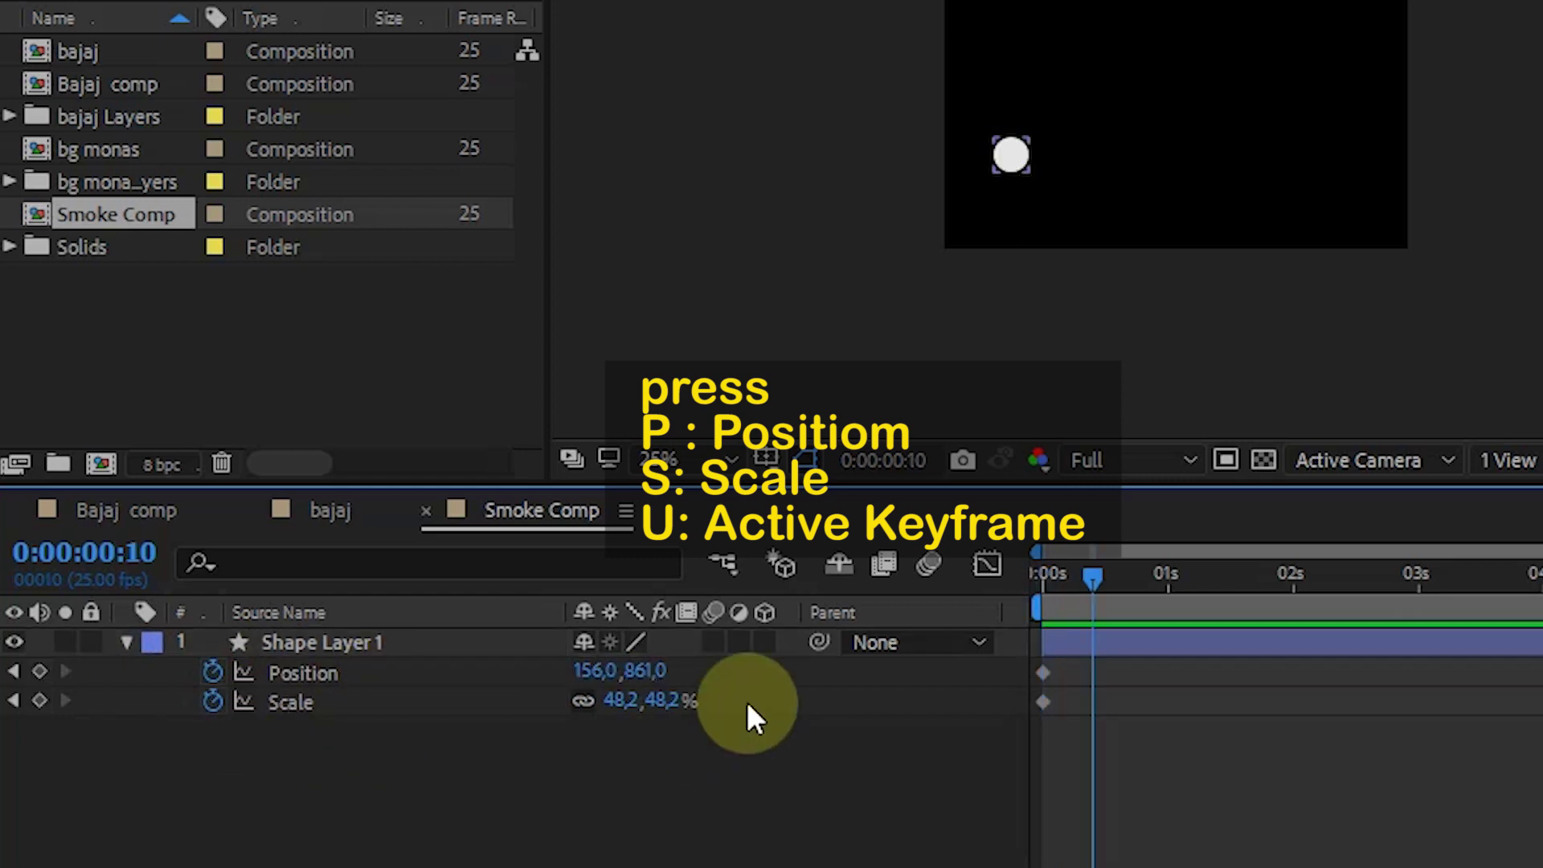
key("shift+Page_Down")
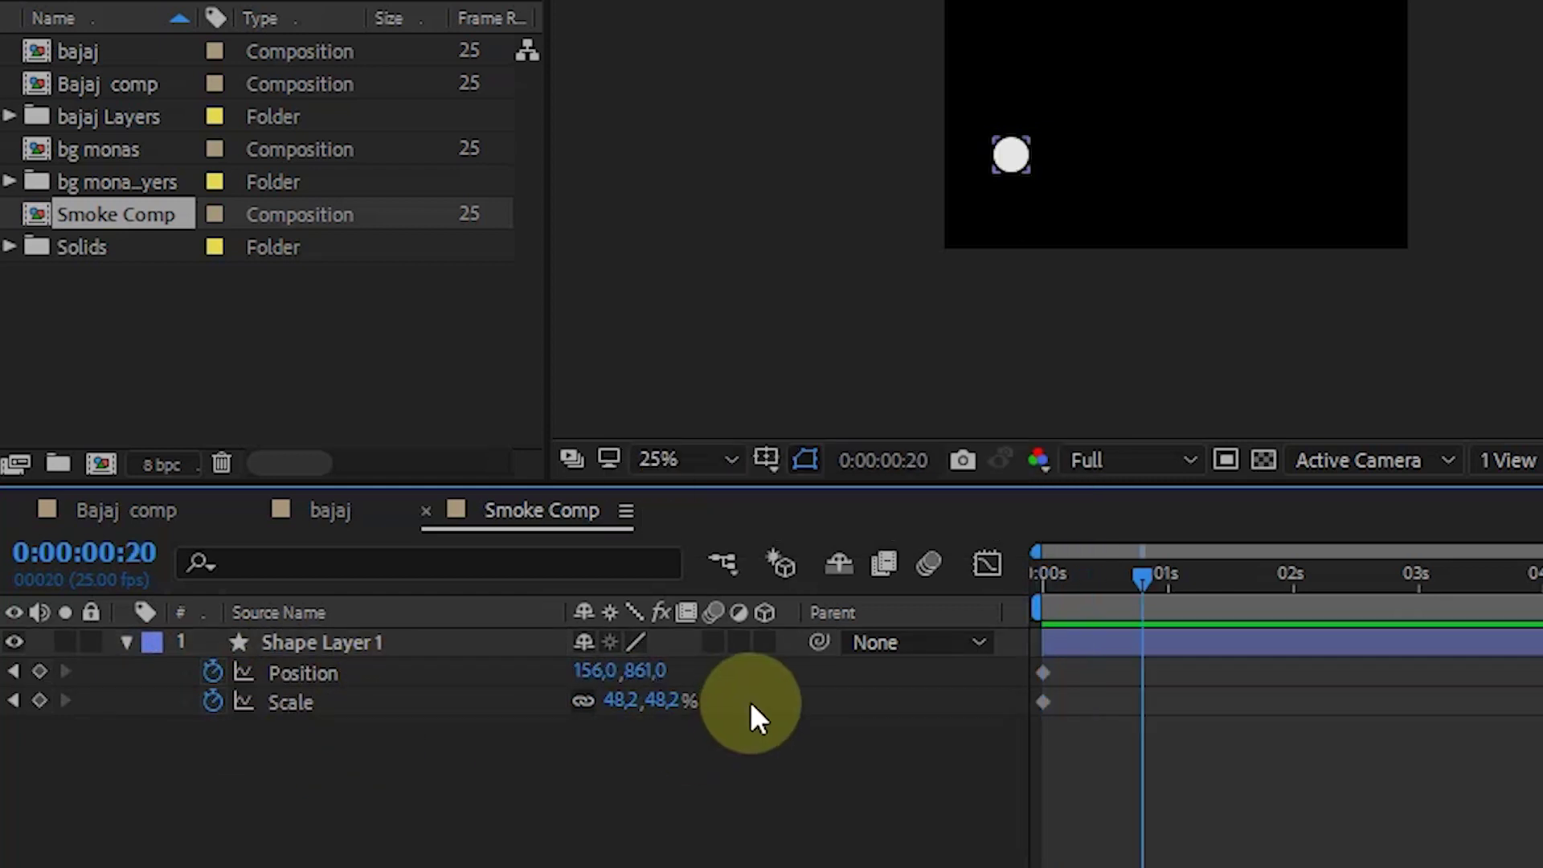
key("shift+Page_Up")
key("Page_Down")
key("Page_Down")
key("Page_Down")
key("Page_Down")
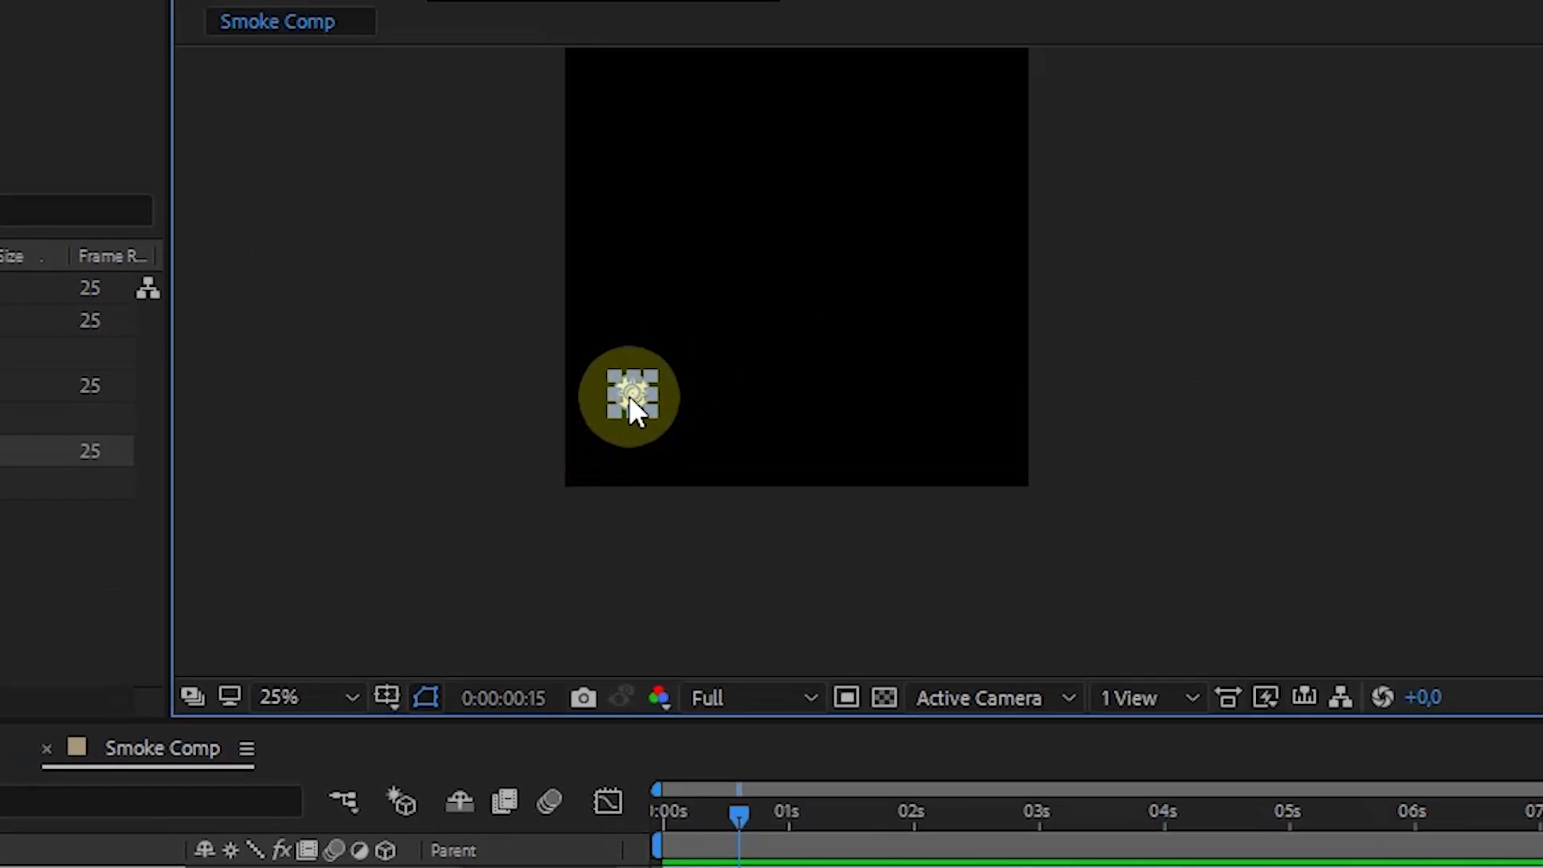
Move the circle up and to the right at frame 15
left_click_drag(629, 398, 780, 287)
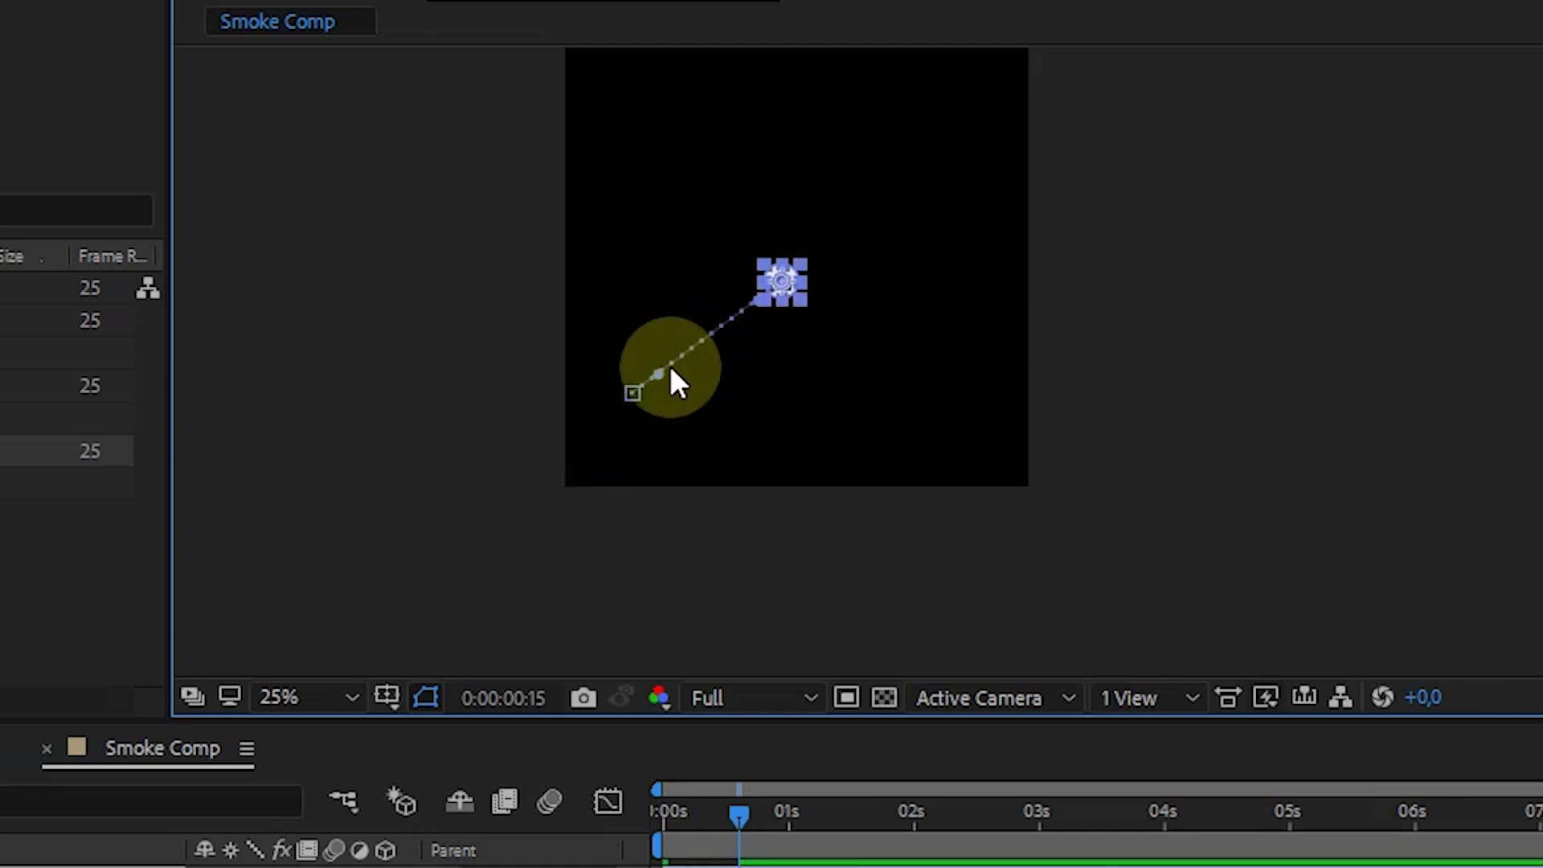
left_click_drag(660, 374, 728, 384)
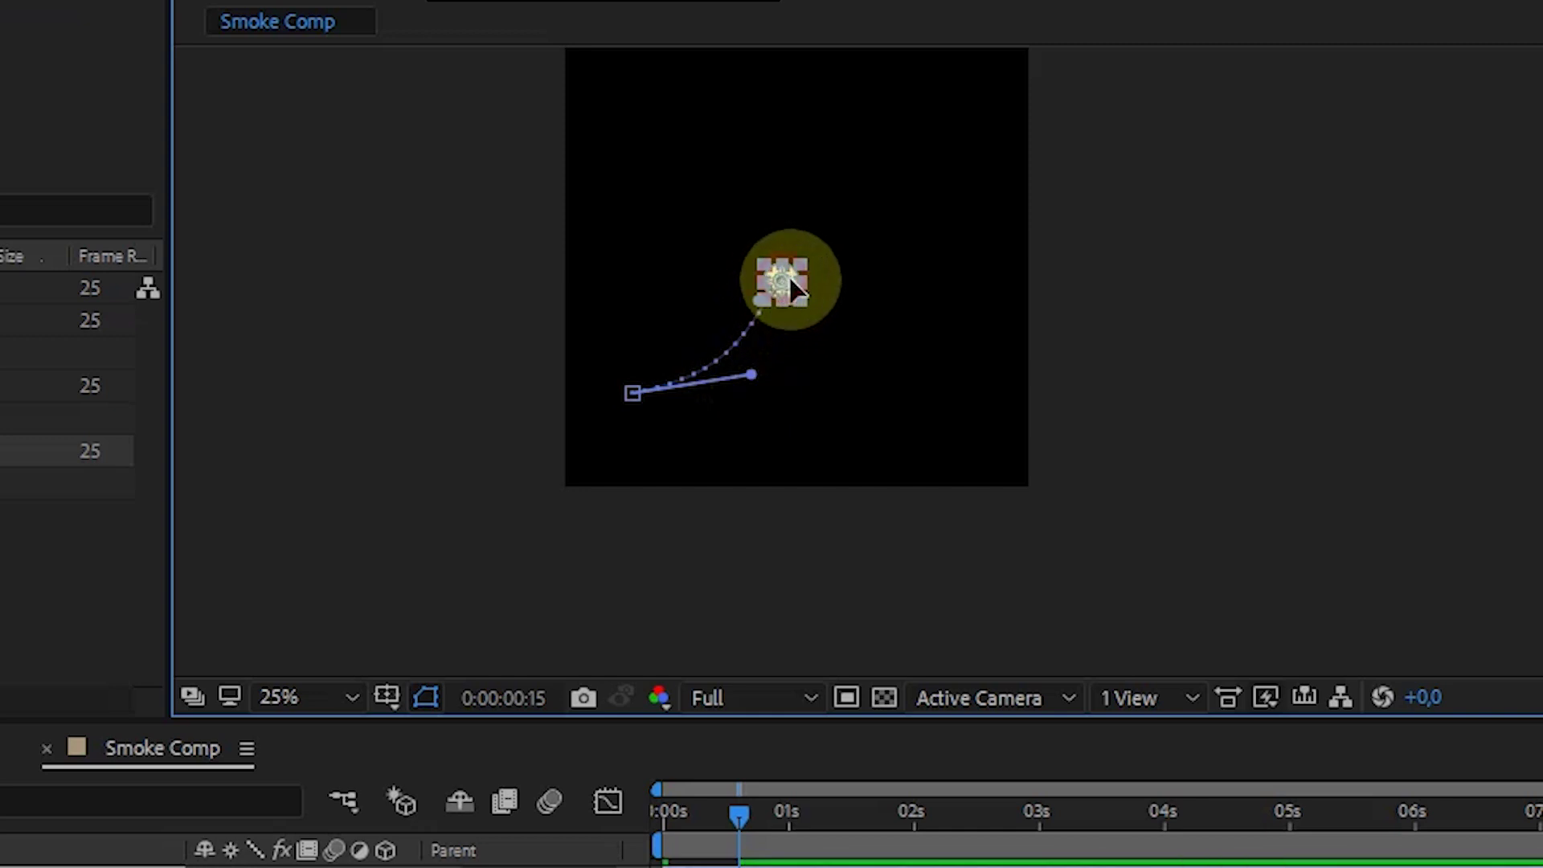
left_click_drag(792, 287, 815, 260)
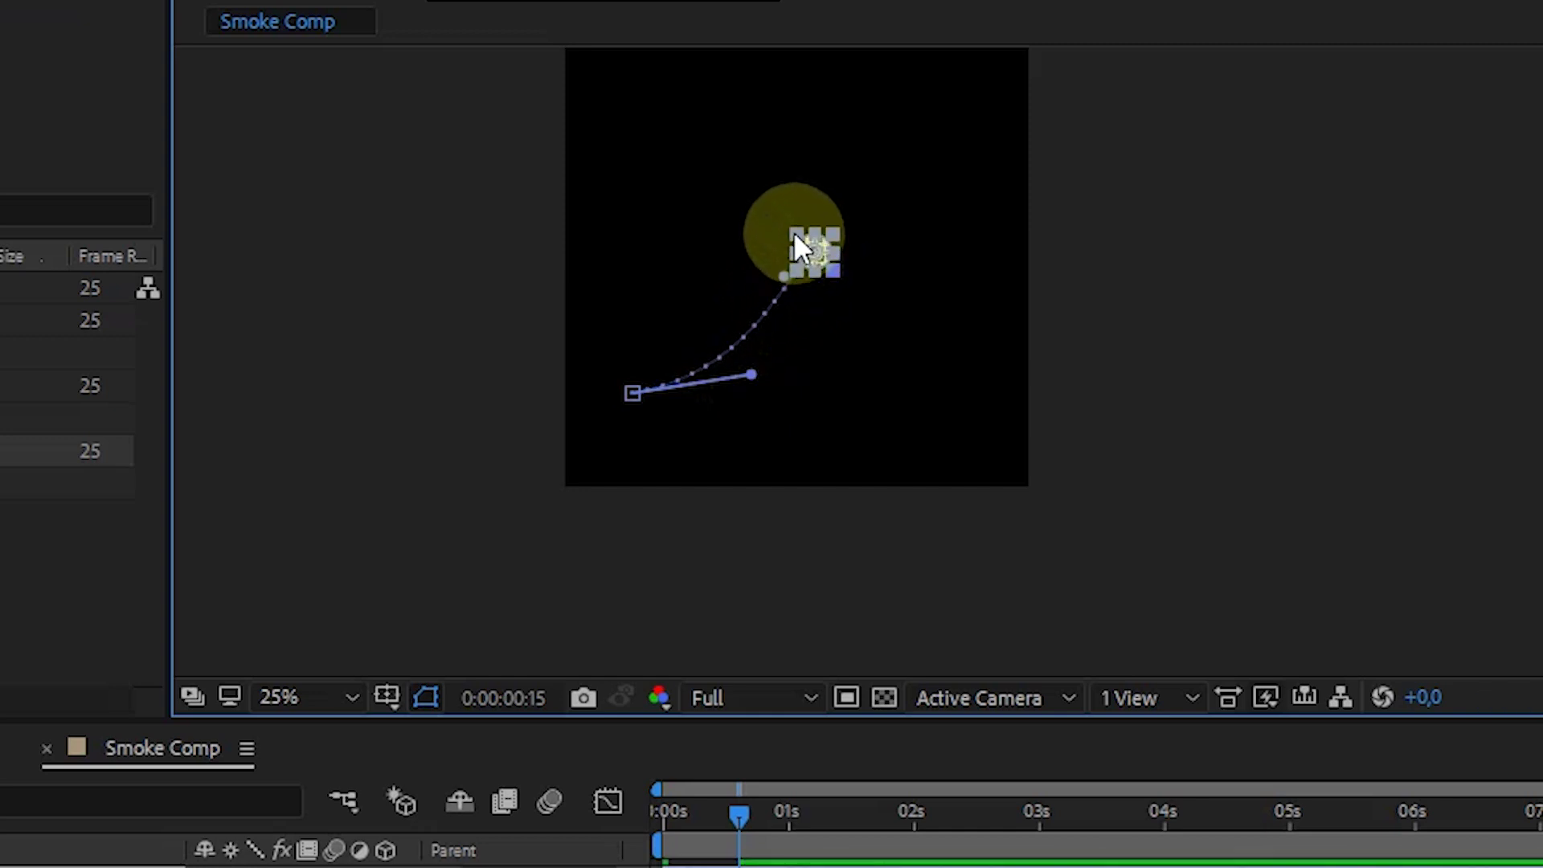
left_click(793, 232)
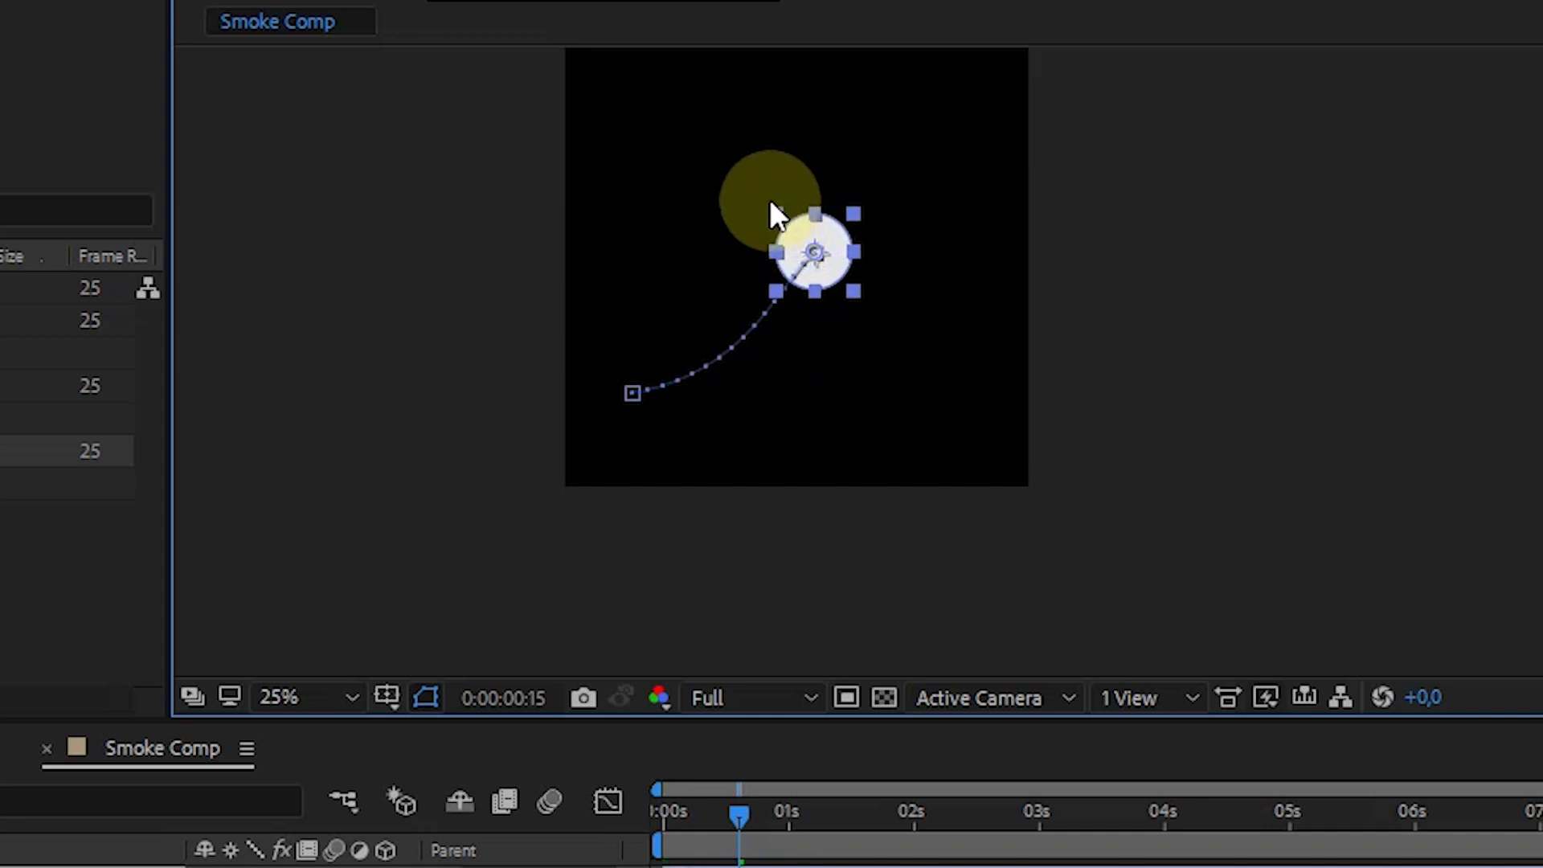
Curve the motion path with a handle from its start, then select the frame-15 keyframe
left_click(773, 205)
left_click(802, 241)
left_click(771, 214)
left_click(802, 250)
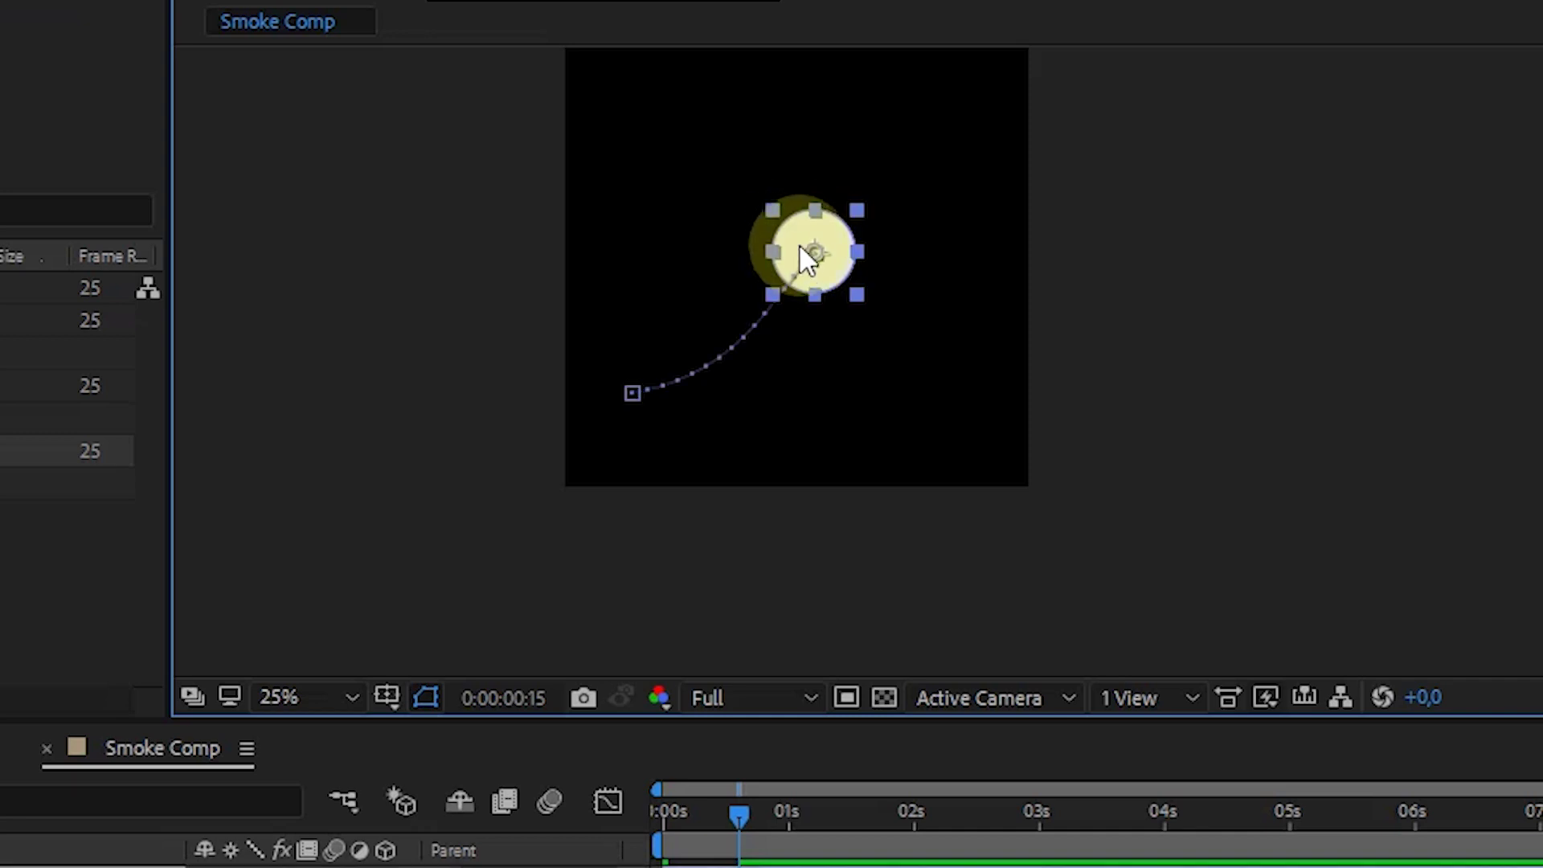
left_click(660, 383)
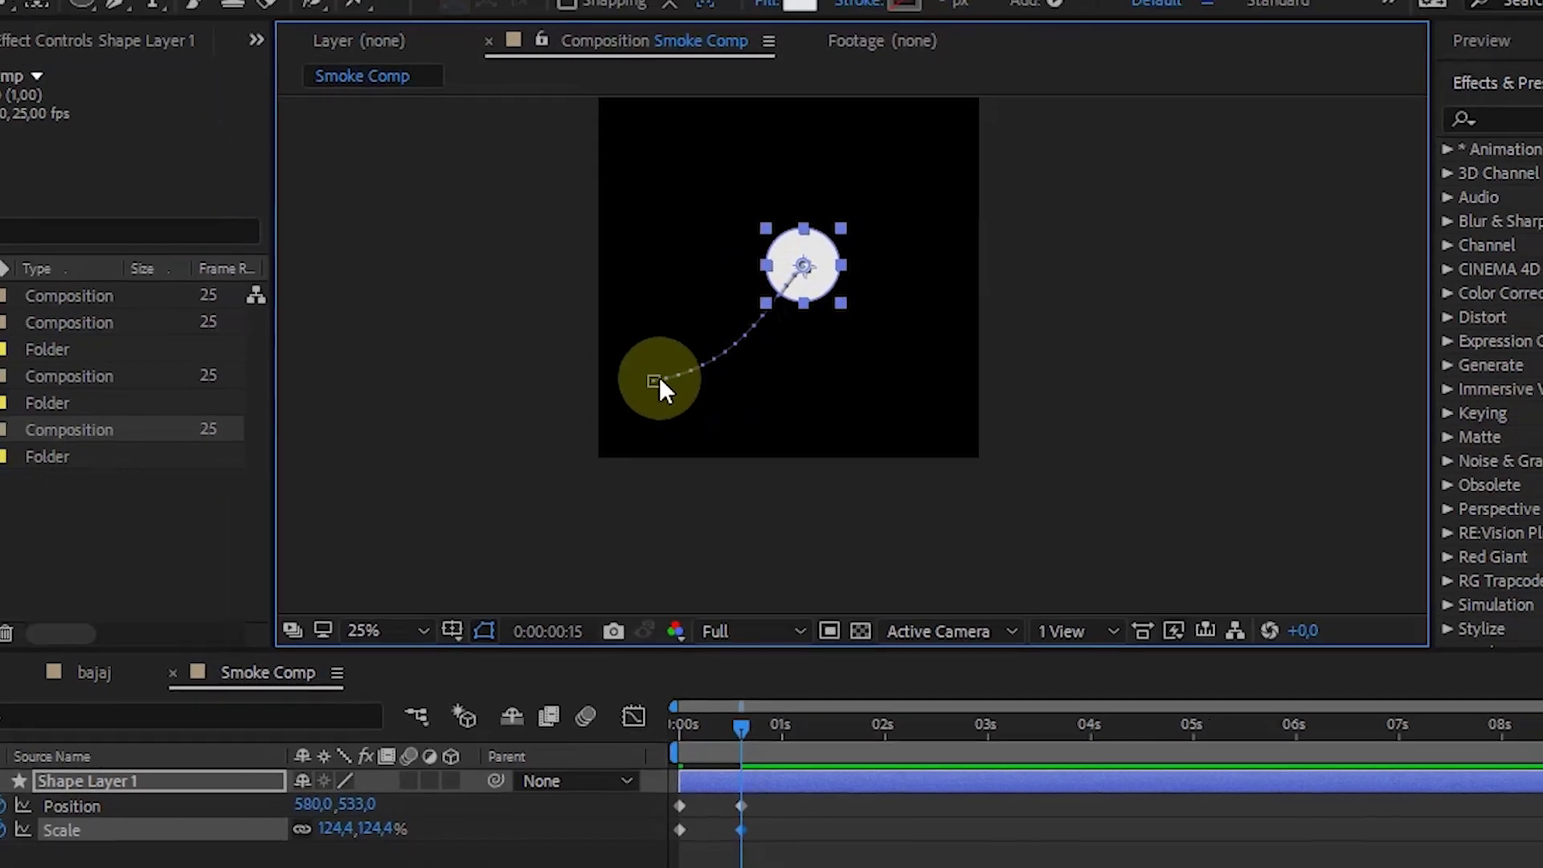
left_click_drag(660, 383, 752, 363)
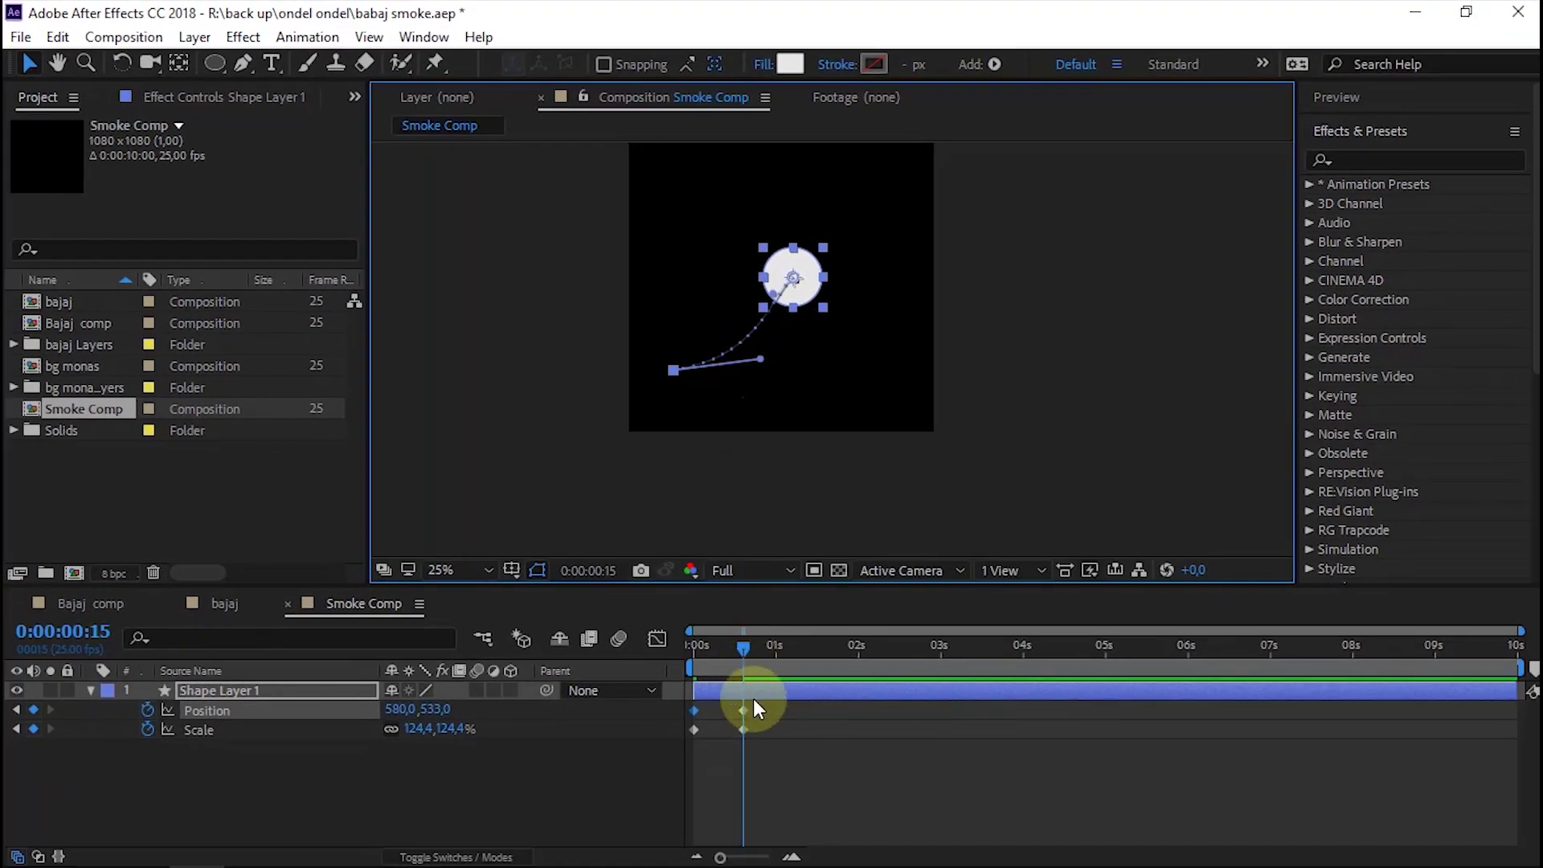
left_click(741, 711)
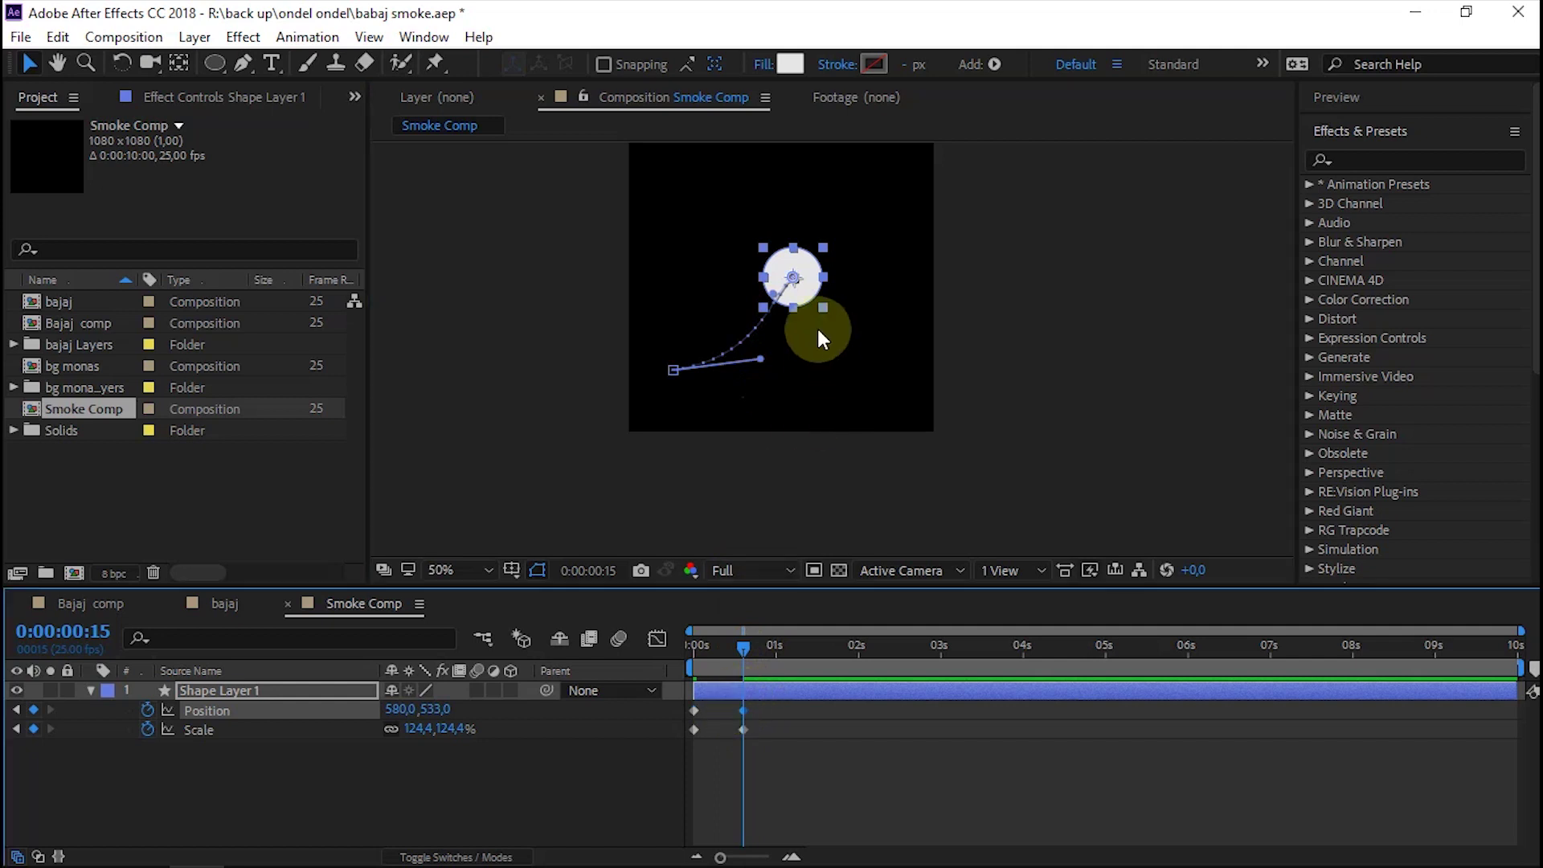
scroll(820, 338, "up", 2)
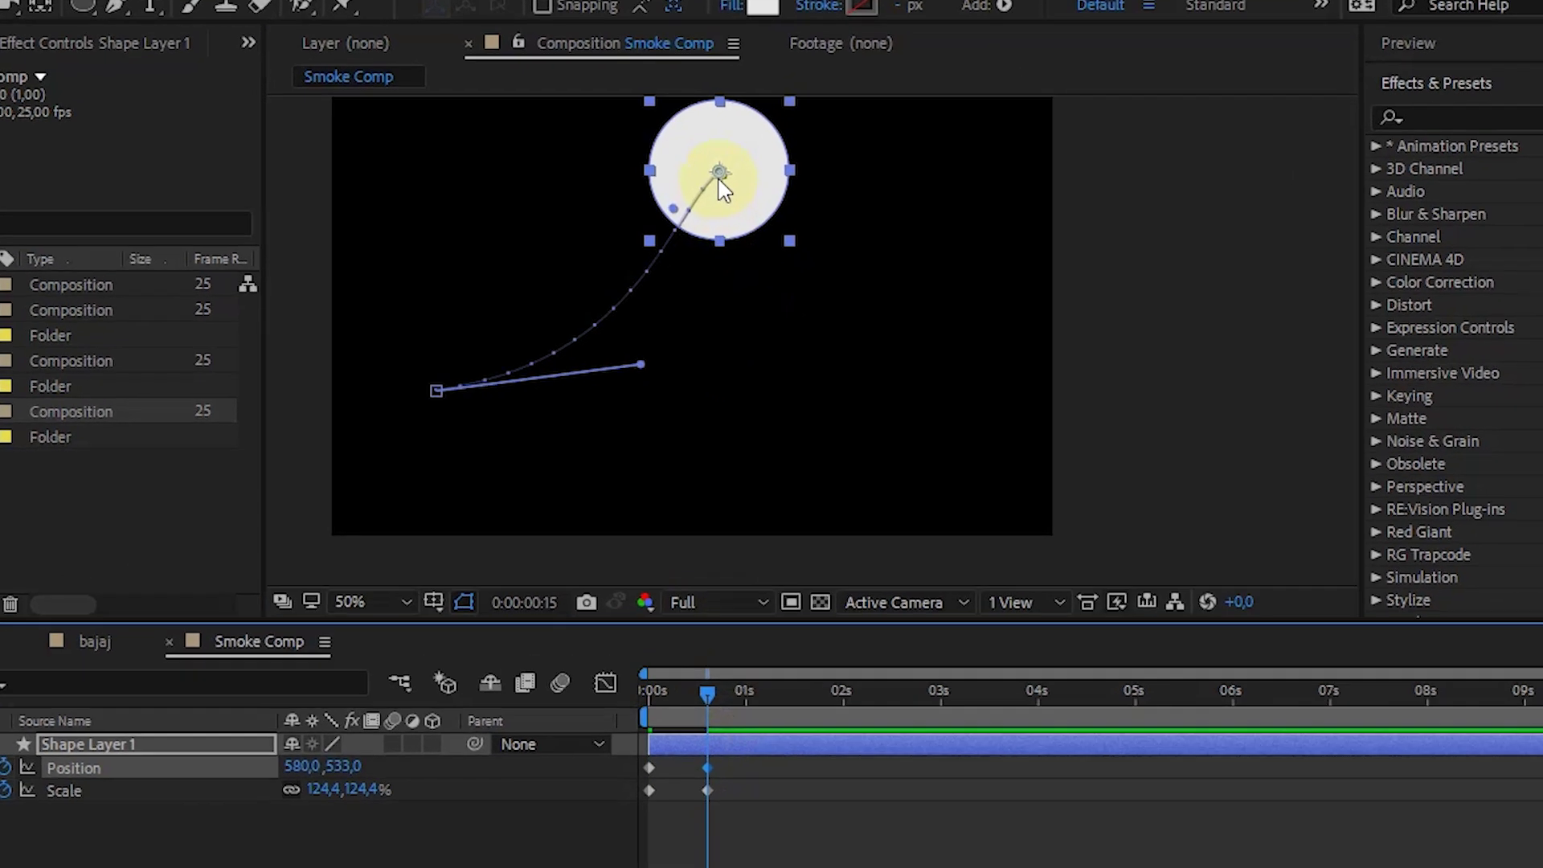
Set the frame-15 Position keyframe's spatial interpolation to Continuous Bezier
right_click(753, 209)
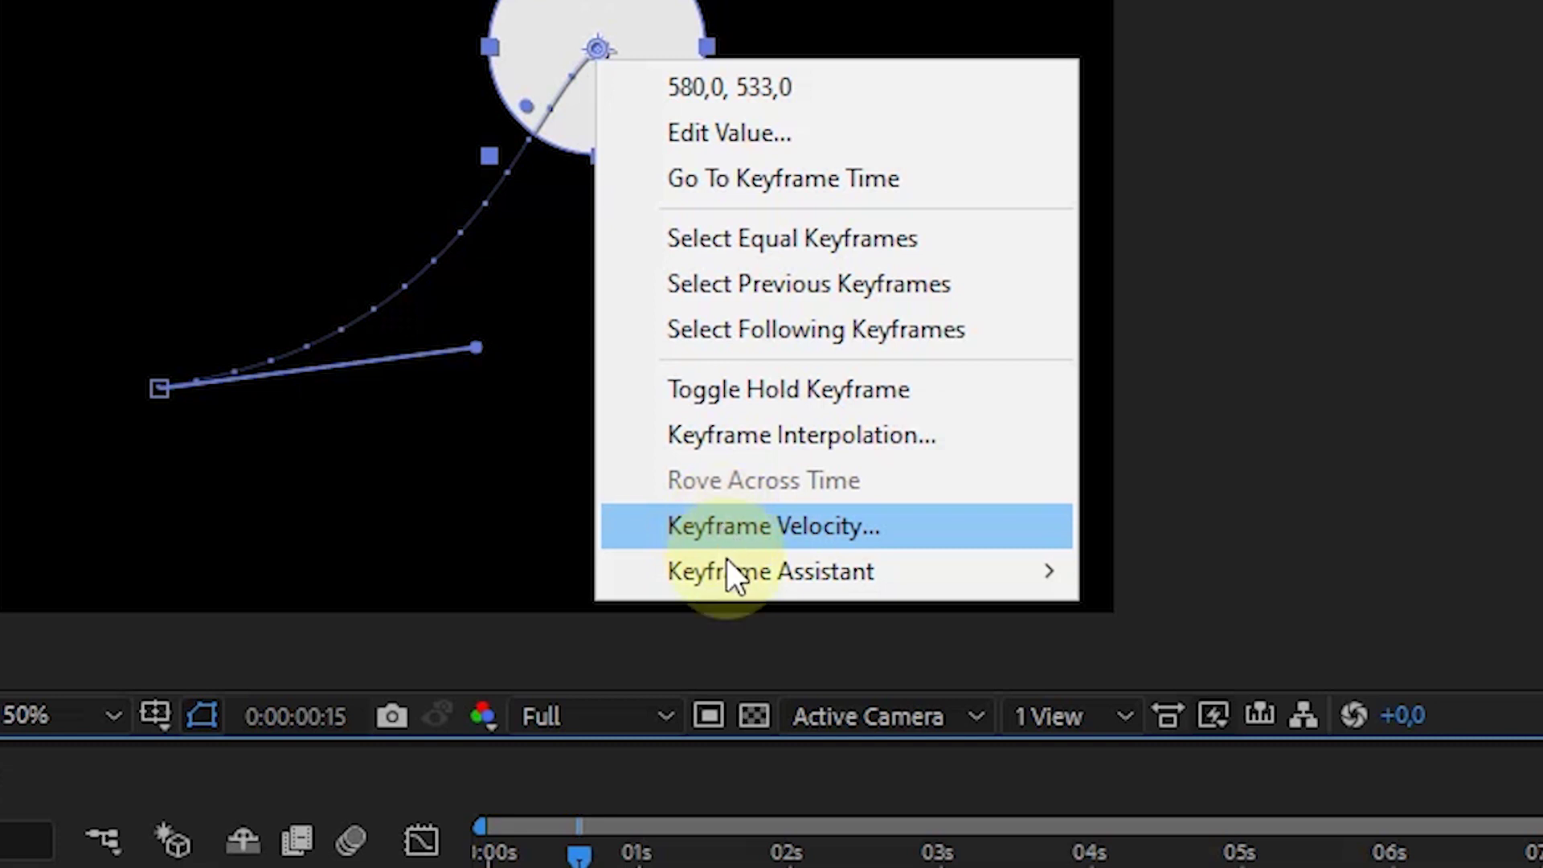
left_click(732, 434)
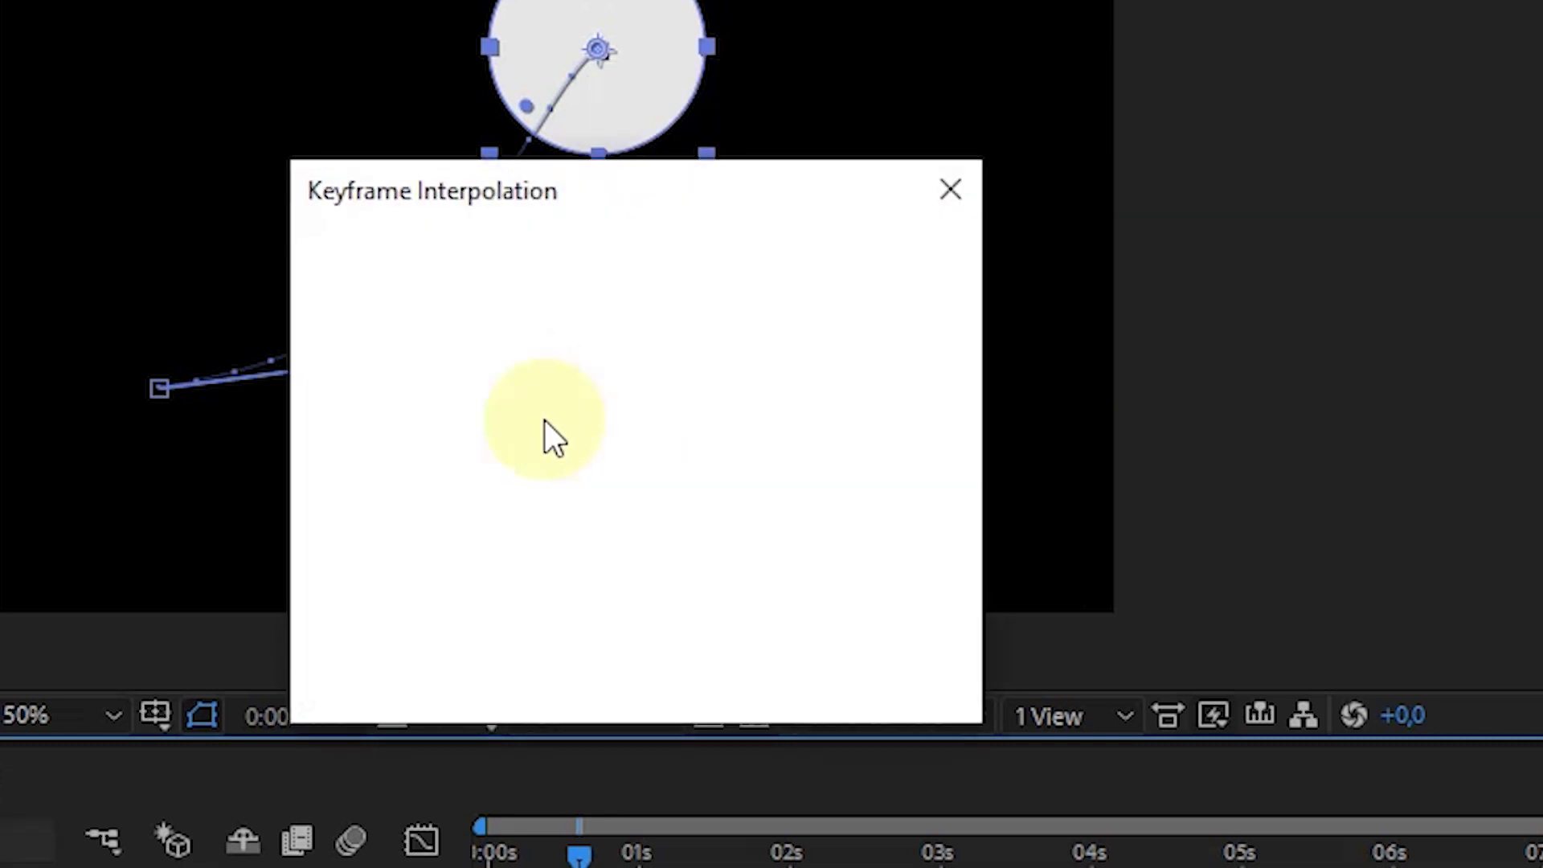
left_click(616, 398)
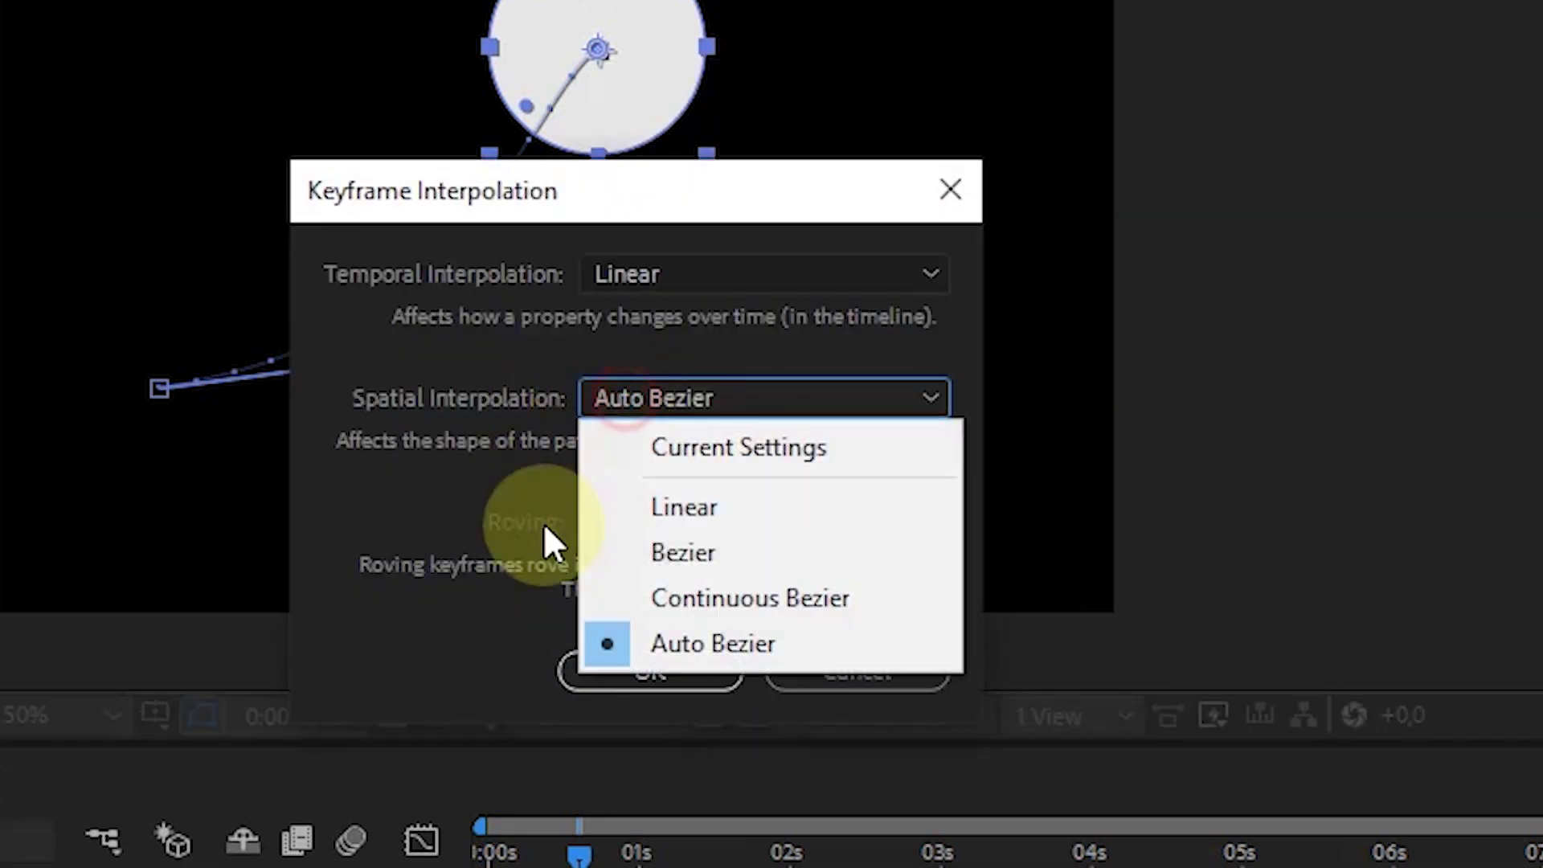
left_click(693, 597)
left_click(702, 669)
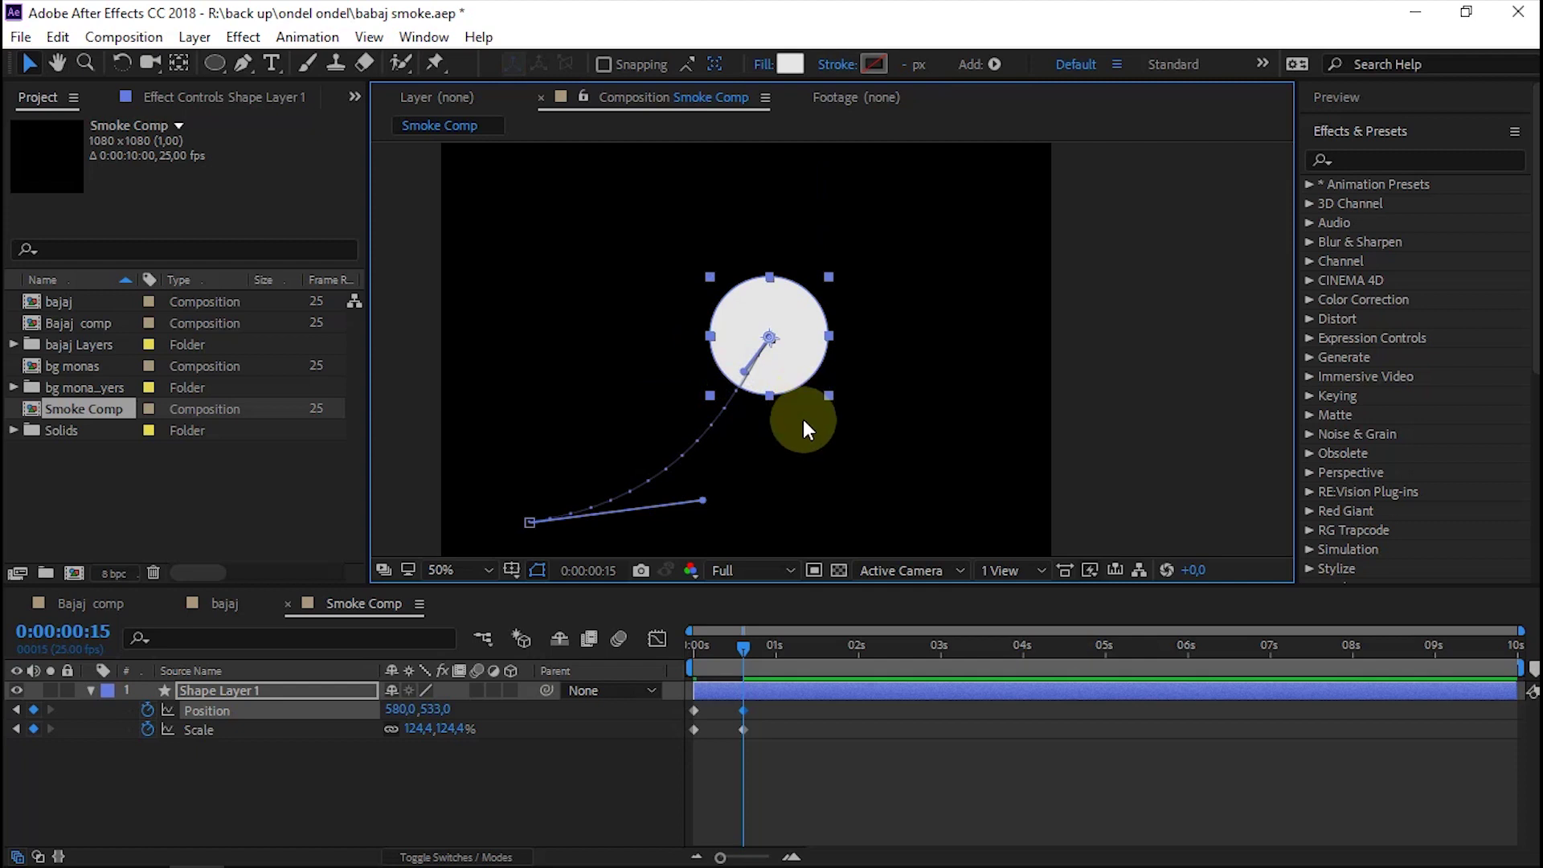
At 0:00:01:05, drag the circle up-right to about 868,229 for a third Position keyframe
key("comma")
key("shift+Page_Down")
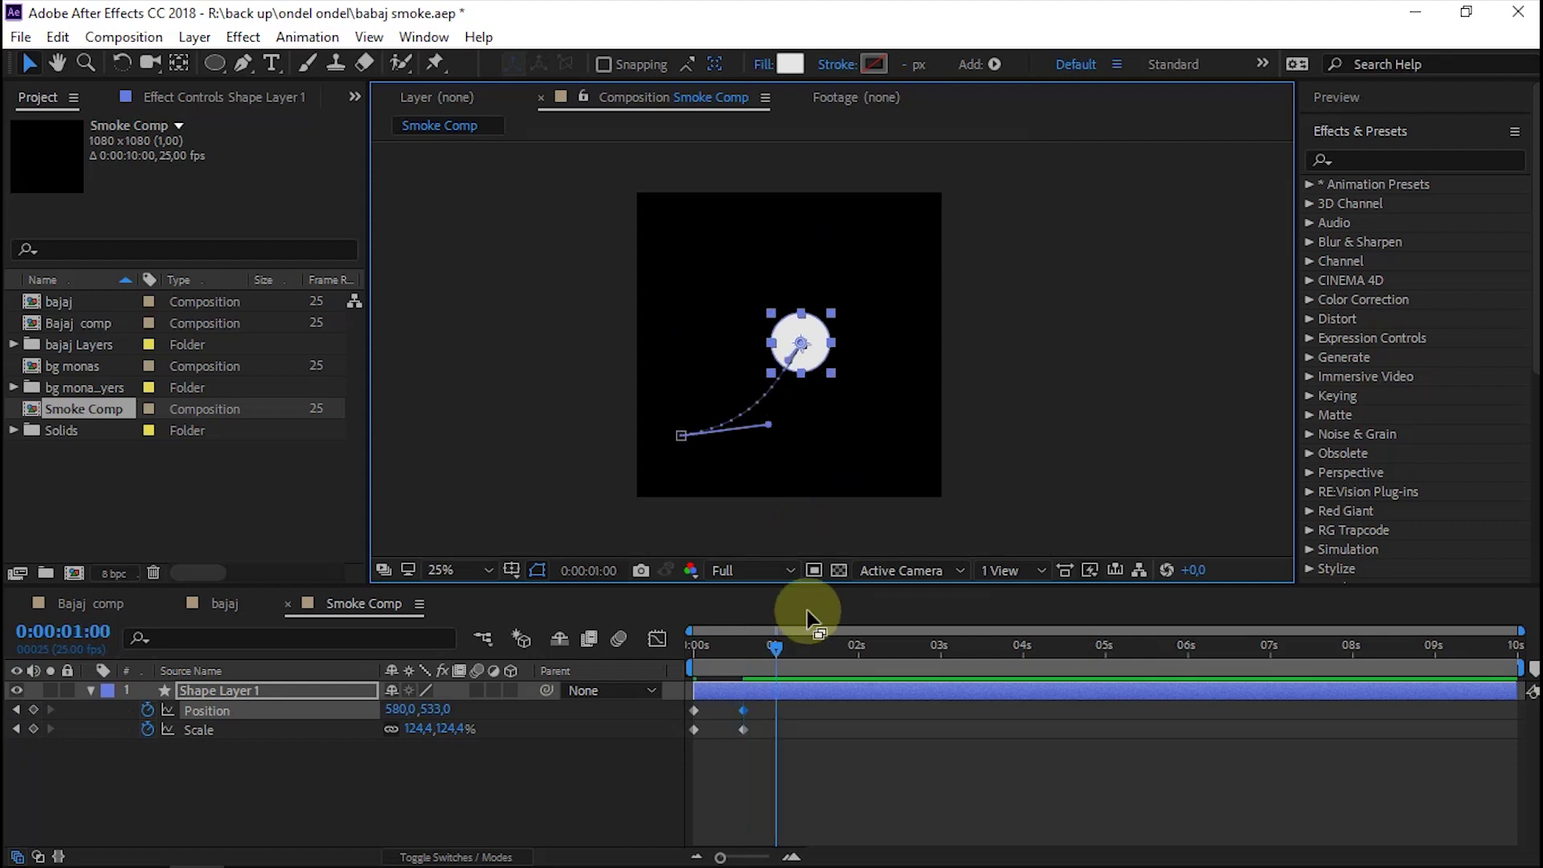
key("Page_Down")
key("Page_Down")
key("Page_Down")
key("Page_Down")
key("Page_Down")
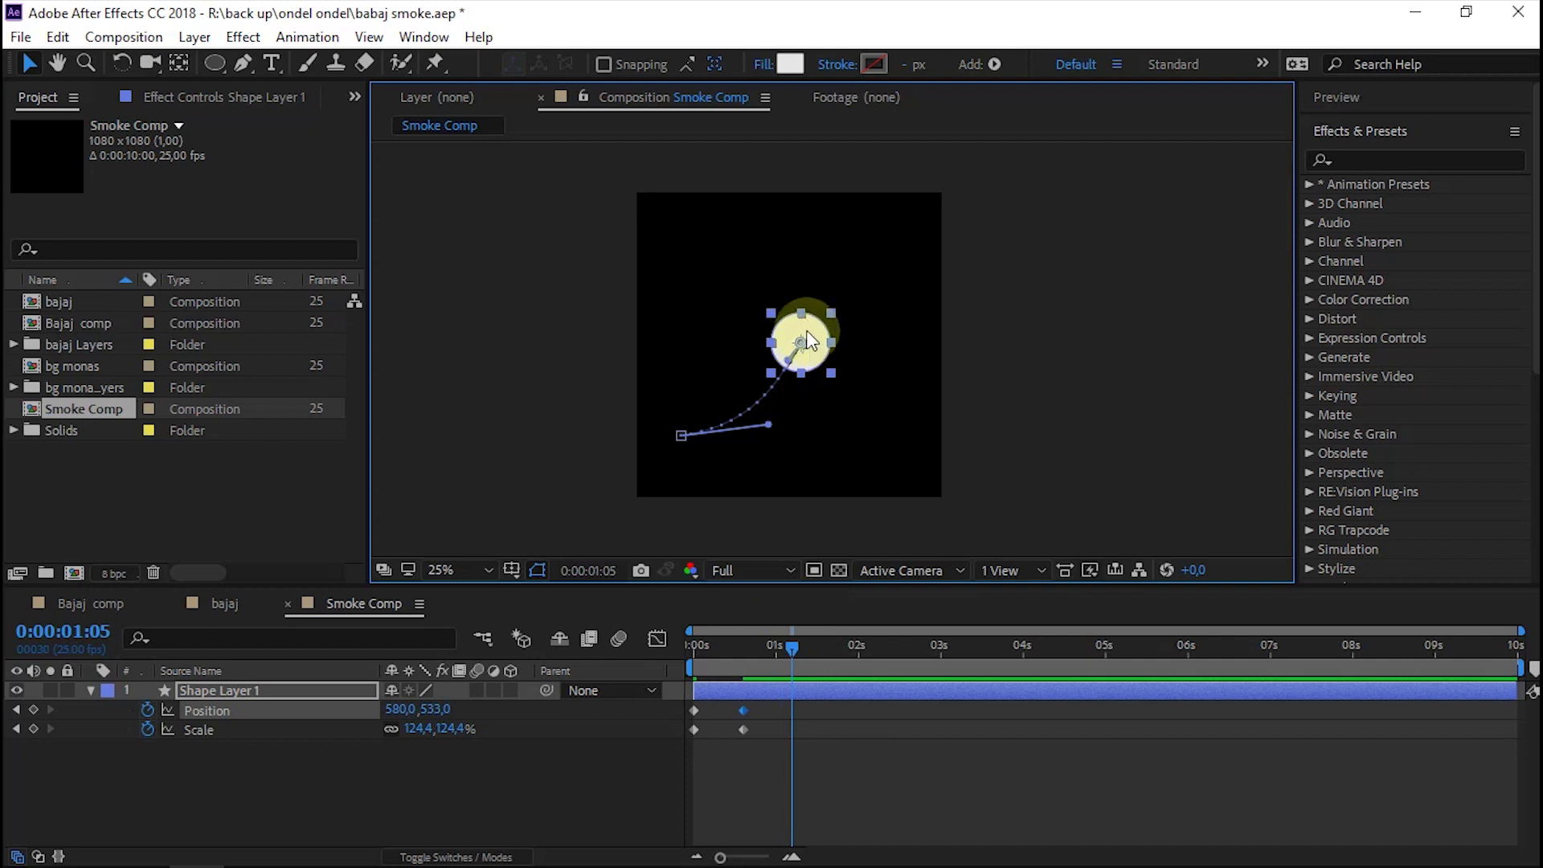
left_click_drag(829, 313, 890, 254)
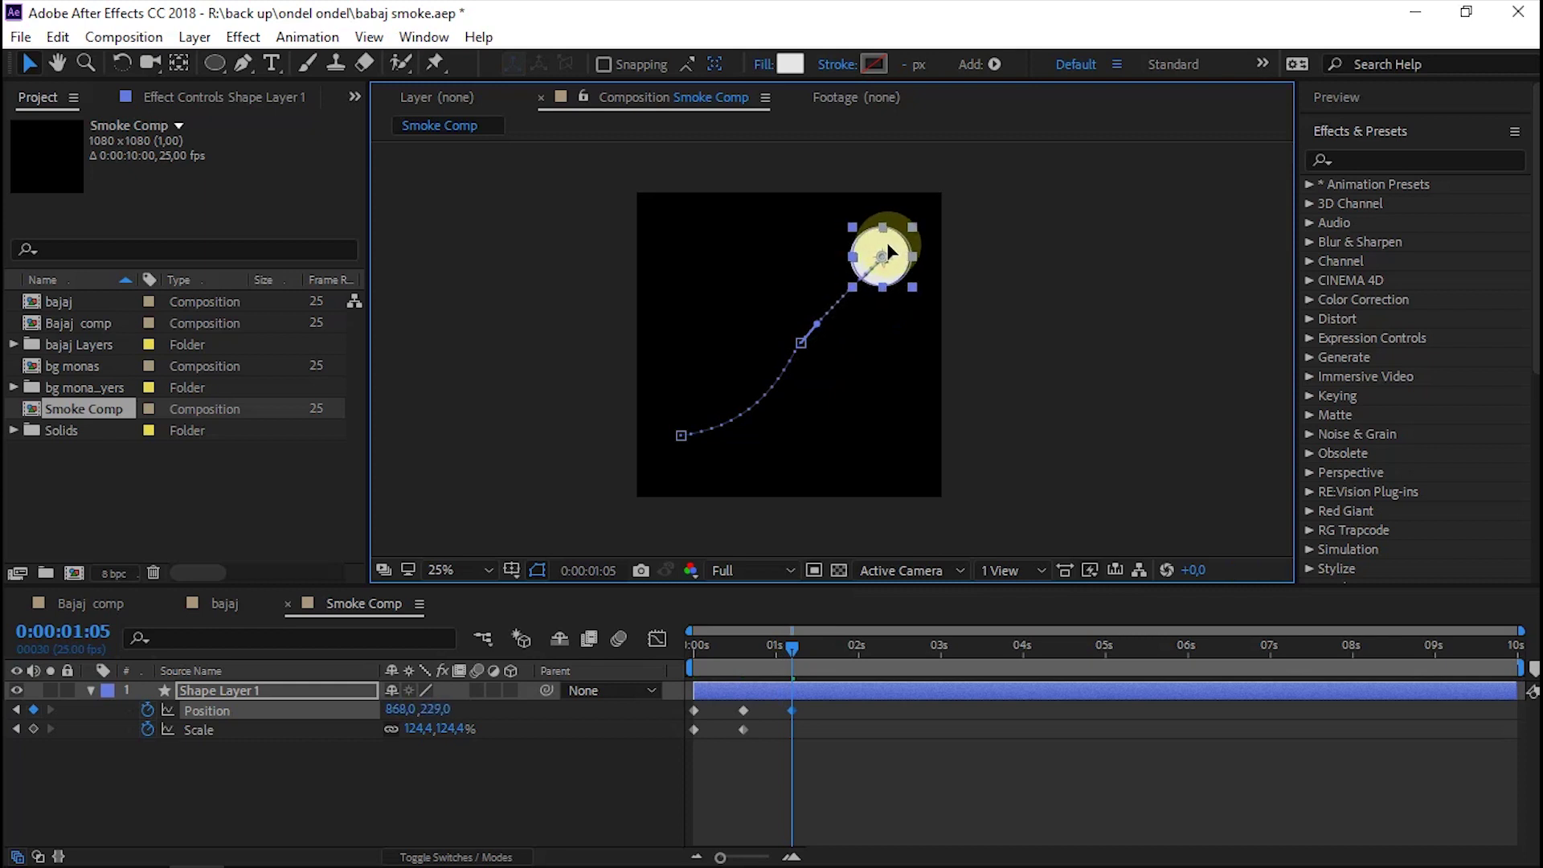
scroll(905, 263, "up", 2)
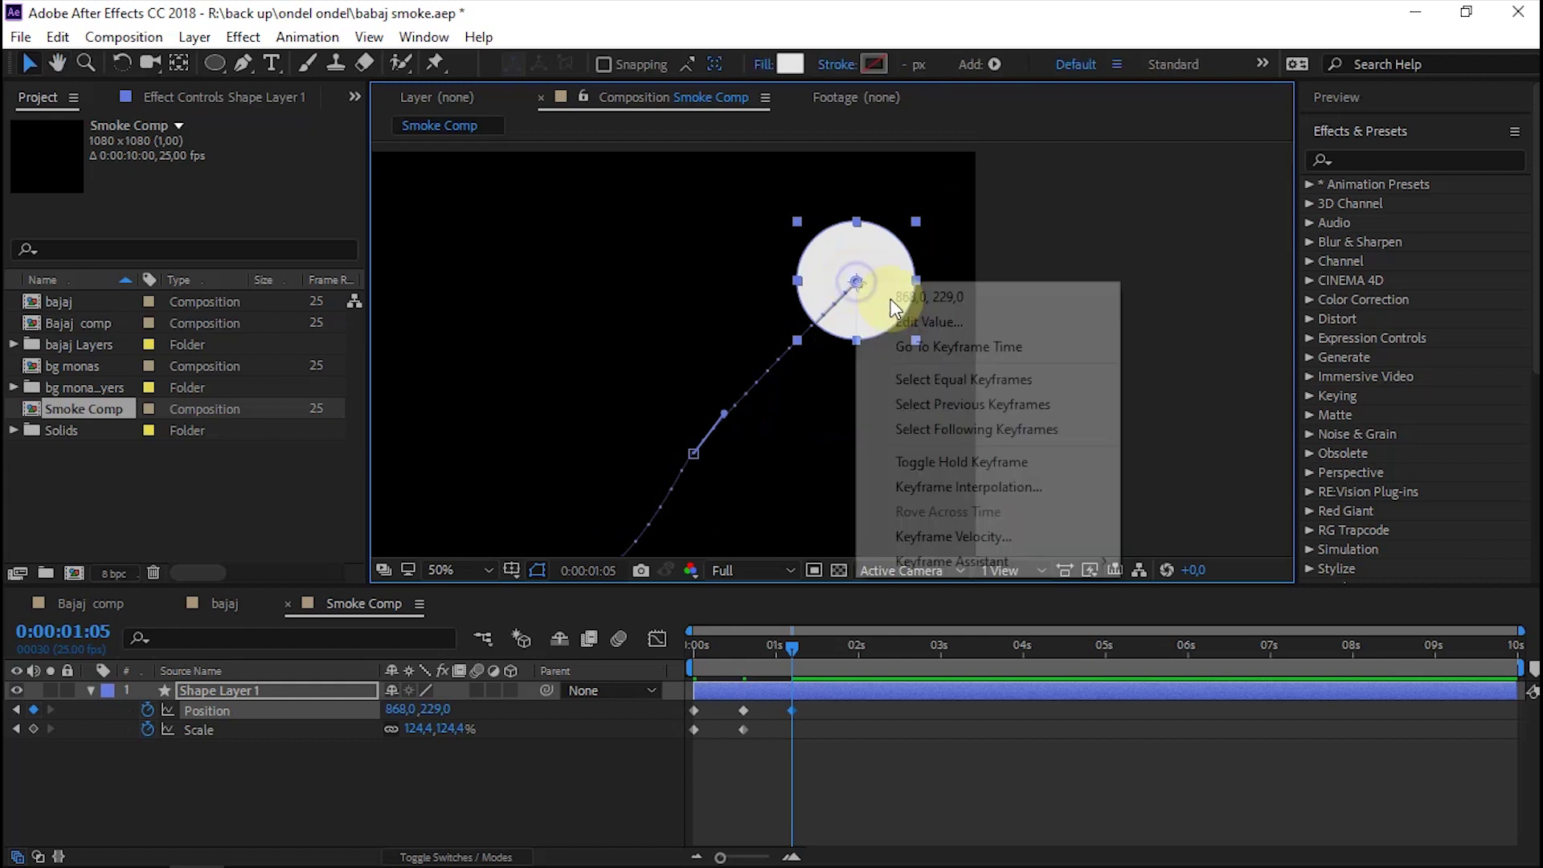
Set the 1:05 Position keyframe's spatial interpolation to Continuous Bezier
right_click(856, 283)
left_click(936, 492)
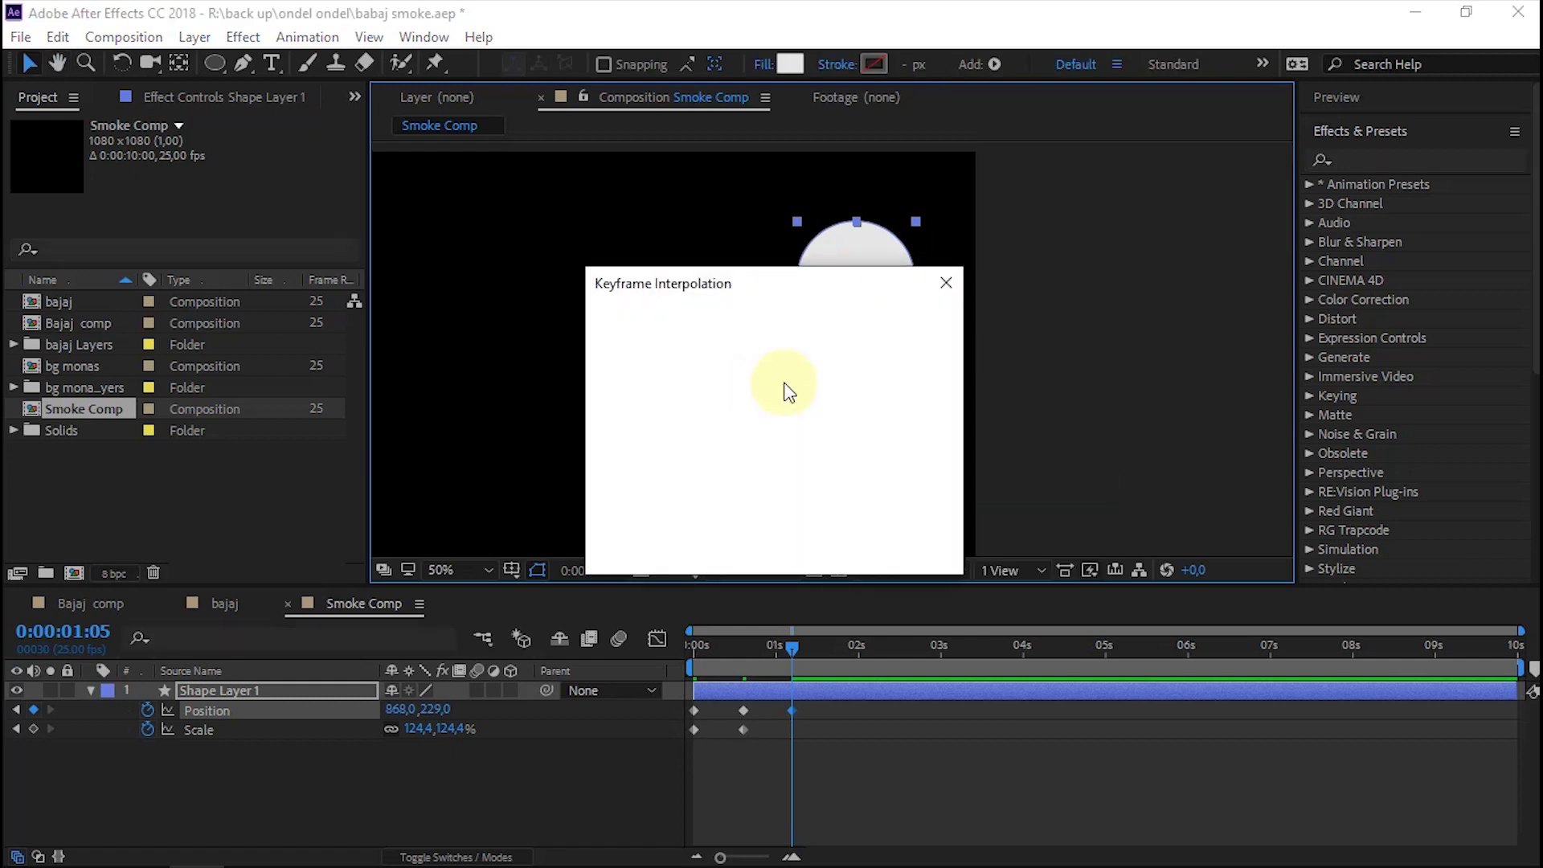
left_click(778, 396)
left_click(794, 507)
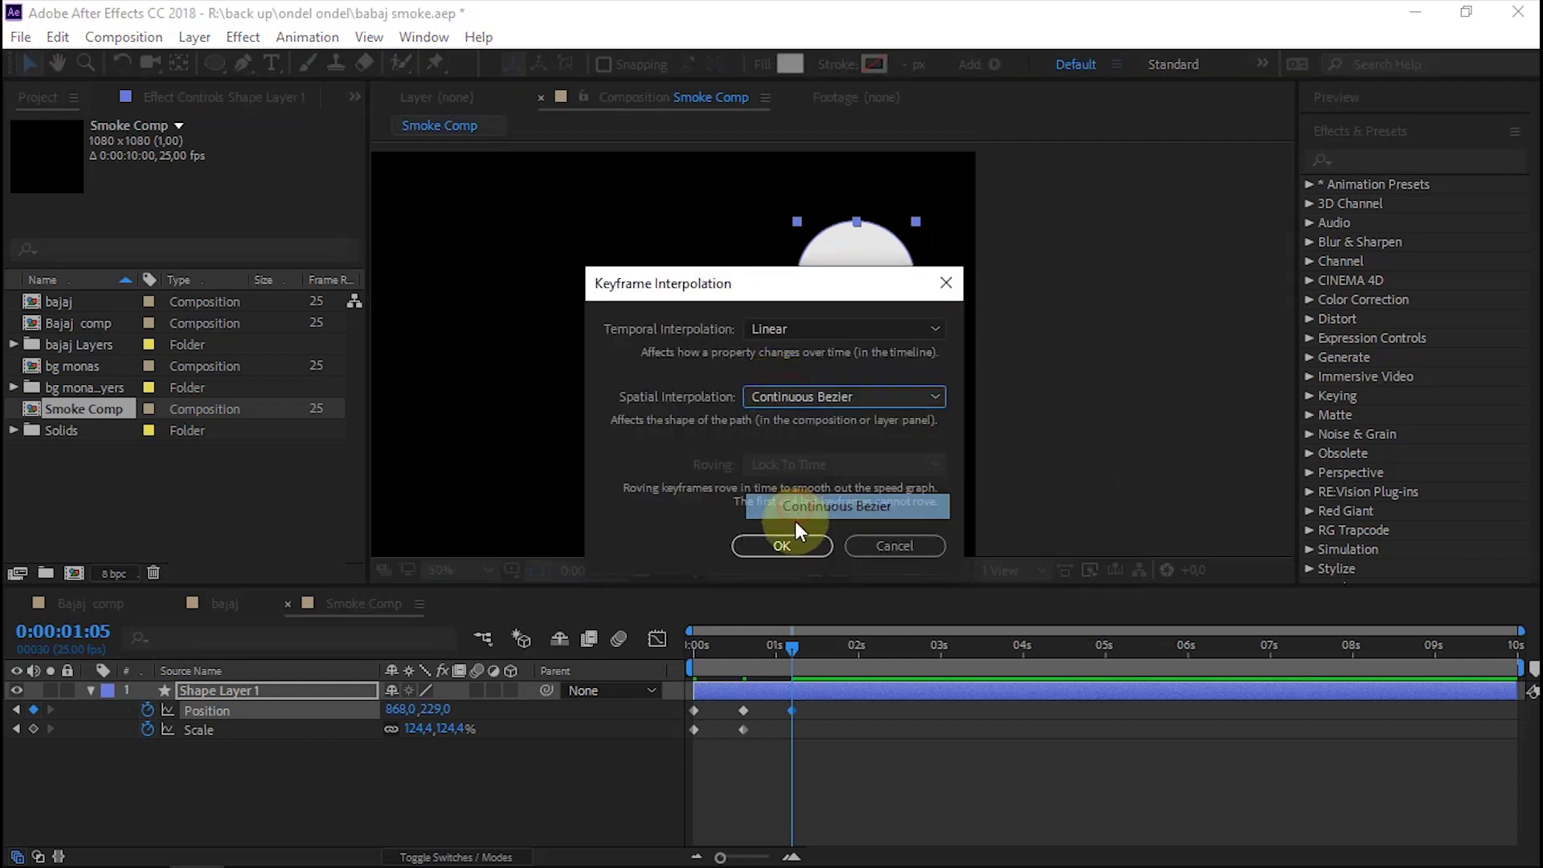
left_click(782, 546)
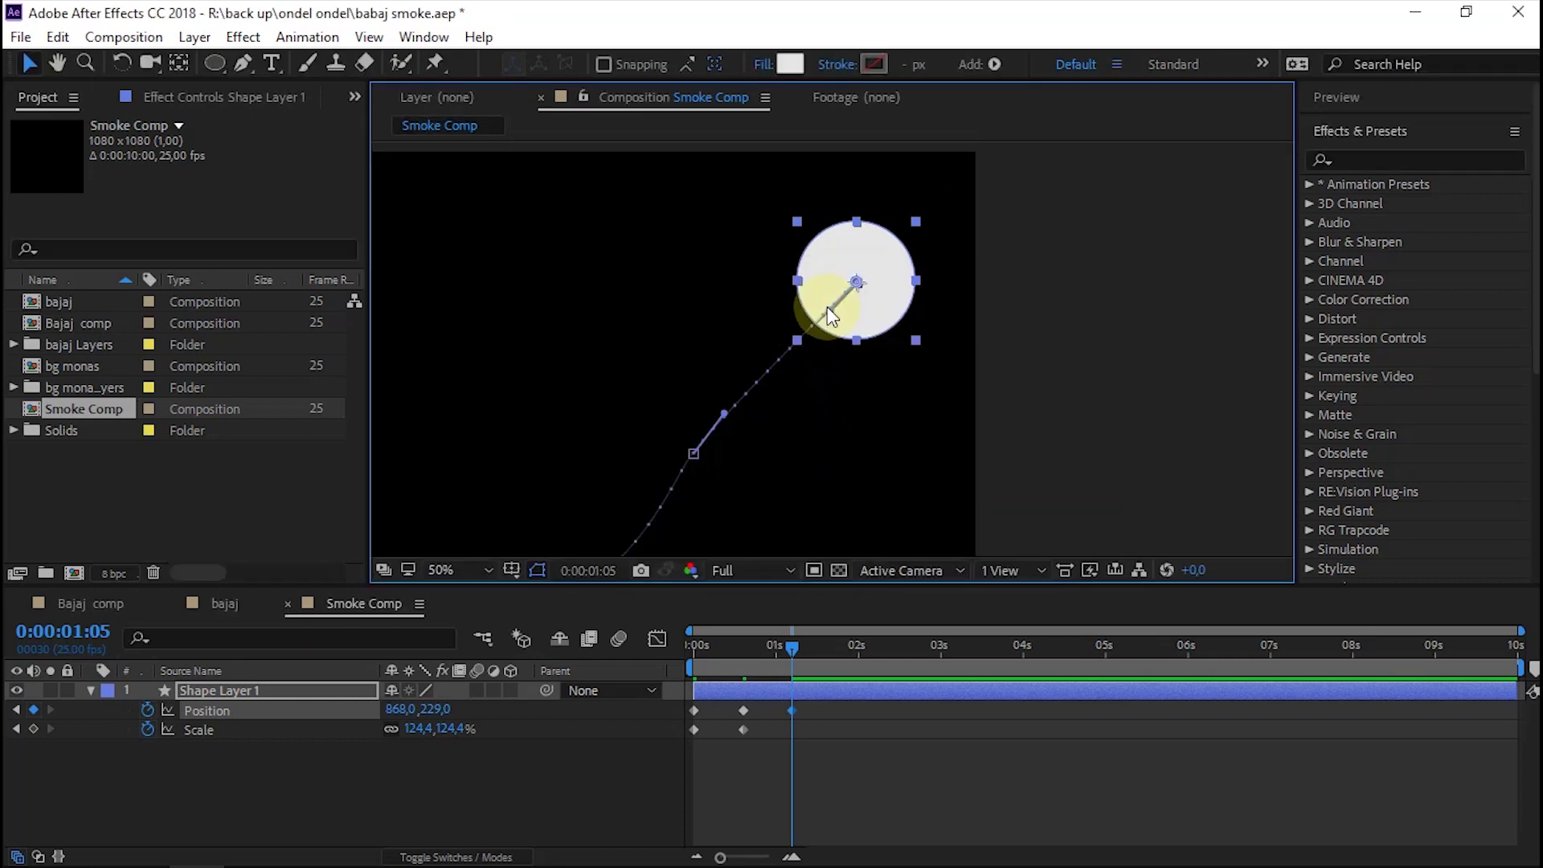
Nudge the circle, set its Scale to 0% at 1:05, and return to frame 0
left_click_drag(865, 242, 882, 250)
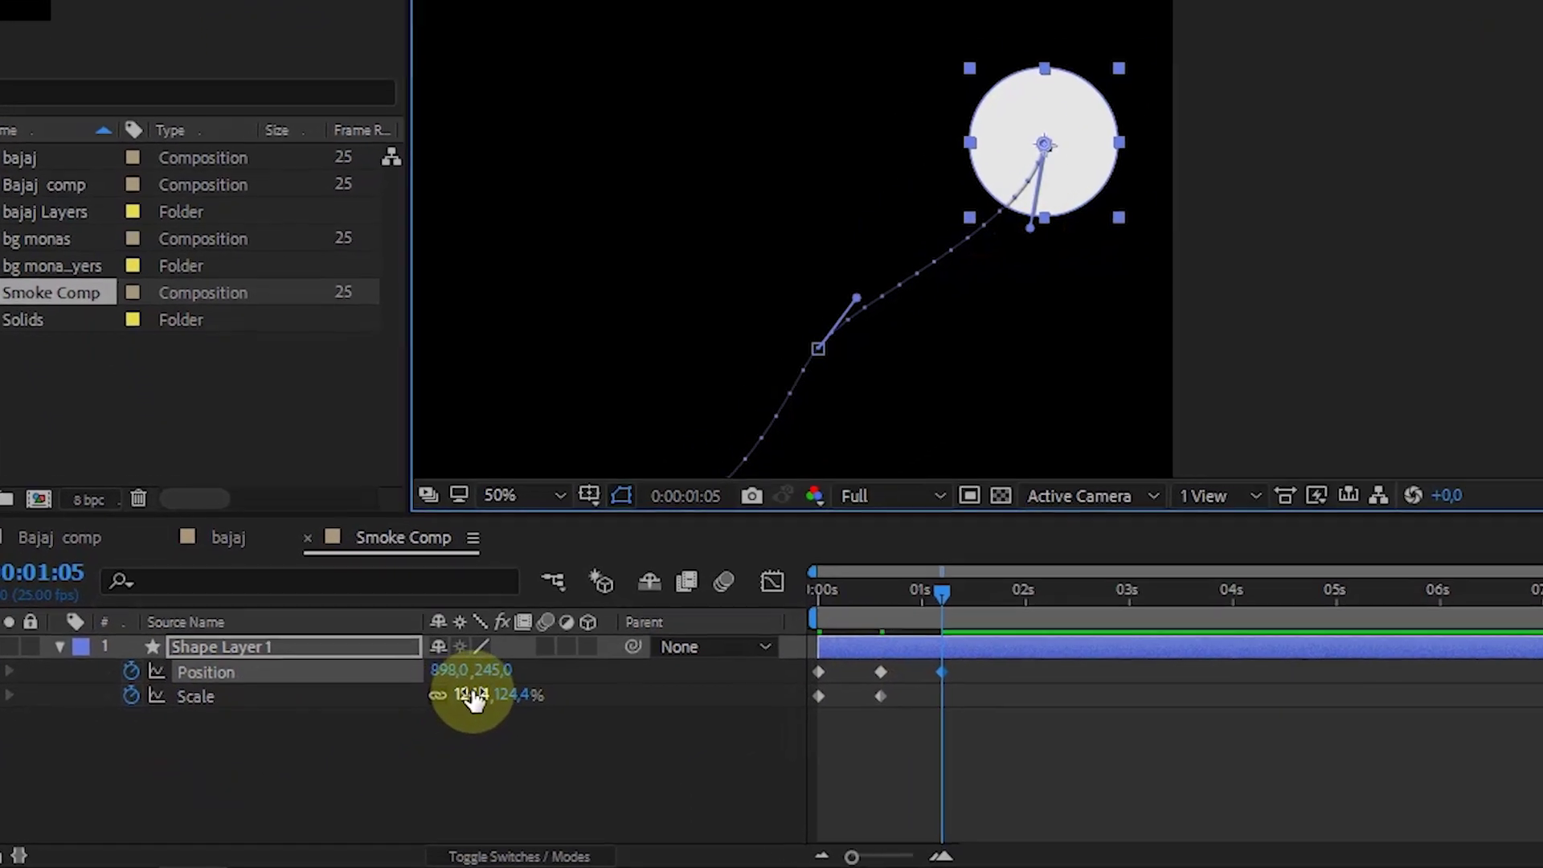
left_click(507, 672)
type("0")
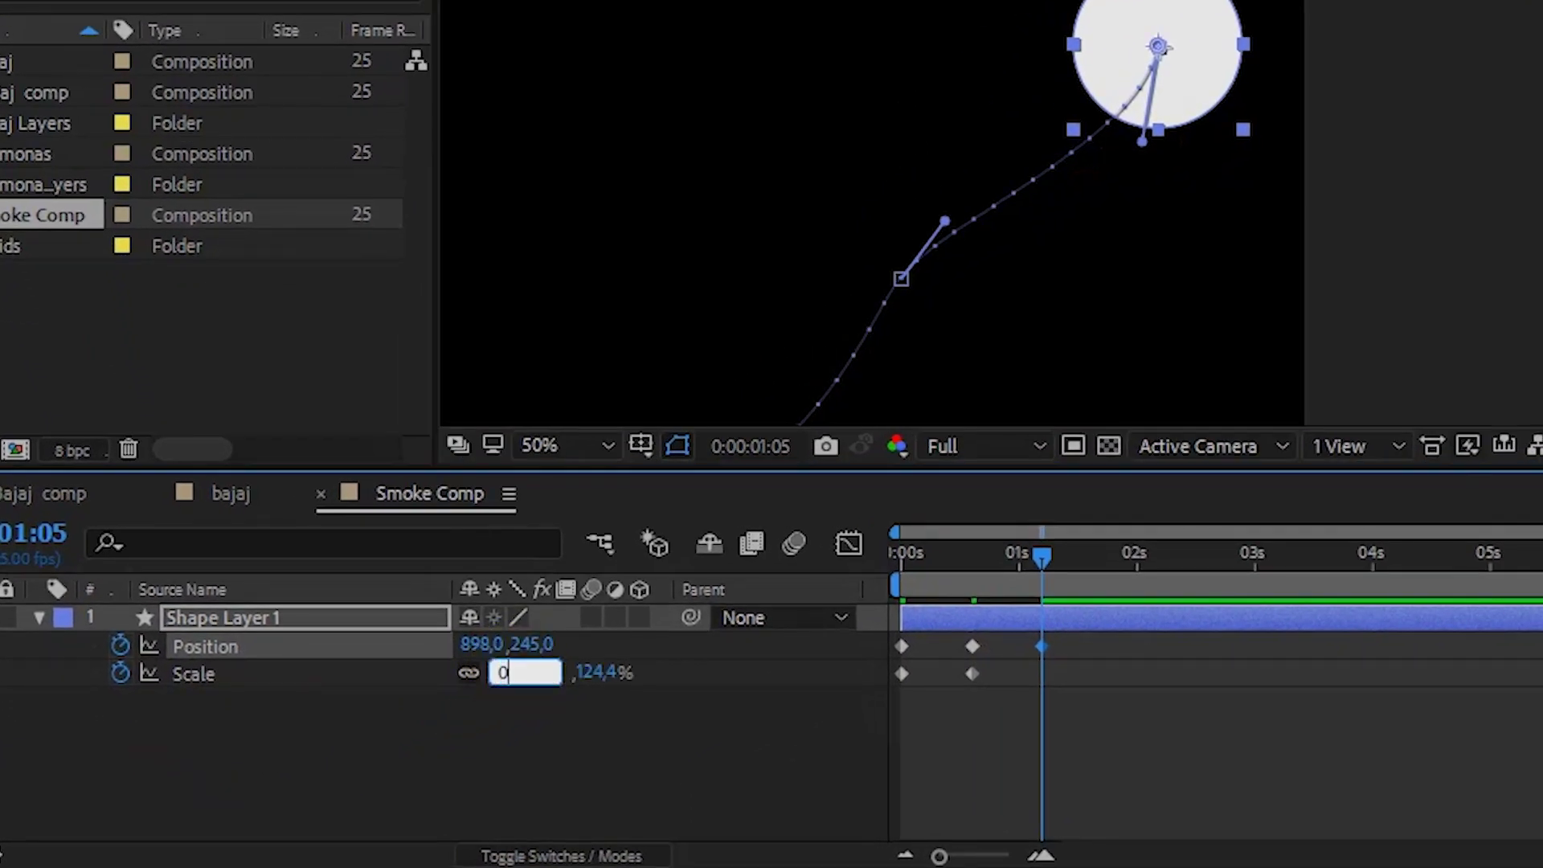
key("Return")
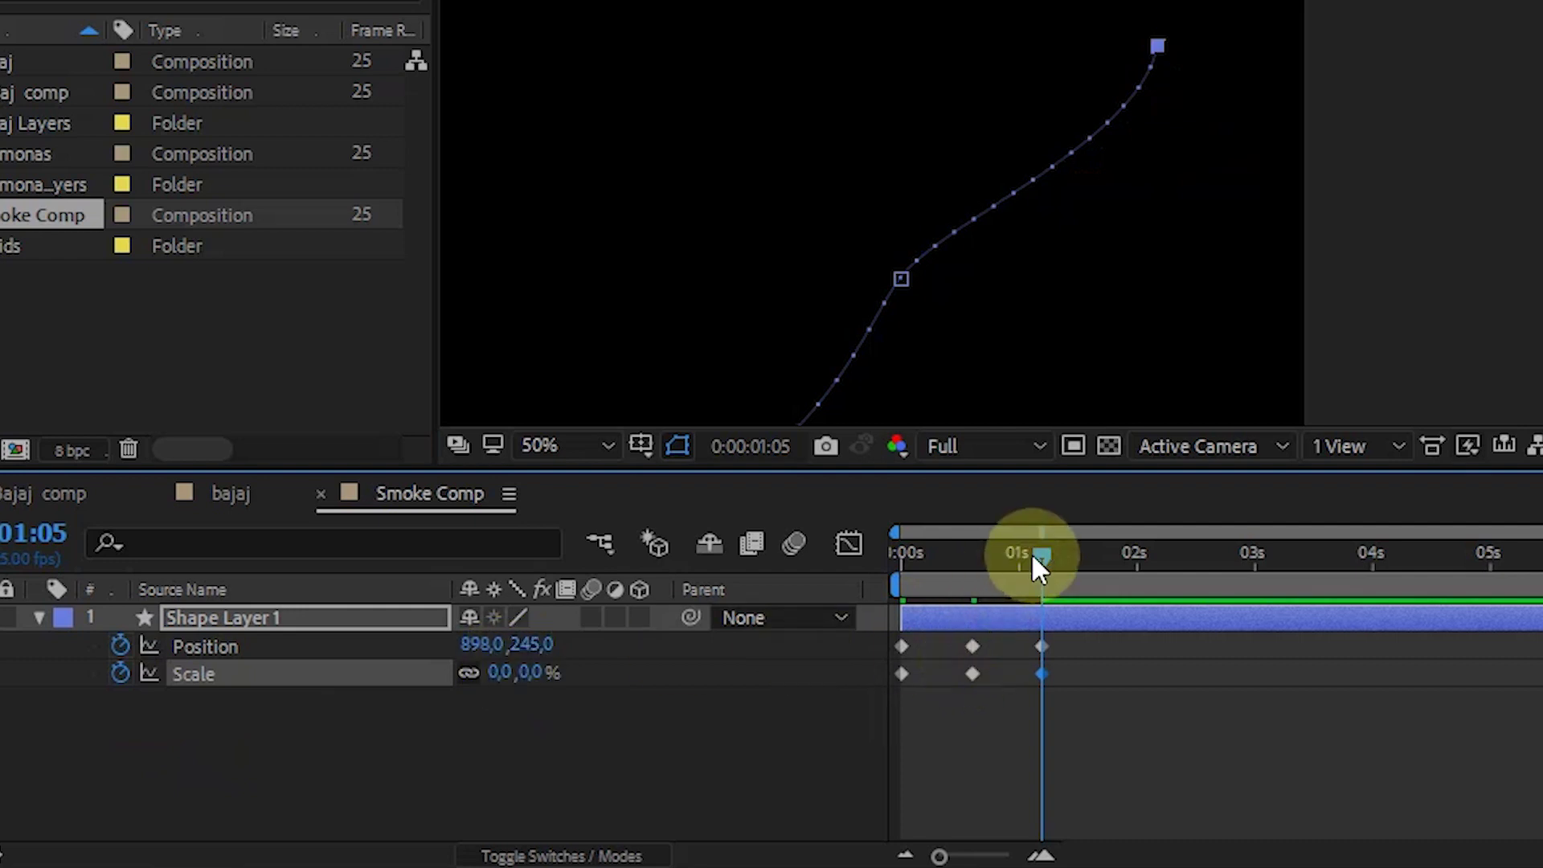
left_click_drag(1038, 561, 898, 564)
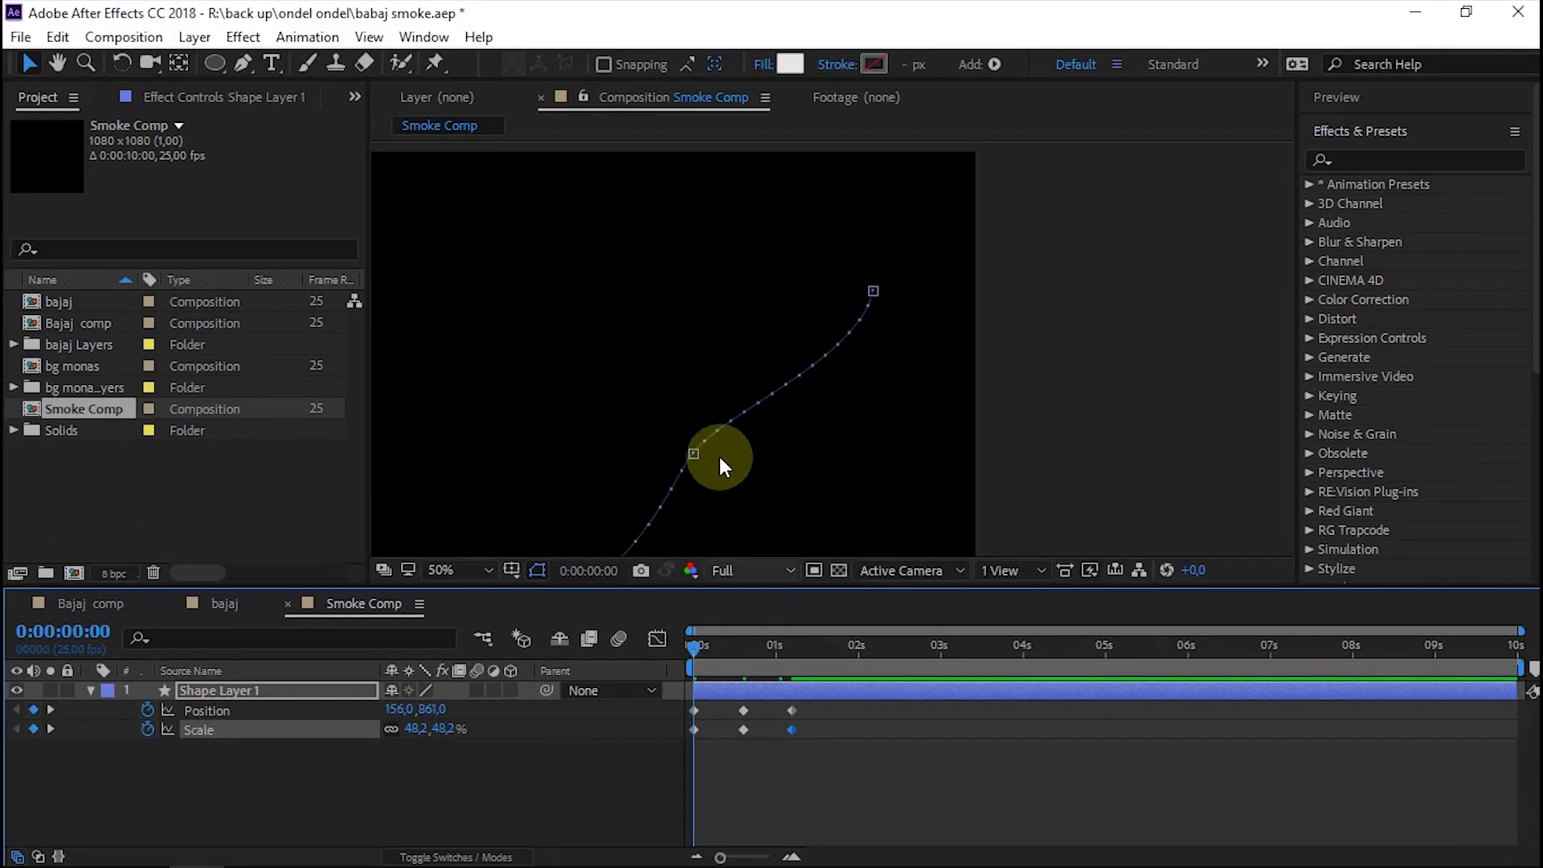
Preview the circle's rising, shrinking animation
key("comma")
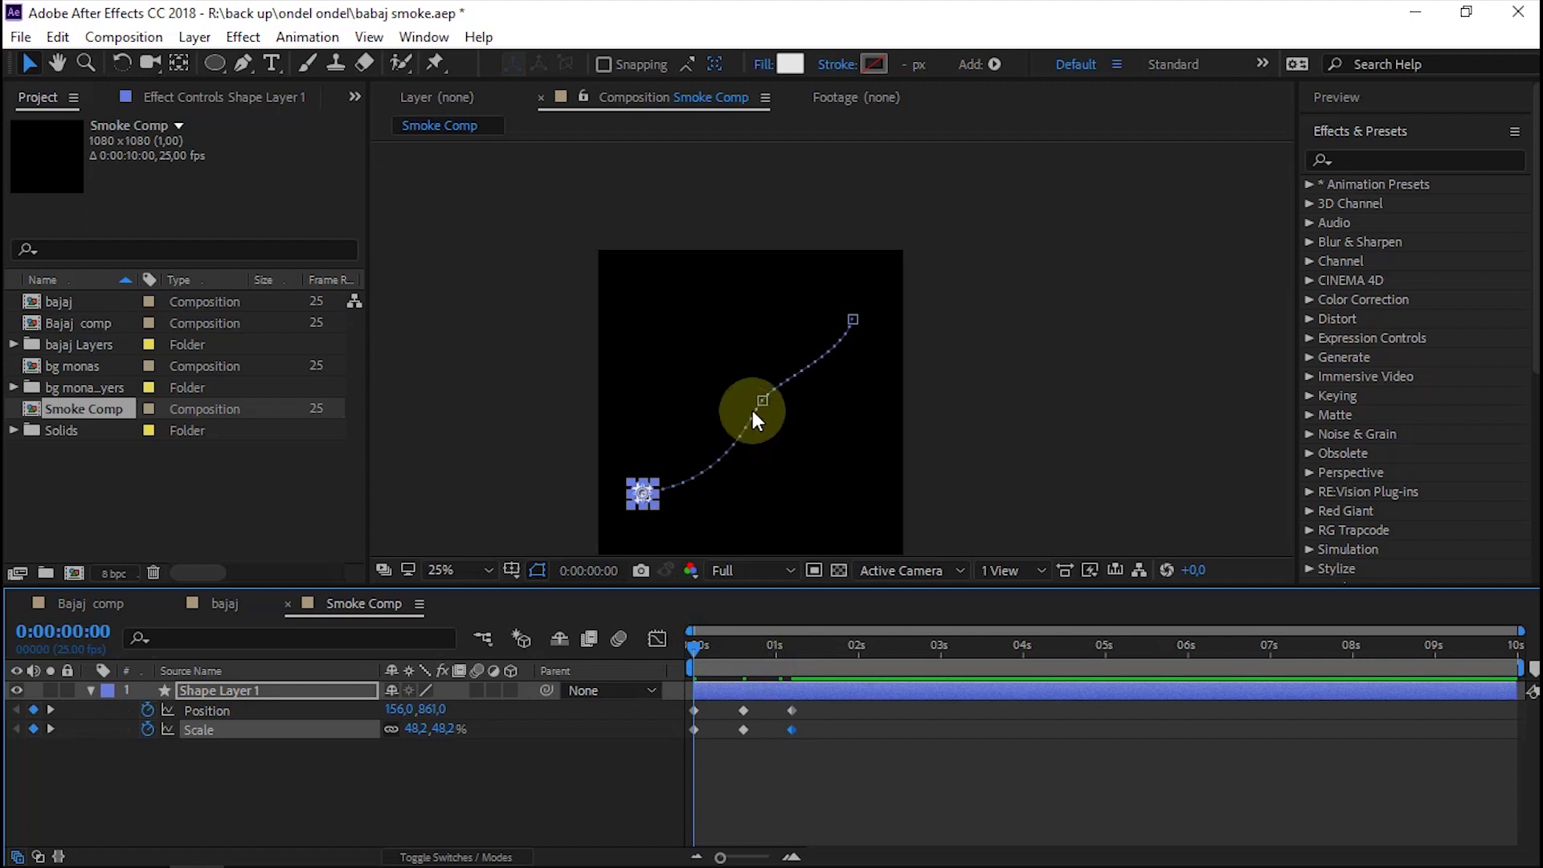
left_click(761, 400)
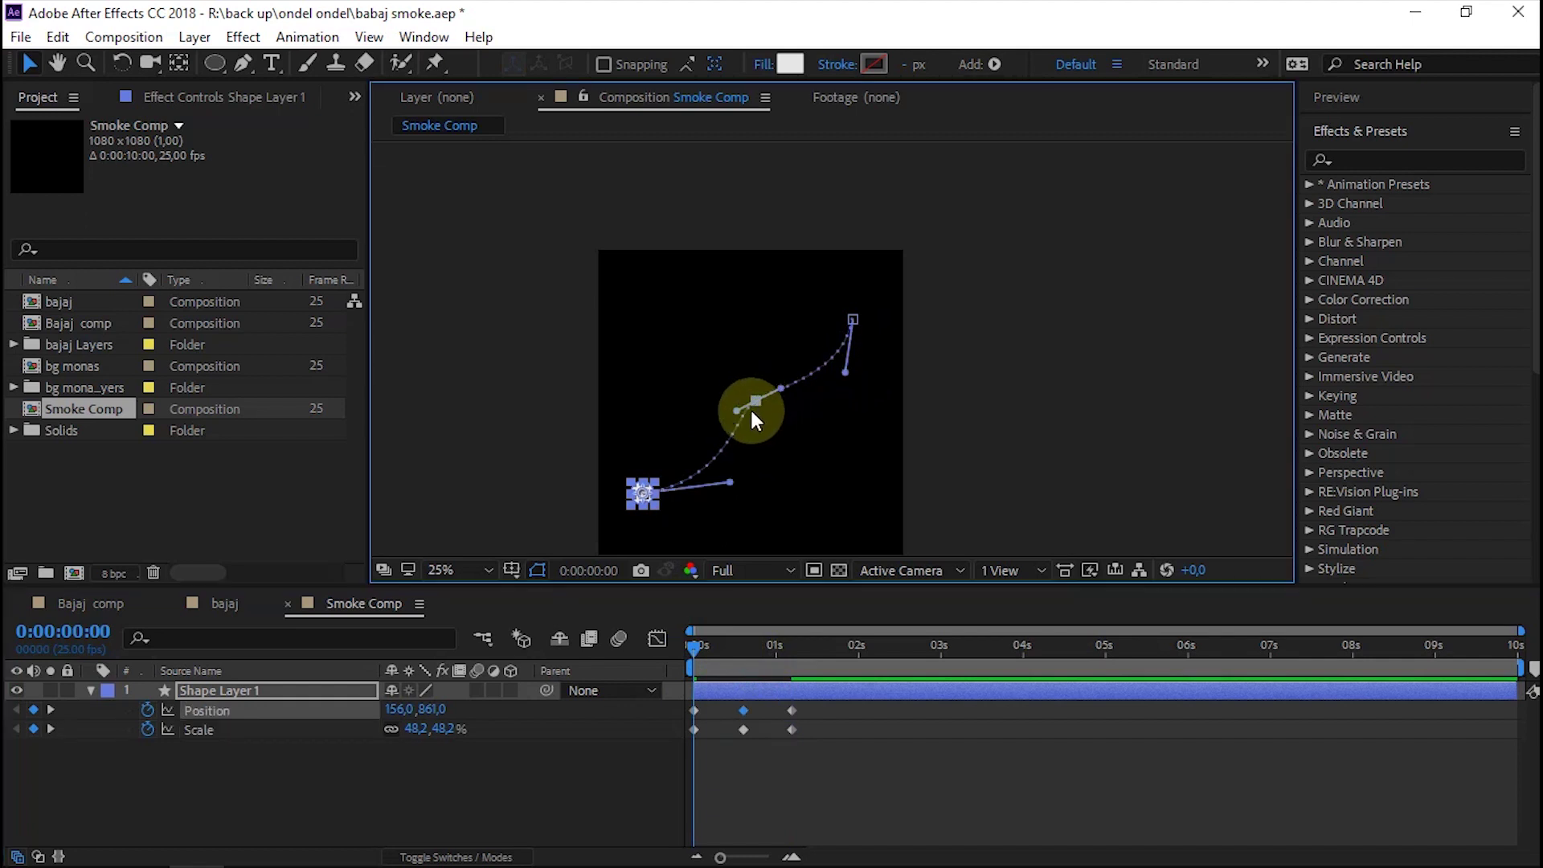
key("space")
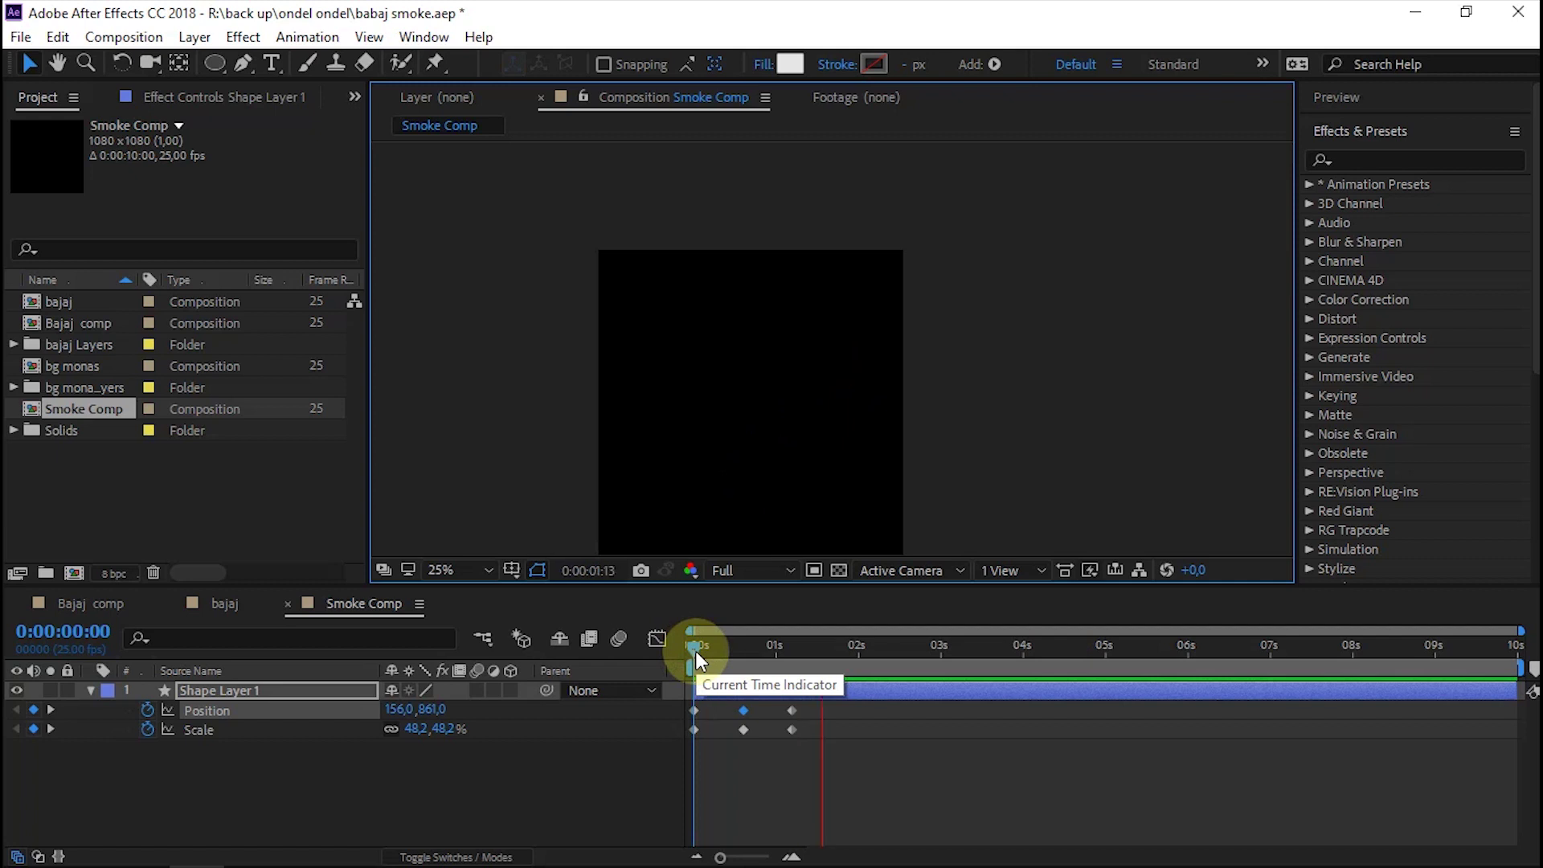
left_click(740, 687)
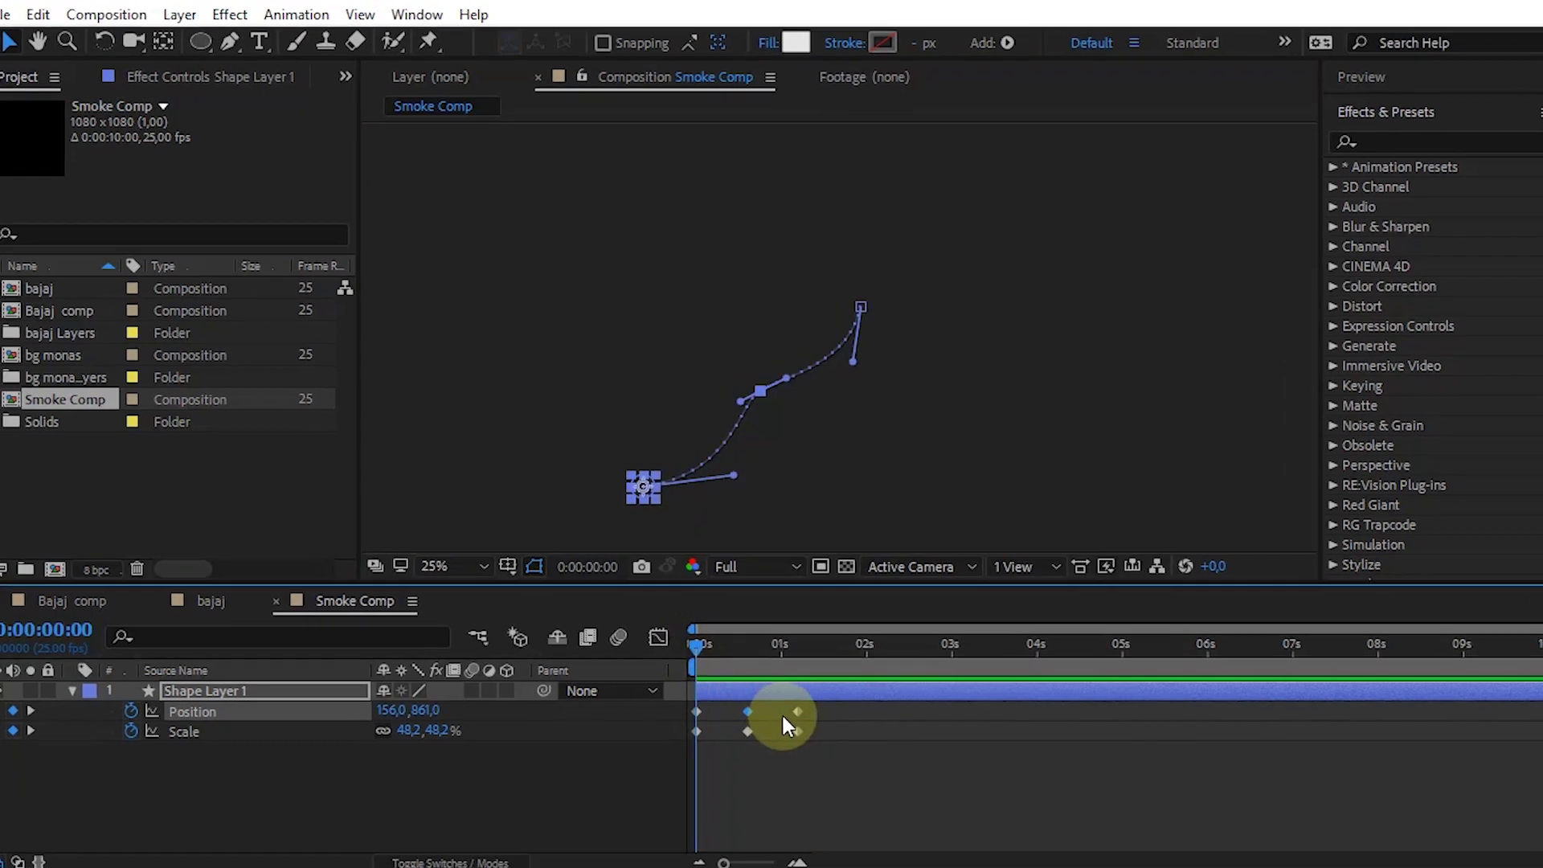
Apply Easy Ease to all Position and Scale keyframes, then return the middle keyframe to smooth
mouse_move(831, 746)
left_mouse_down()
mouse_move(694, 707)
mouse_move(734, 726)
left_mouse_up()
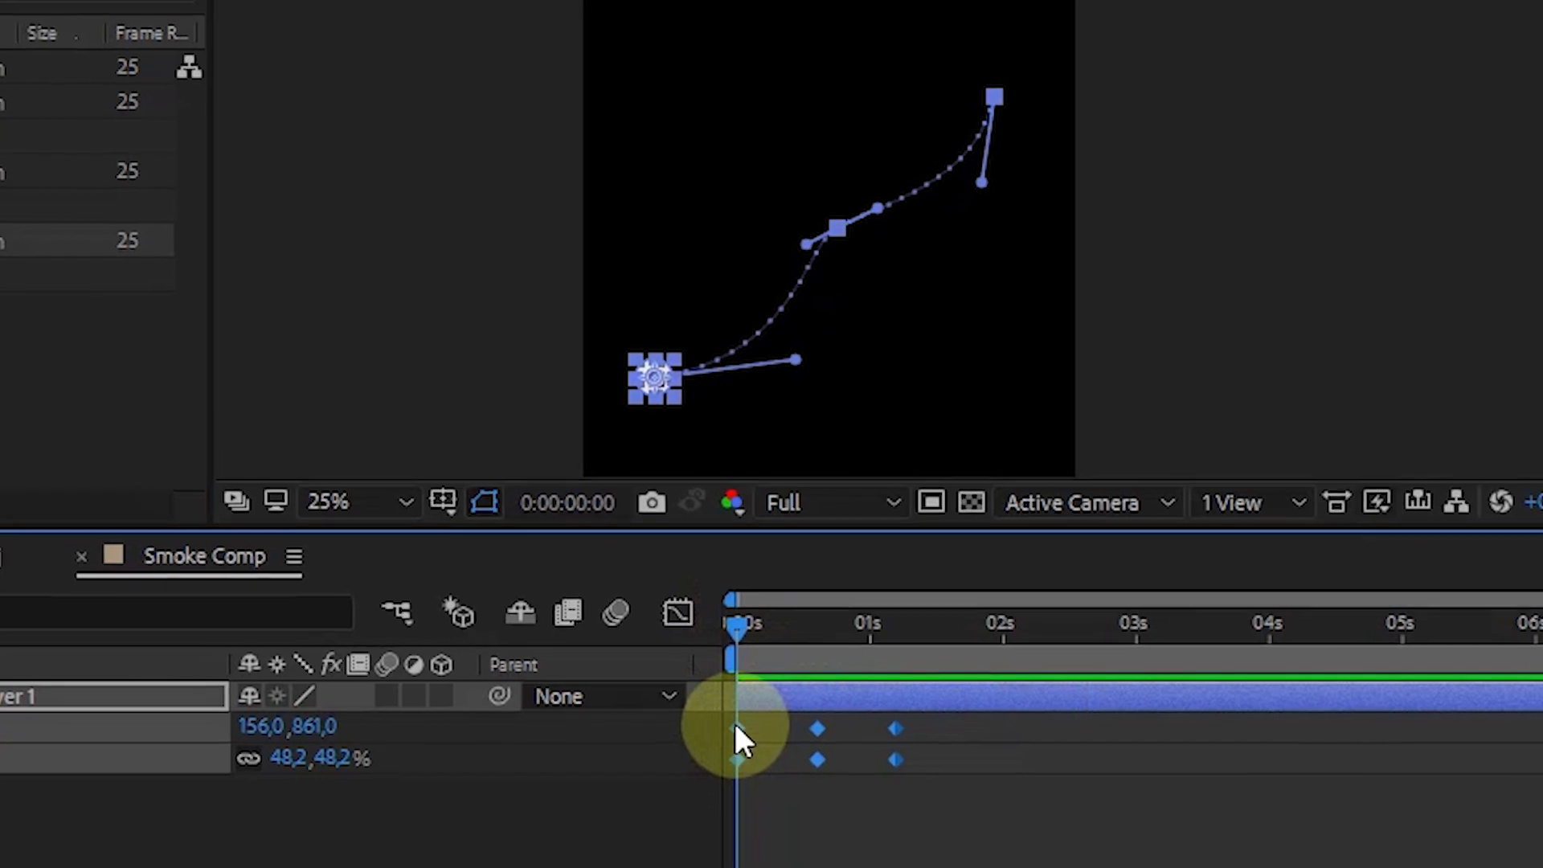
right_click(745, 728)
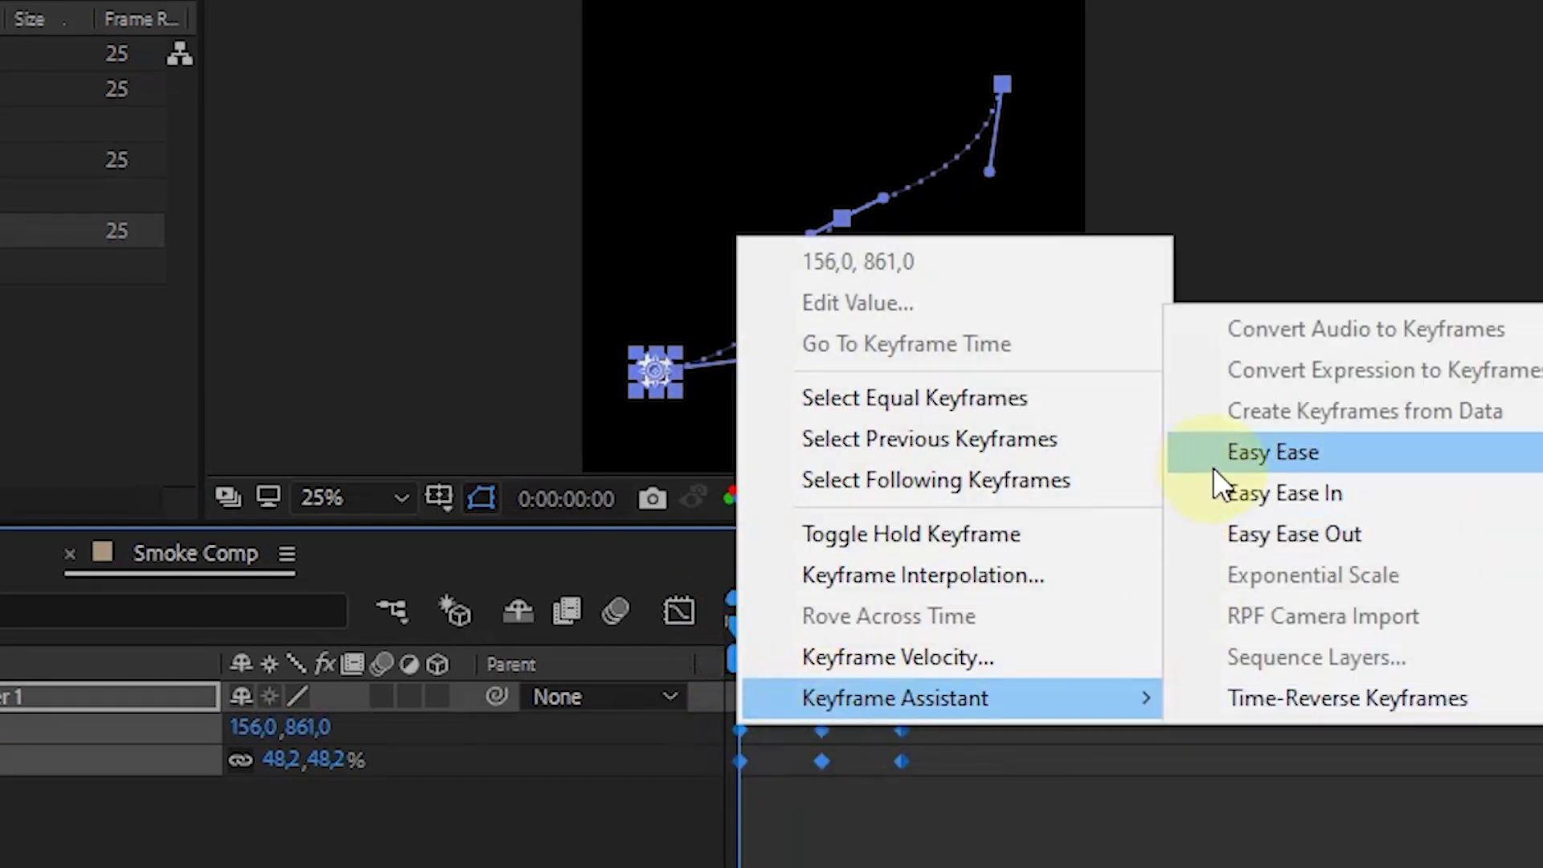
left_click(1230, 468)
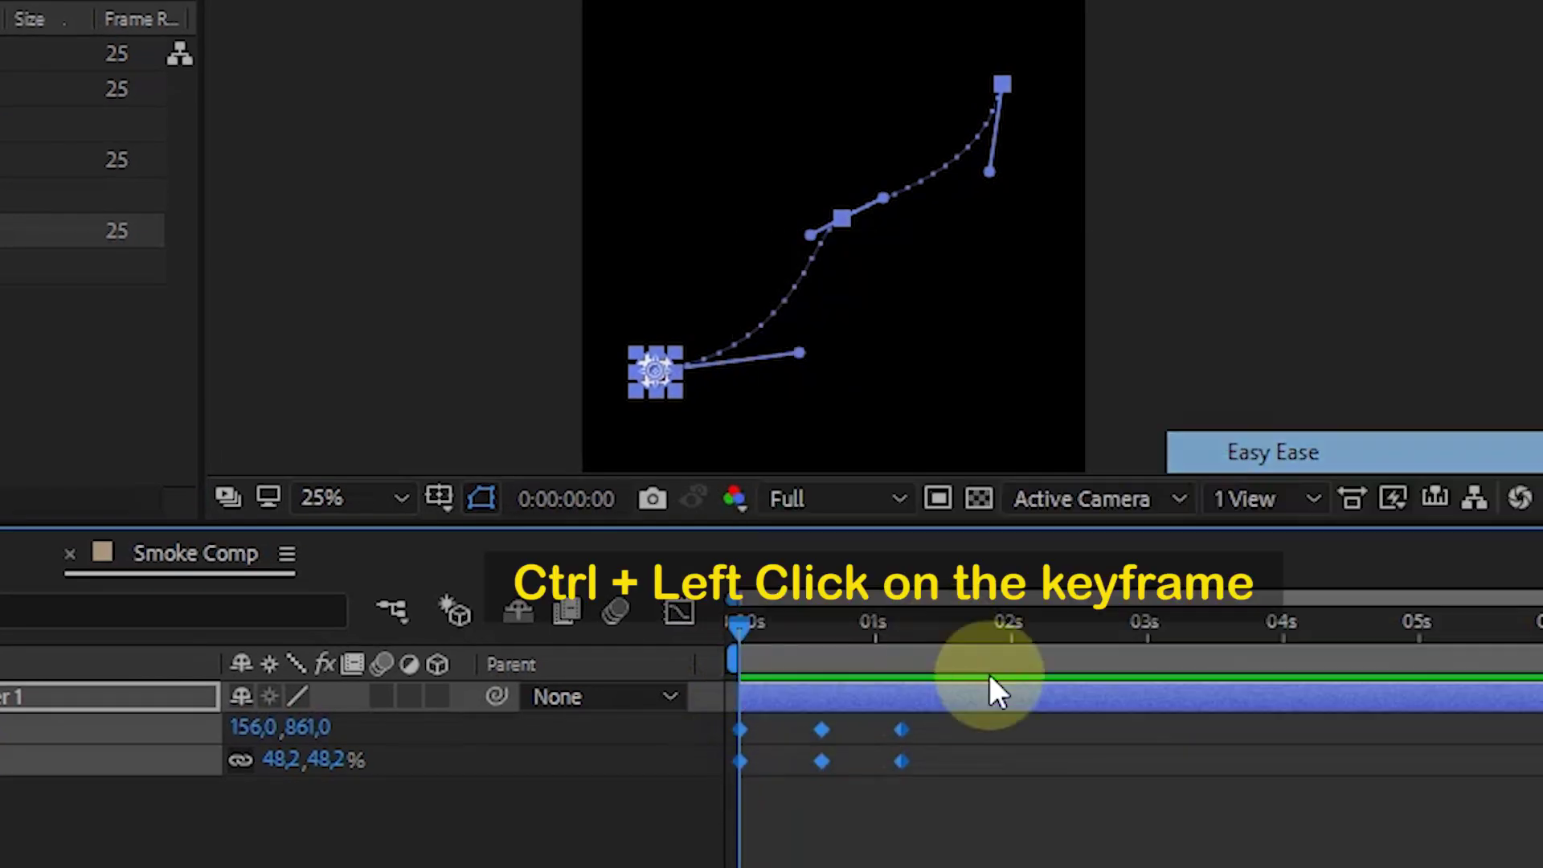
left_click(854, 812)
left_click(822, 726, "ctrl")
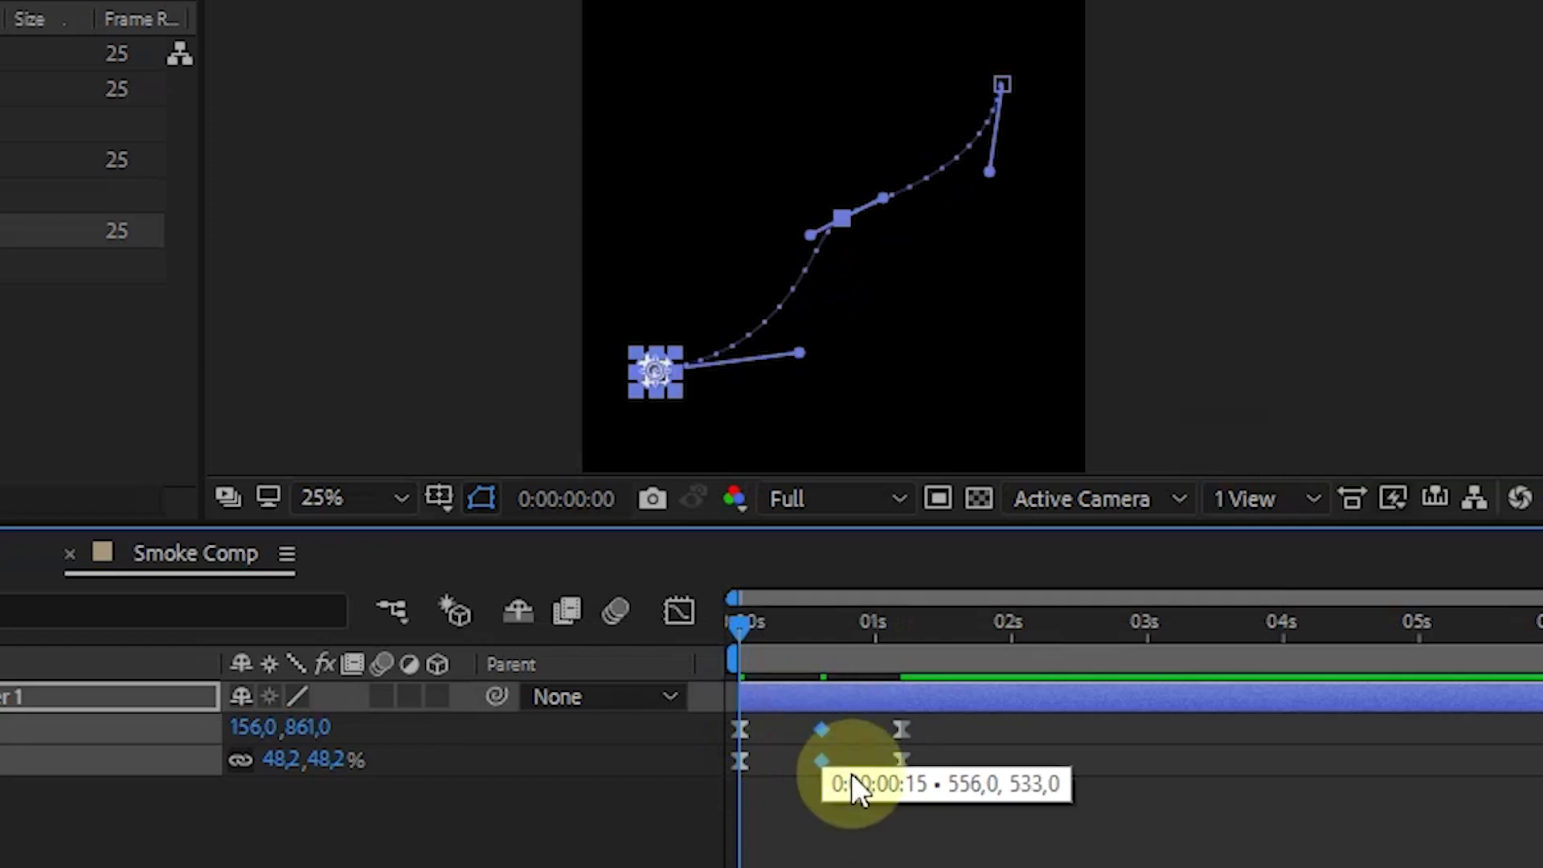
left_click(822, 729, "ctrl")
left_click(769, 796)
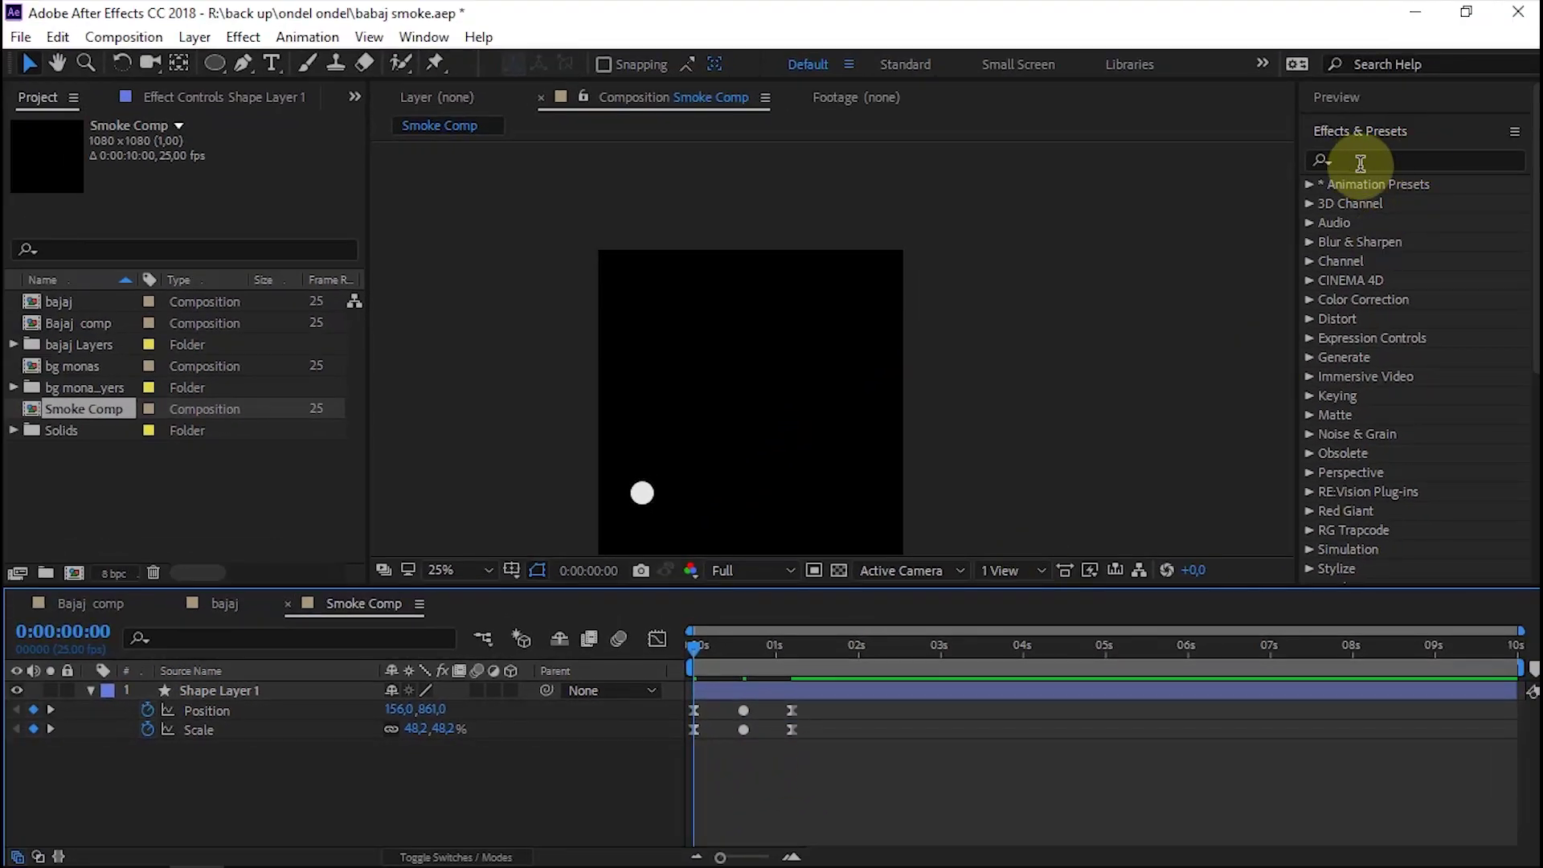
Apply Roughen Edges from an effects search for 'roughen' to Shape Layer 1, with Border 10
left_click(1386, 161)
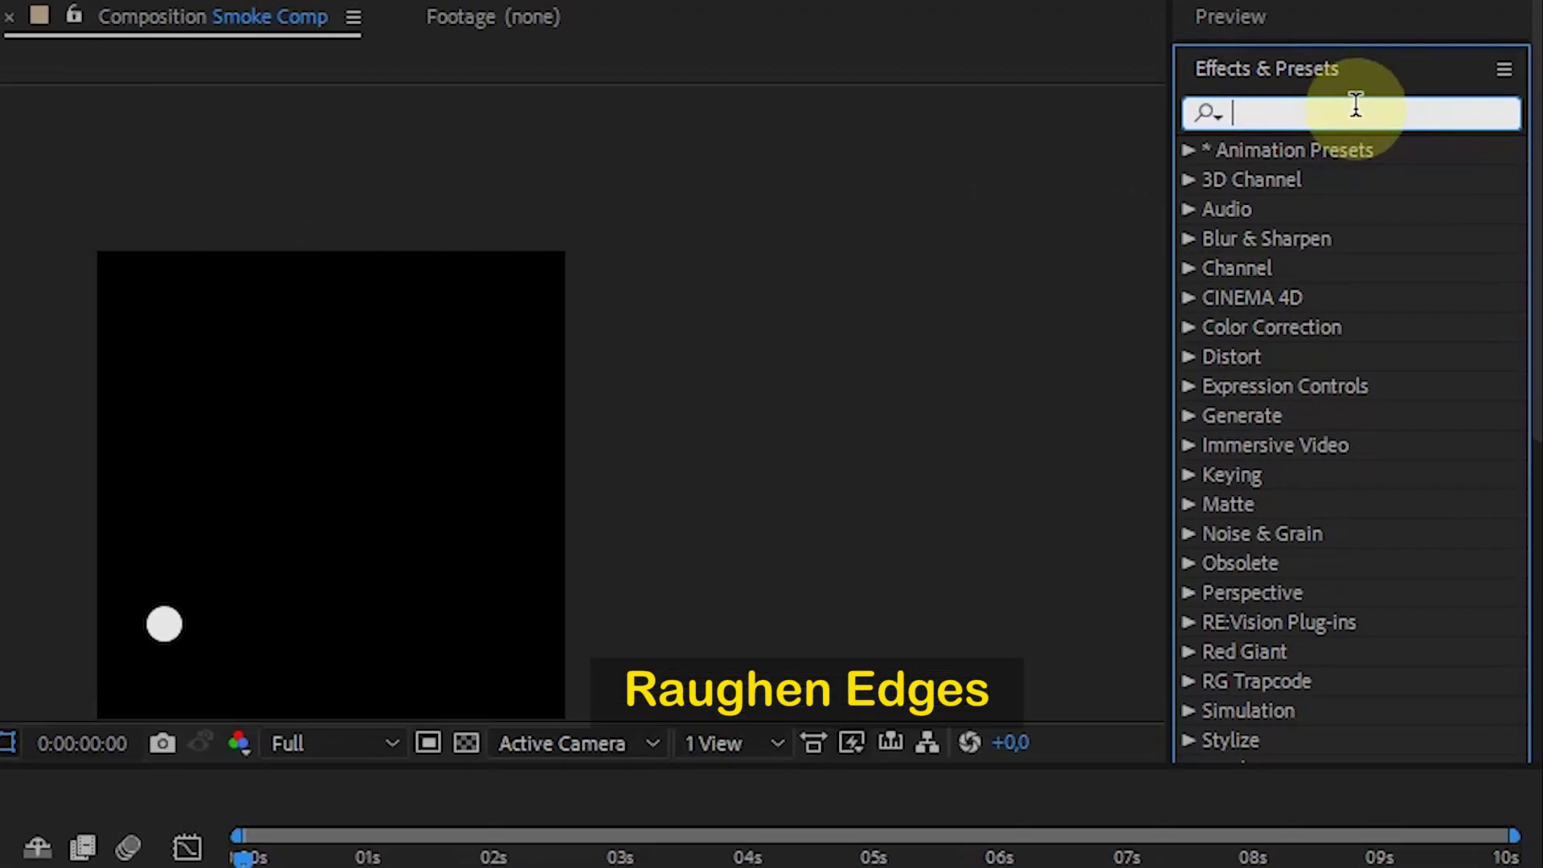
type("ro")
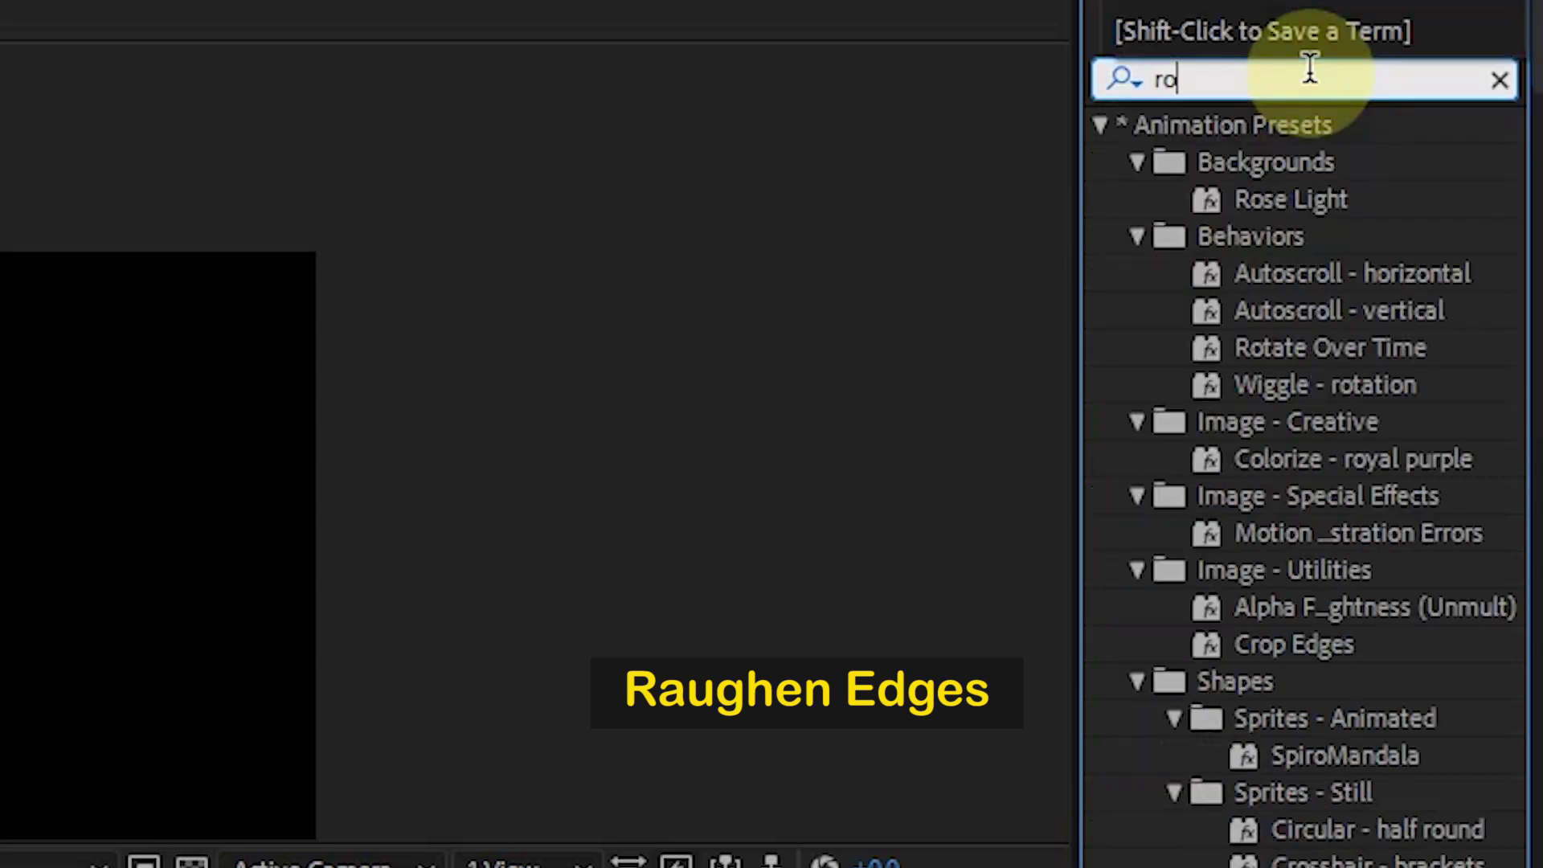
type("ughe")
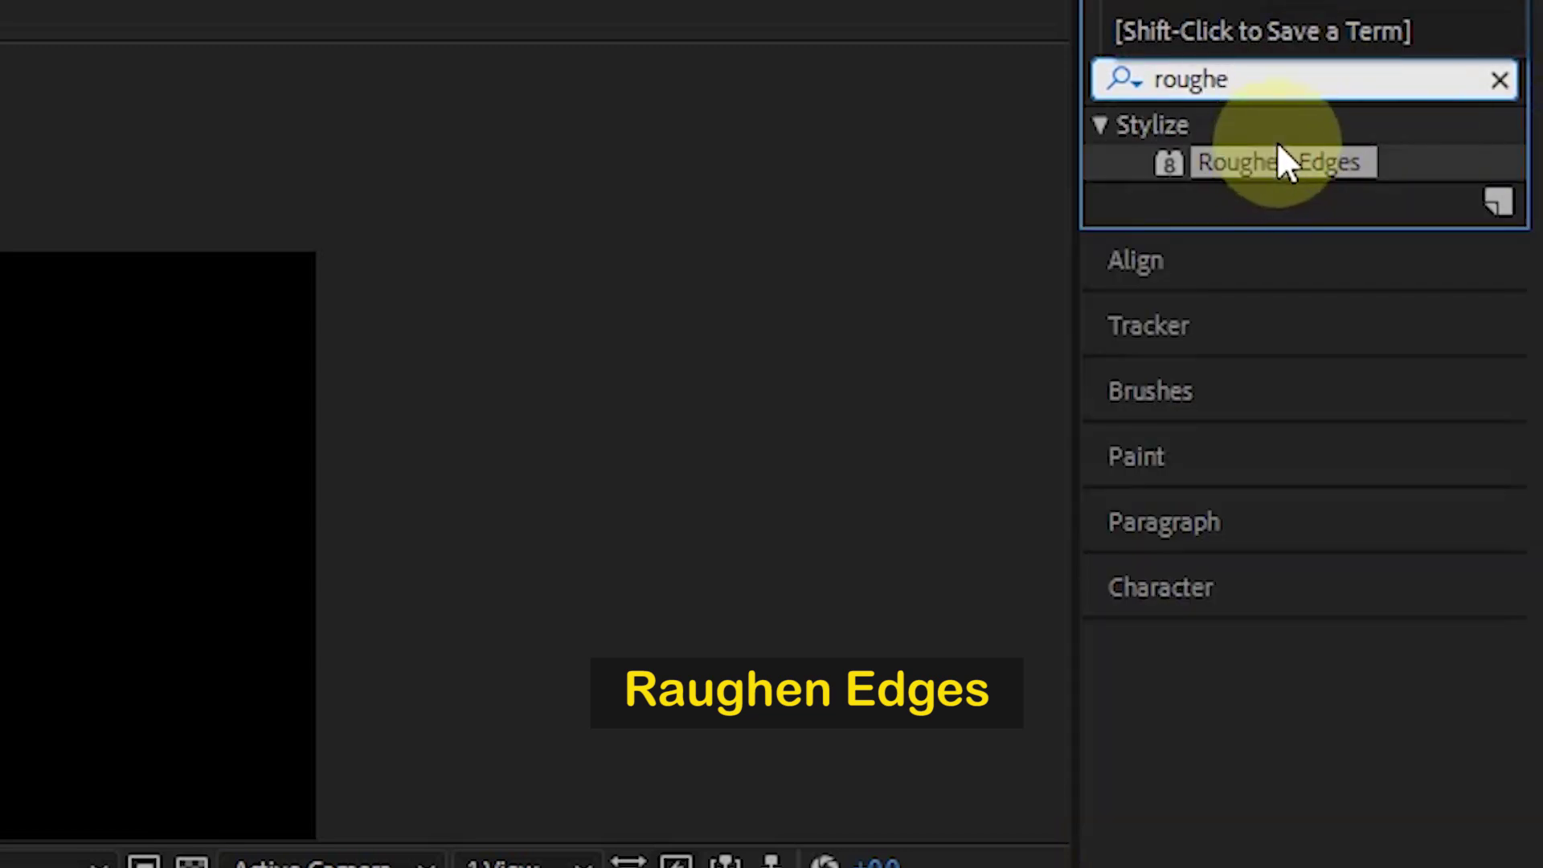
left_click(1233, 162)
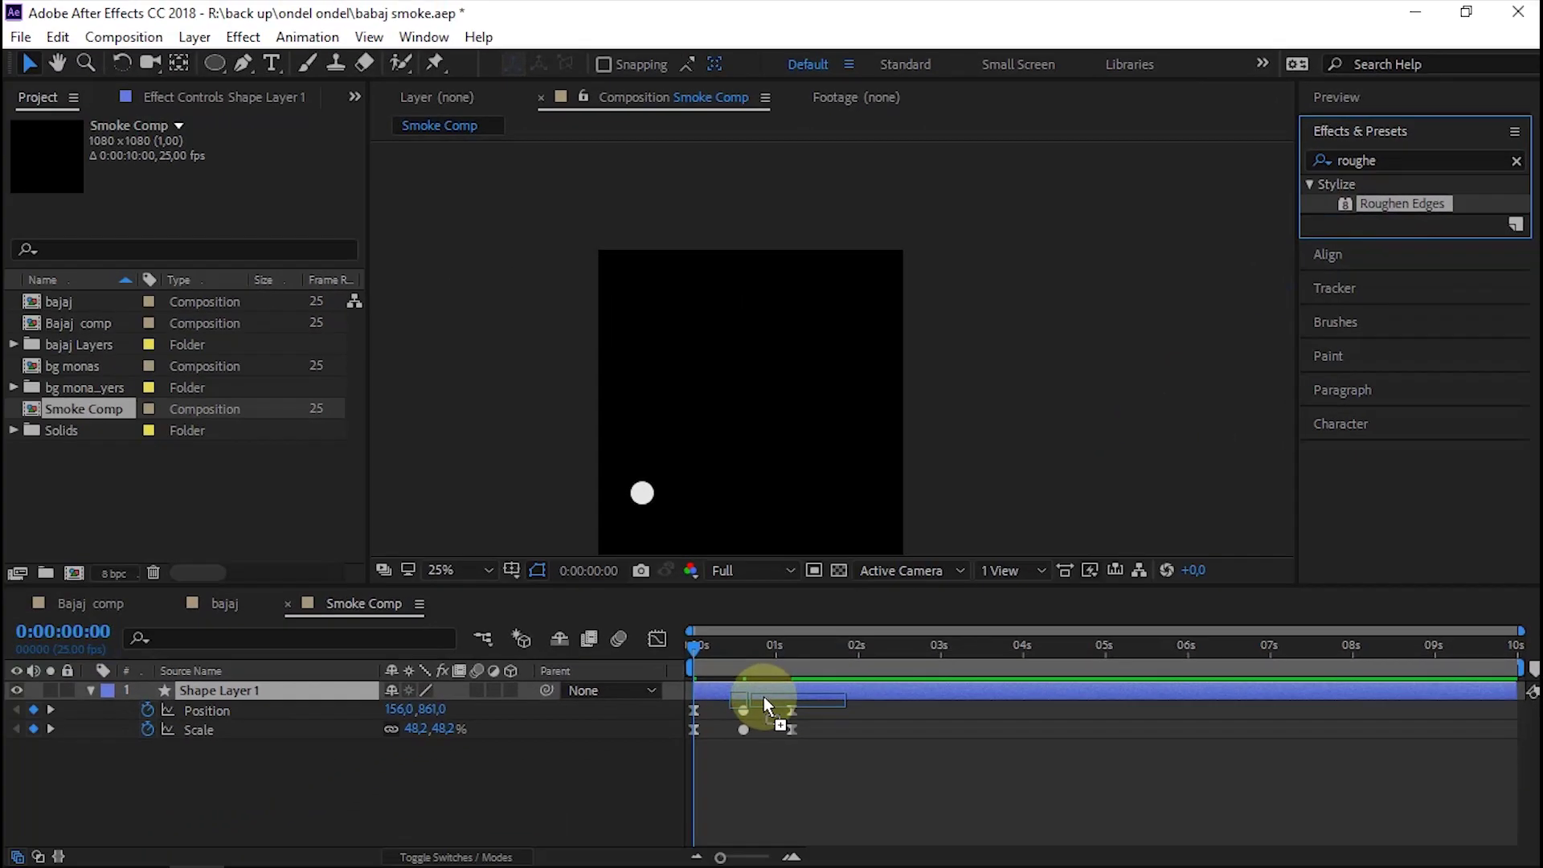
left_click_drag(1274, 175, 761, 695)
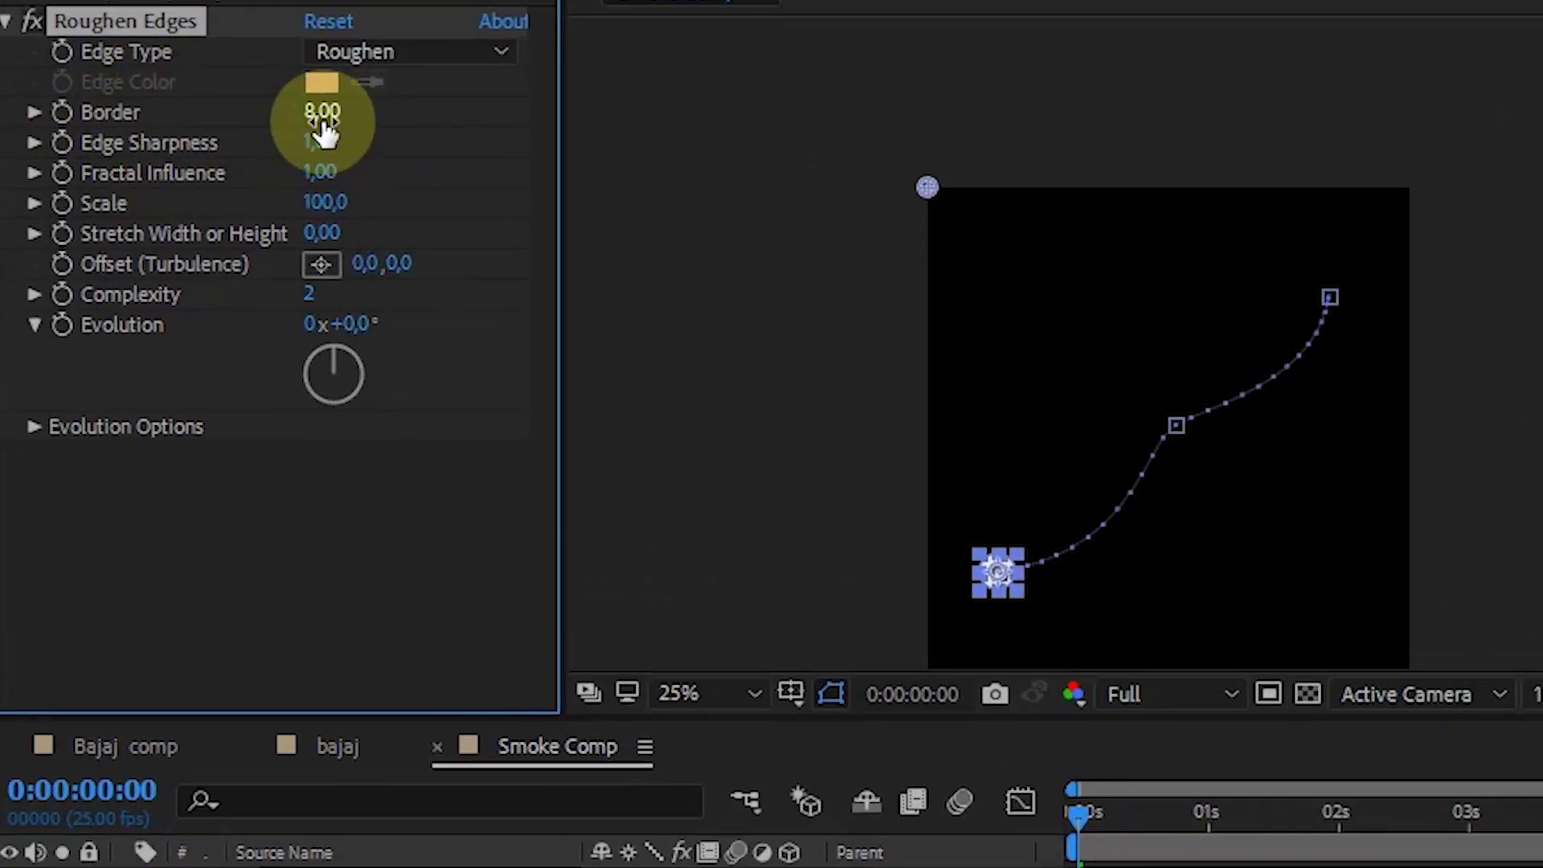
left_click(322, 117)
type("10")
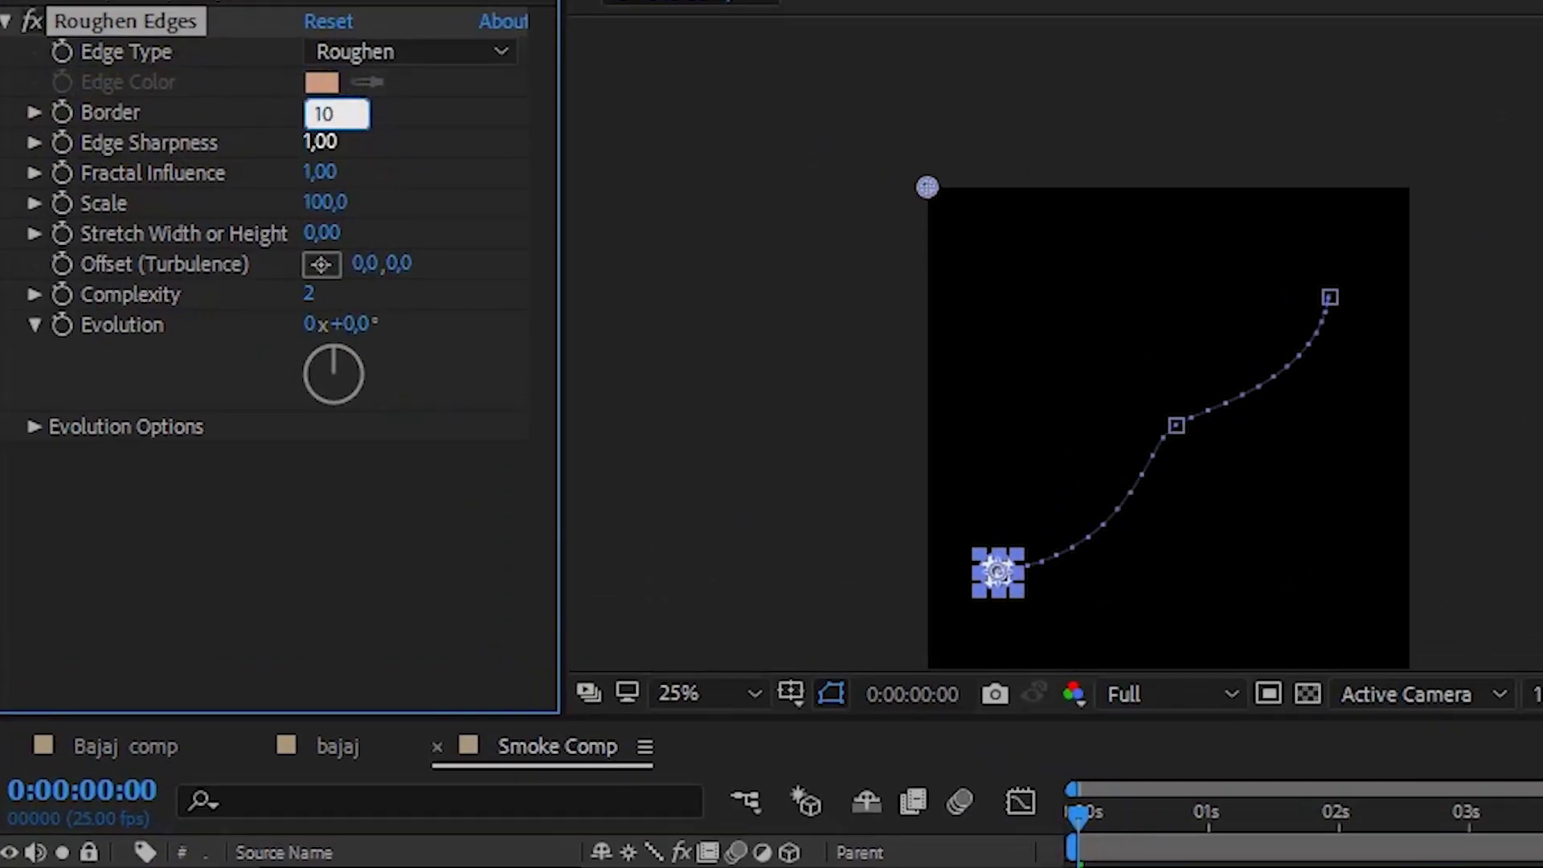
left_click(405, 124)
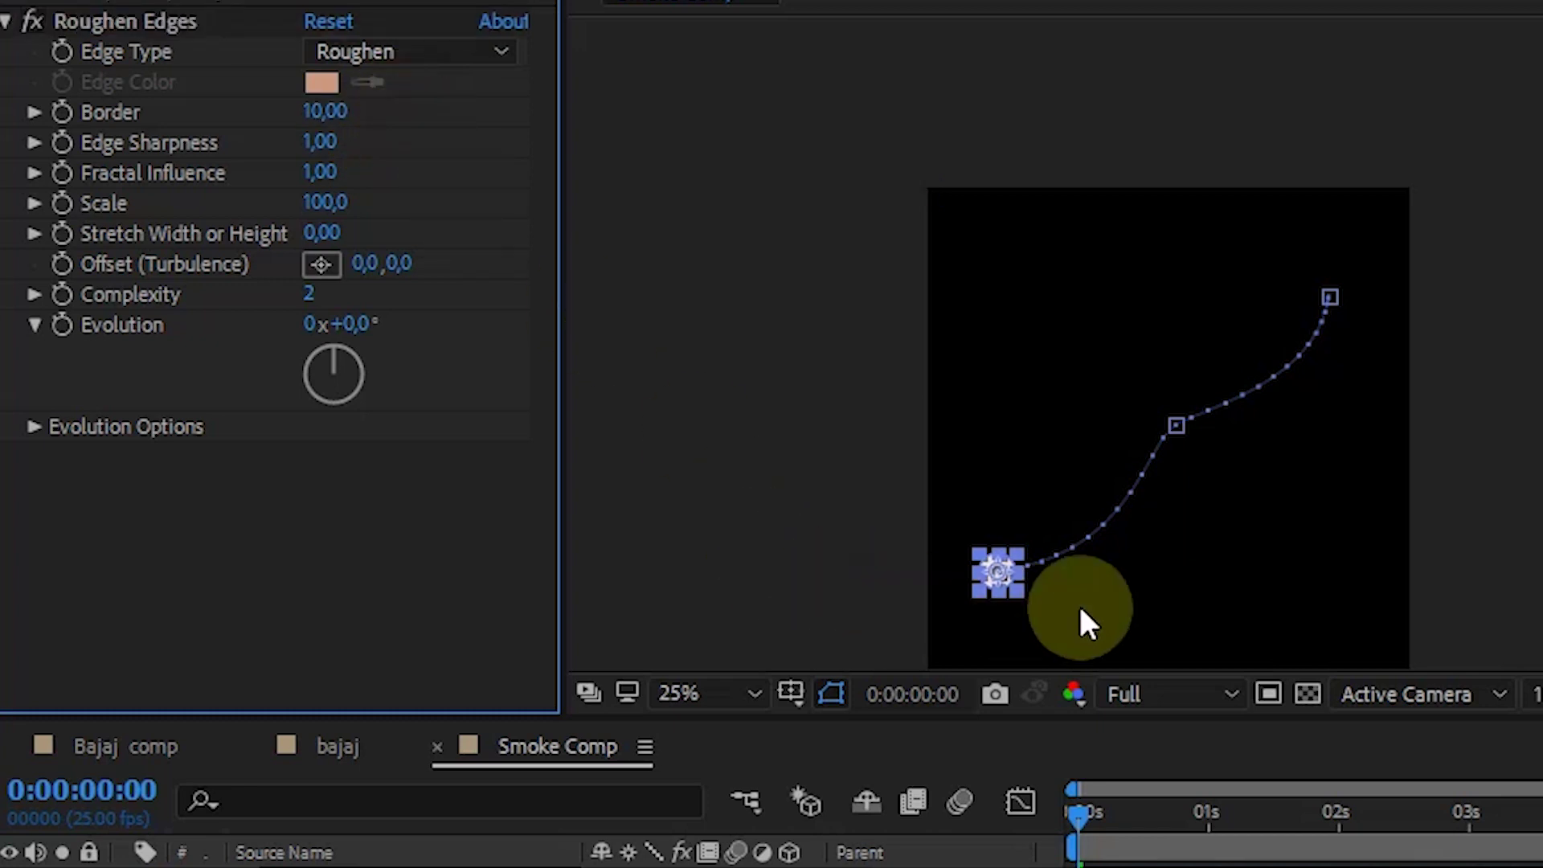
left_click(1077, 819)
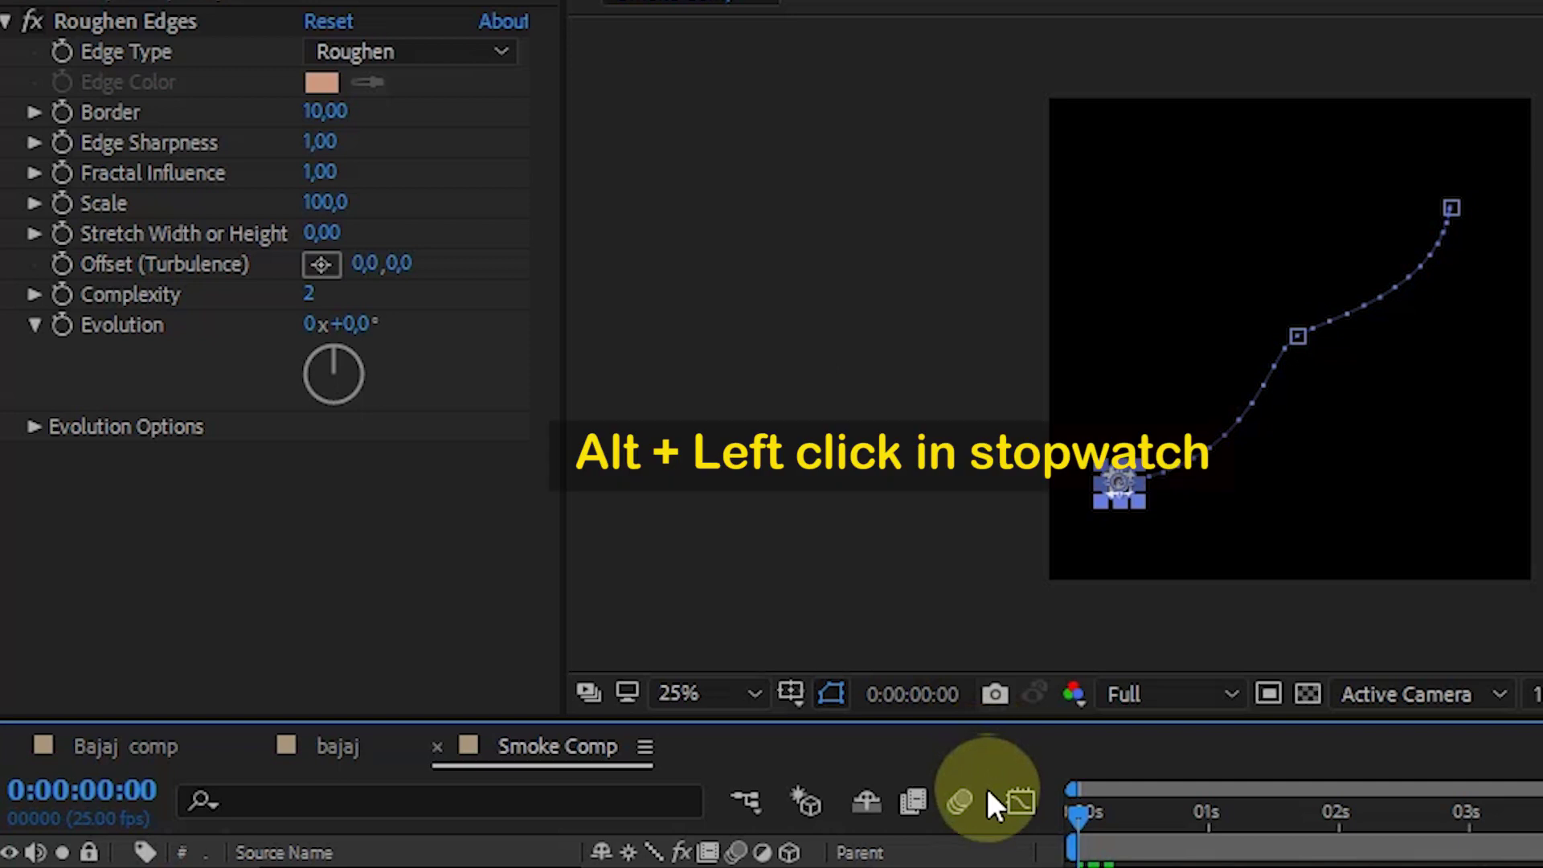
Drive Roughen Edges' Evolution with the expression time*1000
left_click(54, 325, "alt")
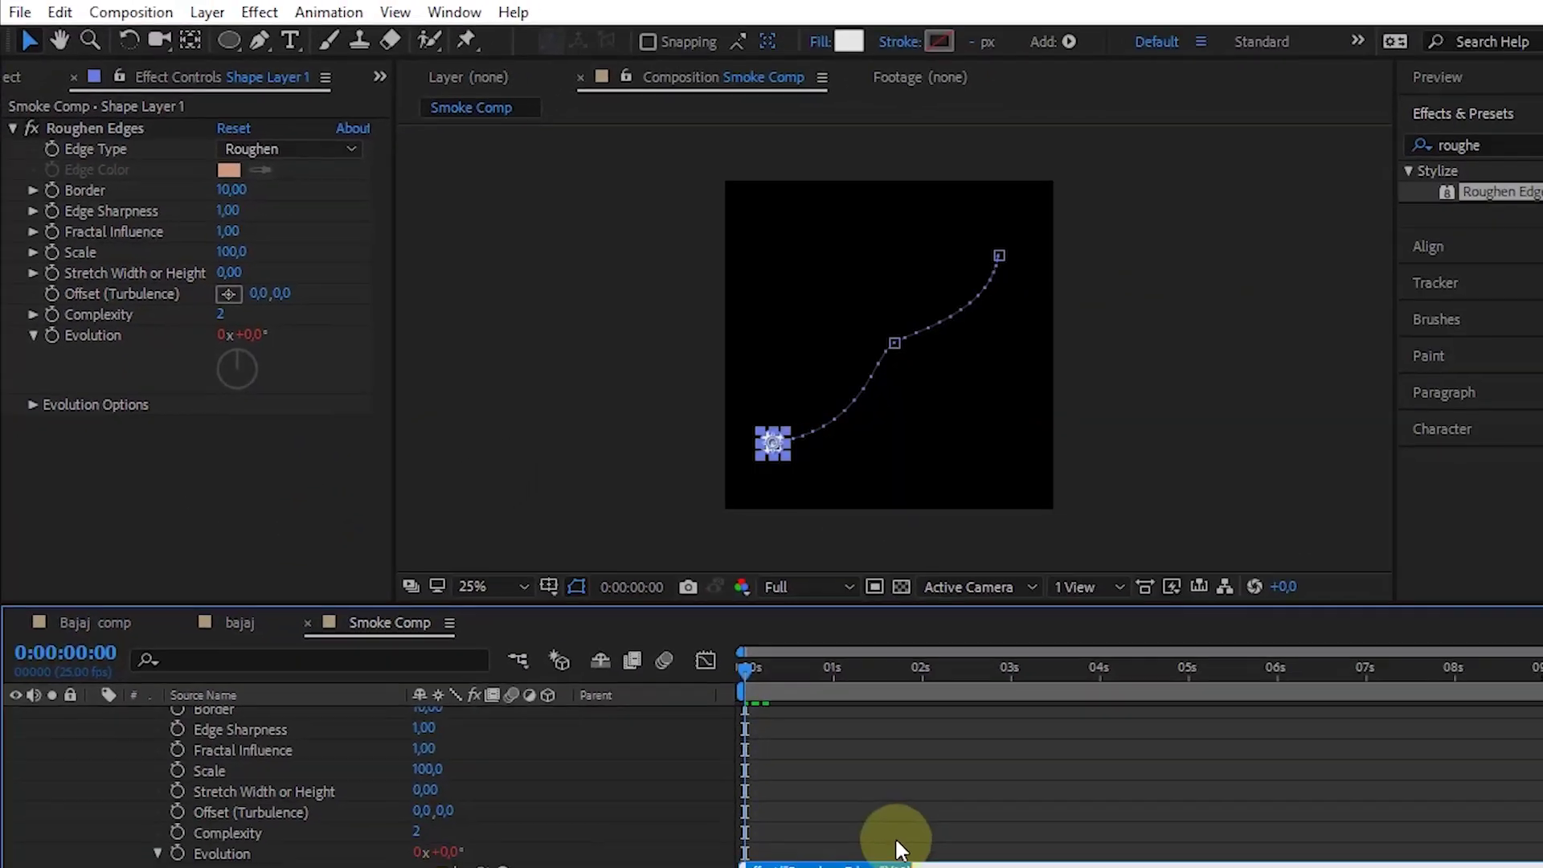
type("t")
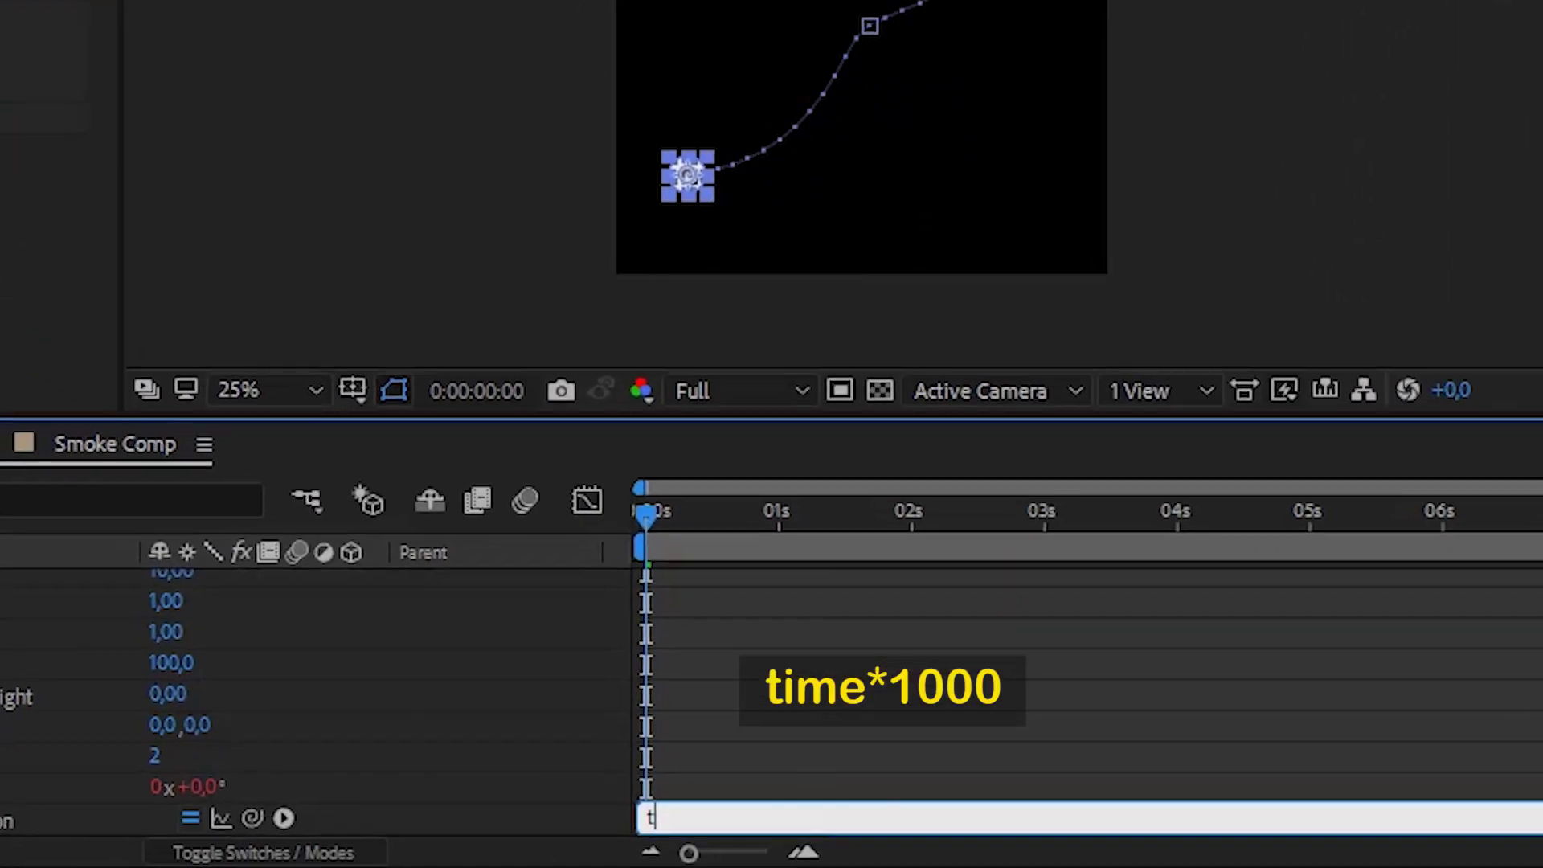
type("ime*")
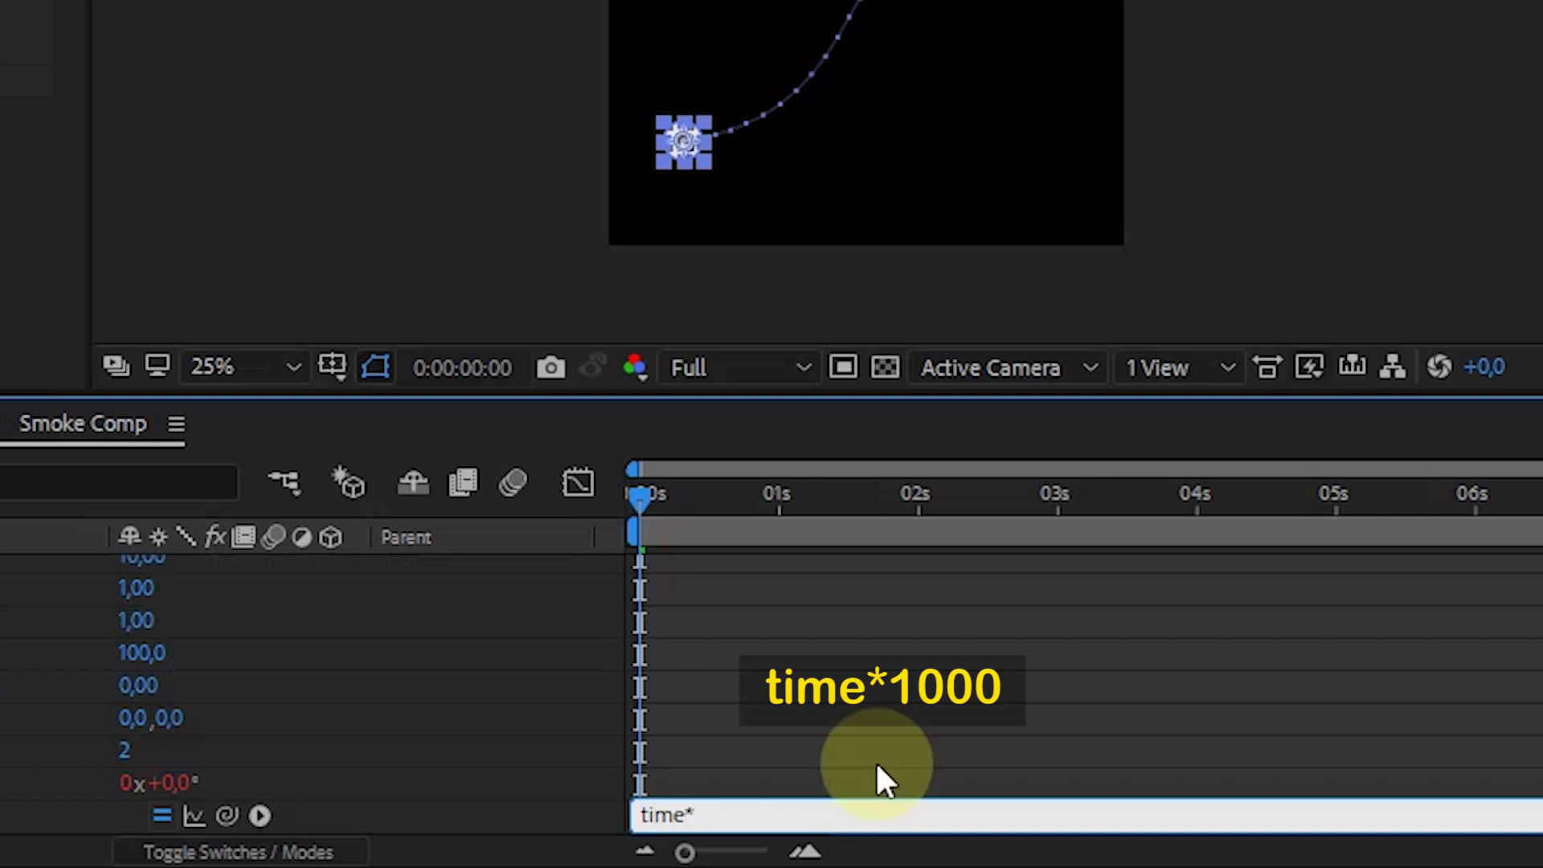
type("1000")
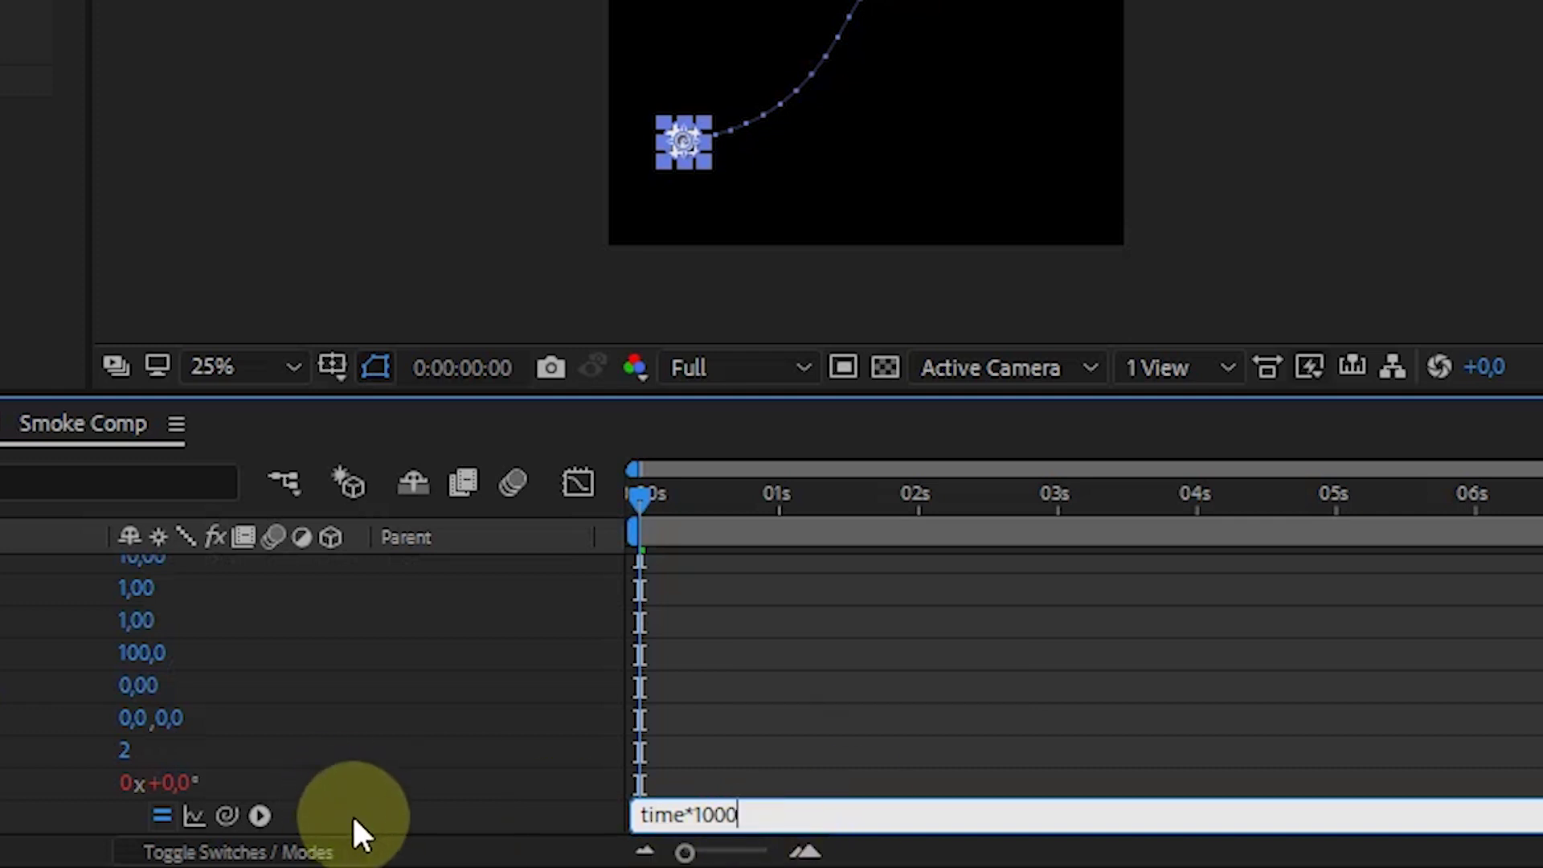
left_click(359, 815)
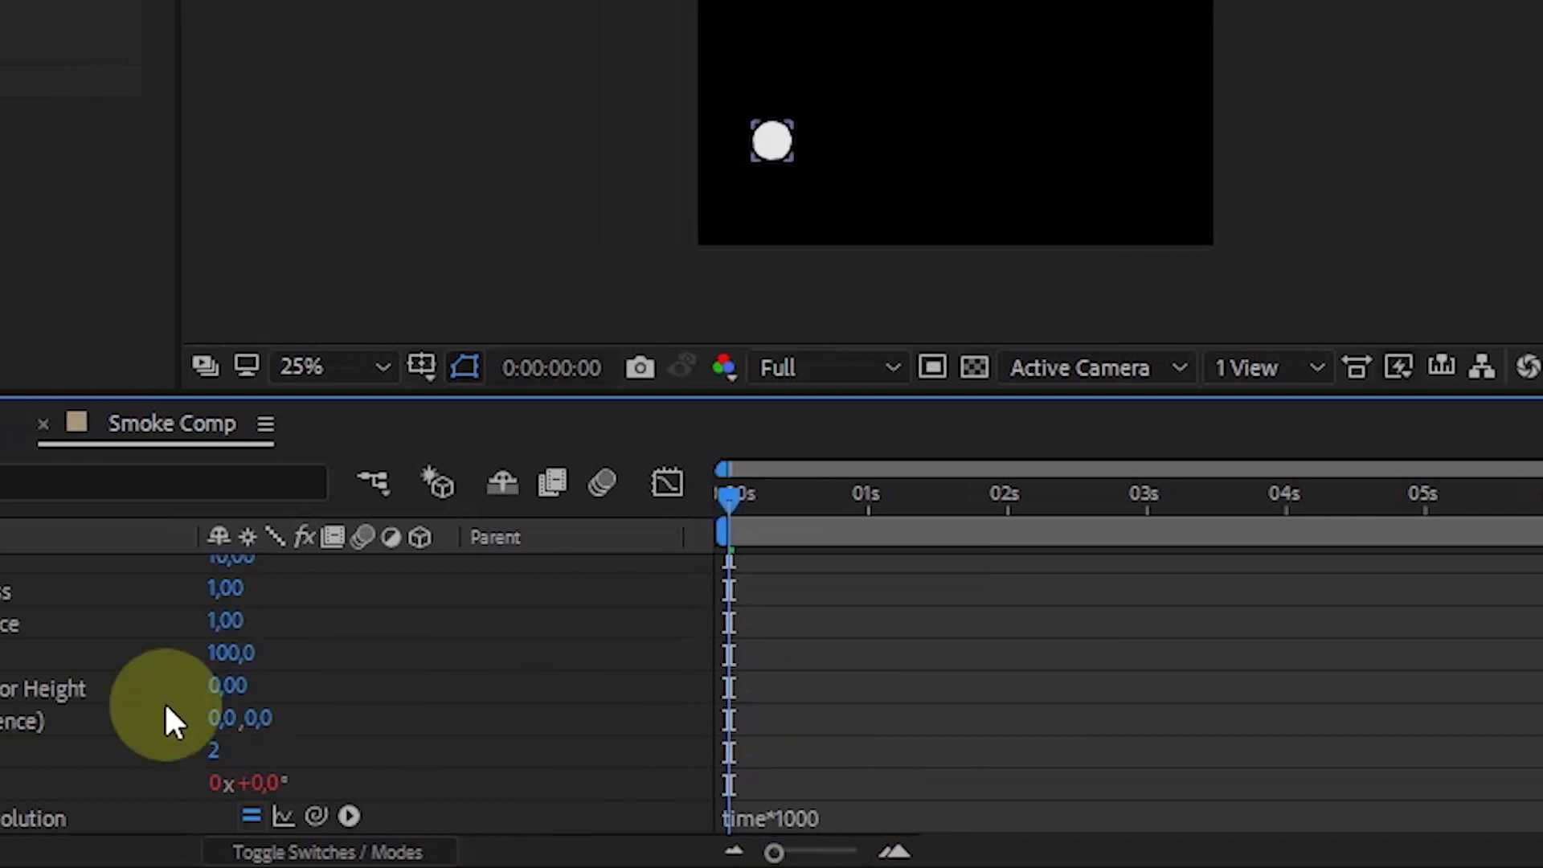
scroll(180, 720, "up", 5)
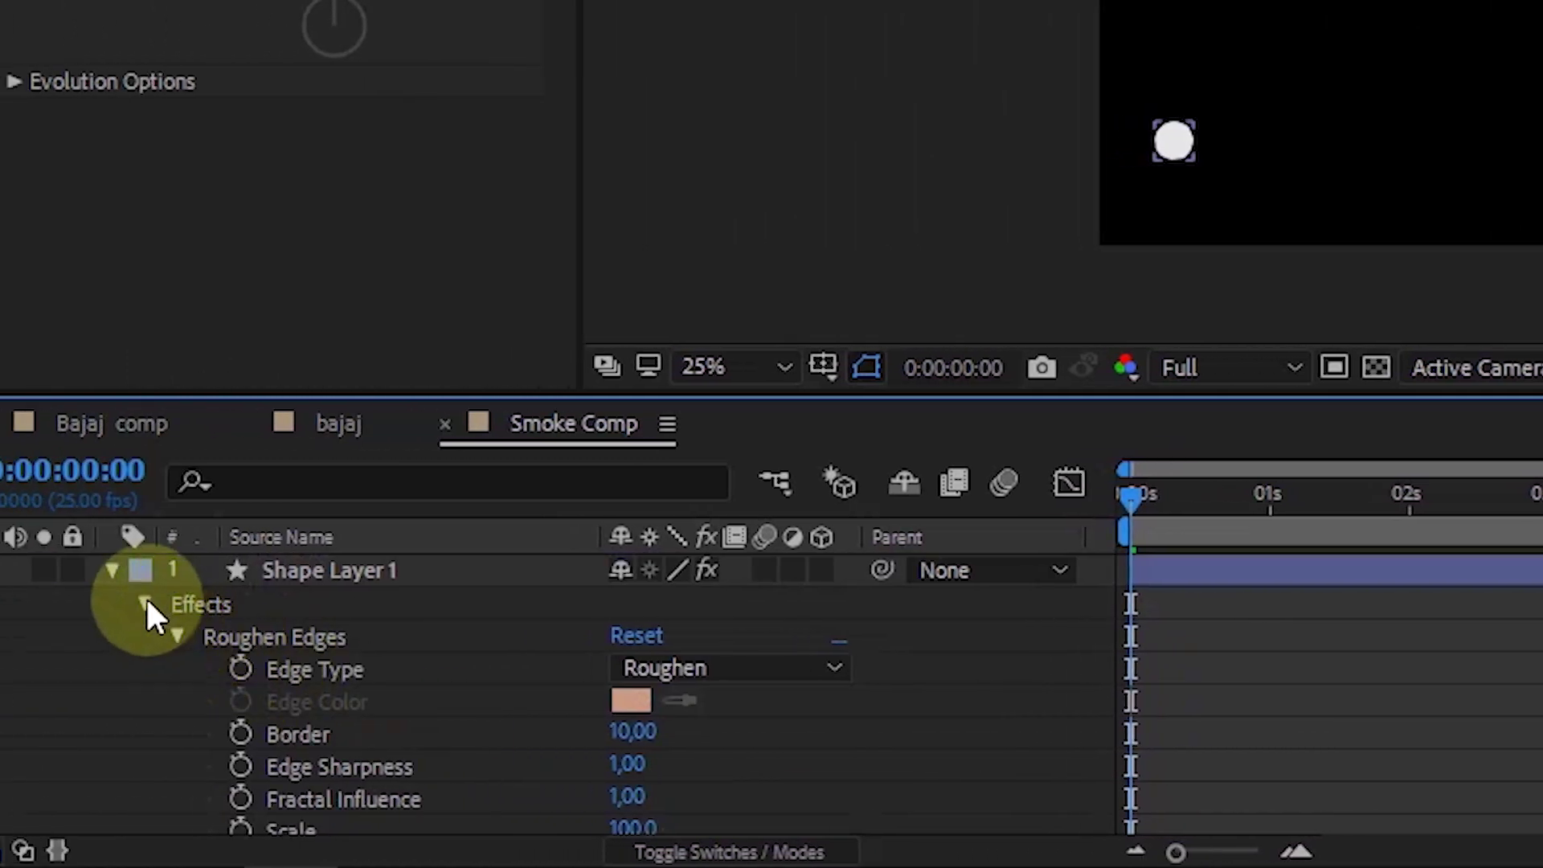
Give the puff's Position and Scale properties the expression loopIn()+loopOut()-value
left_click(144, 603)
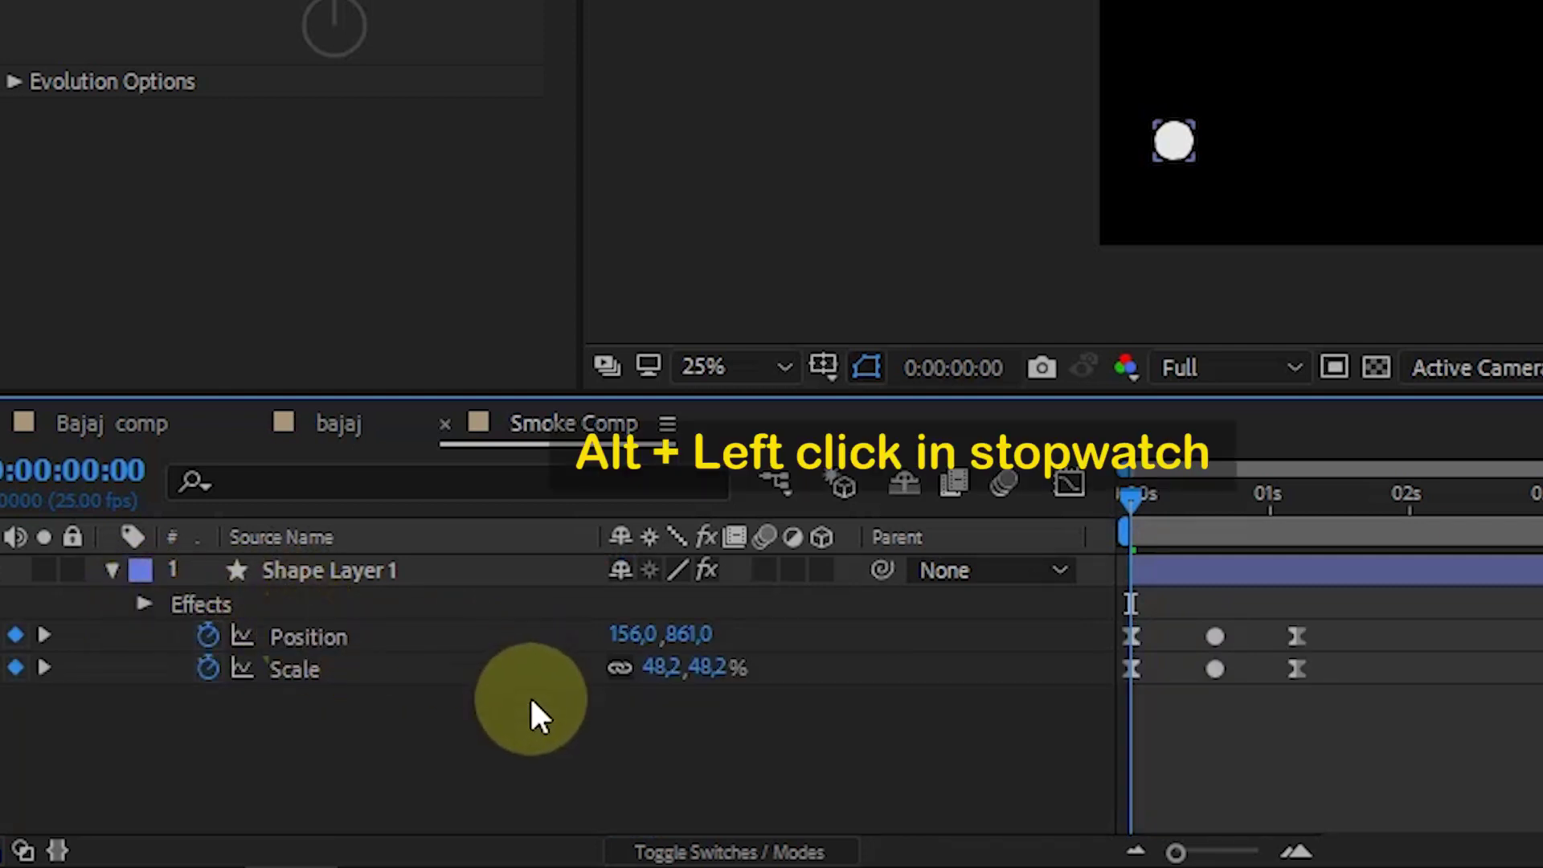
left_click(303, 635)
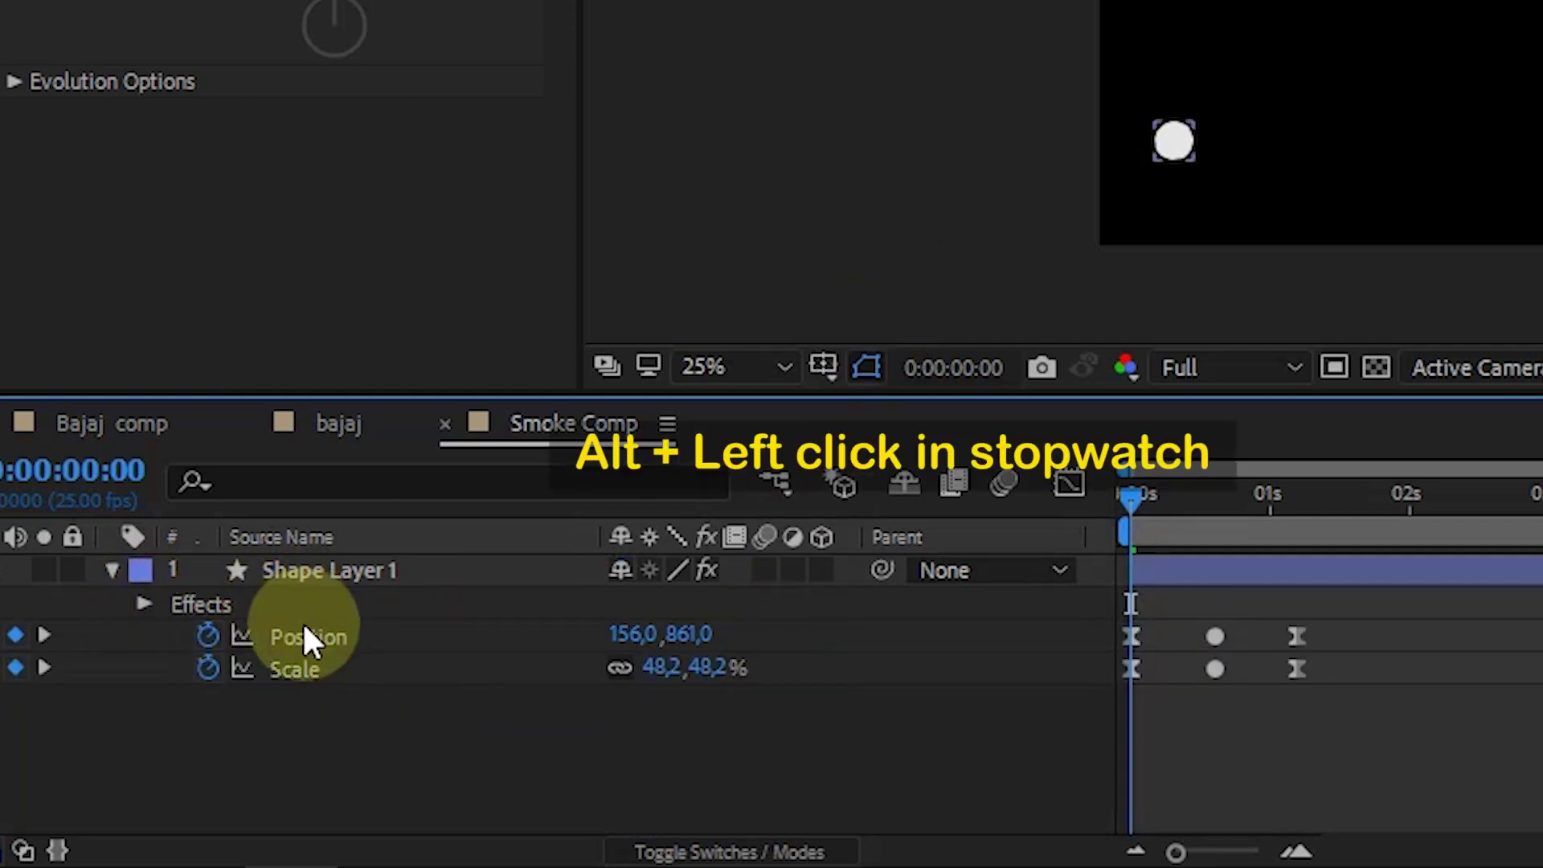
left_click(208, 638, "alt")
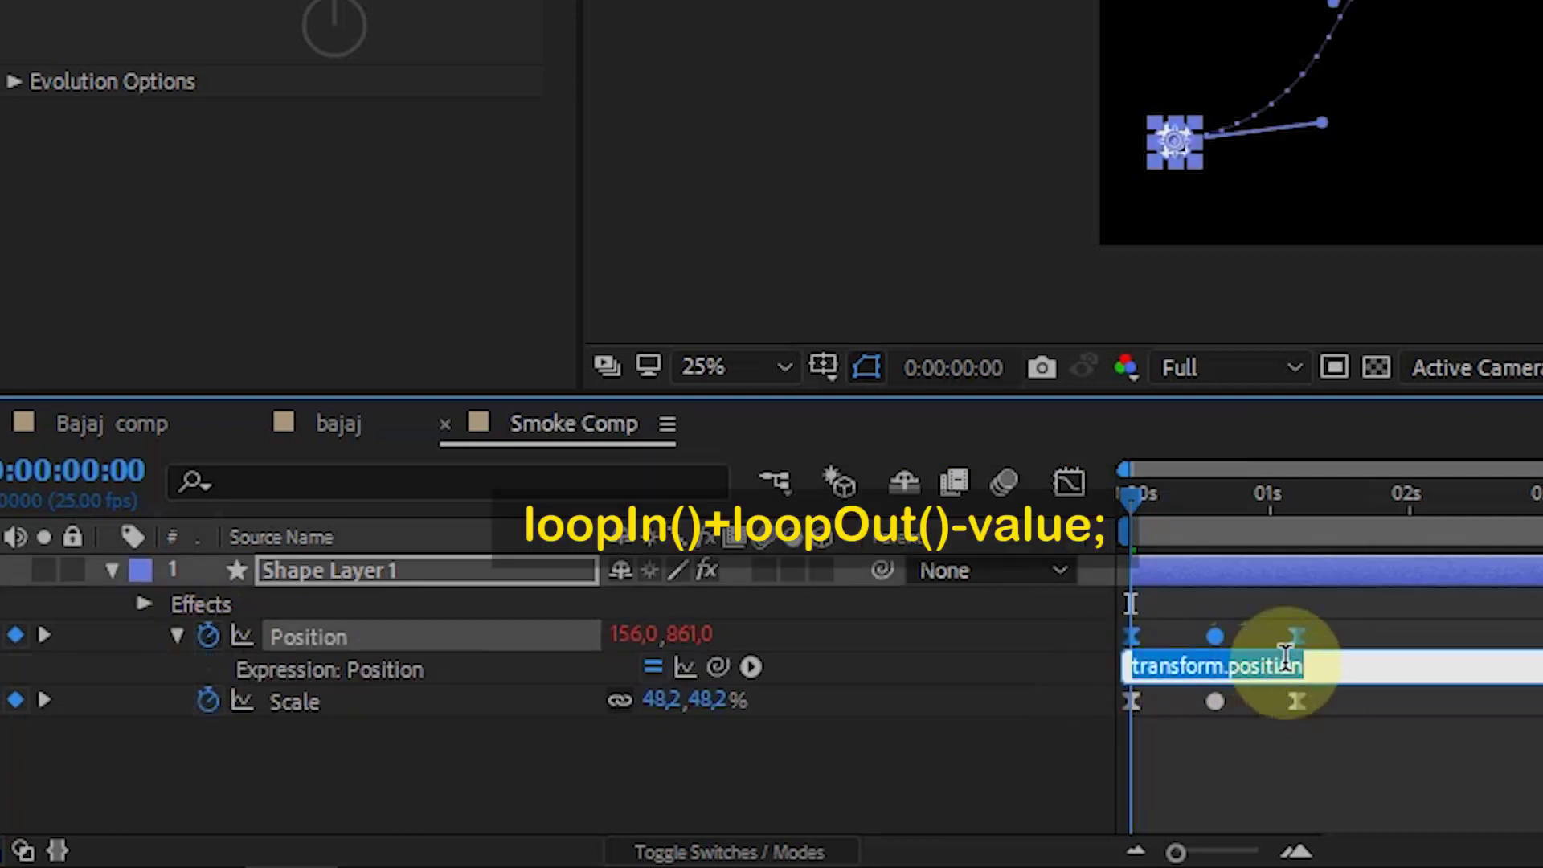
type("loopIn()+loopOut()-value;")
left_click_drag(1388, 668, 1134, 668)
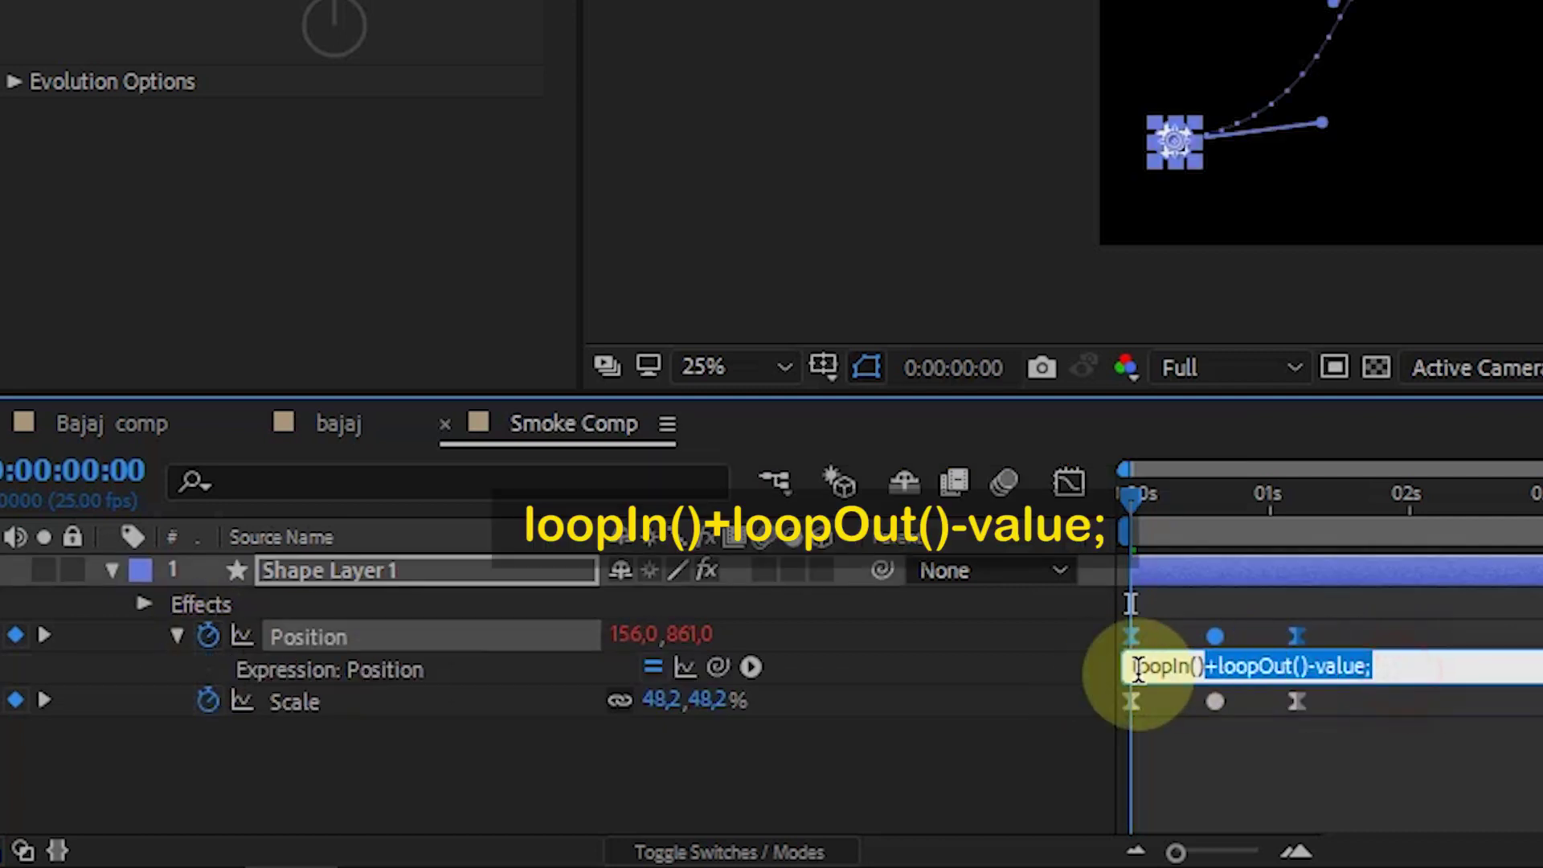
left_click(290, 702)
left_click(207, 701, "alt")
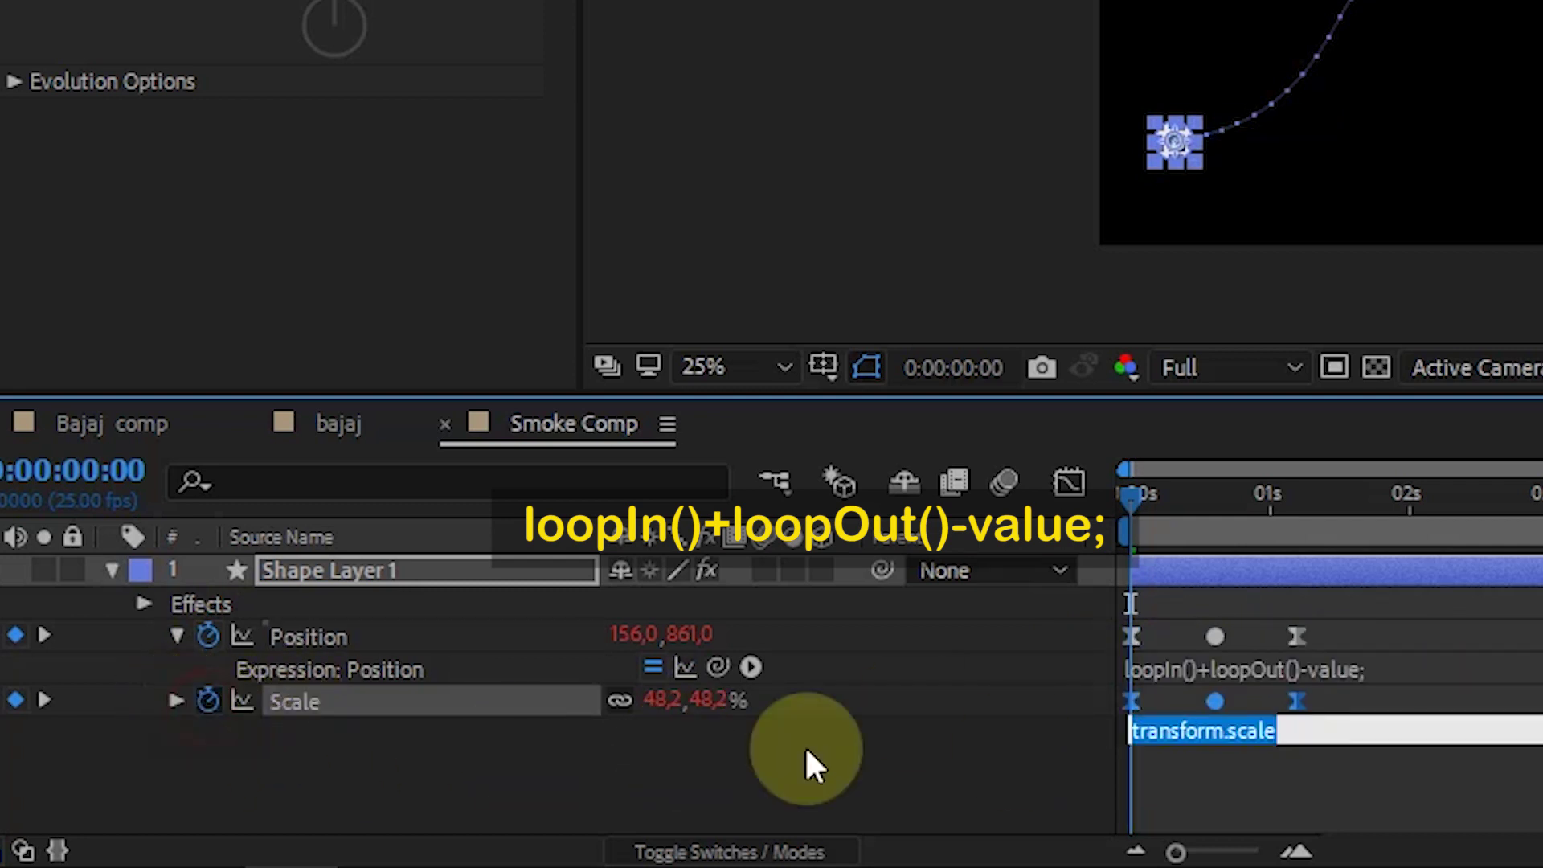
type("loopIn()+loopOut()-value;")
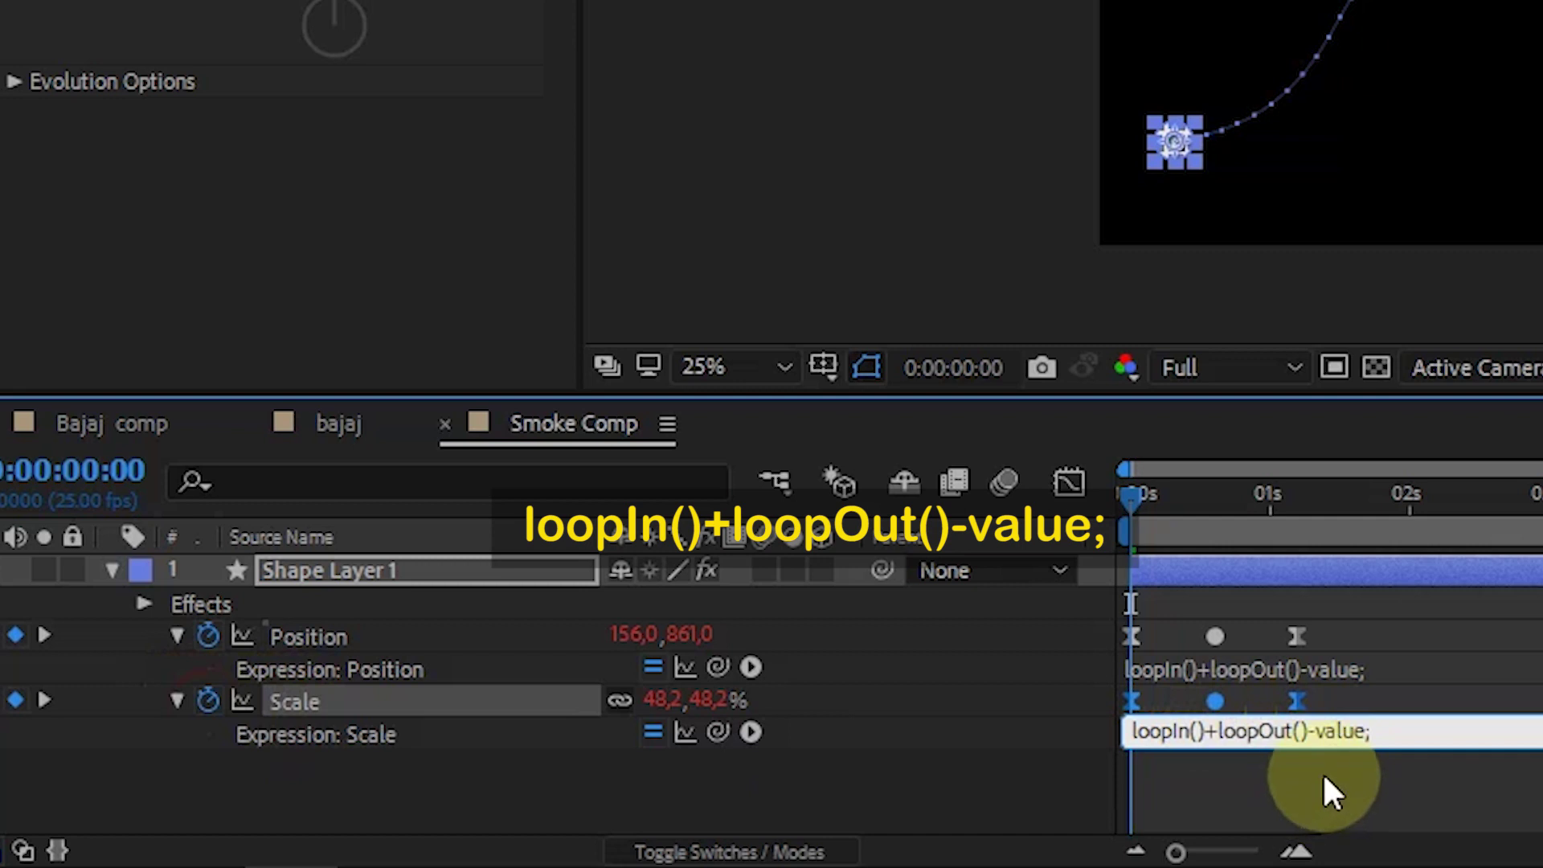
left_click(1323, 771)
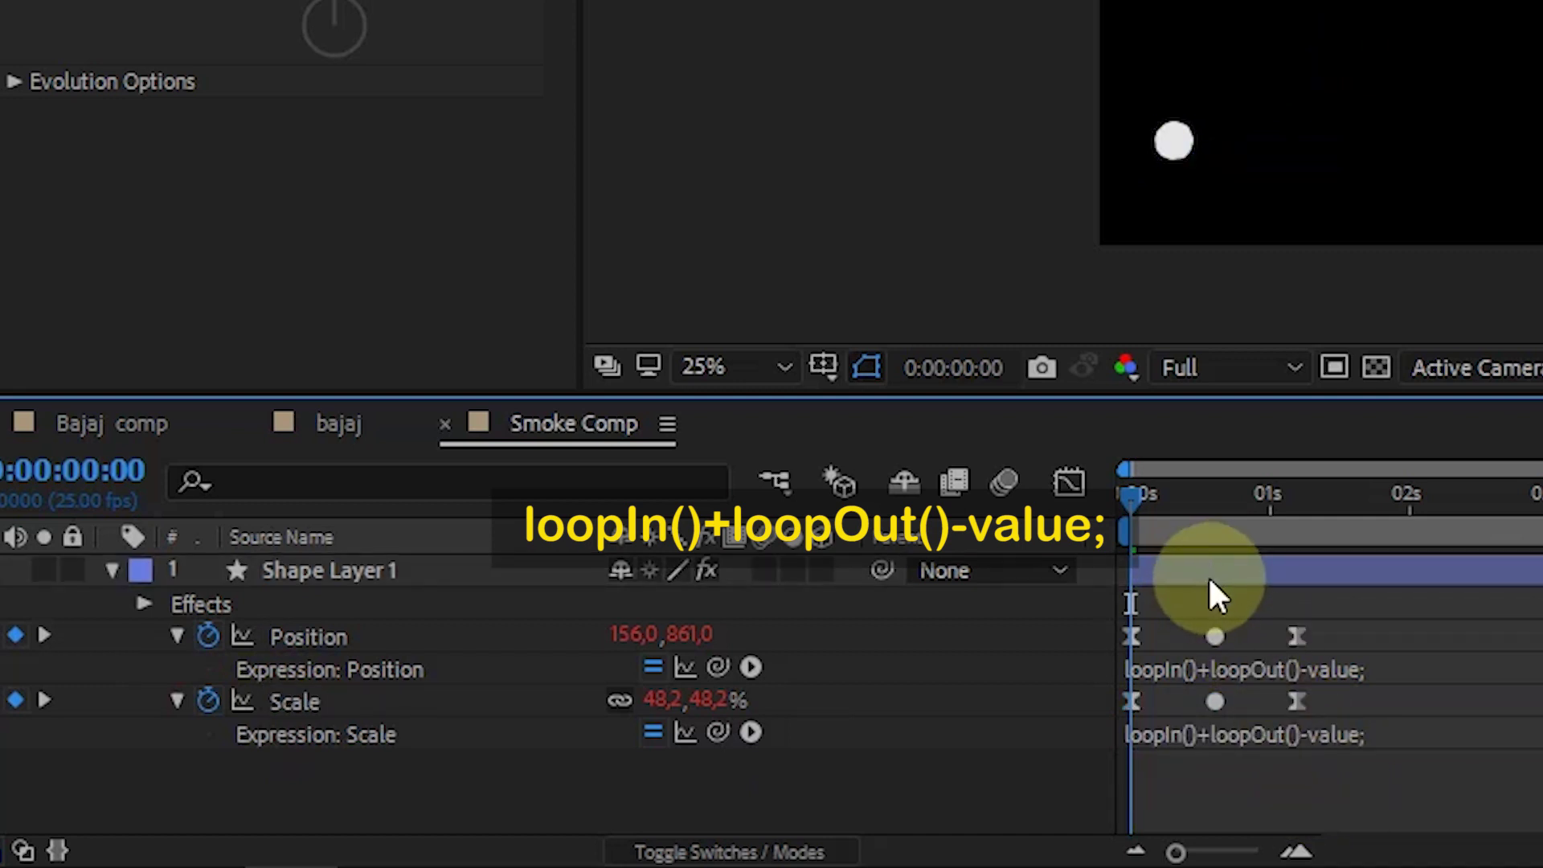
Preview the looping puff from the first frame at Quarter resolution, then collapse the layer
key("space")
left_click(1188, 370)
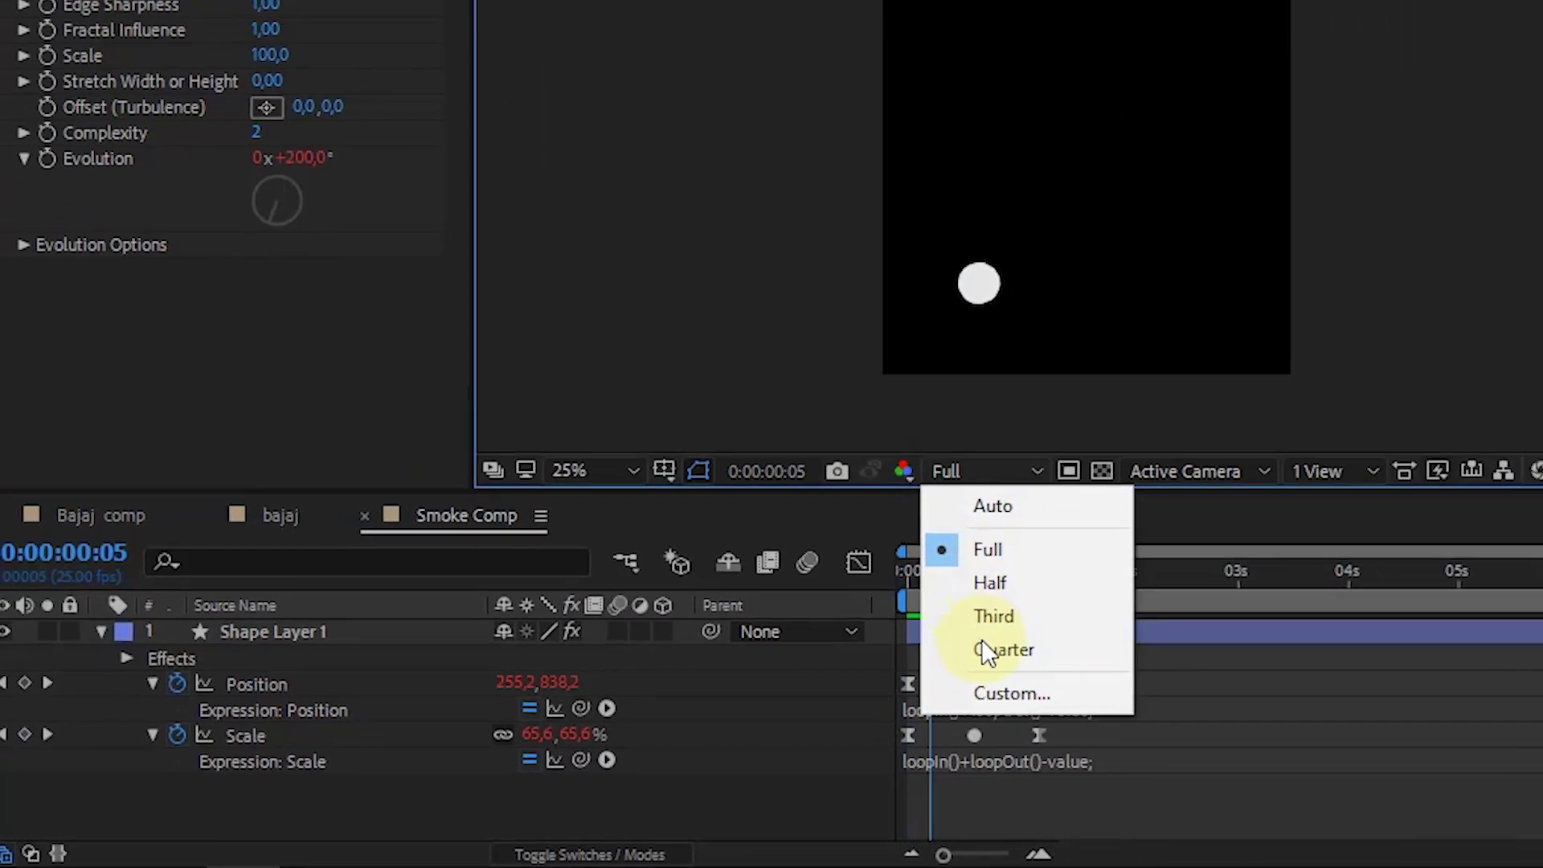
left_click(977, 651)
key("Home")
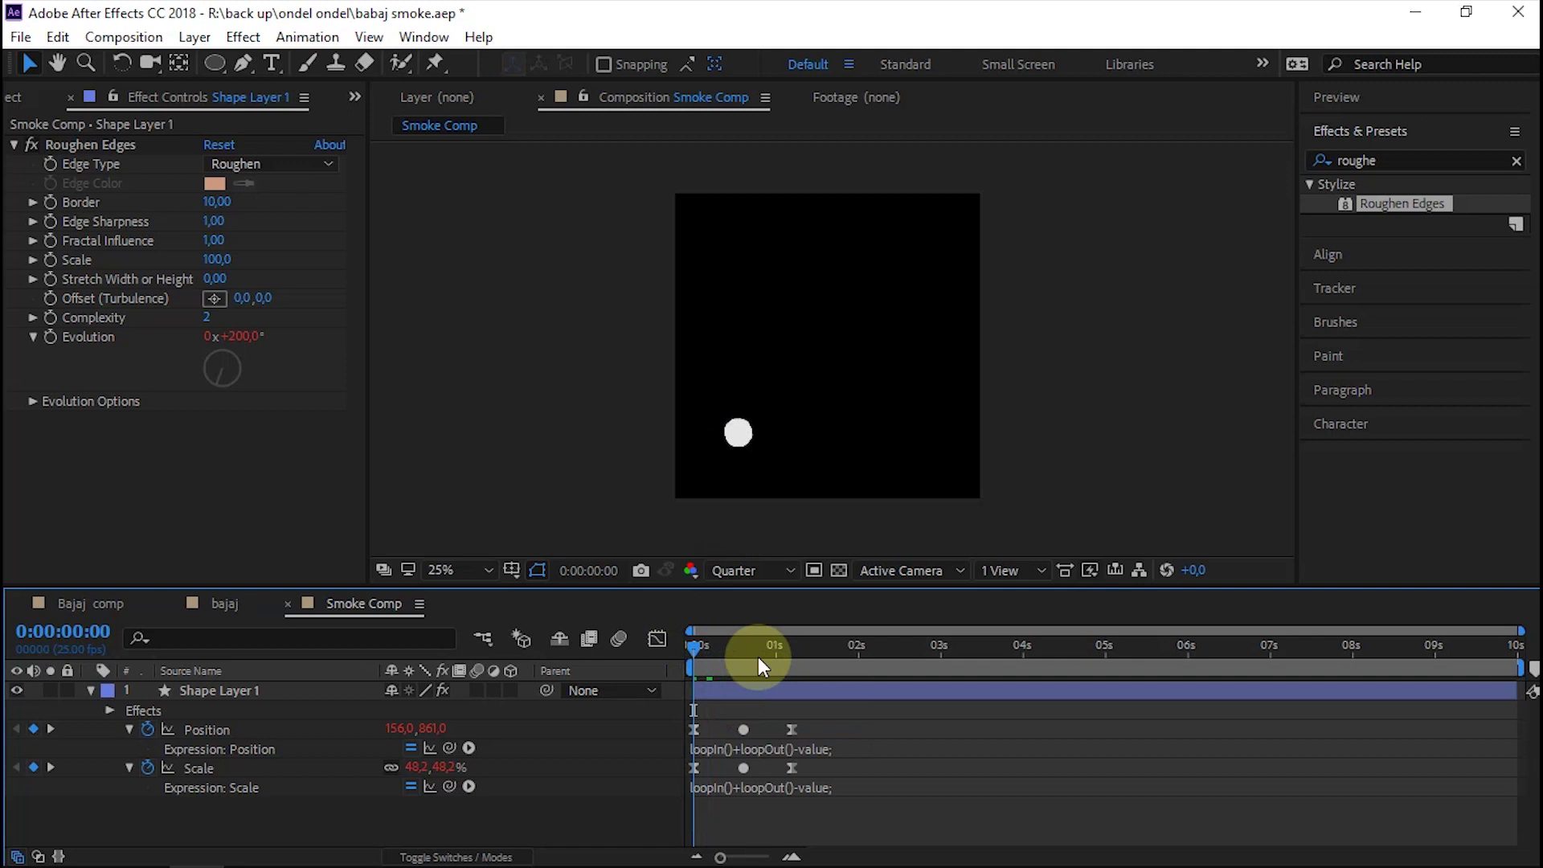
key("space")
key("space")
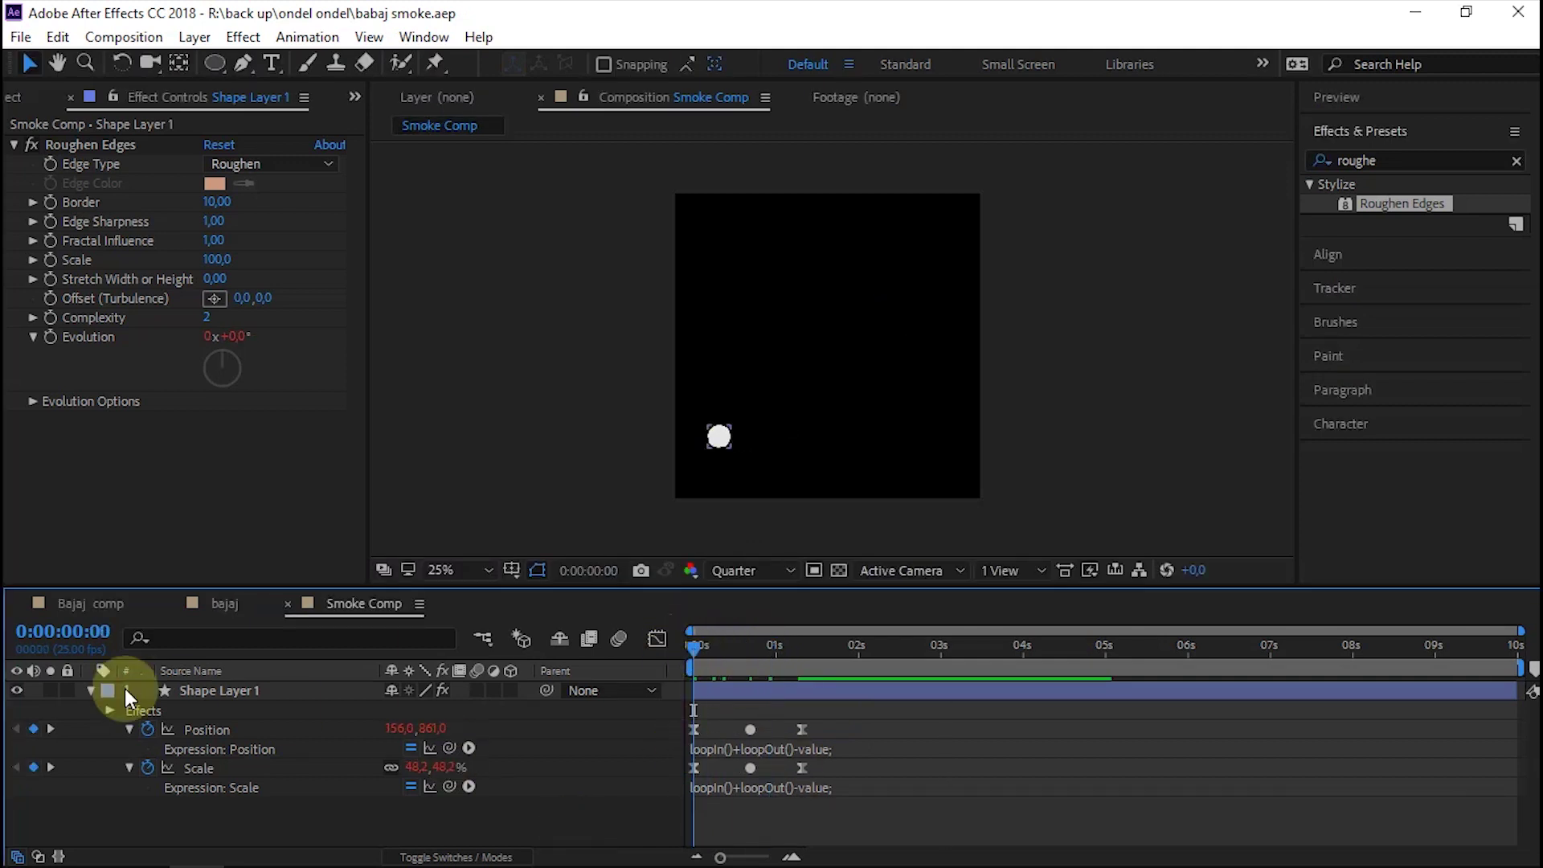
left_click(90, 690)
left_click(93, 690)
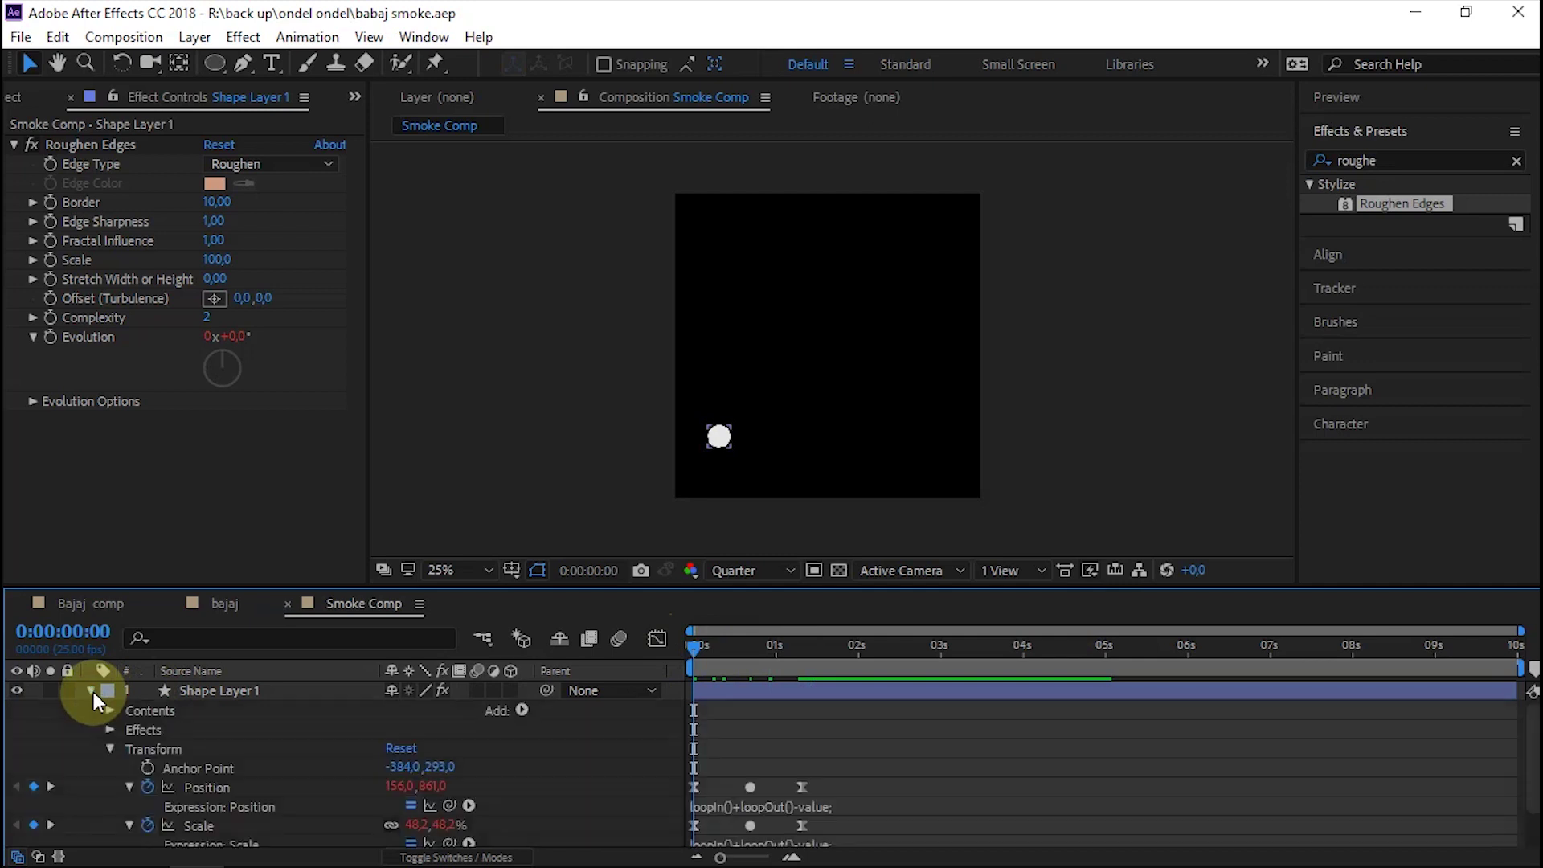
left_click(94, 692)
Rename Shape Layer 1 to 'smoke', then deselect it
left_click(213, 690)
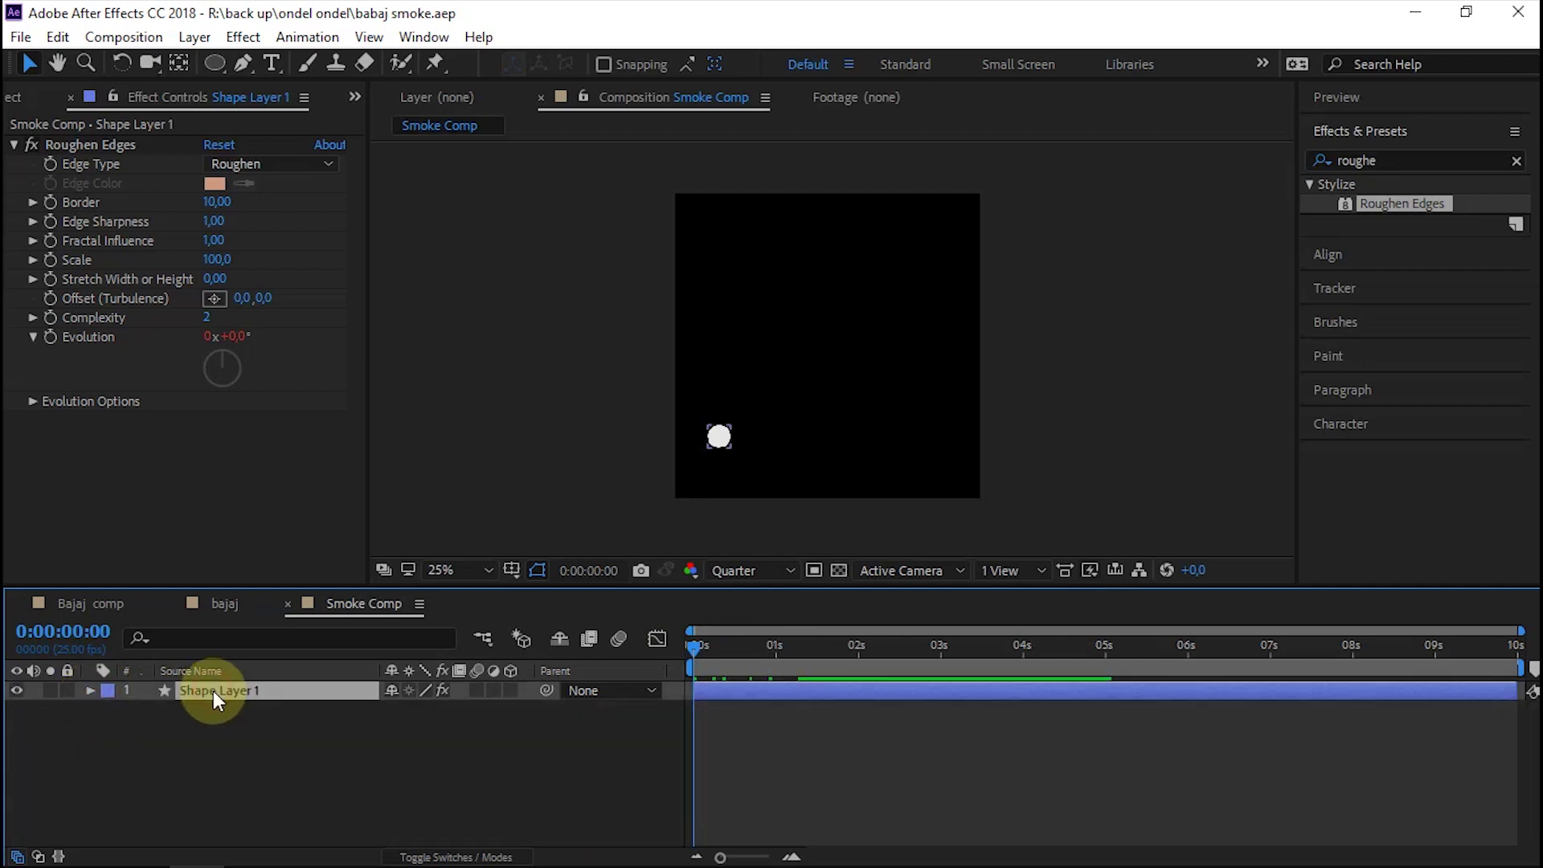
right_click(357, 691)
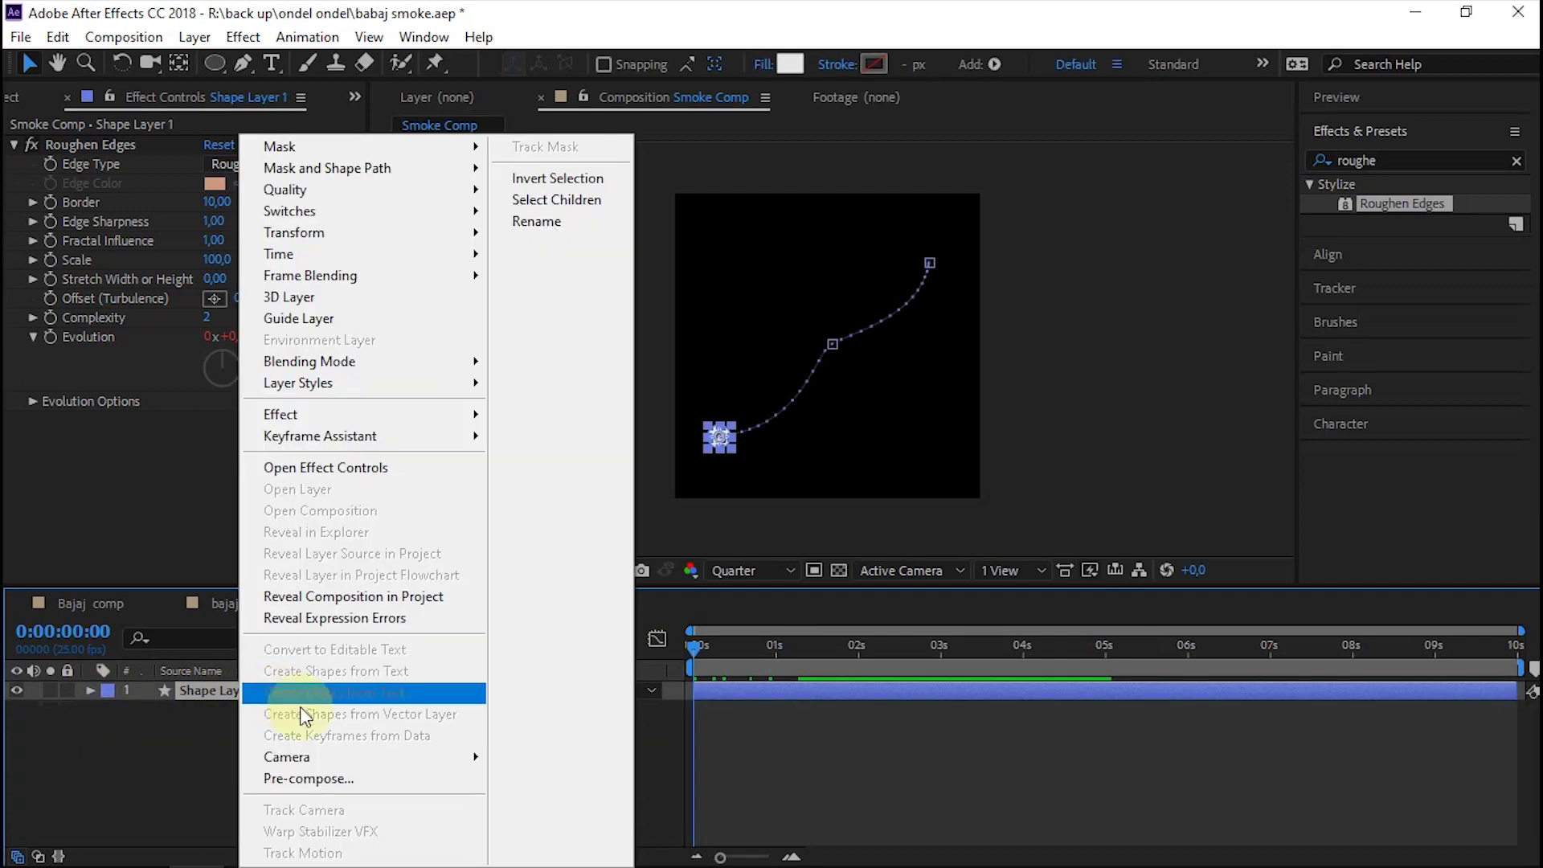
left_click(537, 221)
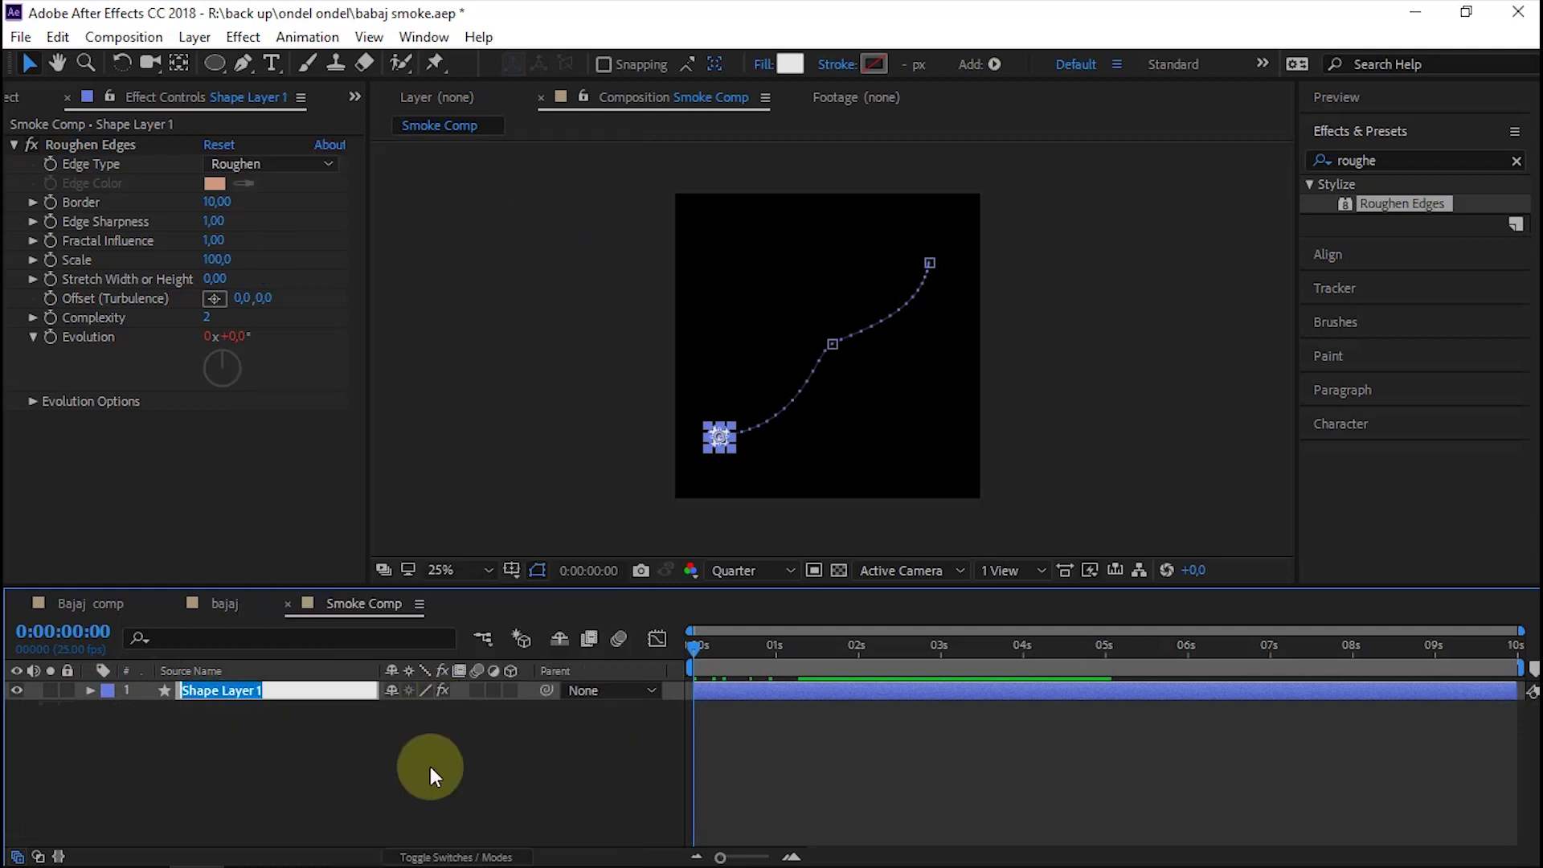
type("smoke")
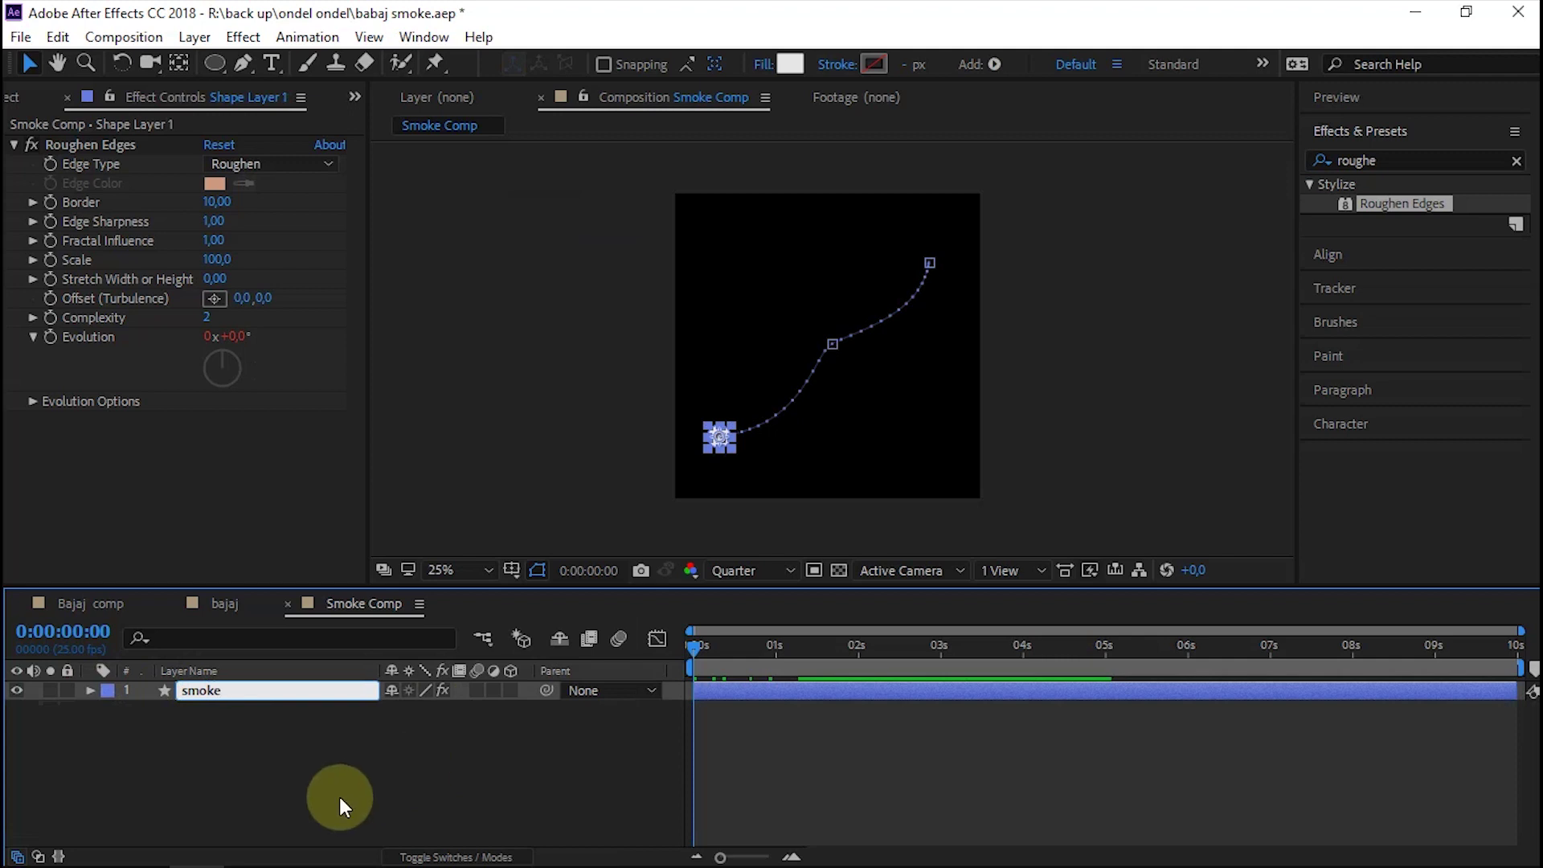
key("Return")
left_click(254, 754)
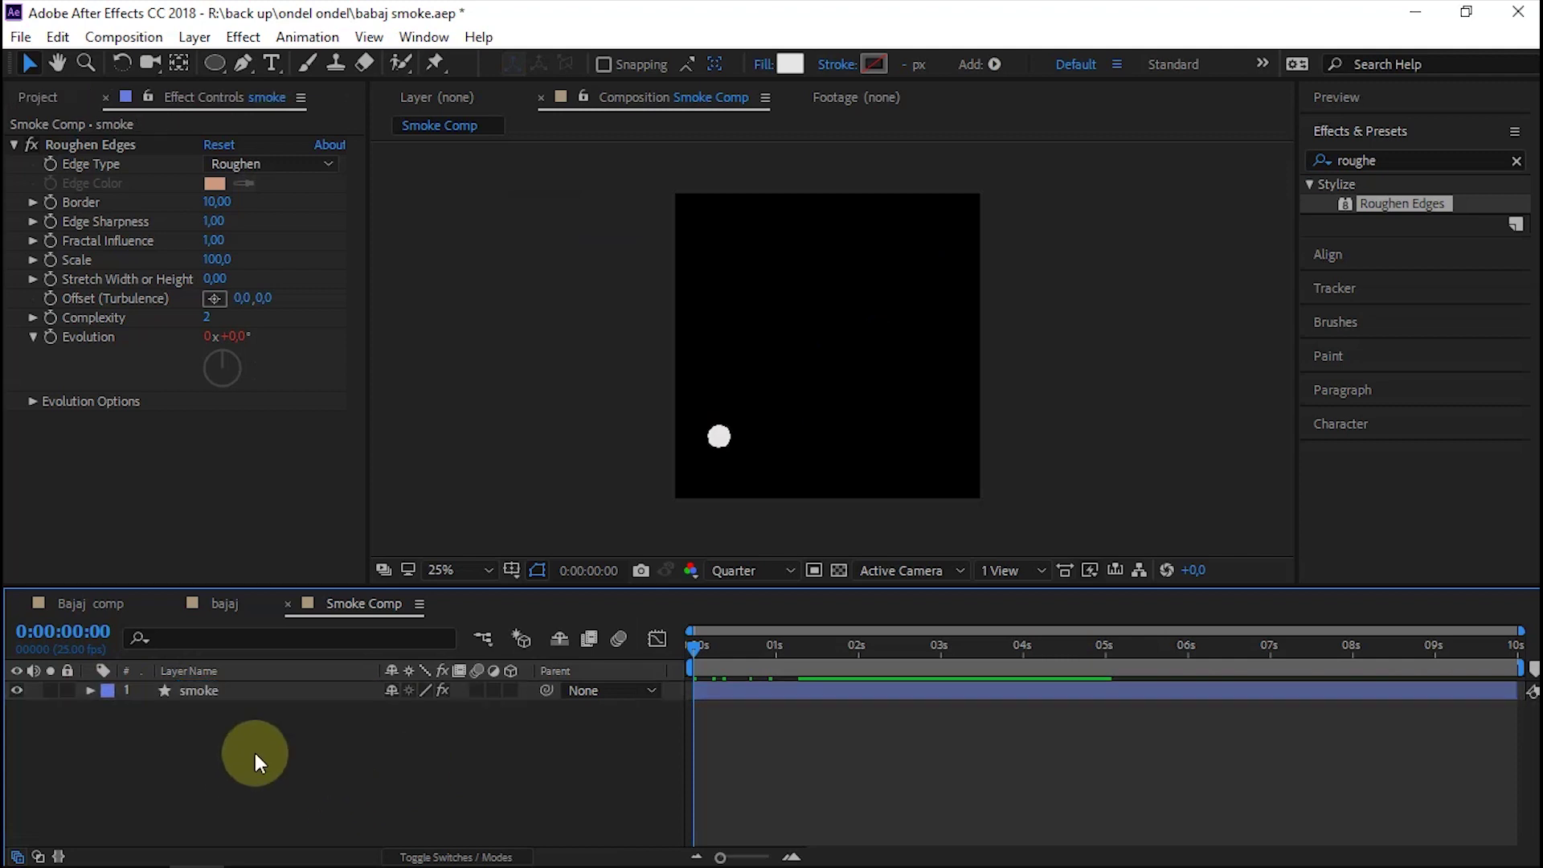
Paste copies of the smoke layer until layers smoke 2 through smoke 7 exist
left_click(206, 691)
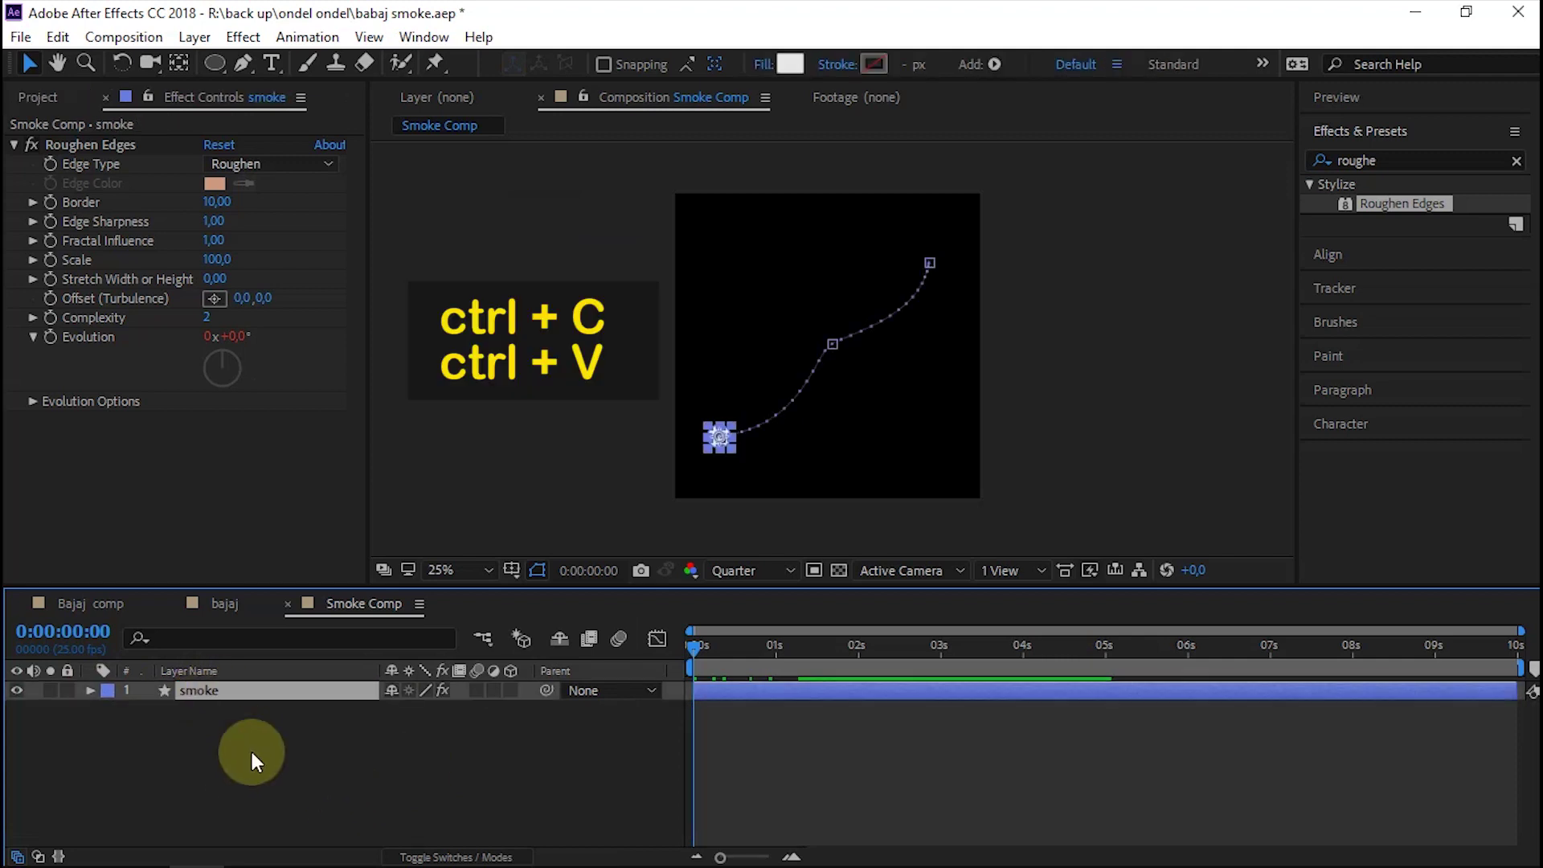
key("ctrl+v")
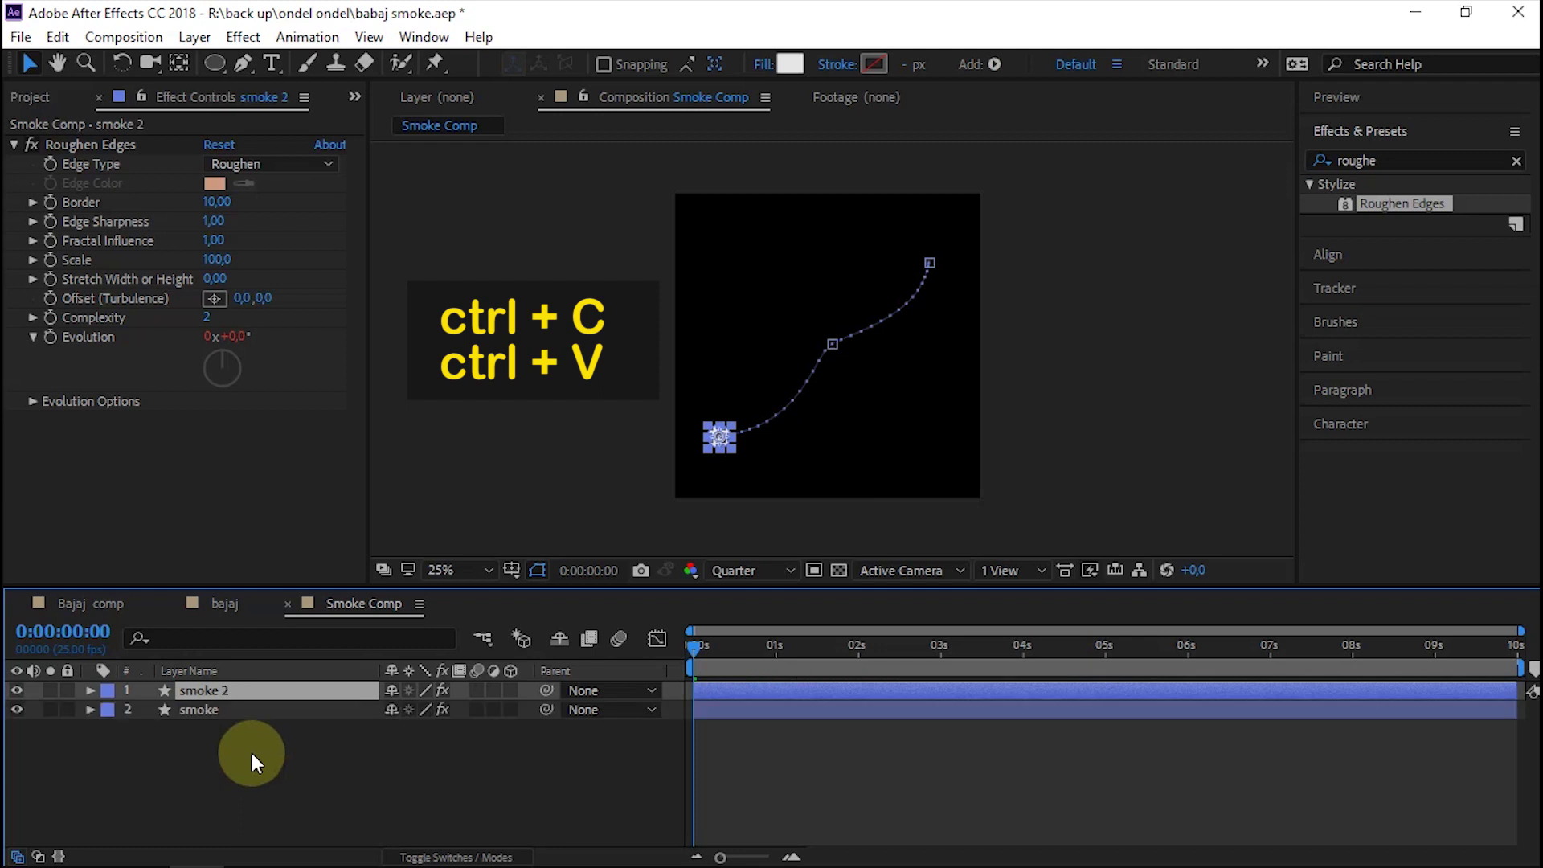
key("ctrl+v")
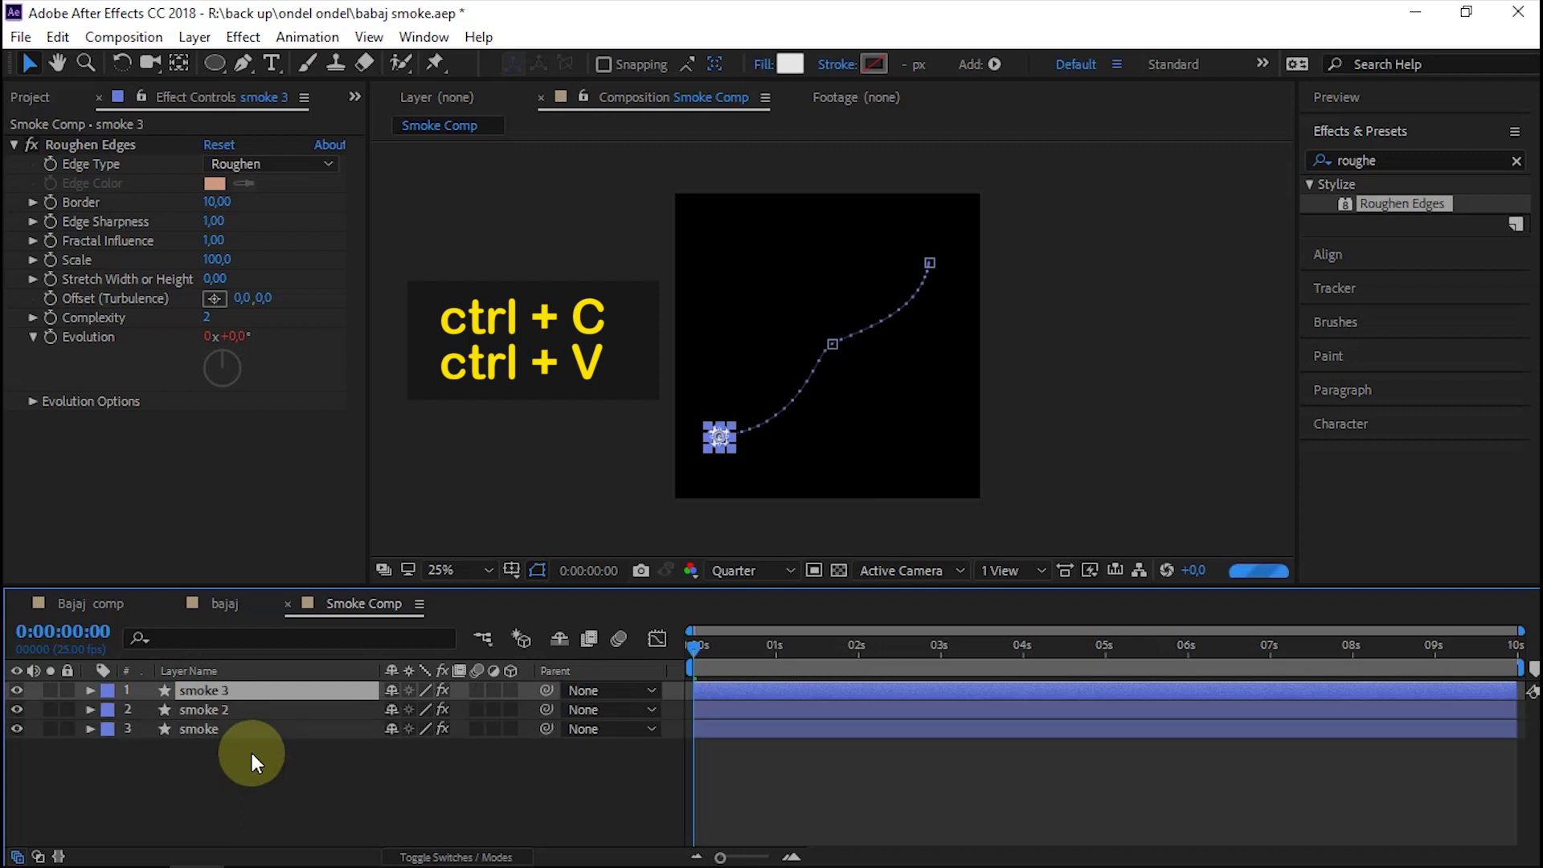
key("ctrl+v")
key("ctrl+v")
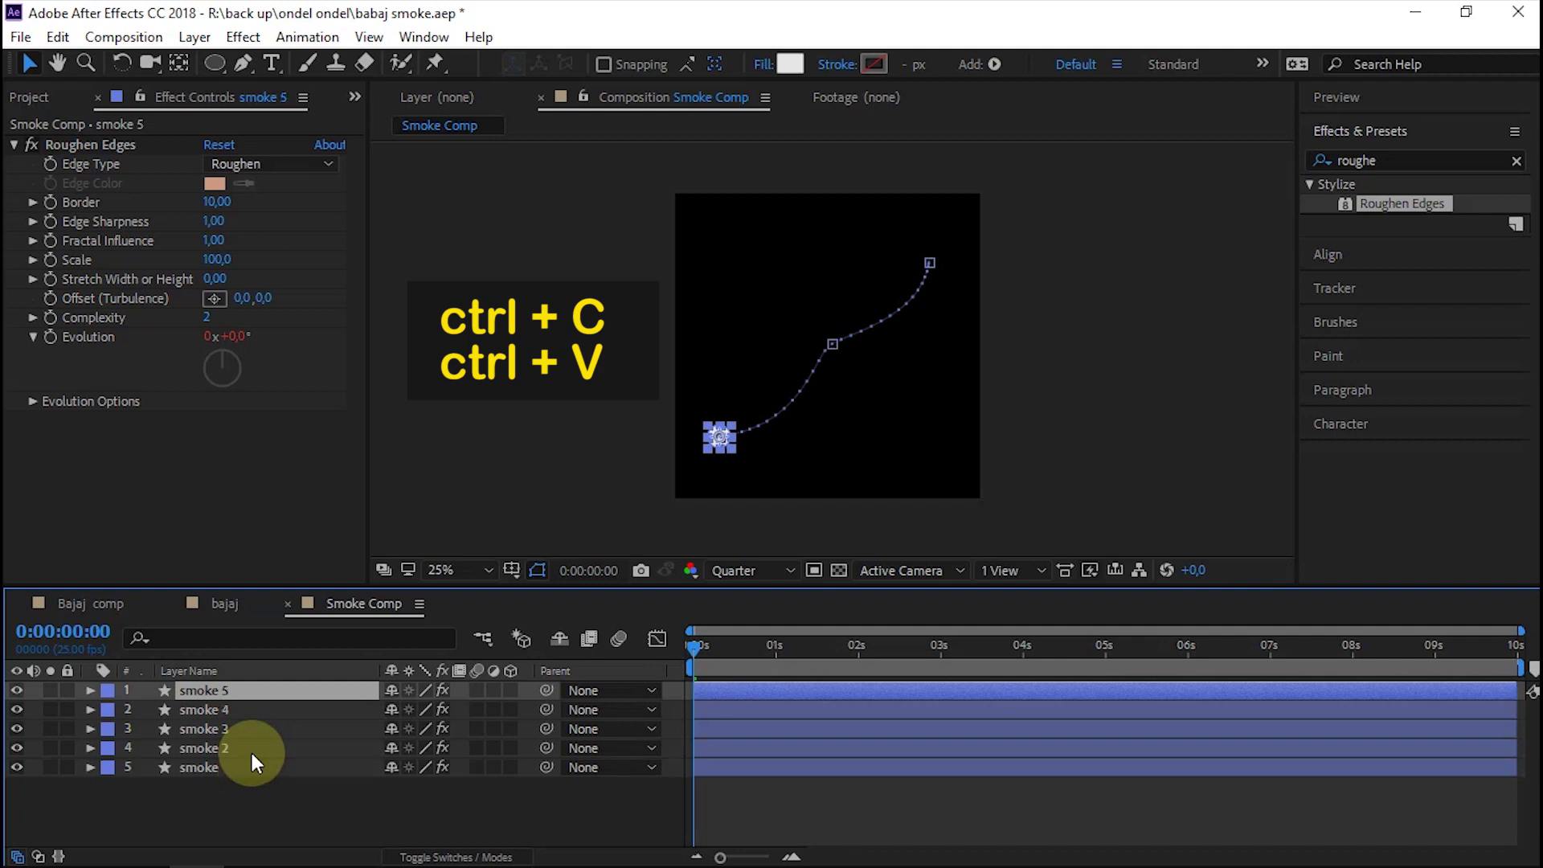
key("ctrl+v")
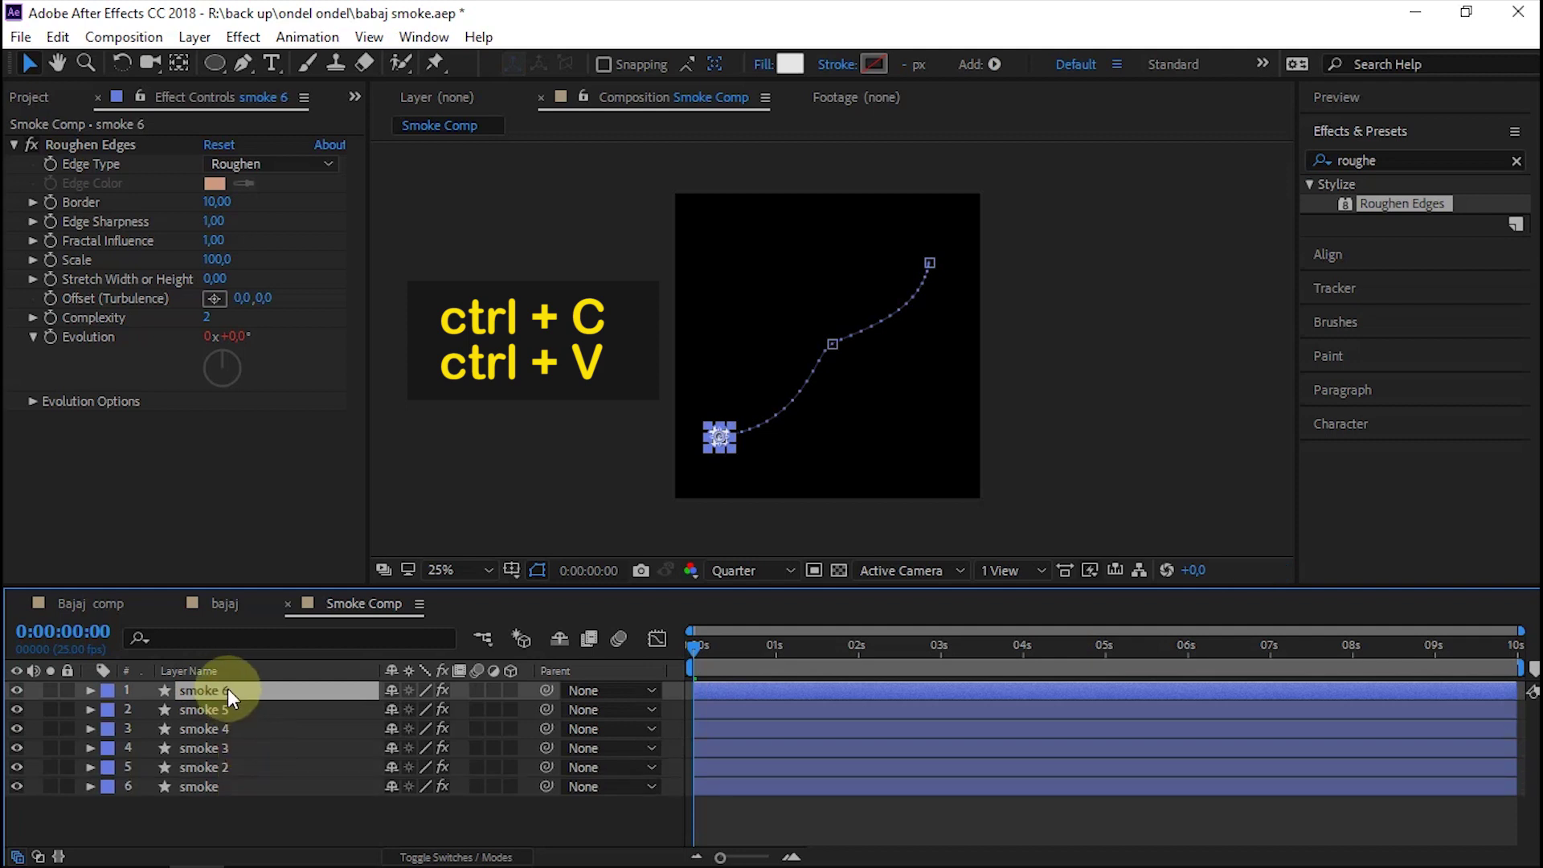
key("ctrl+v")
left_click(237, 788)
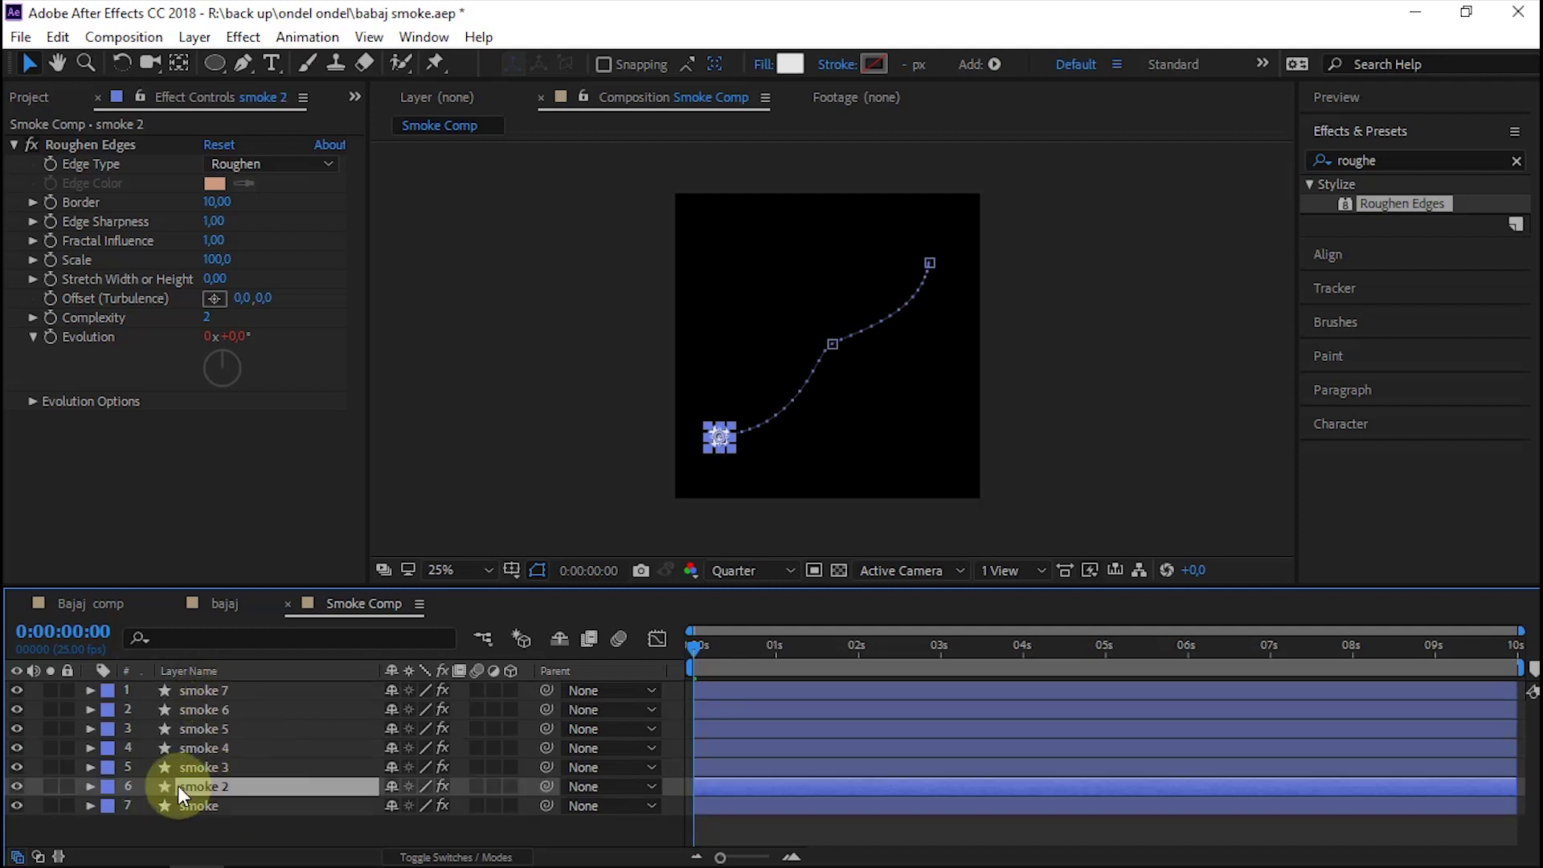
Reveal the Position and Scale keyframes of smoke 2–7, then deselect the earlier layers
left_click(192, 691, "shift")
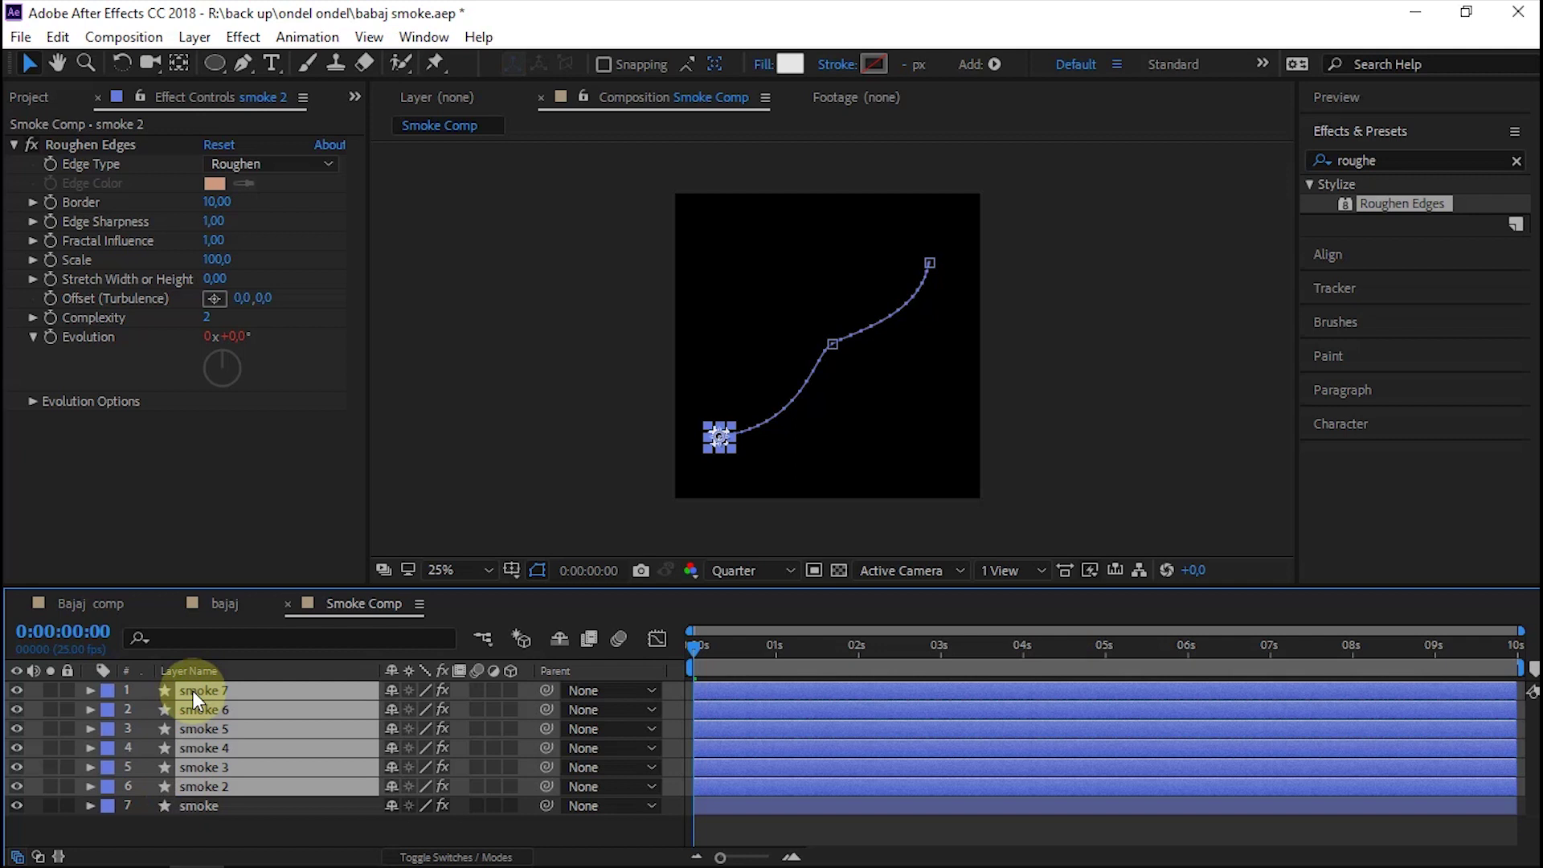
key("u")
scroll(556, 735, "down", 3)
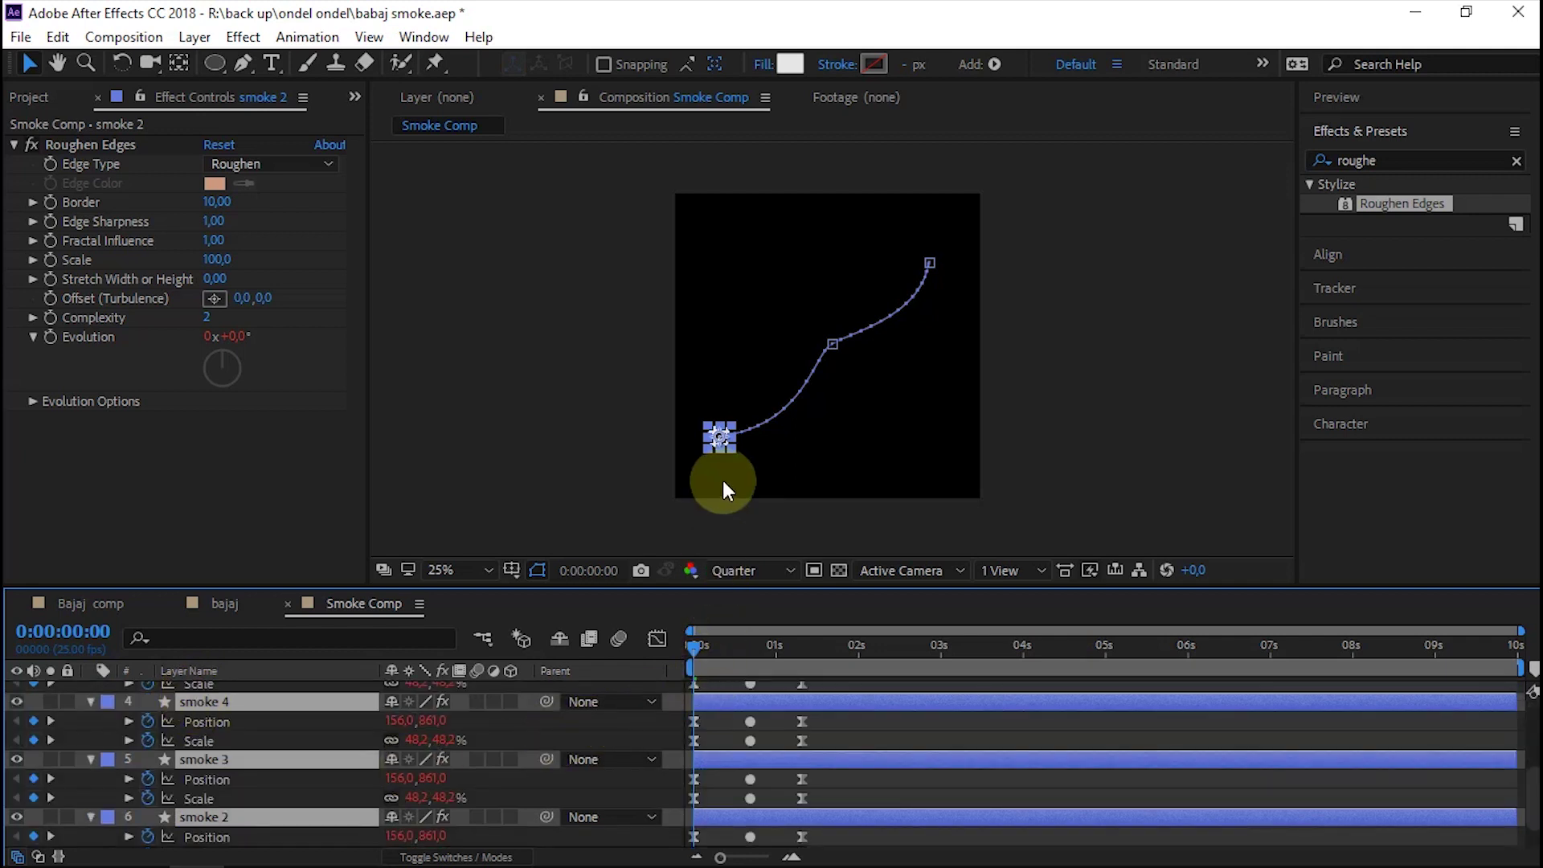
left_click(582, 729)
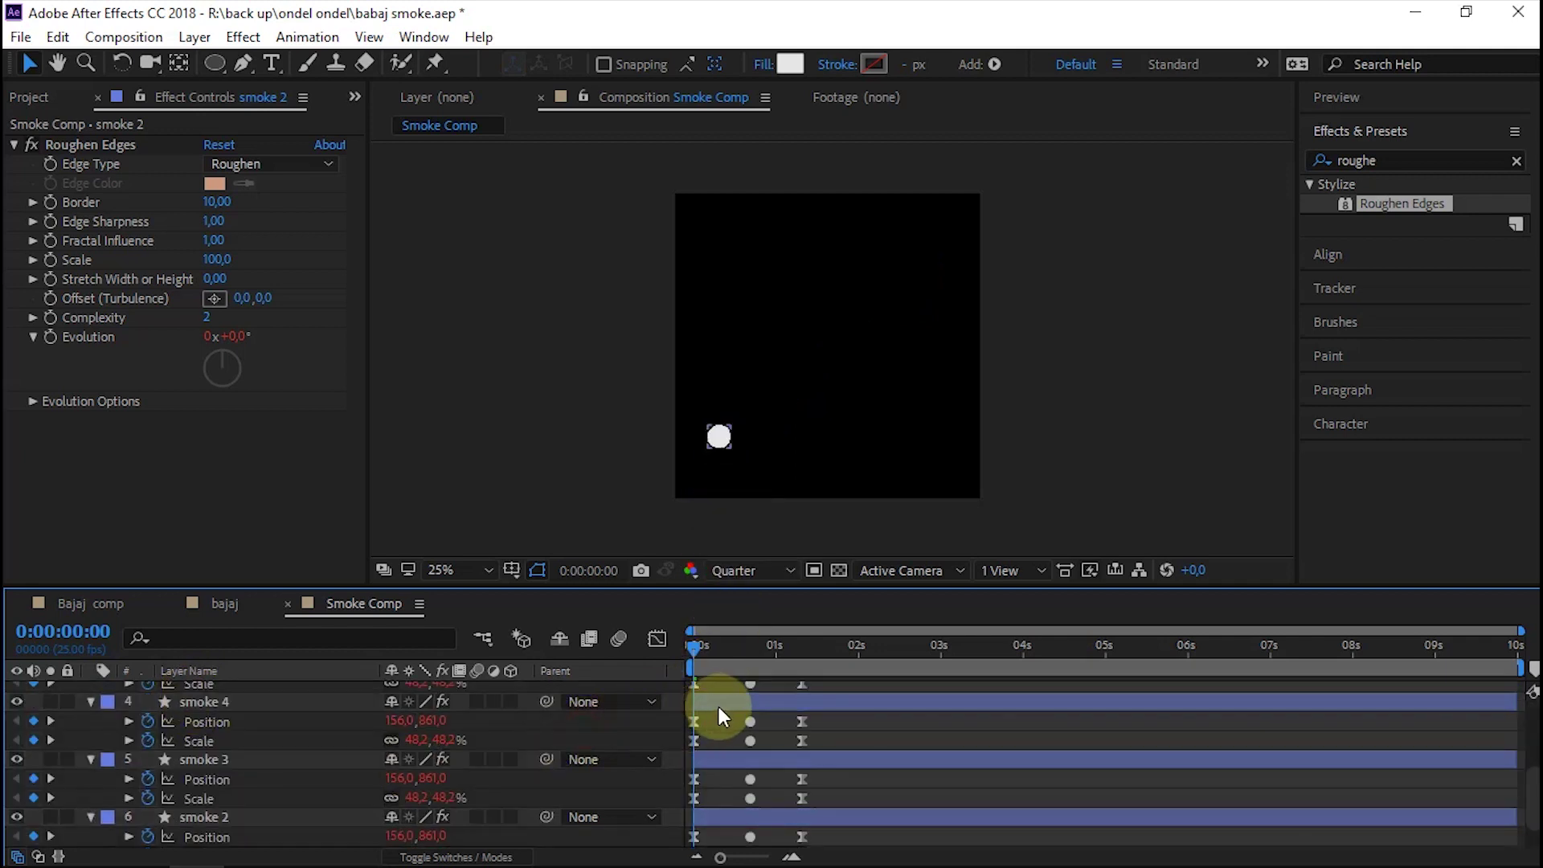
scroll(721, 708, "up", 3)
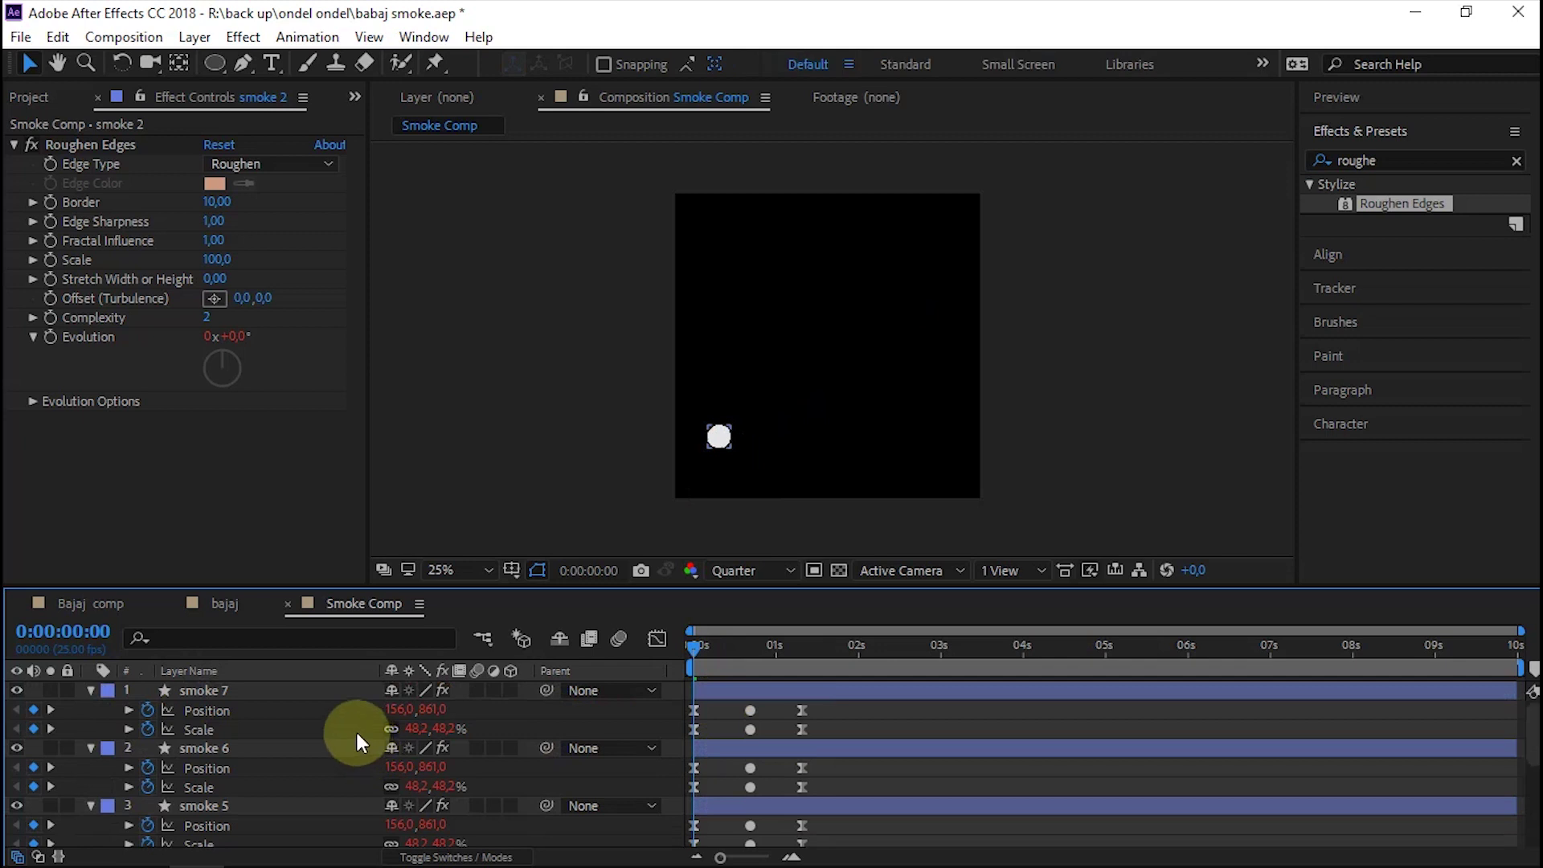
Zoom the viewer to 50% and bend smoke 7's path at its start, middle and top
left_click(536, 687)
key("period")
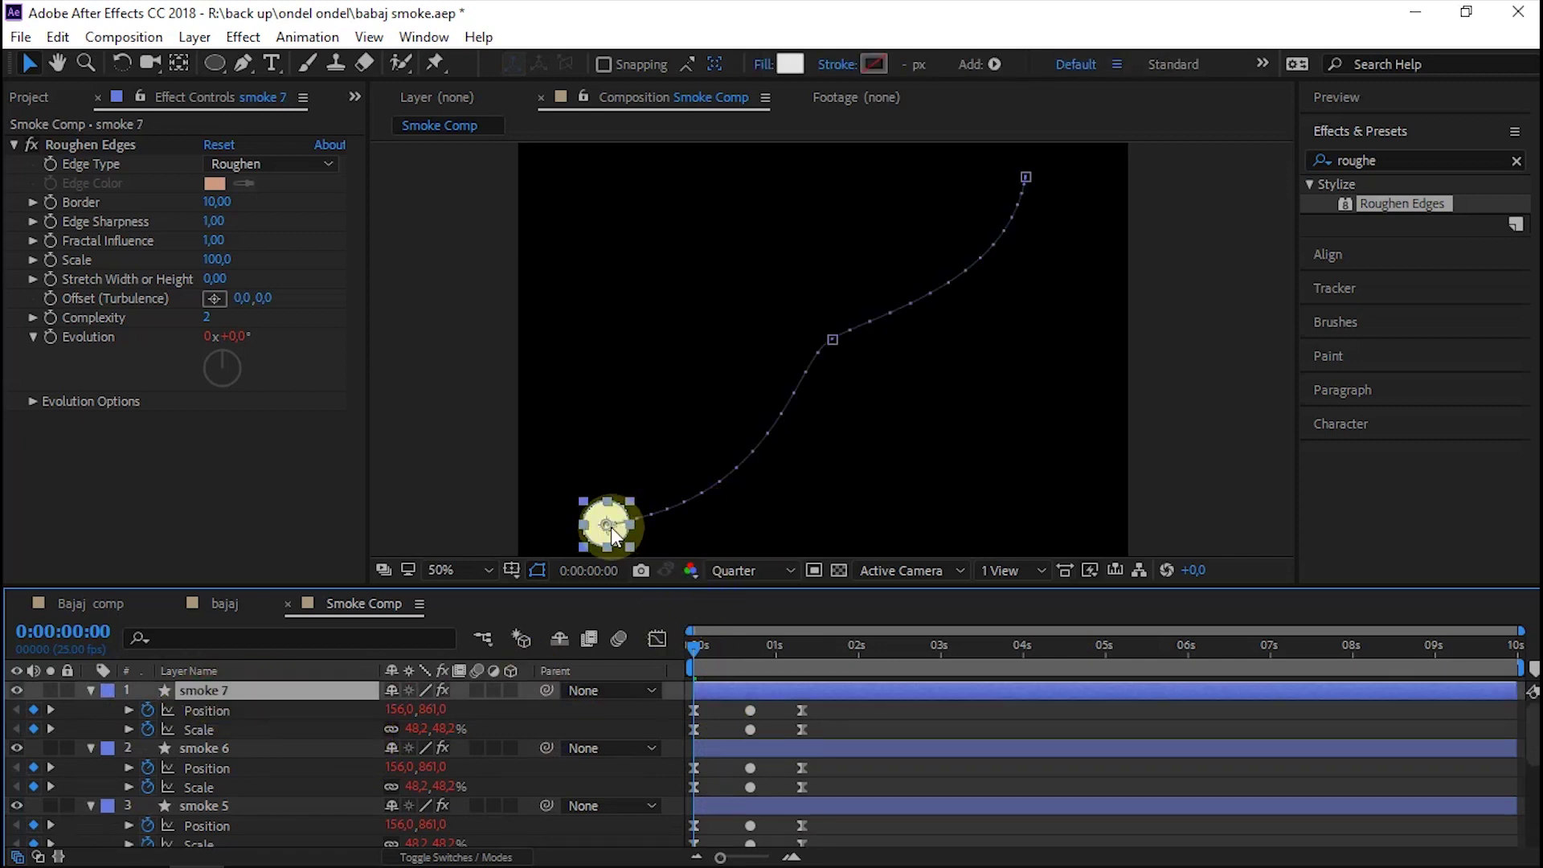
left_click_drag(608, 530, 827, 514)
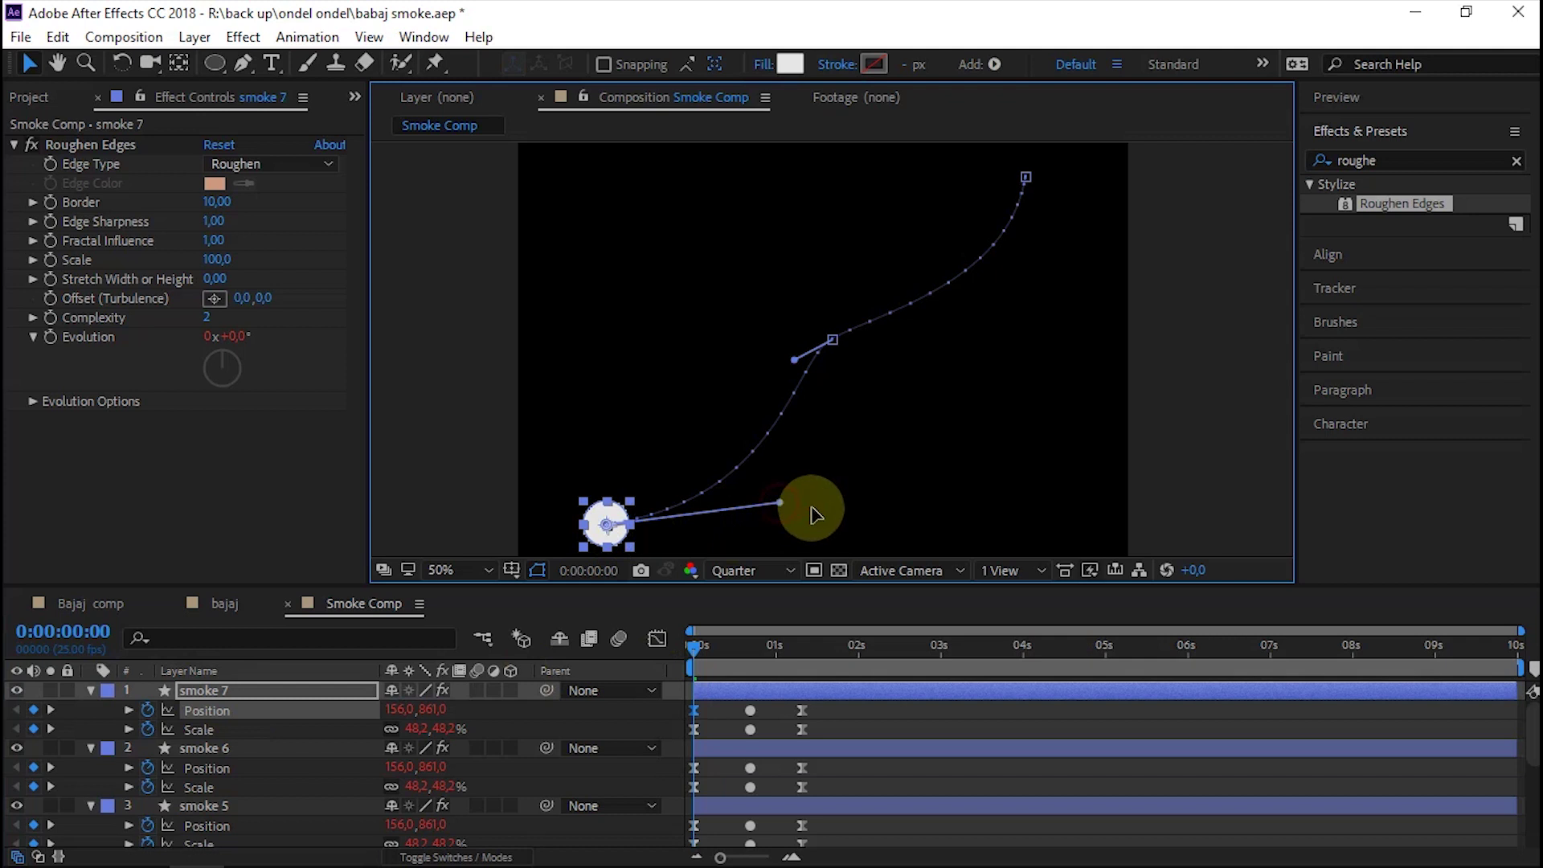
left_click_drag(828, 515, 843, 499)
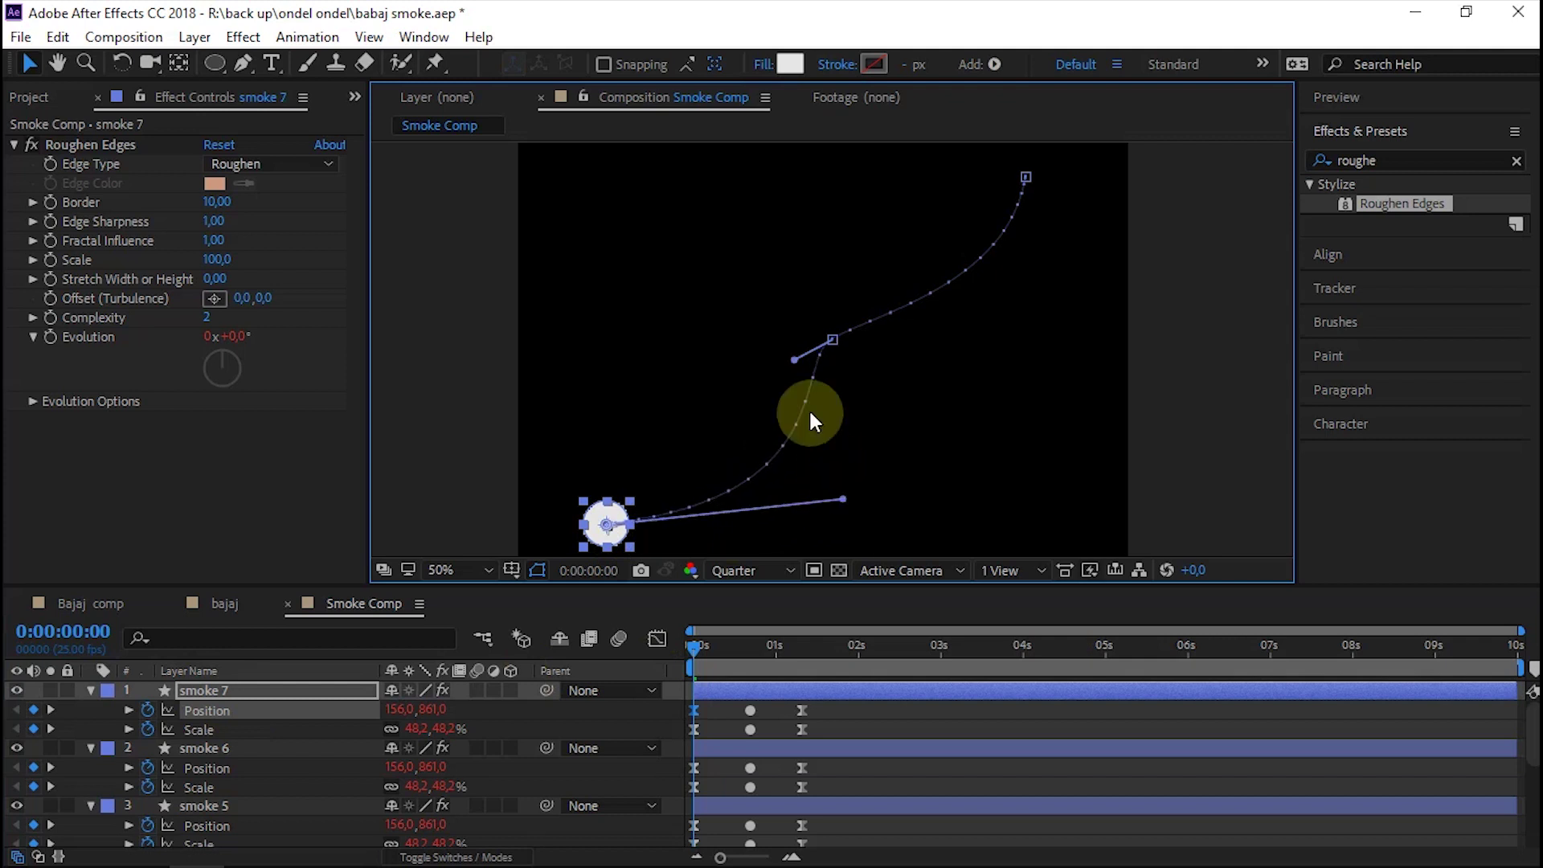
left_click(832, 344)
mouse_move(1004, 314)
left_mouse_down()
mouse_move(955, 384)
mouse_move(963, 304)
left_mouse_up()
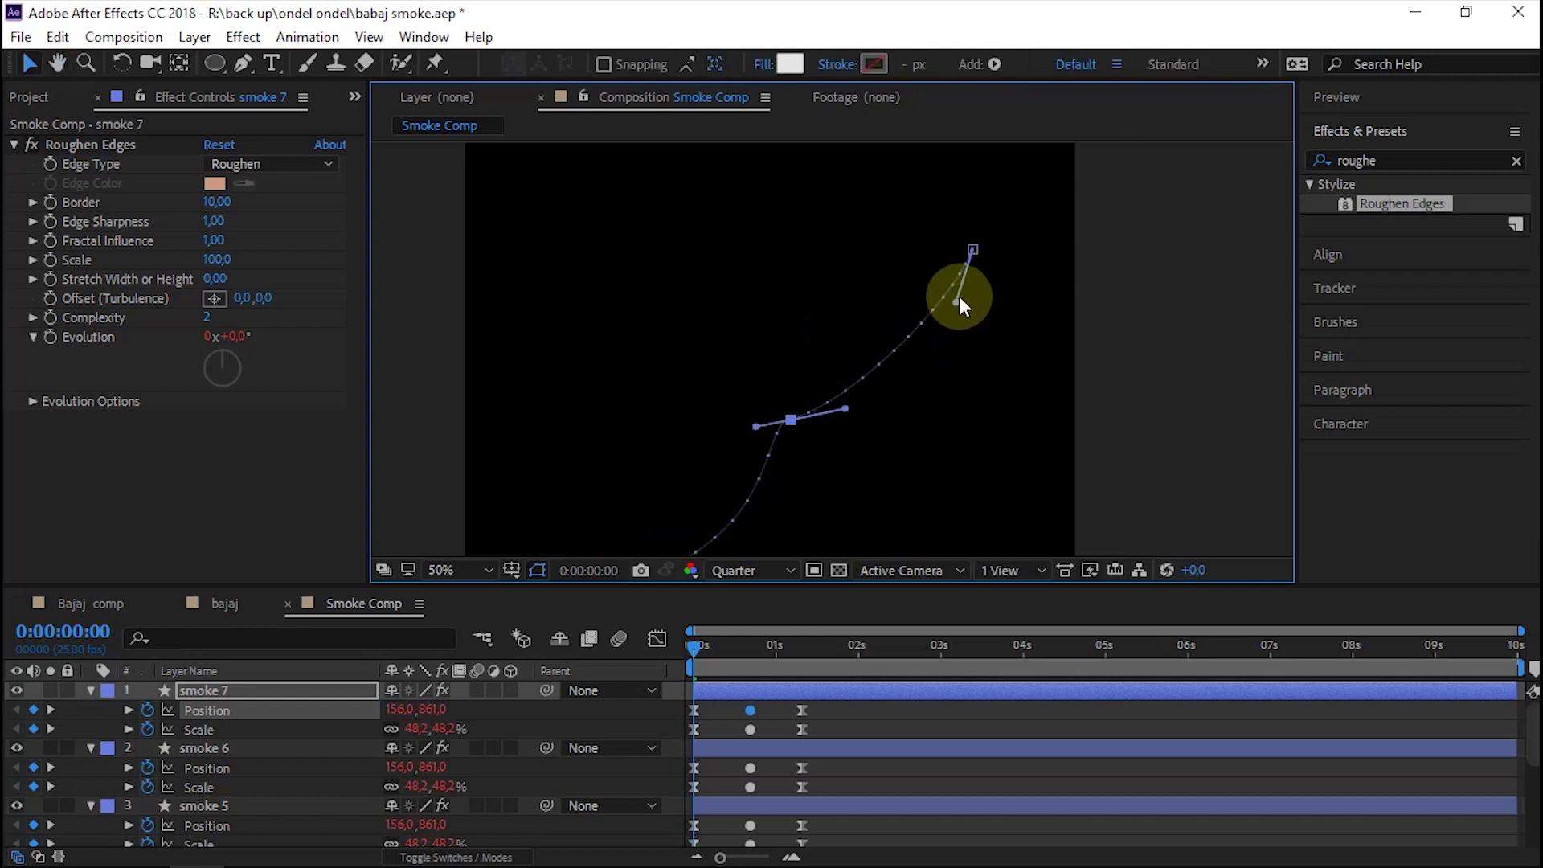
left_click(975, 253)
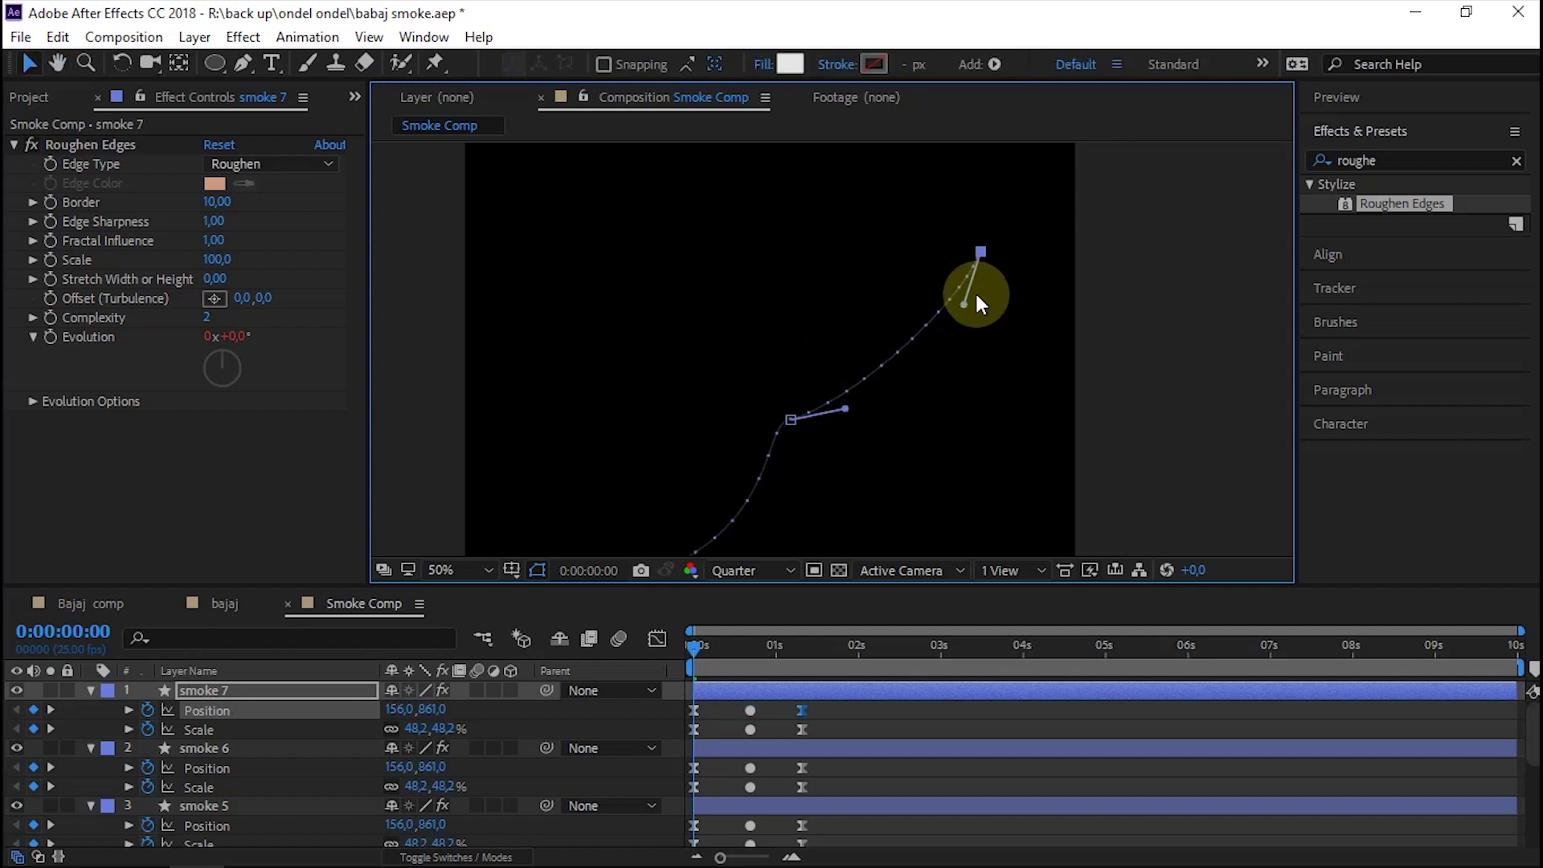
Curve smoke 6's path at its middle, raise its end point, and add a start handle
left_click(226, 748)
left_click_drag(778, 415, 762, 441)
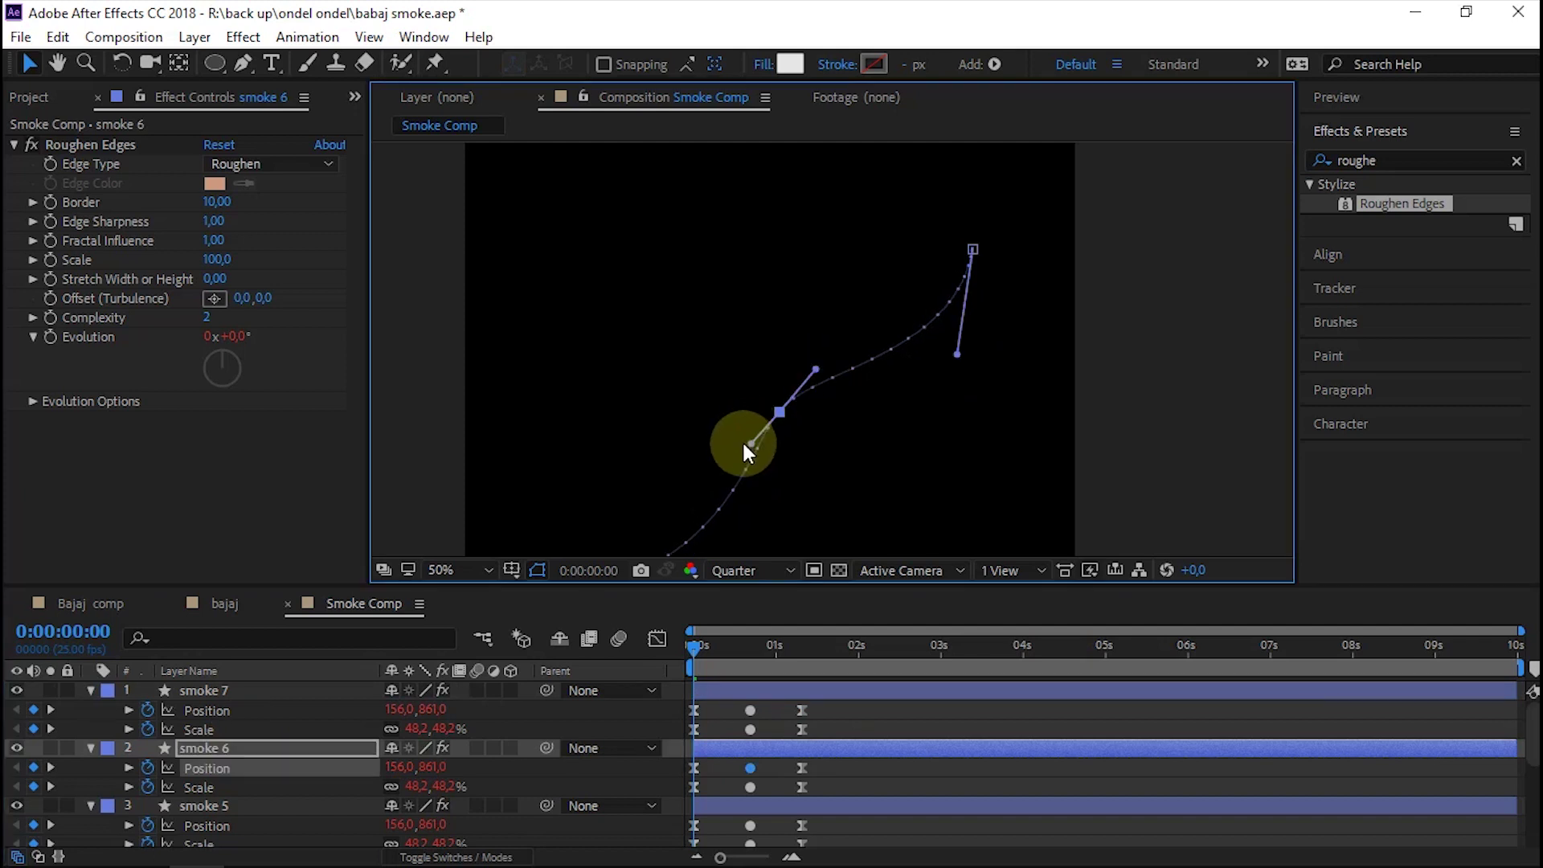
left_click_drag(975, 250, 970, 232)
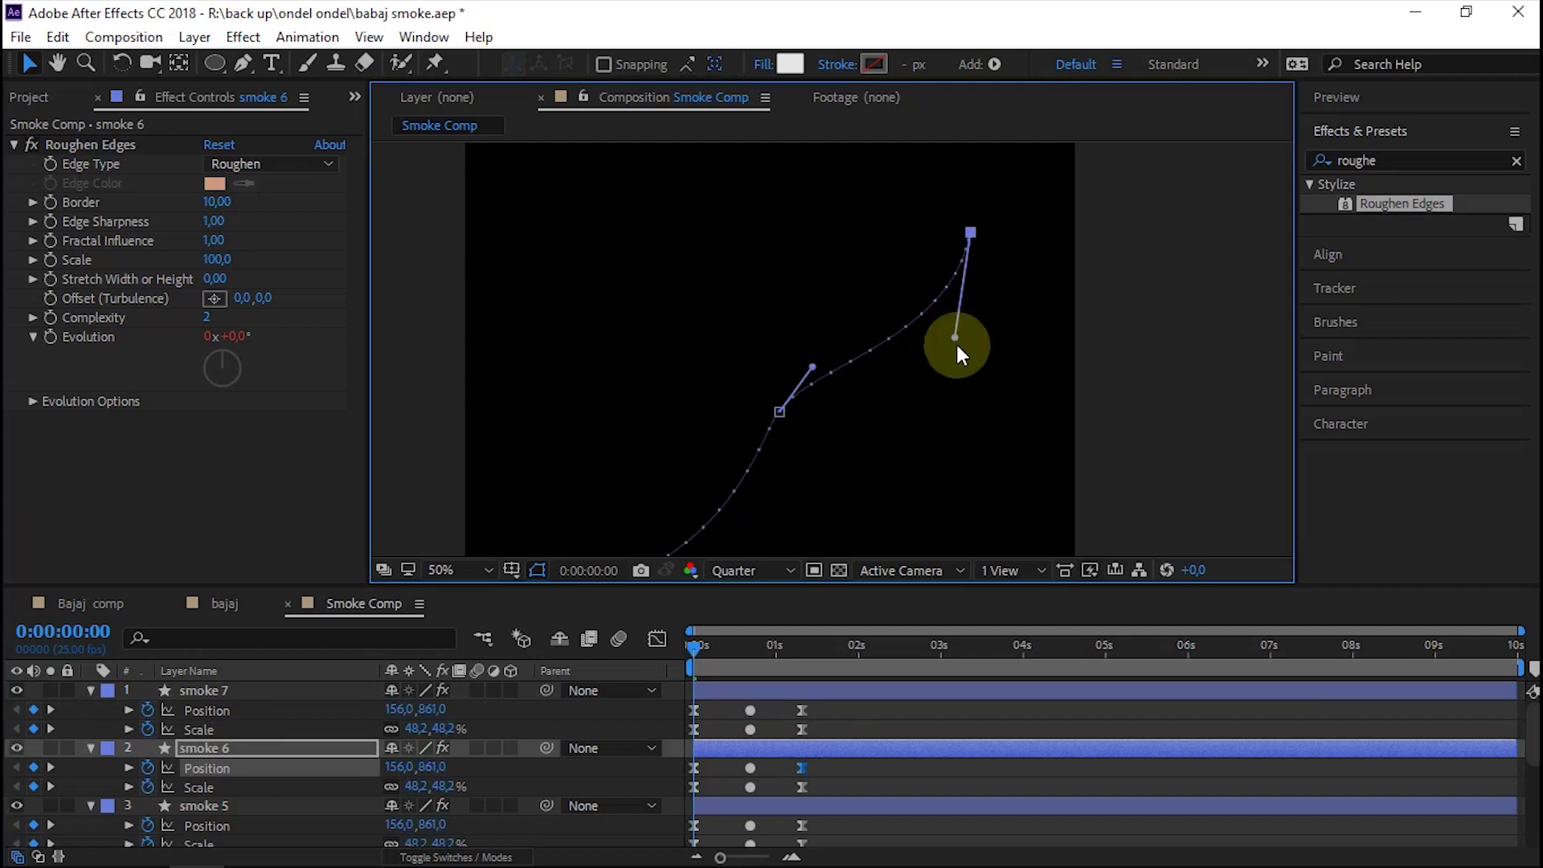
left_click_drag(957, 344, 983, 320)
scroll(725, 455, "down", 2)
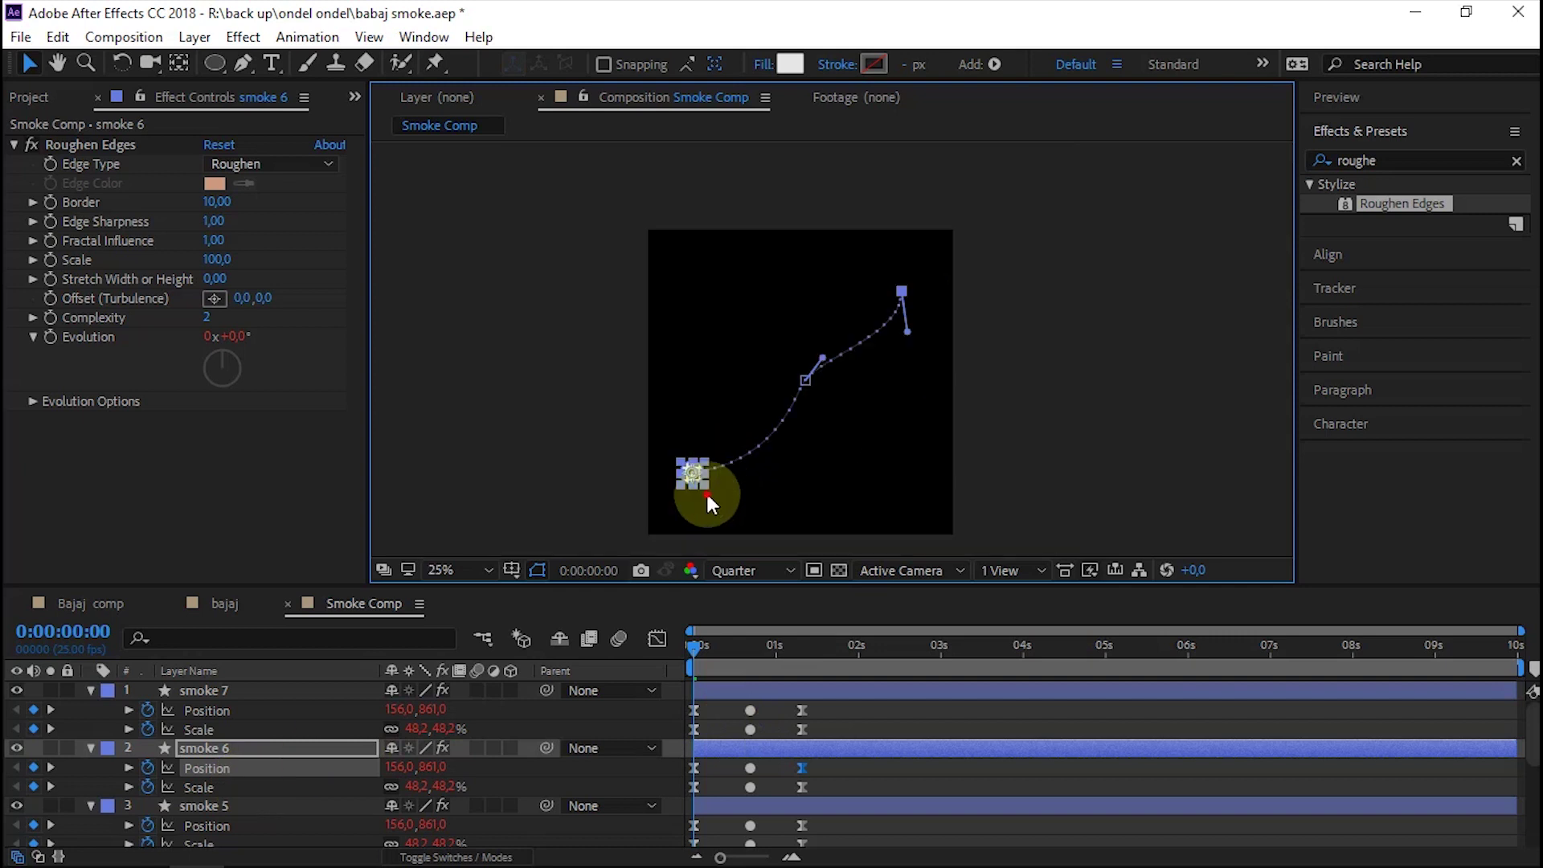
left_click_drag(729, 407, 816, 396)
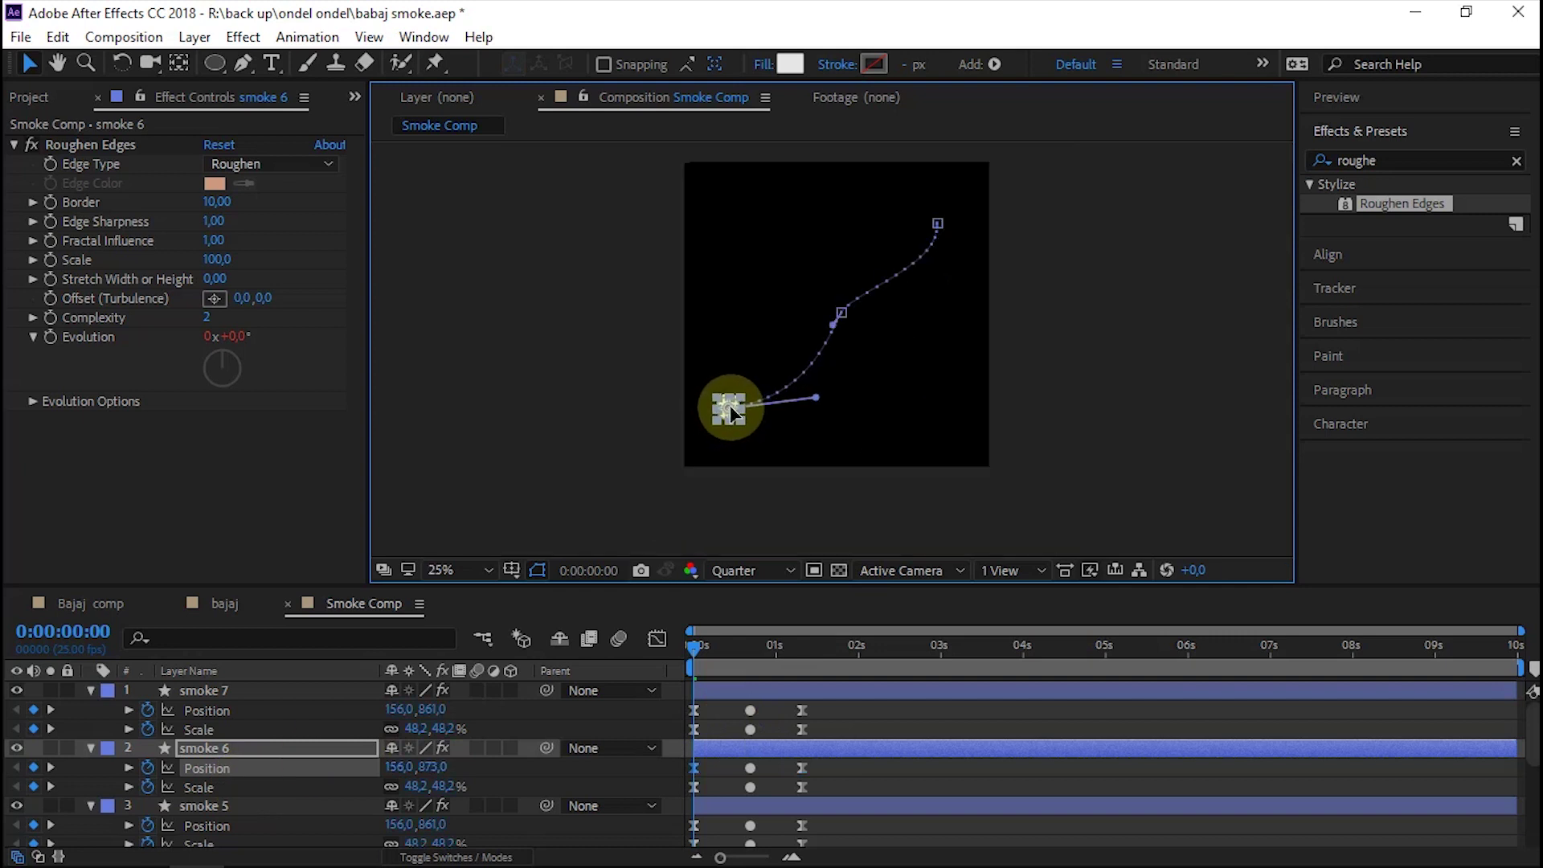
Nudge smoke 5 up to 154,847 and curve its path at start, middle and top
left_click(210, 805)
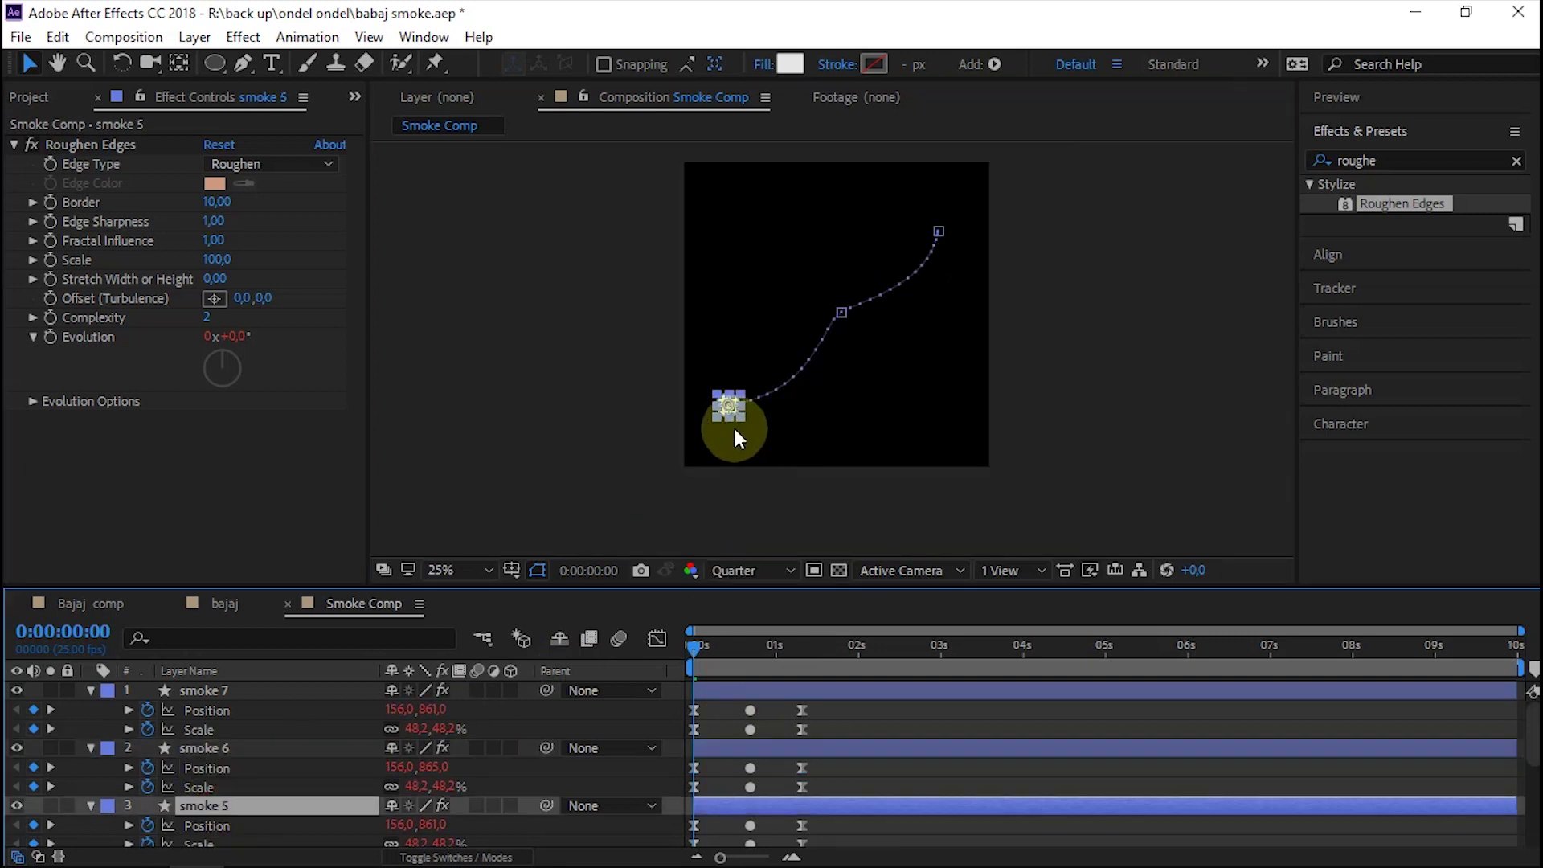
scroll(636, 462, "up", 2)
left_click_drag(635, 455, 631, 441)
left_click_drag(799, 438, 747, 442)
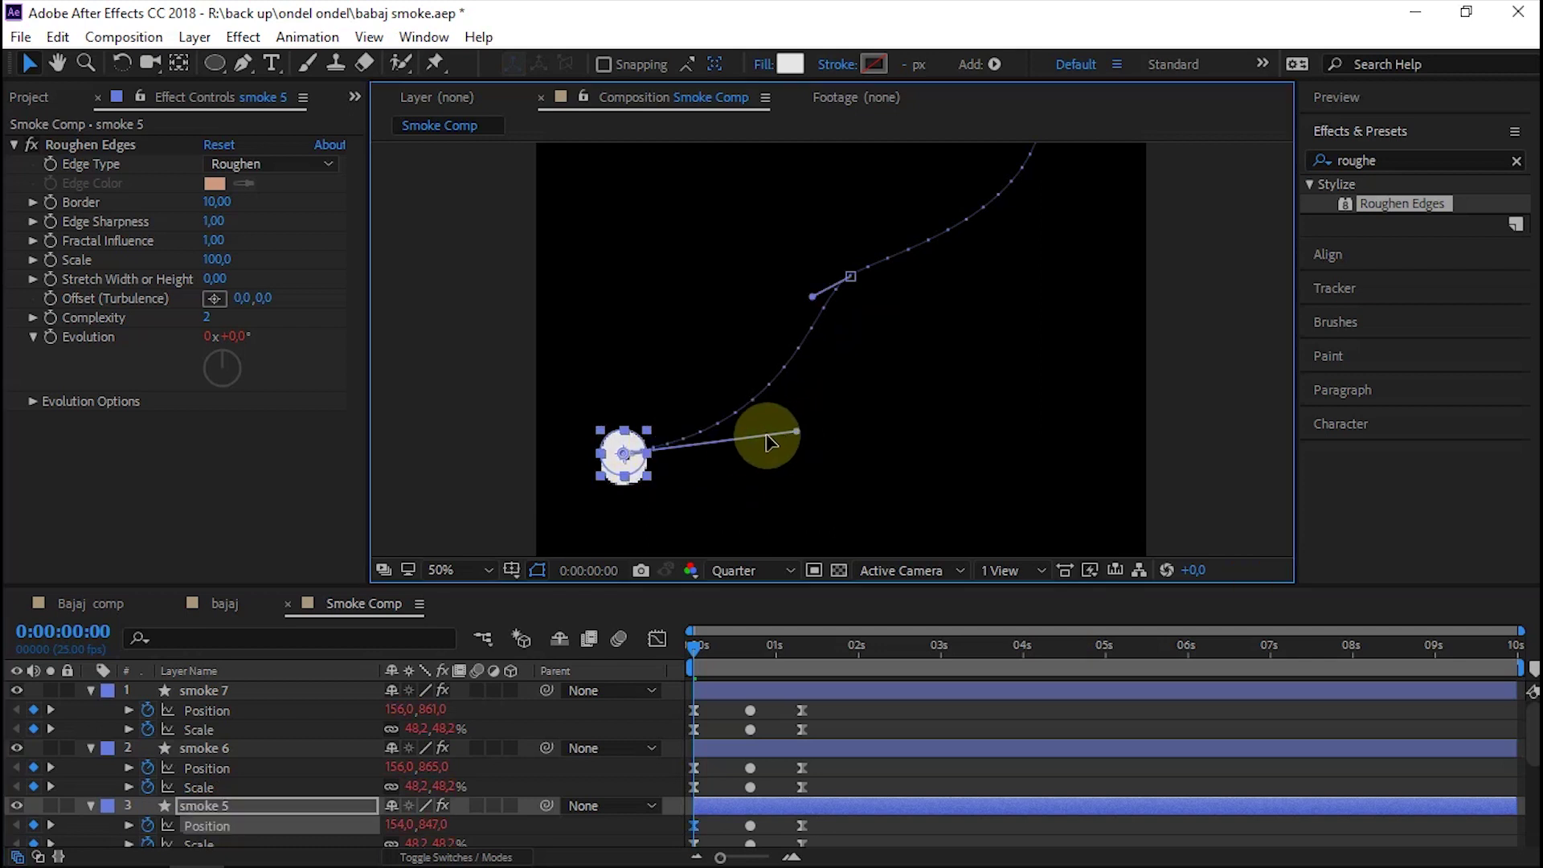
left_click_drag(811, 295, 835, 316)
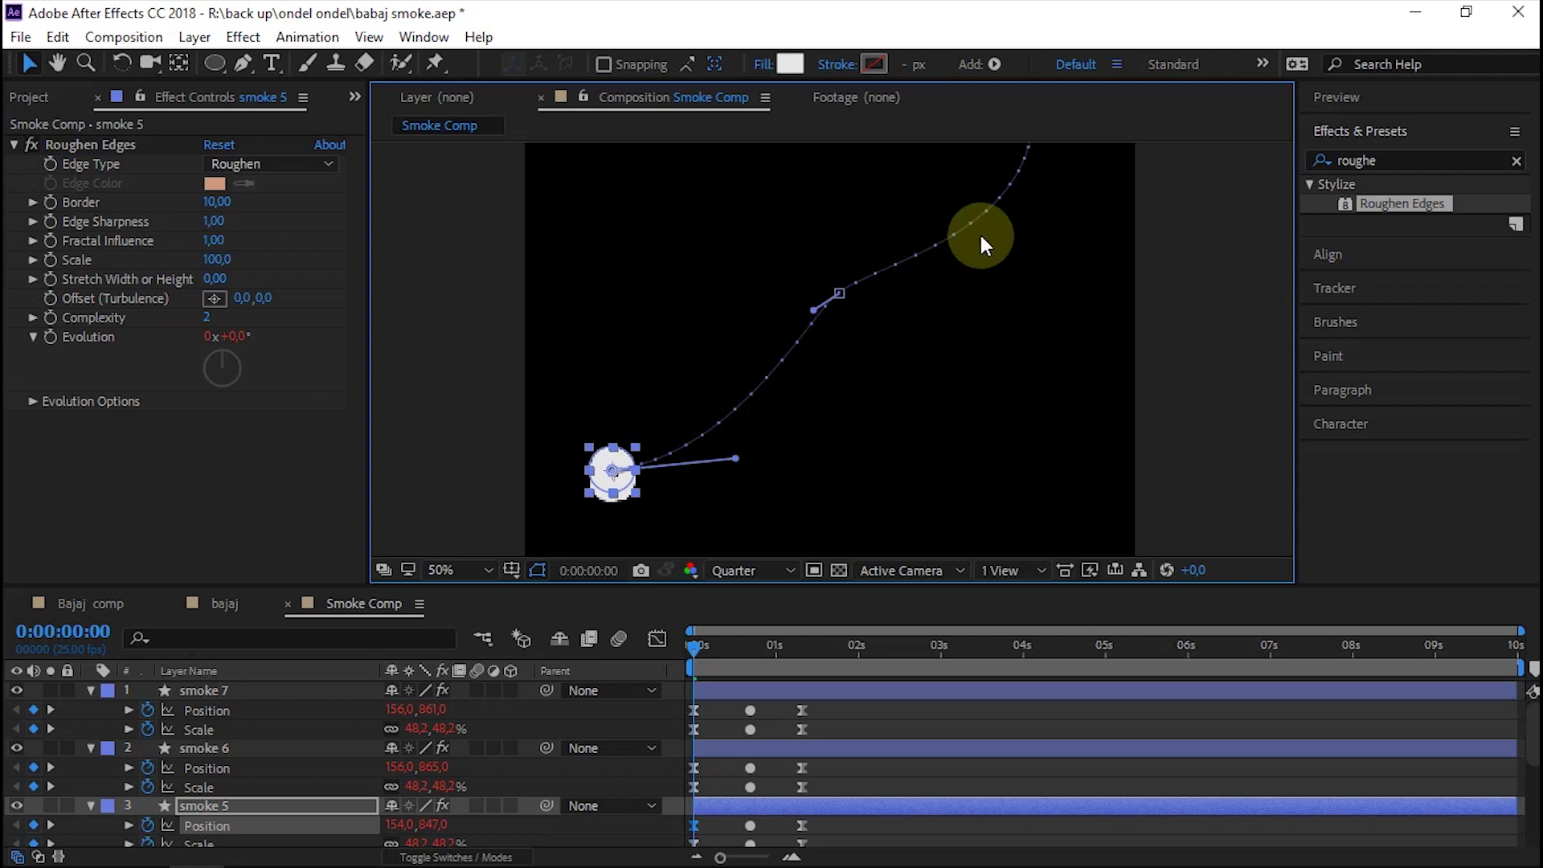
mouse_move(987, 209)
left_mouse_down()
mouse_move(978, 311)
mouse_move(940, 278)
left_mouse_up()
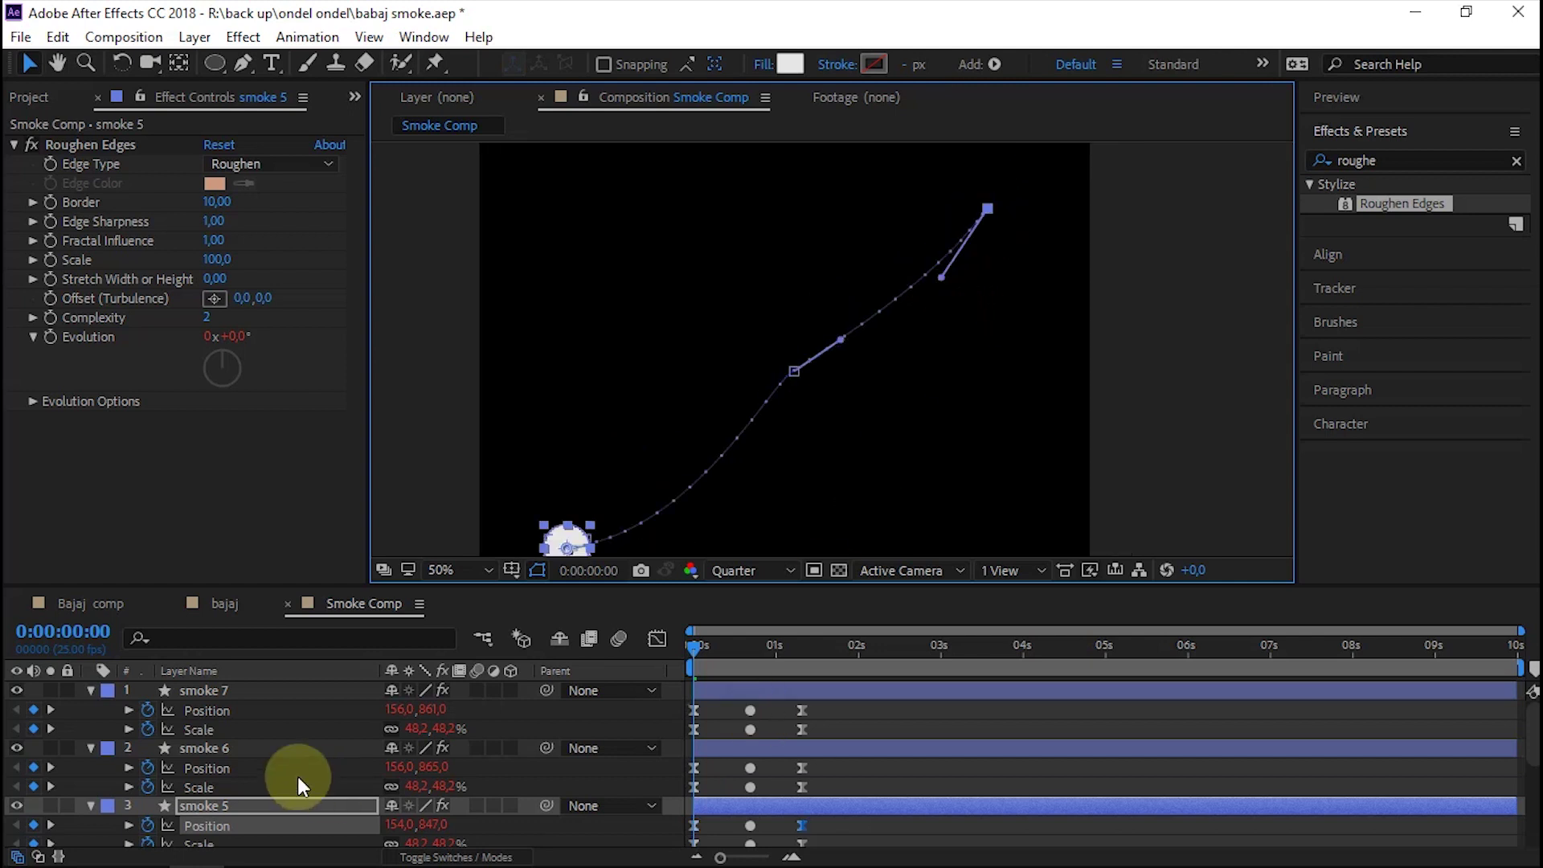
scroll(226, 783, "down", 1)
Shorten smoke 4's middle and top curve handles and shift its top point slightly left
left_click(567, 539)
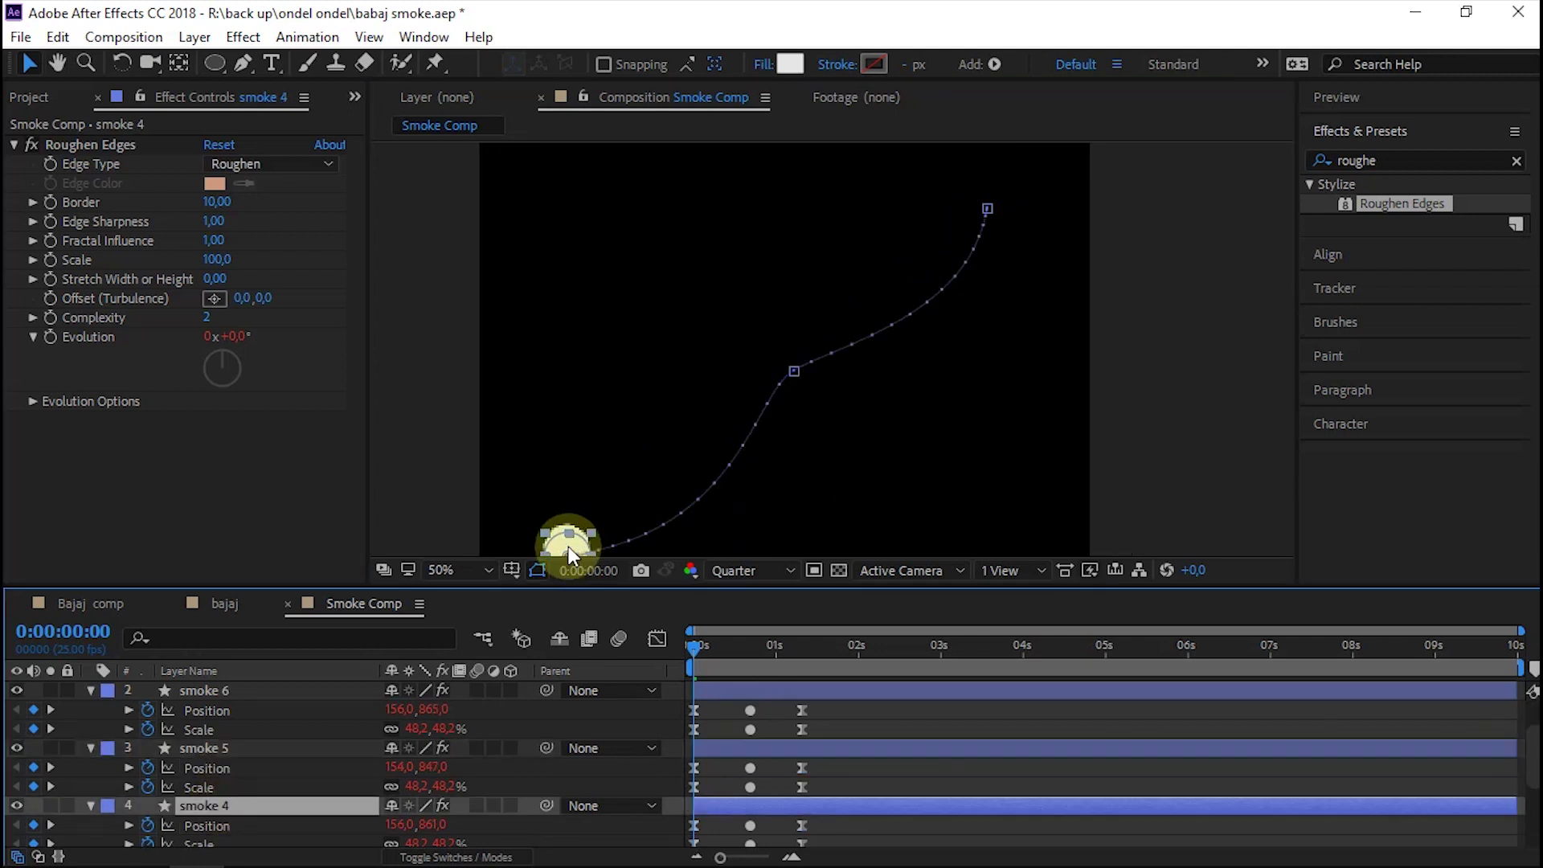
left_click(792, 366)
left_click_drag(837, 336, 821, 347)
left_click(758, 384)
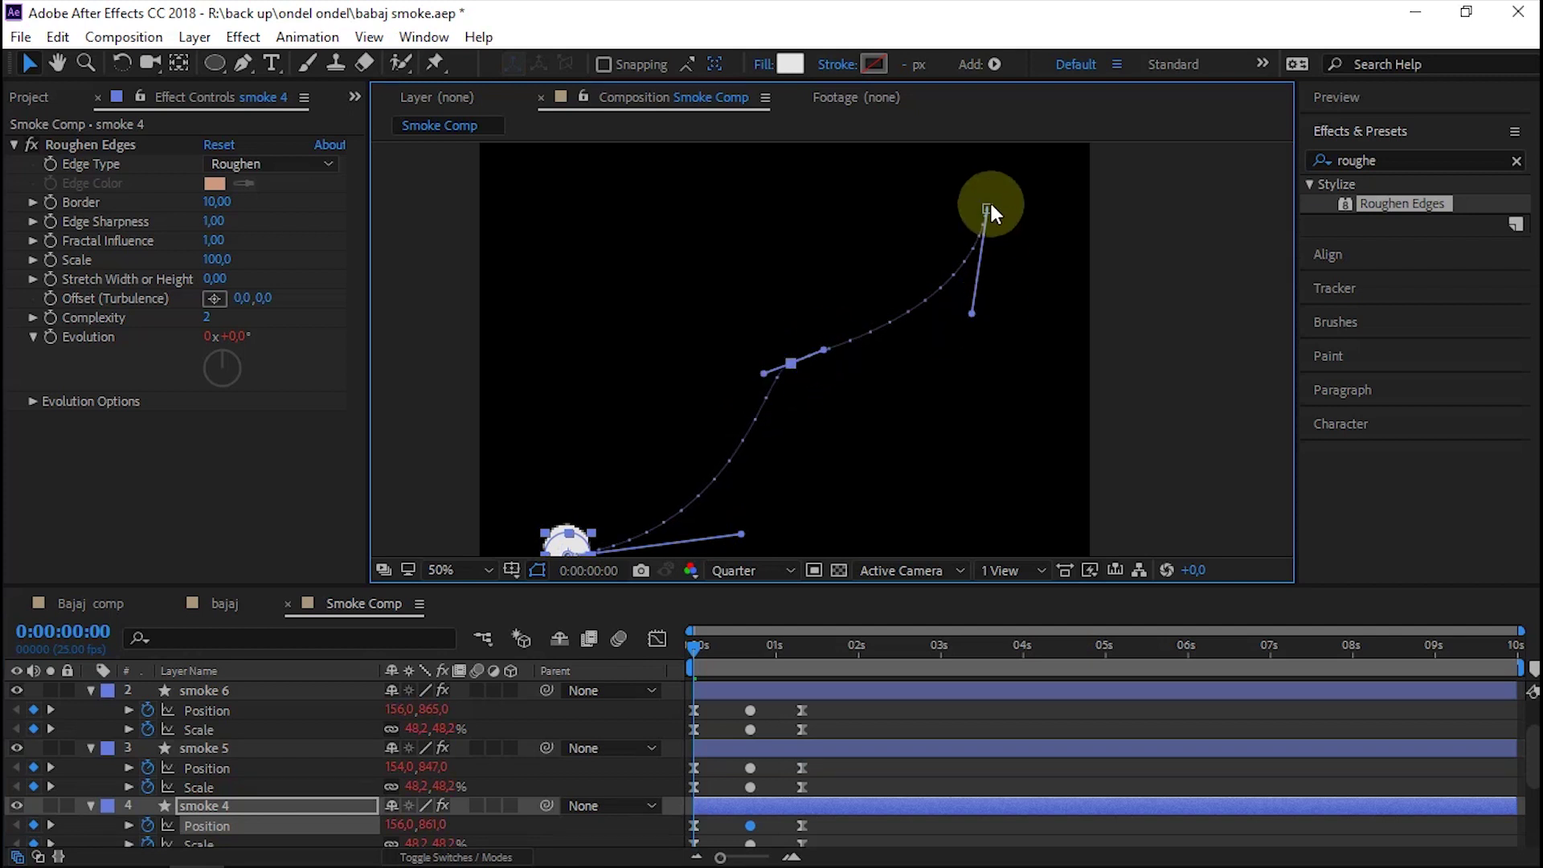
left_click_drag(987, 210, 976, 212)
left_click_drag(962, 307, 965, 289)
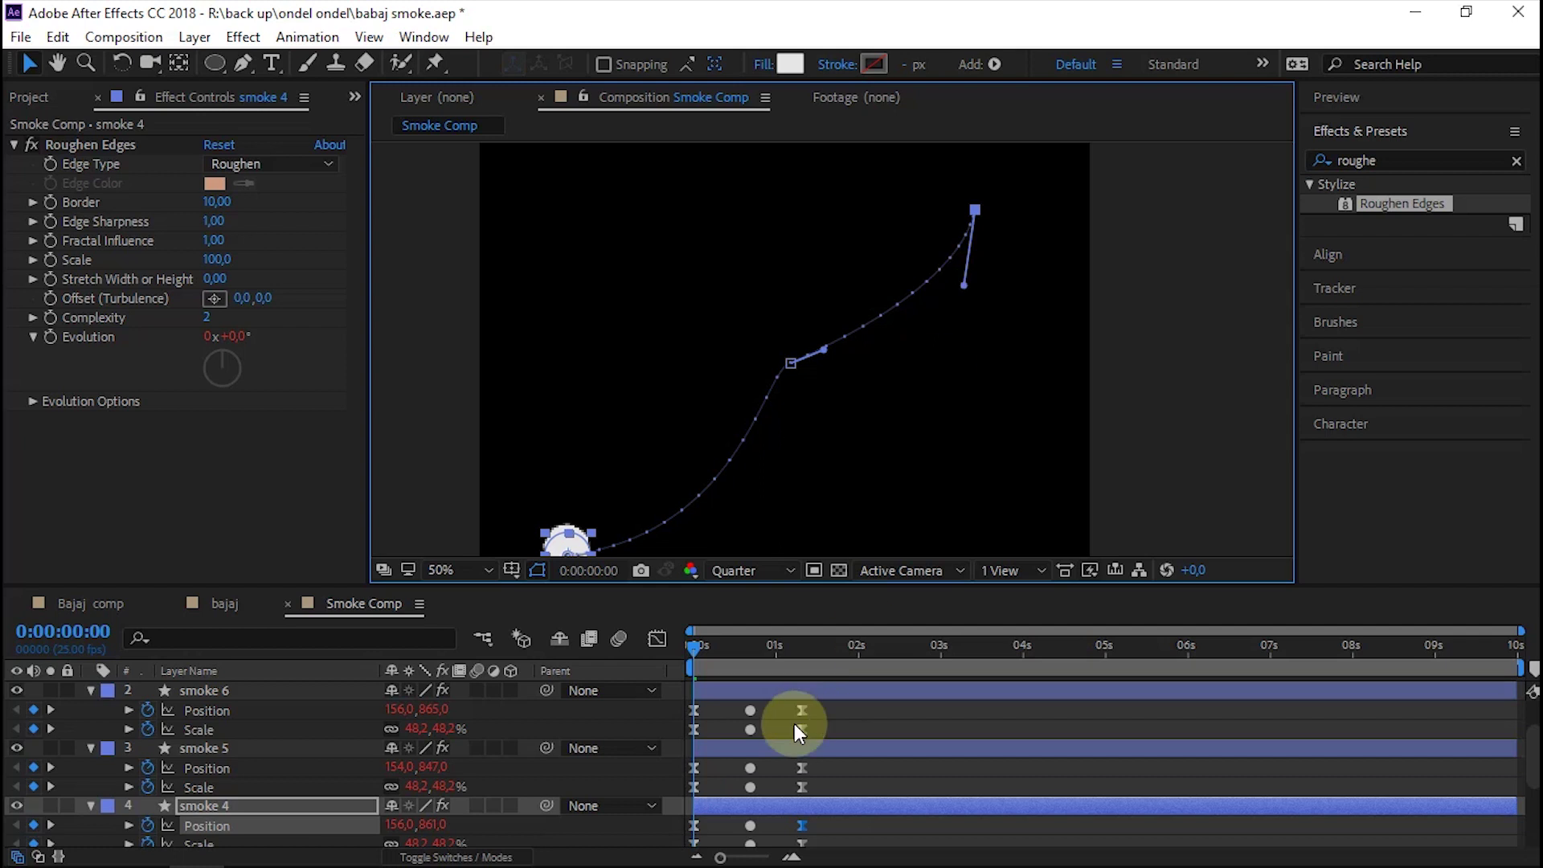
scroll(475, 773, "up", 2)
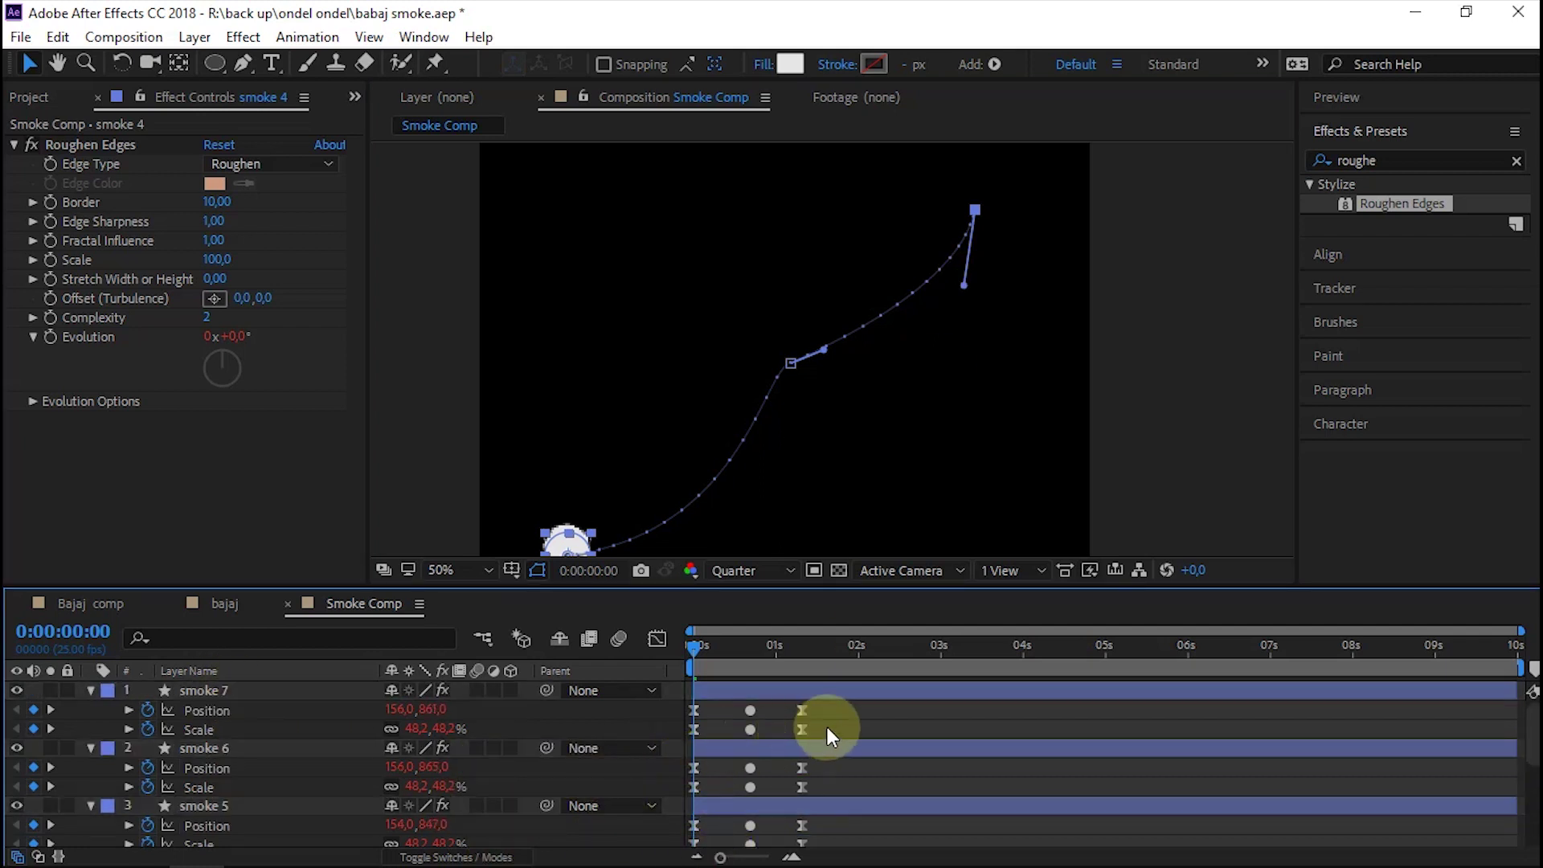
scroll(772, 722, "down", 1)
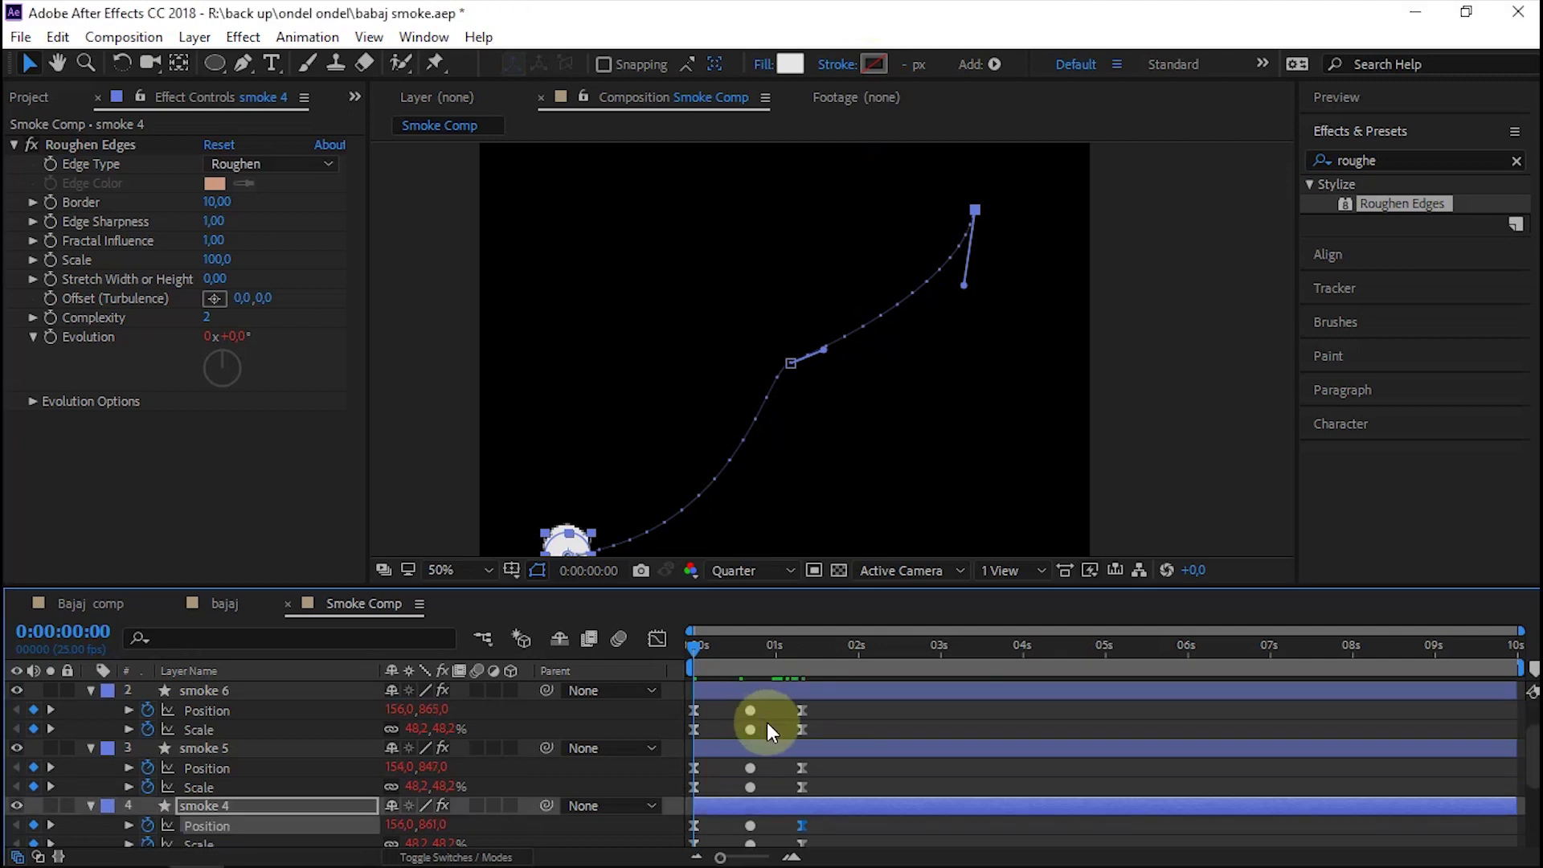
scroll(770, 734, "down", 3)
left_click(242, 780)
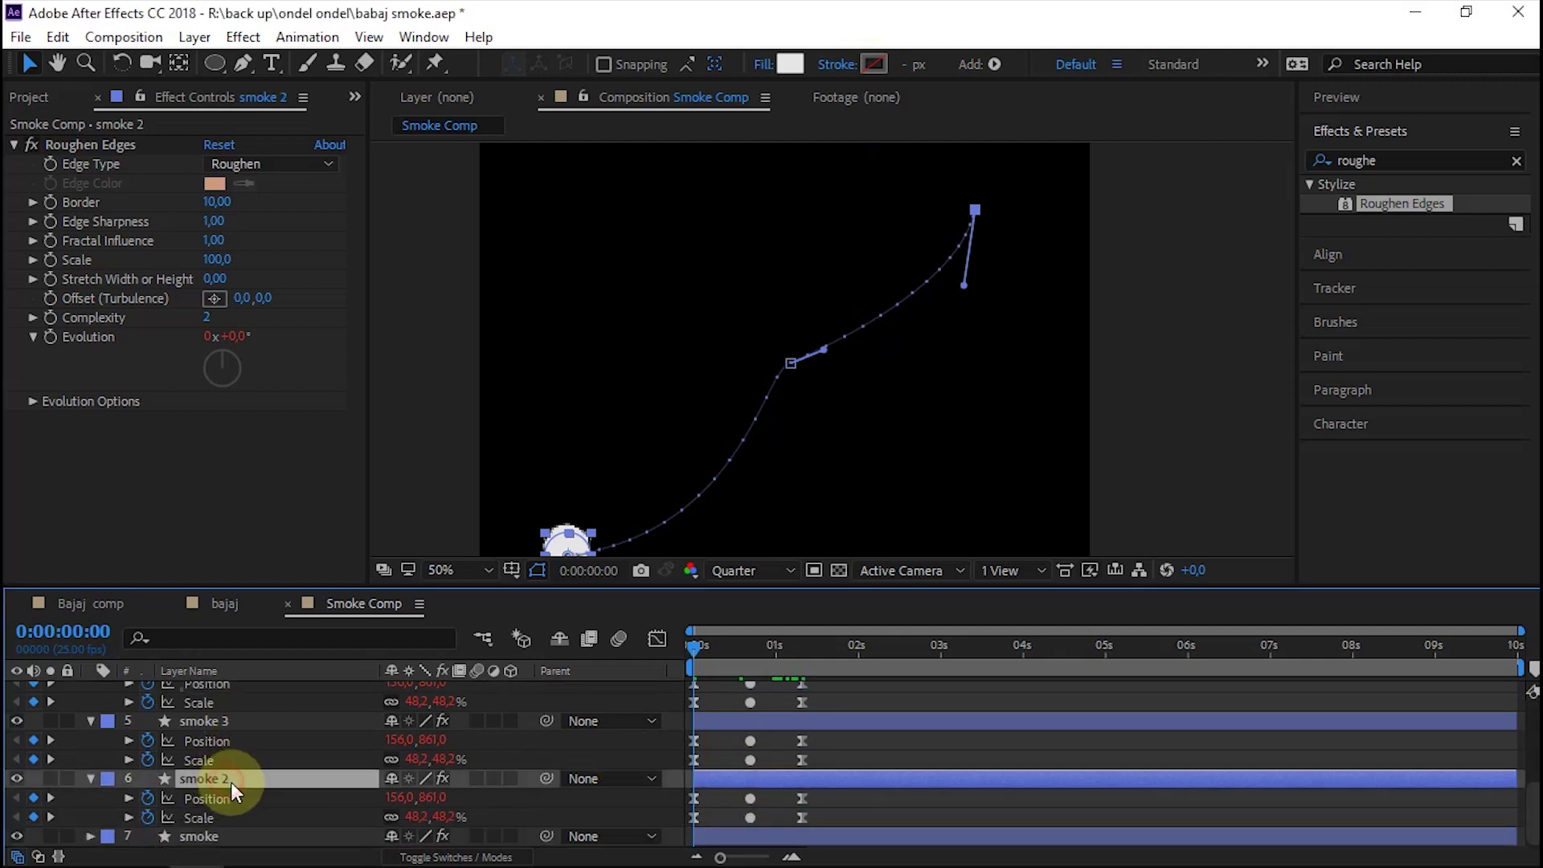
scroll(518, 723, "up", 5)
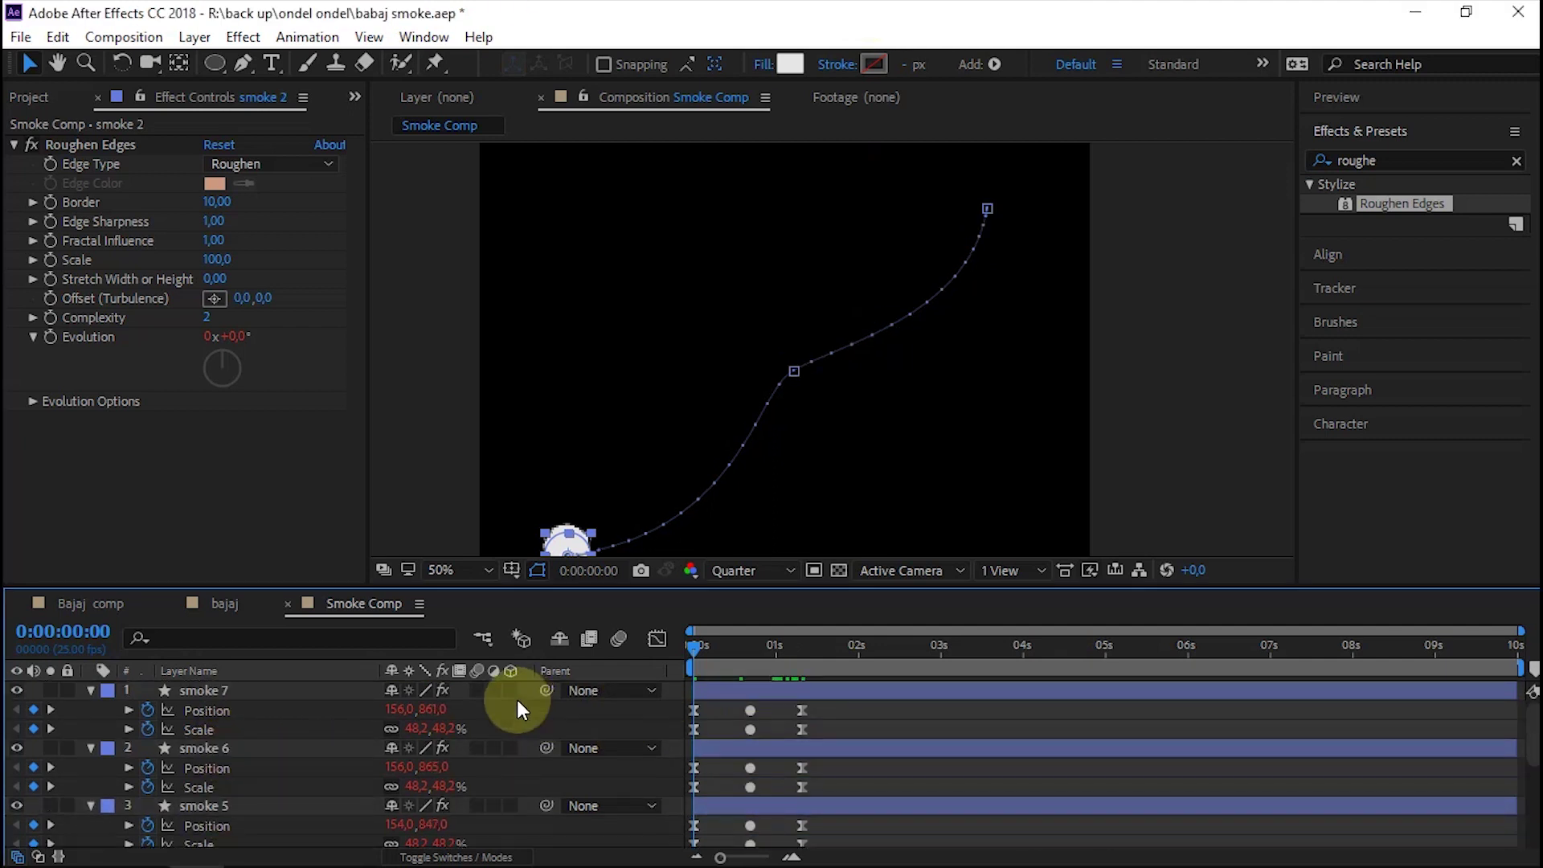
Try shifting all smoke layers later in time, then return them to start at 0 seconds
left_click(289, 690, "ctrl")
left_click_drag(714, 664, 729, 661)
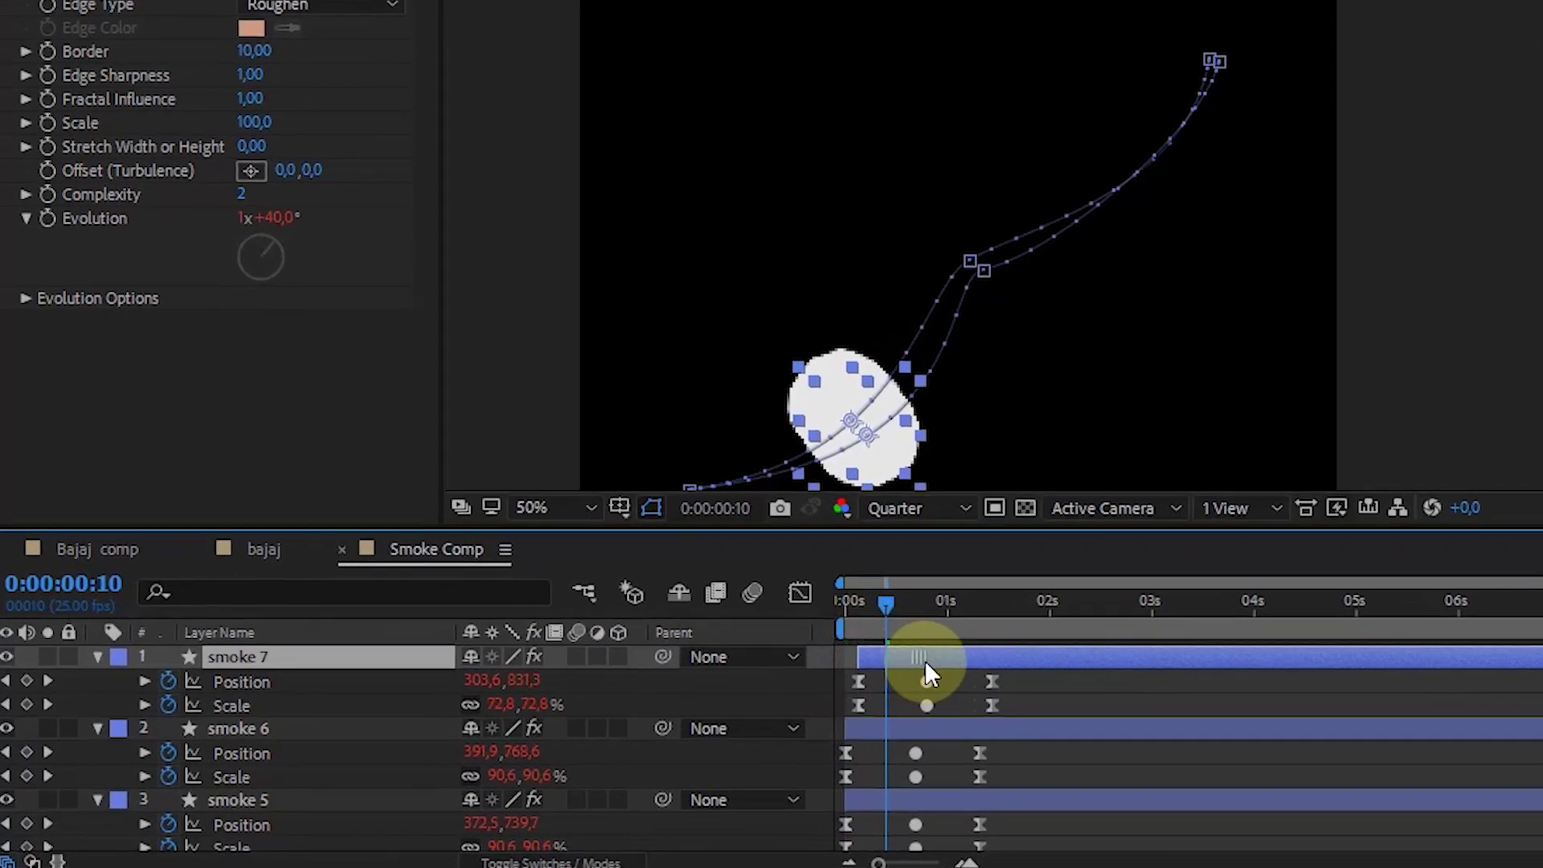
left_click_drag(925, 660, 963, 653)
key("ctrl+z")
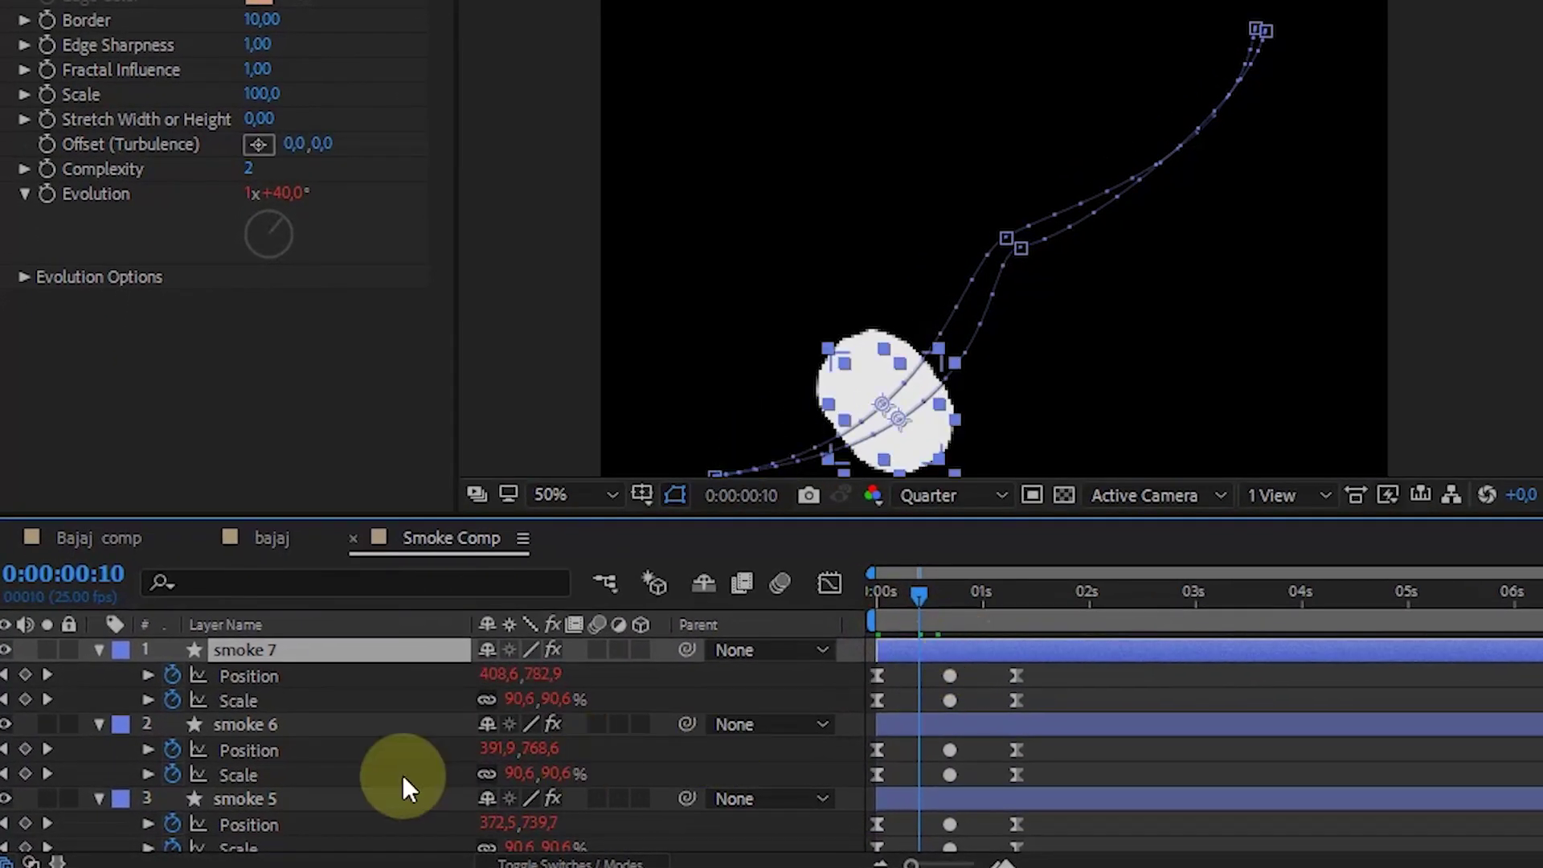
scroll(363, 784, "down", 2)
scroll(306, 802, "down", 2)
left_click(271, 767)
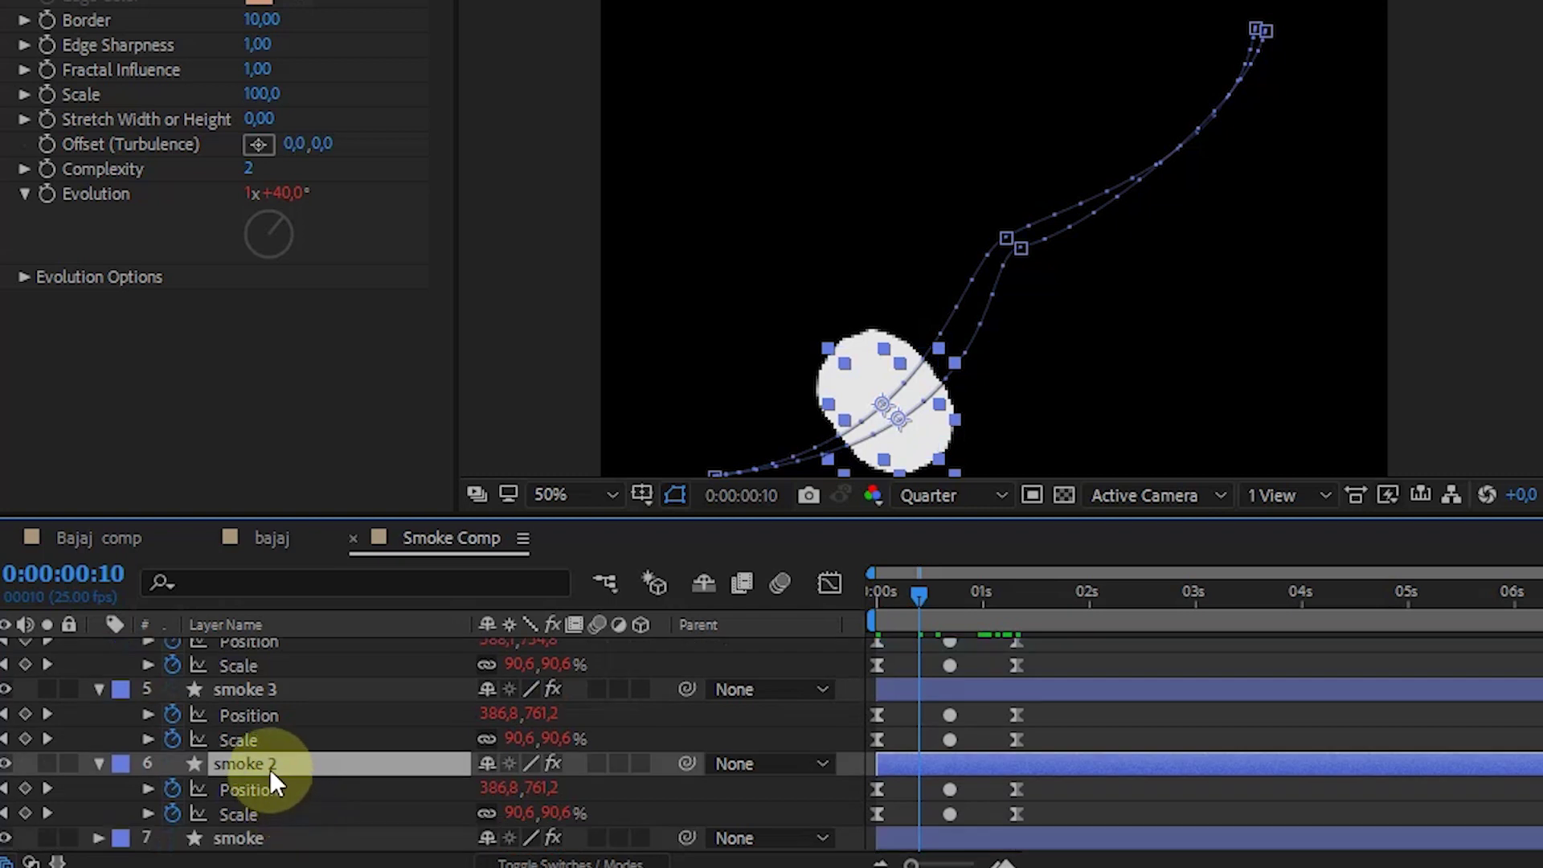
key("ctrl+d")
key("ctrl+d")
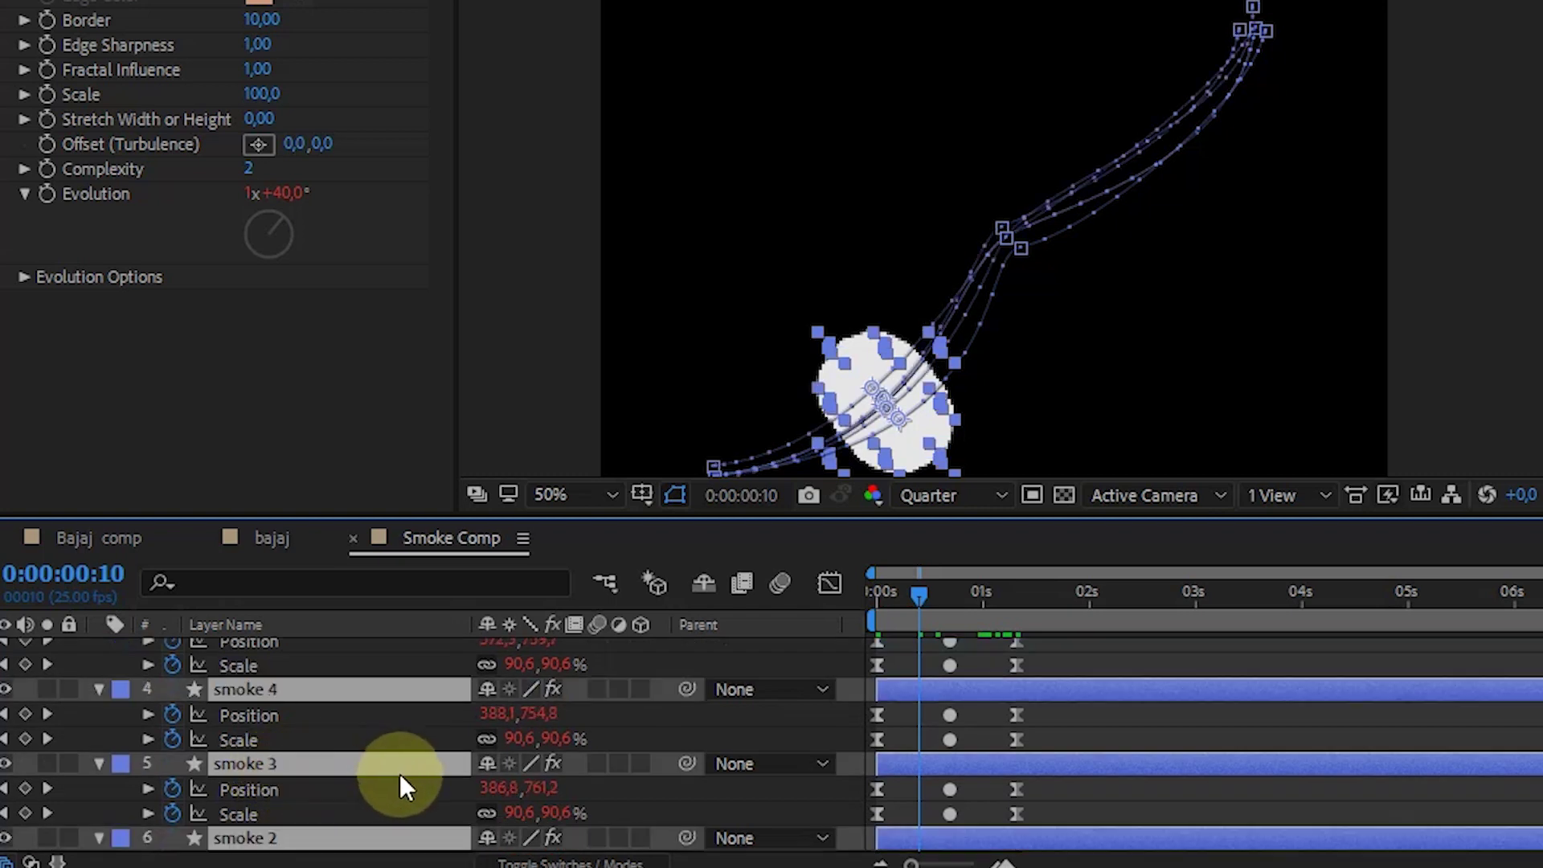
key("ctrl+a")
scroll(407, 771, "up", 5)
left_click_drag(918, 648, 960, 644)
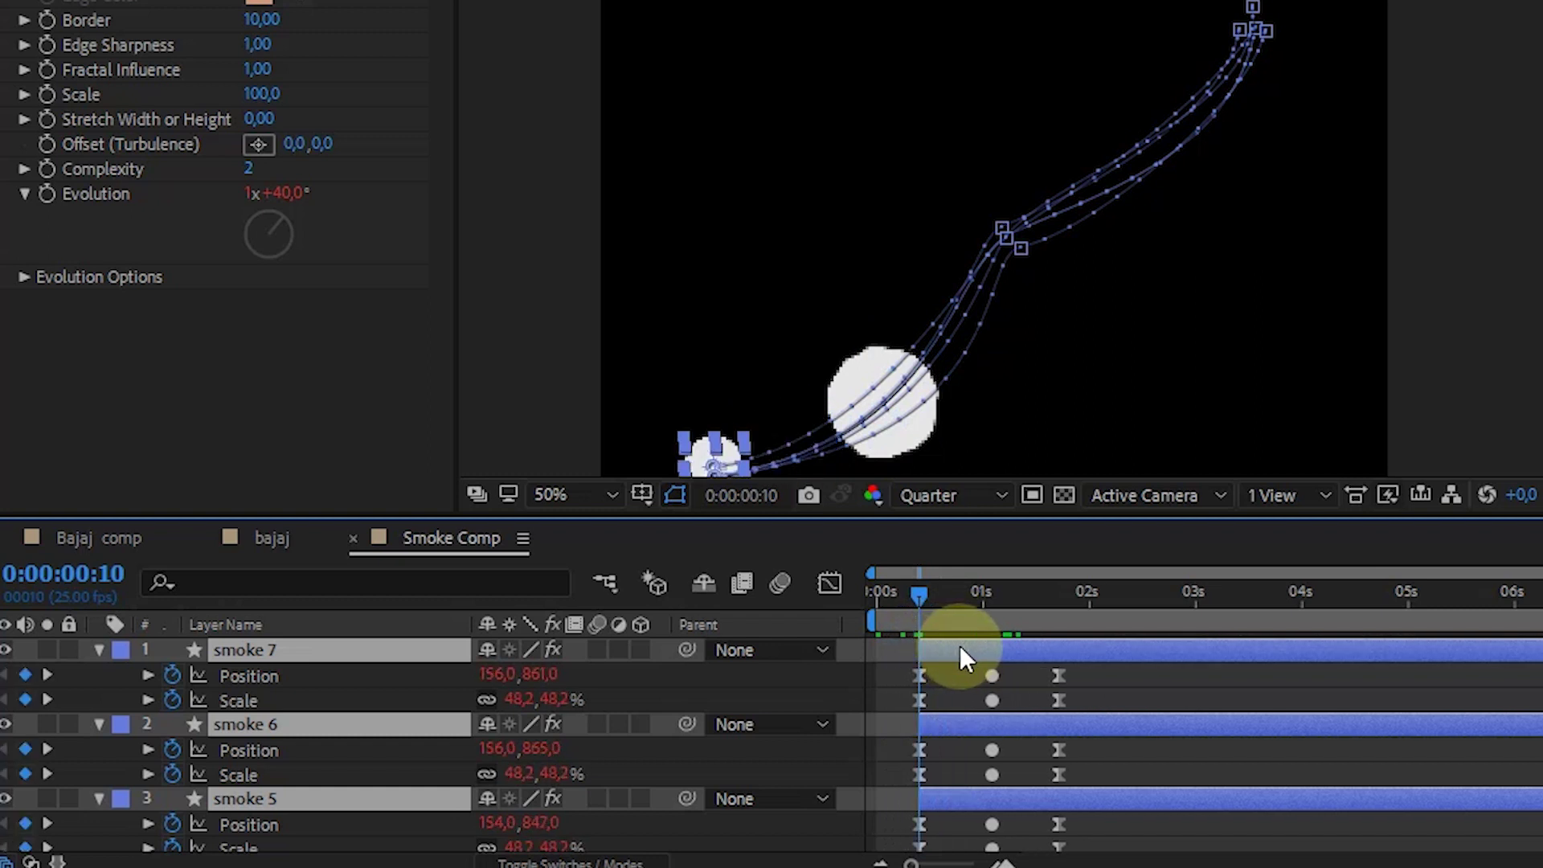
scroll(959, 682, "down", 3)
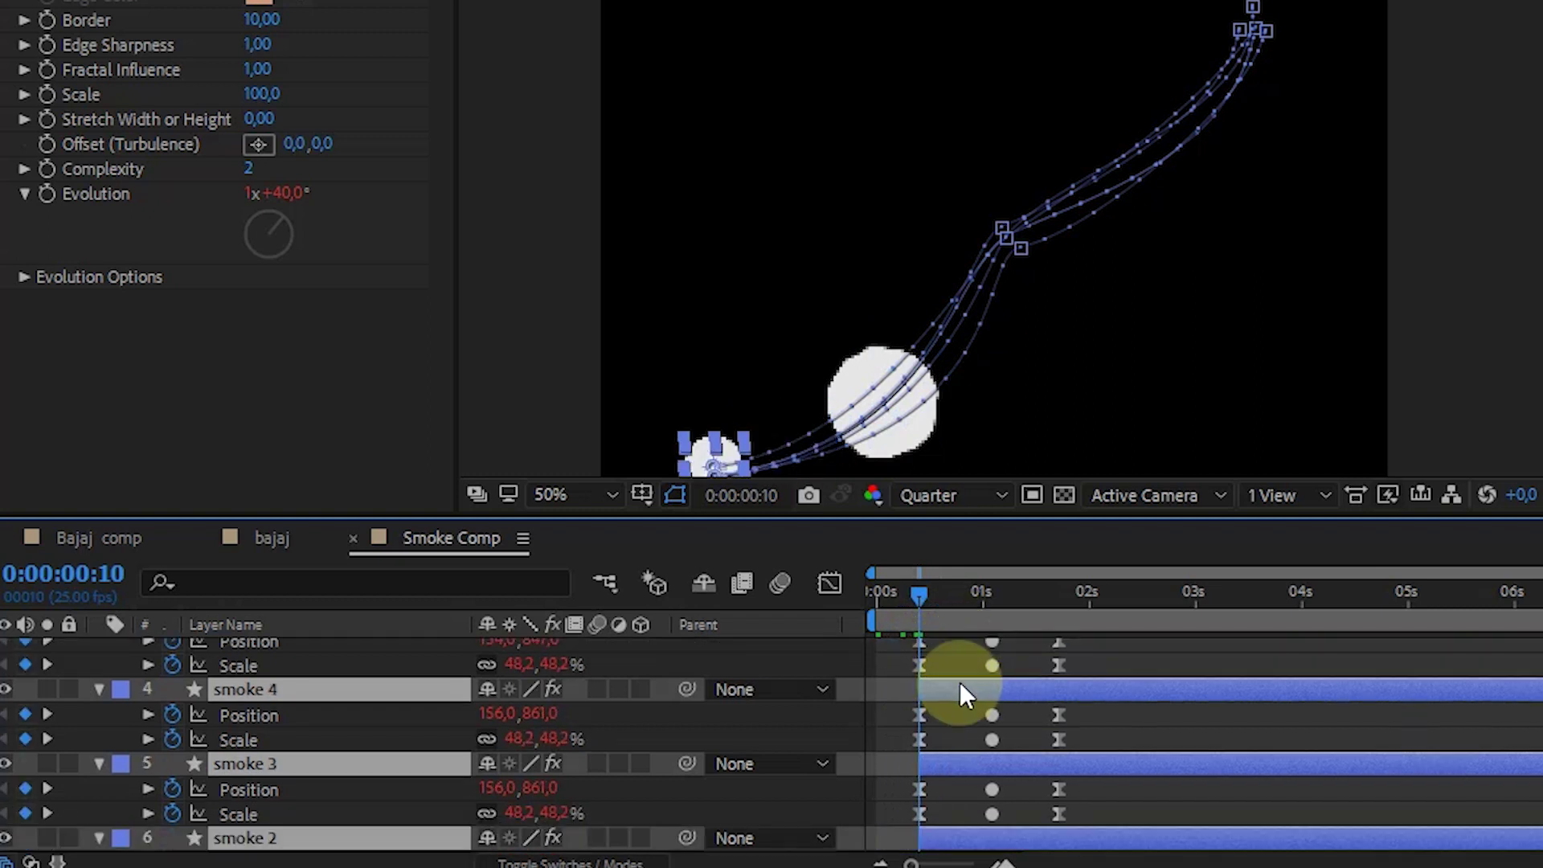
scroll(961, 685, "up", 3)
key("alt+Home")
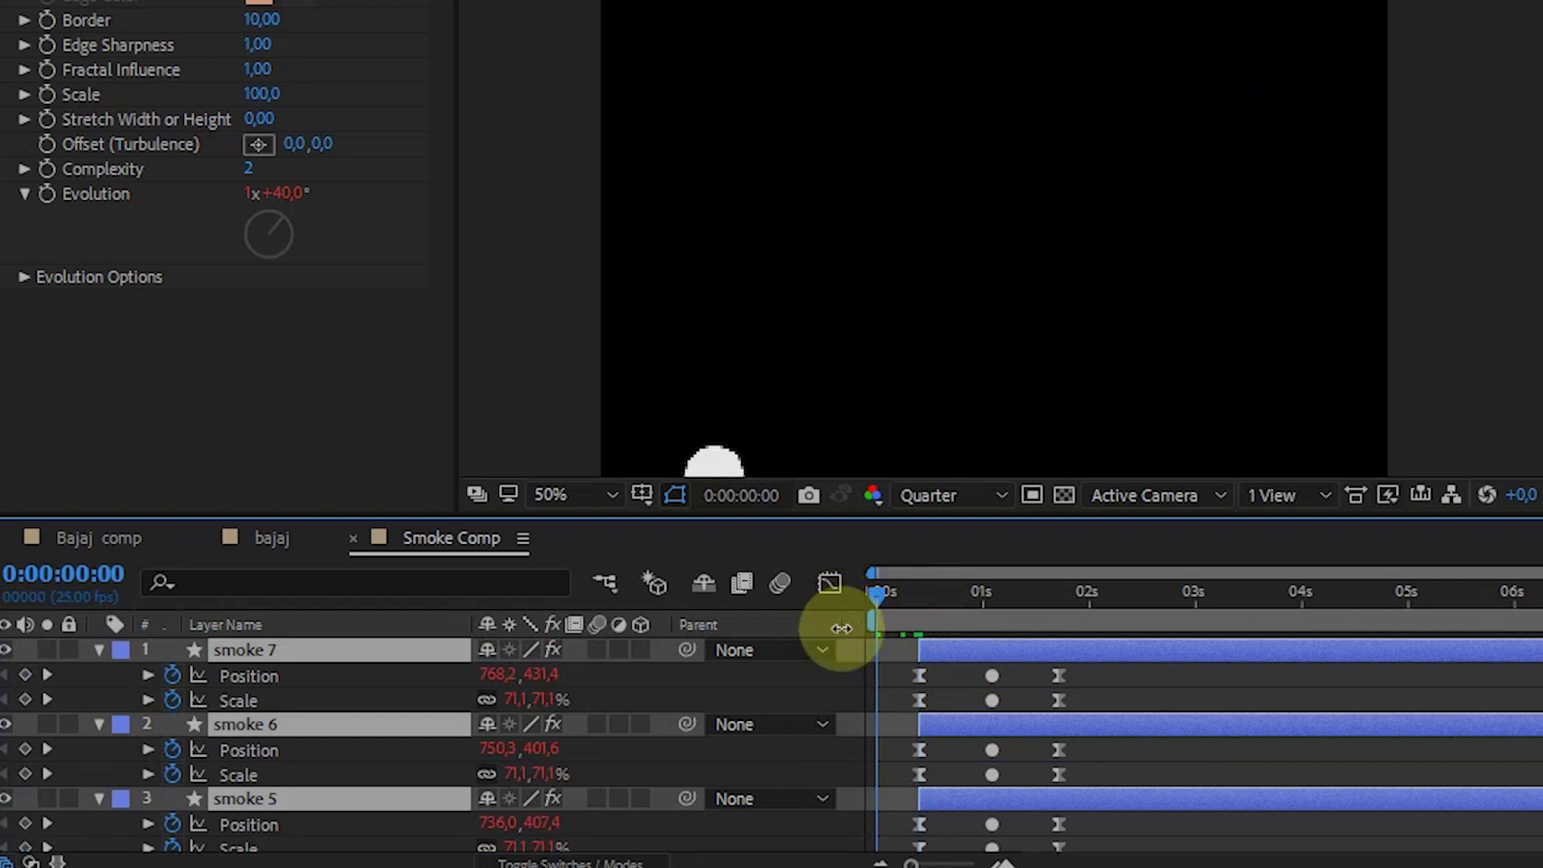
Preview from the first frame and delay smoke 7, 6 and 5 by a few frames
left_click_drag(901, 586, 843, 609)
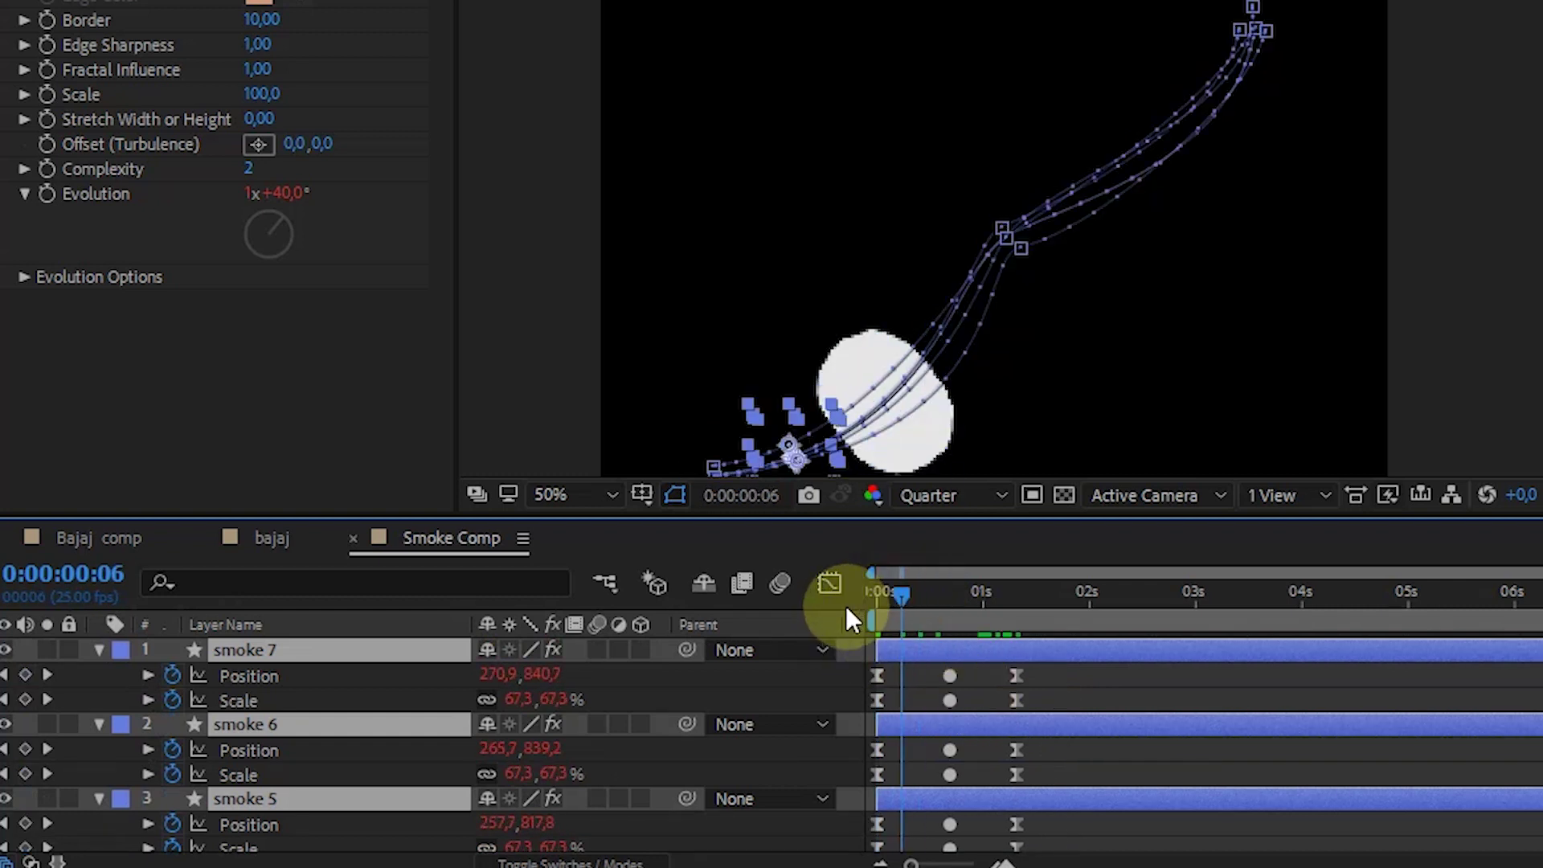
key("space")
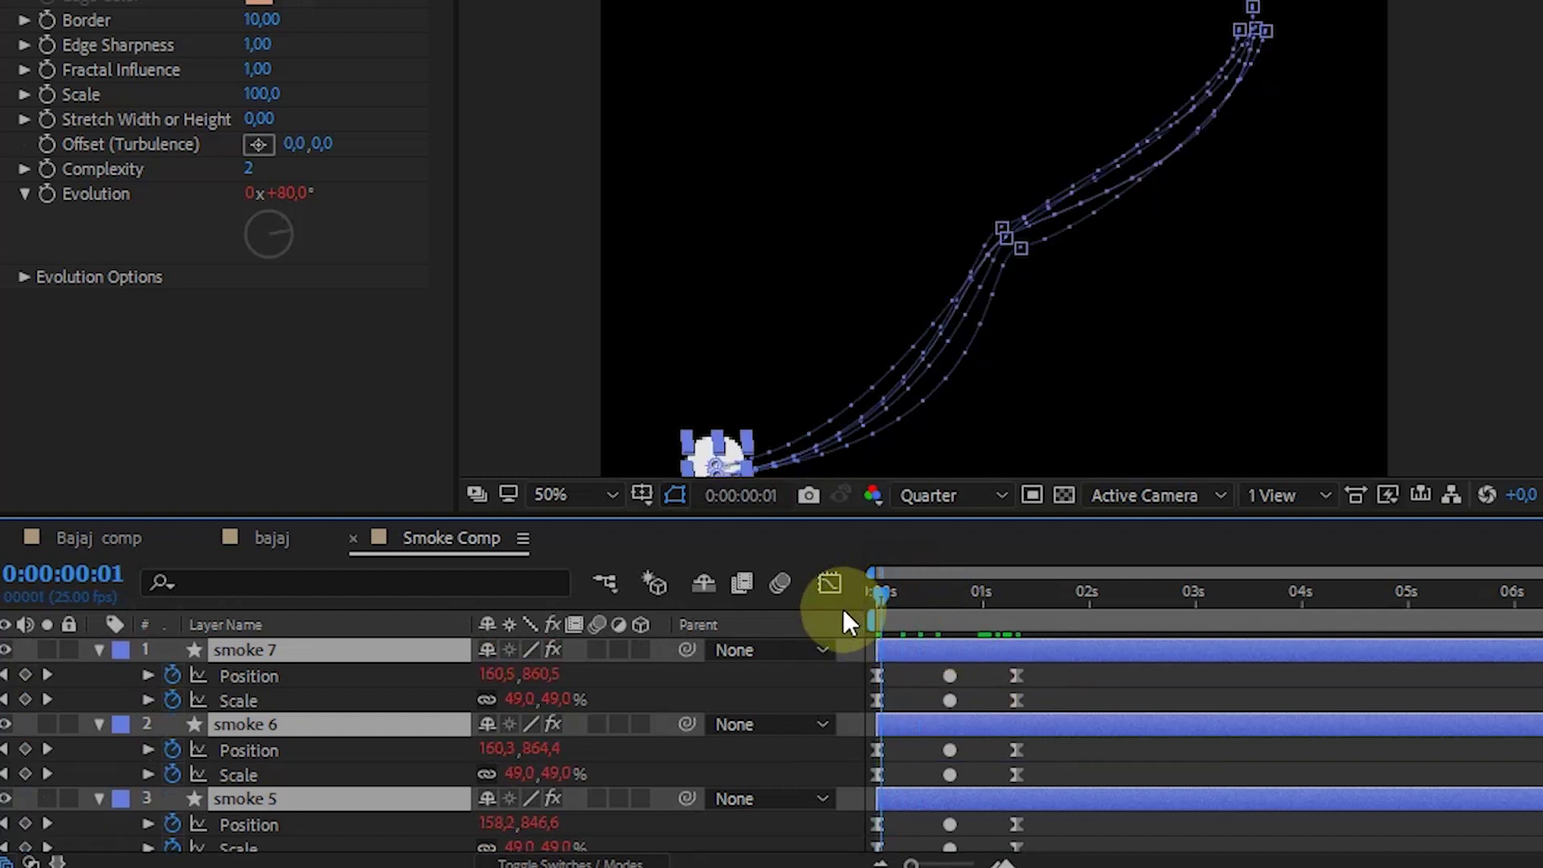
left_click(928, 653)
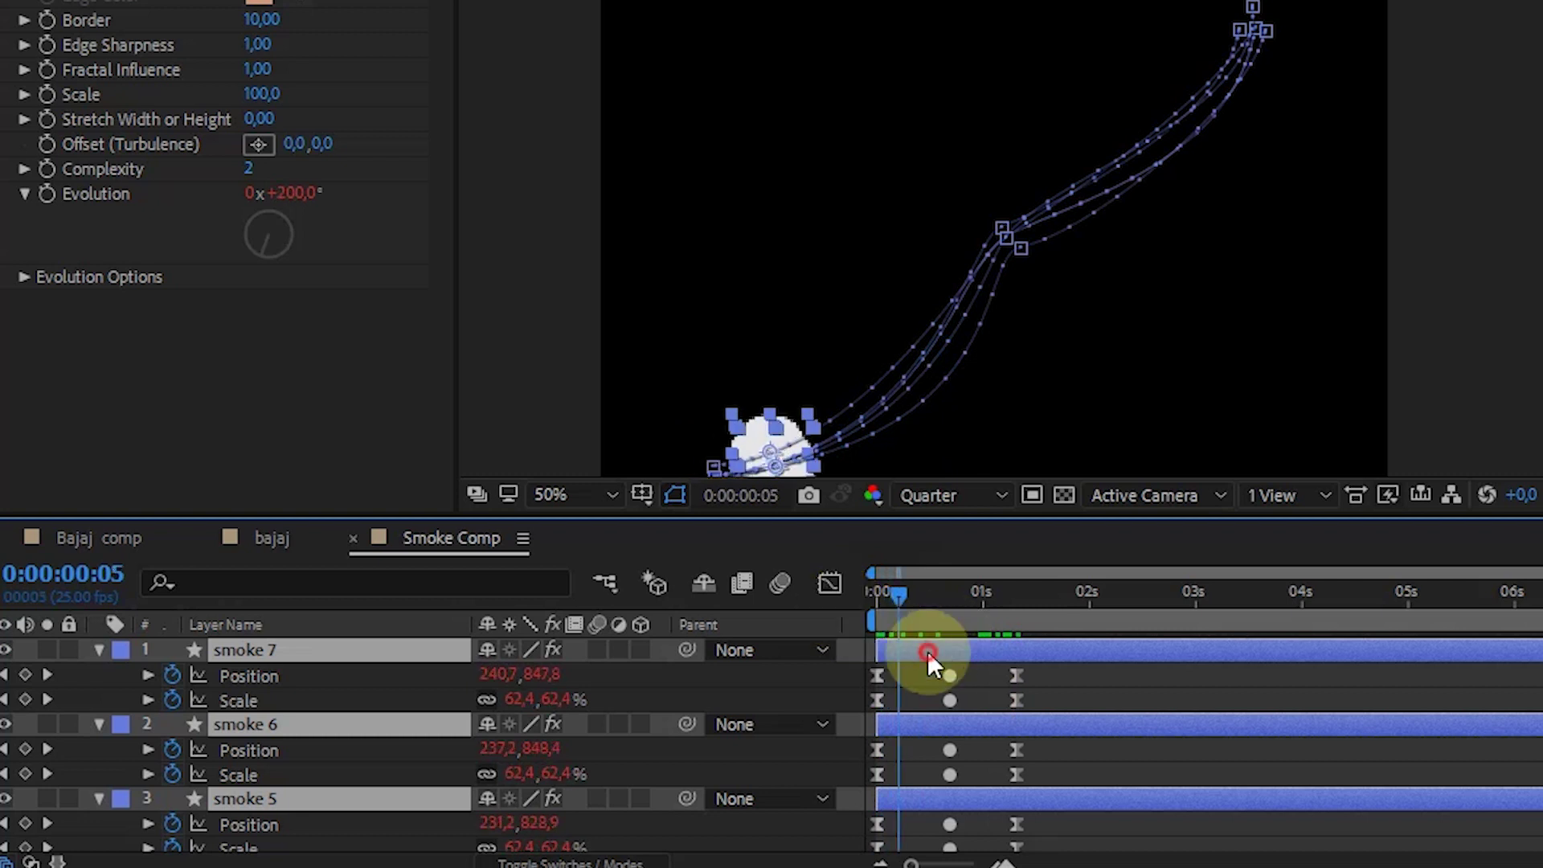
left_click_drag(939, 649, 951, 652)
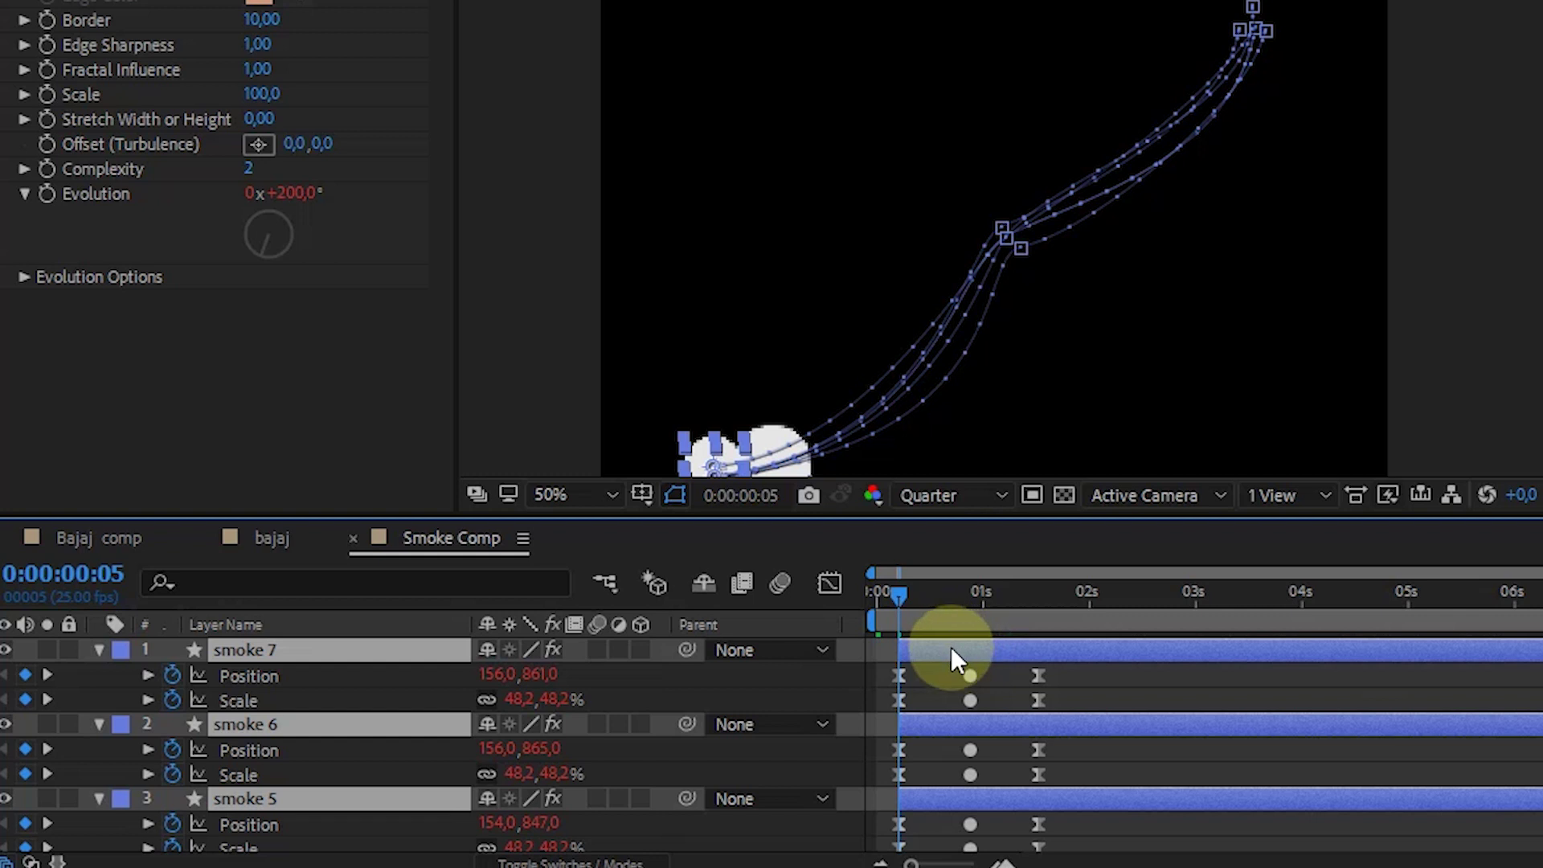
left_click(934, 704)
scroll(934, 704, "down", 1)
scroll(896, 756, "down", 2)
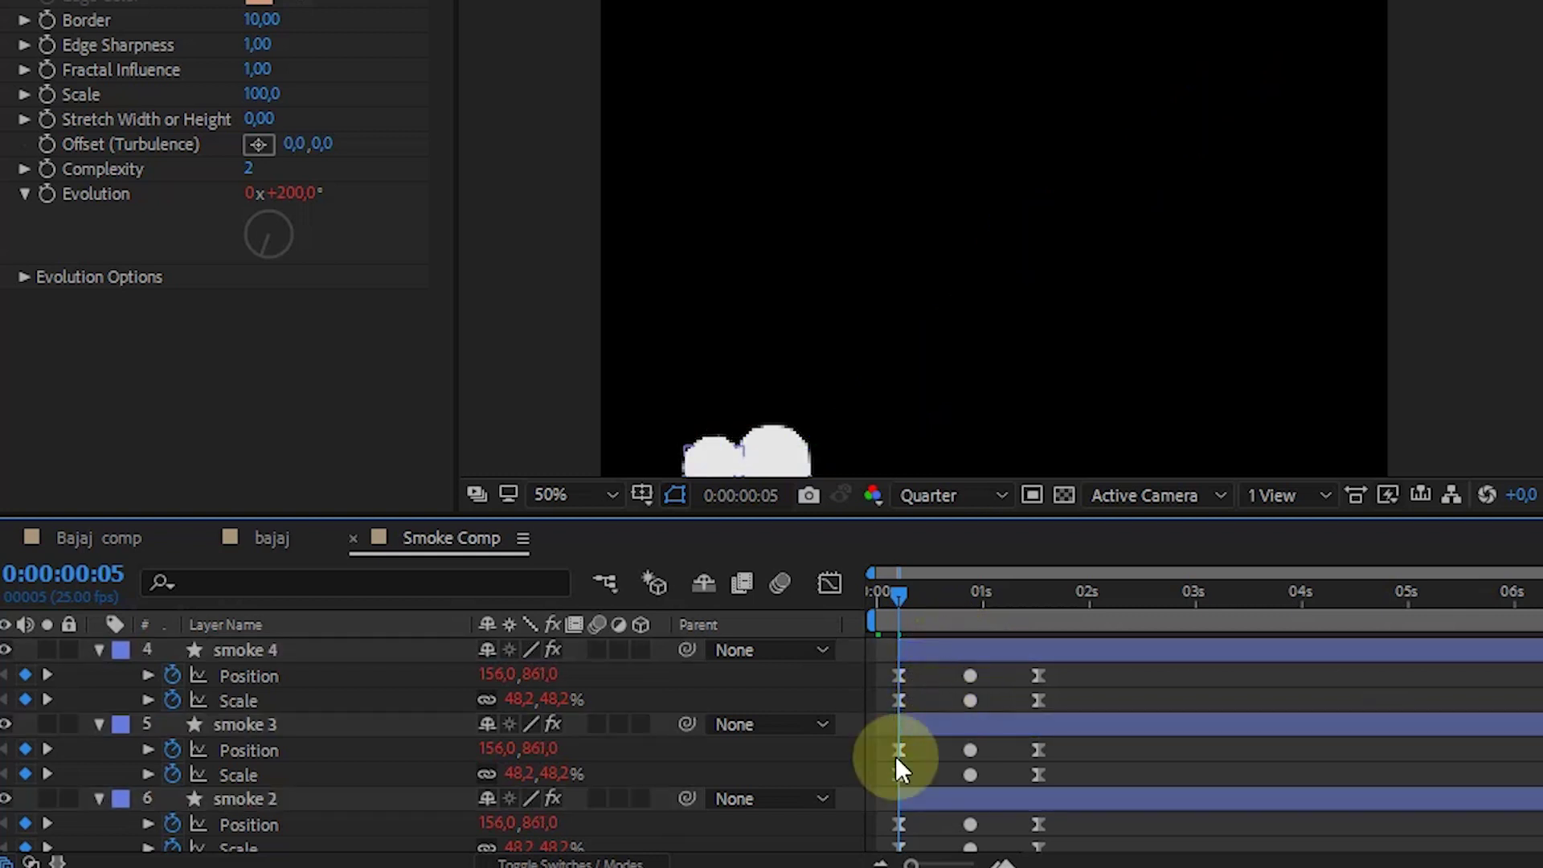
Offset smoke 3 and smoke 4 a few frames later than the layers below
left_click(256, 805)
left_click(247, 724)
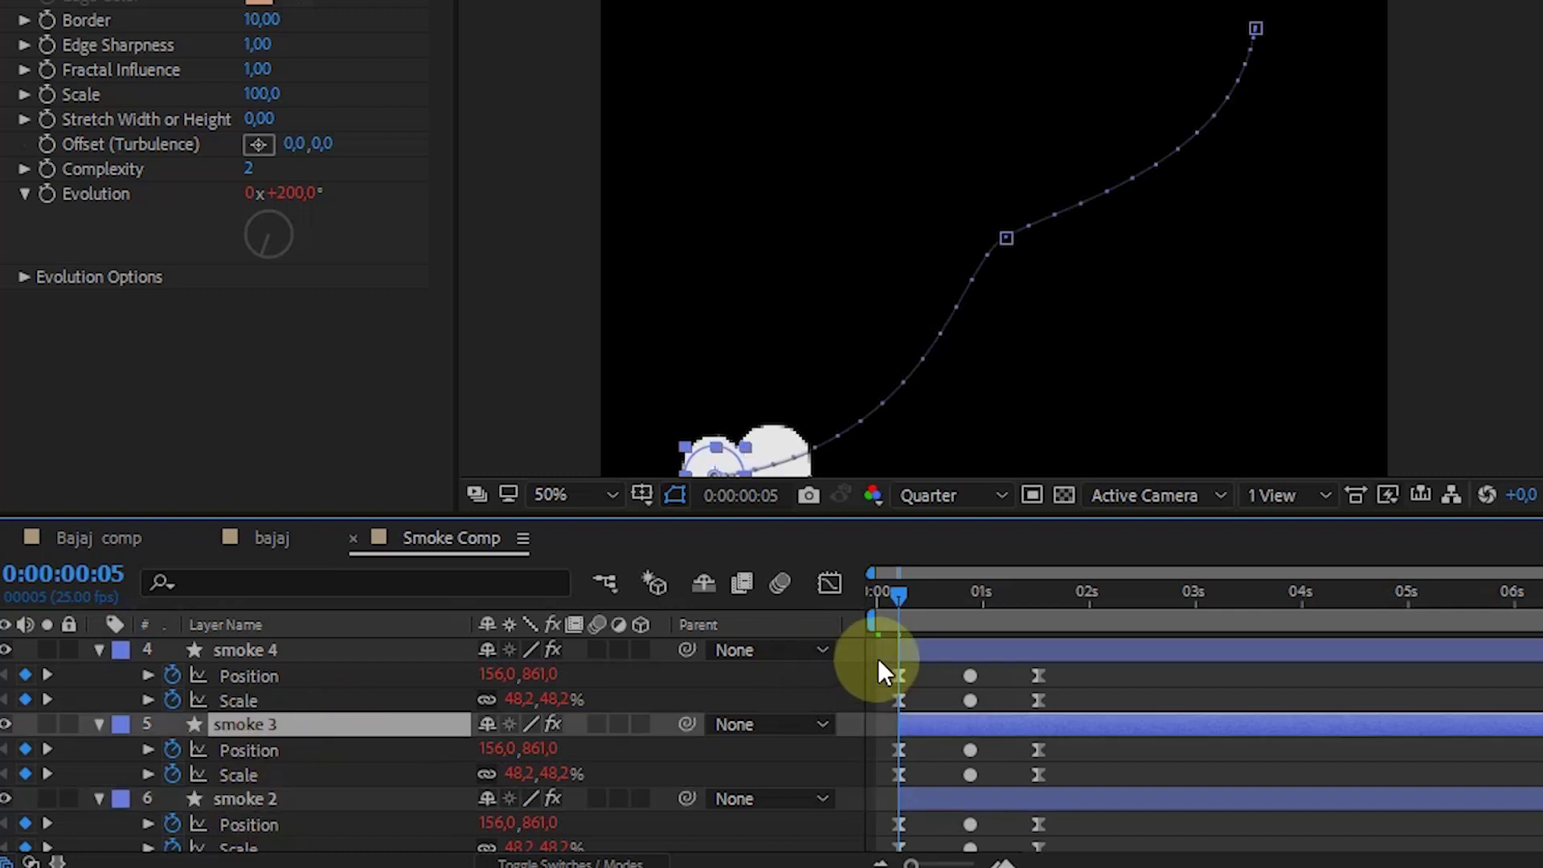
left_click_drag(920, 650, 948, 653)
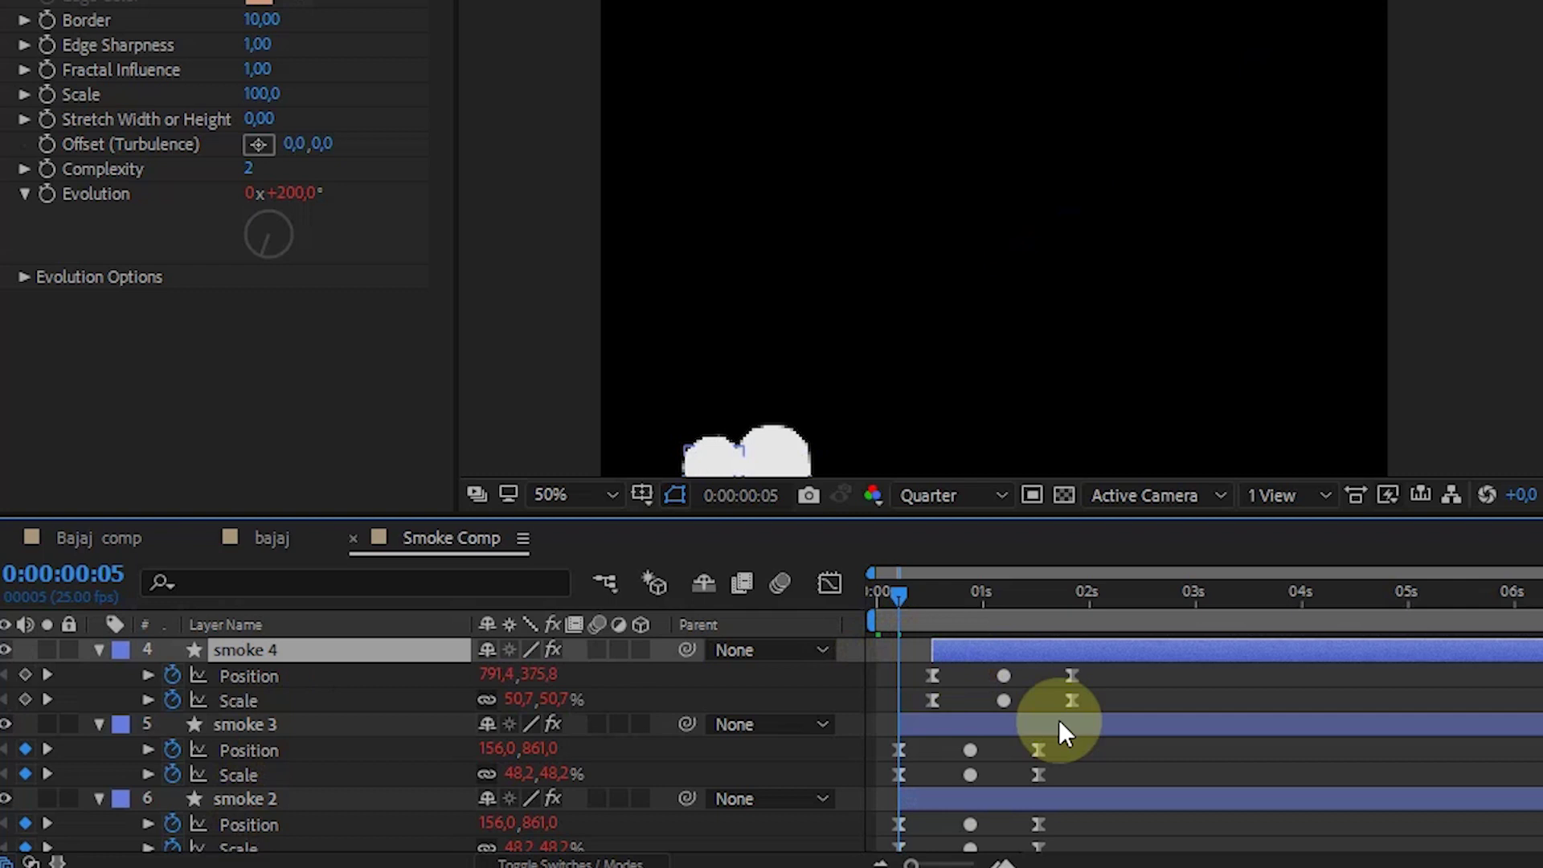
left_click_drag(960, 720, 993, 710)
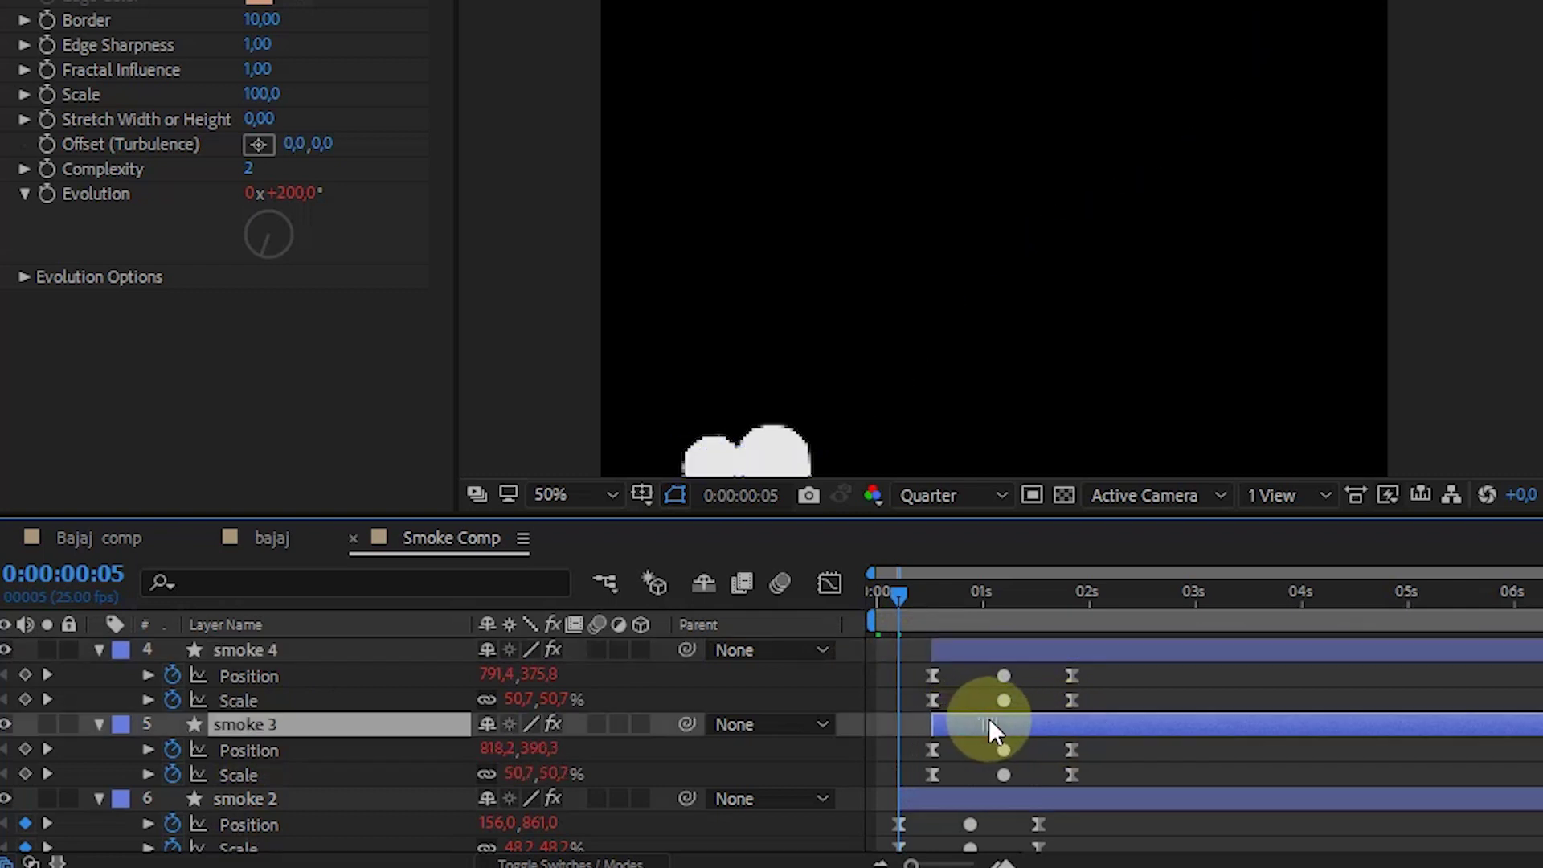
left_click_drag(988, 652, 1024, 657)
scroll(1043, 689, "up", 2)
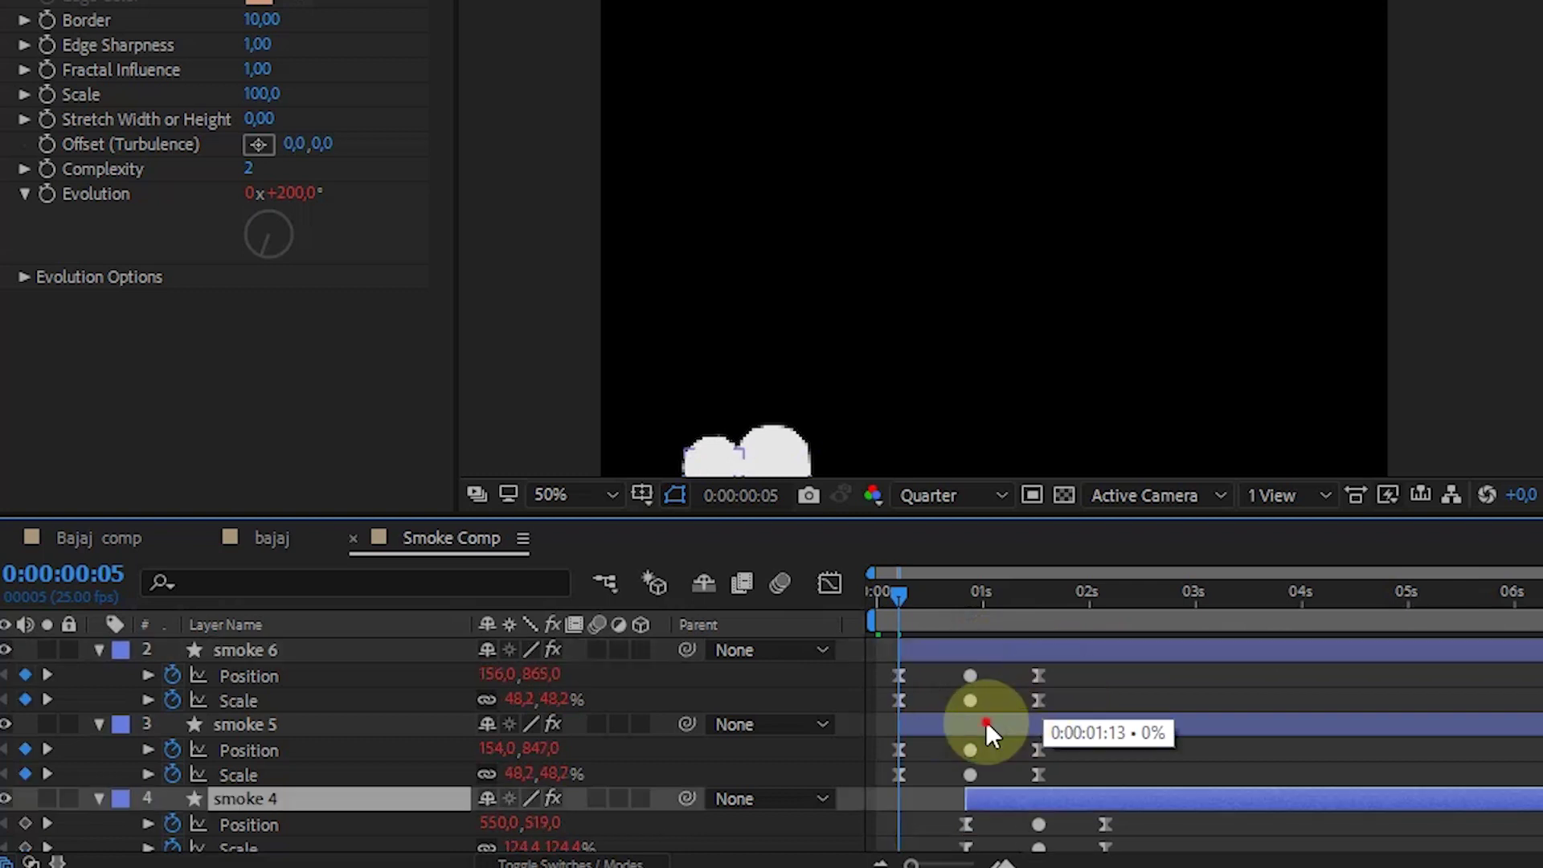
Push smoke 5 and smoke 6 later in time, nudging each to fine-tune its start
left_click_drag(1077, 725, 1086, 725)
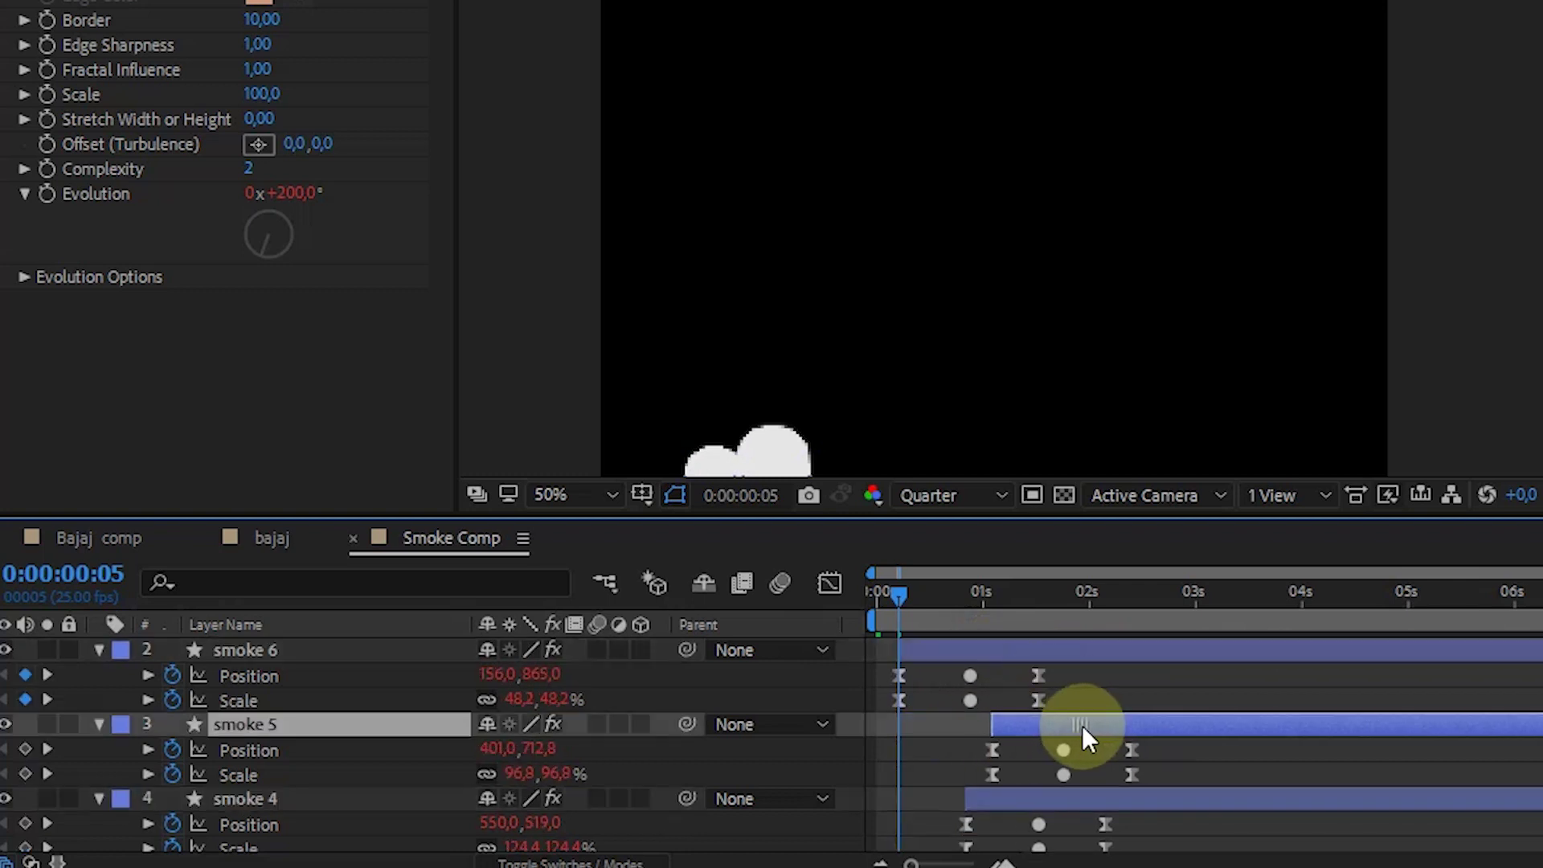
left_click_drag(1019, 648, 1144, 655)
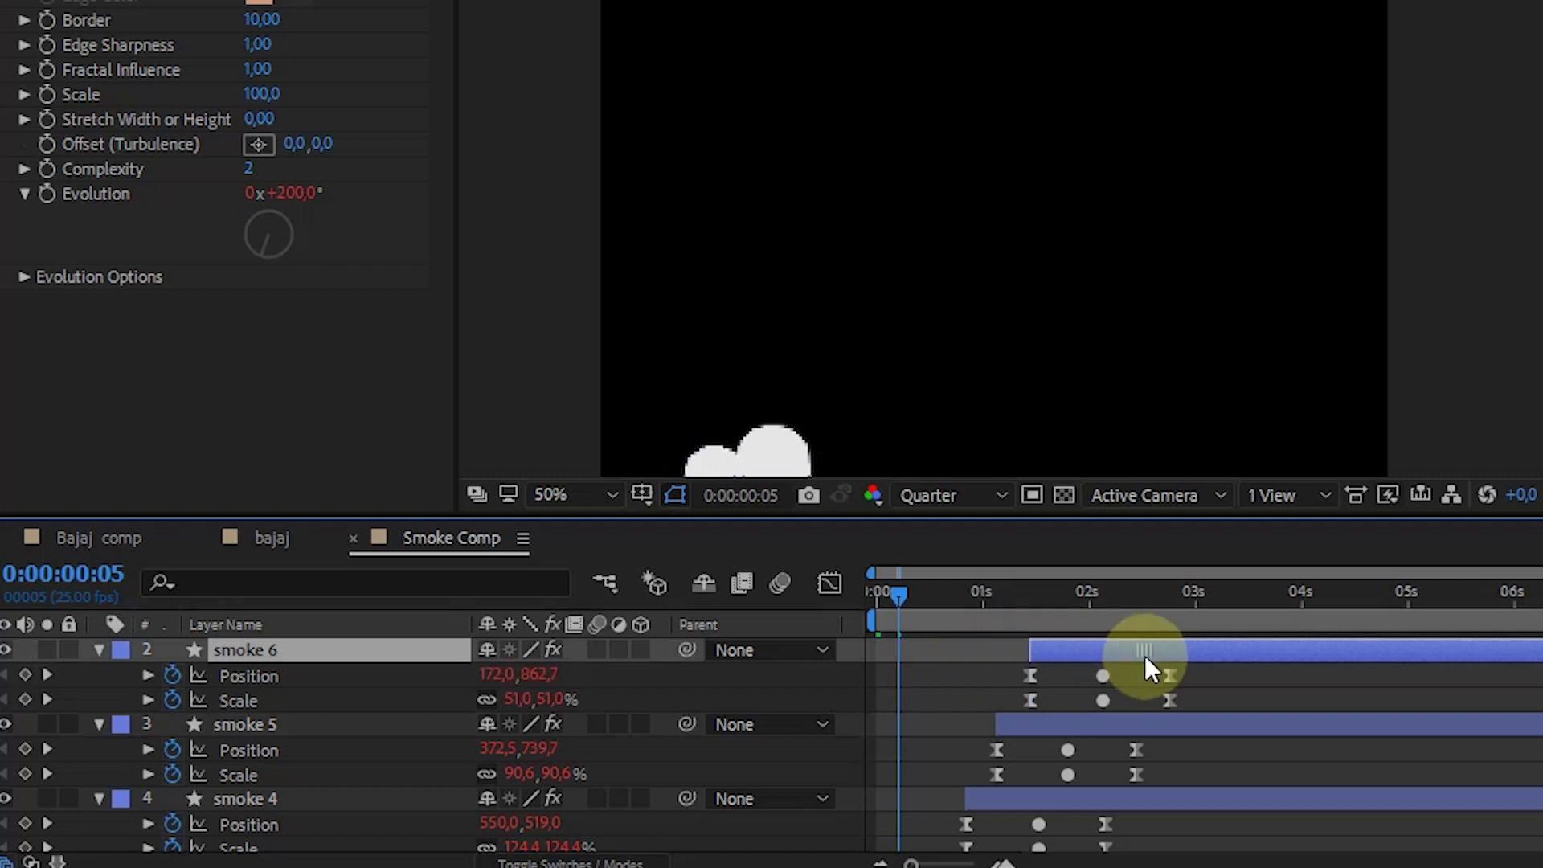
left_click_drag(1040, 725, 1045, 725)
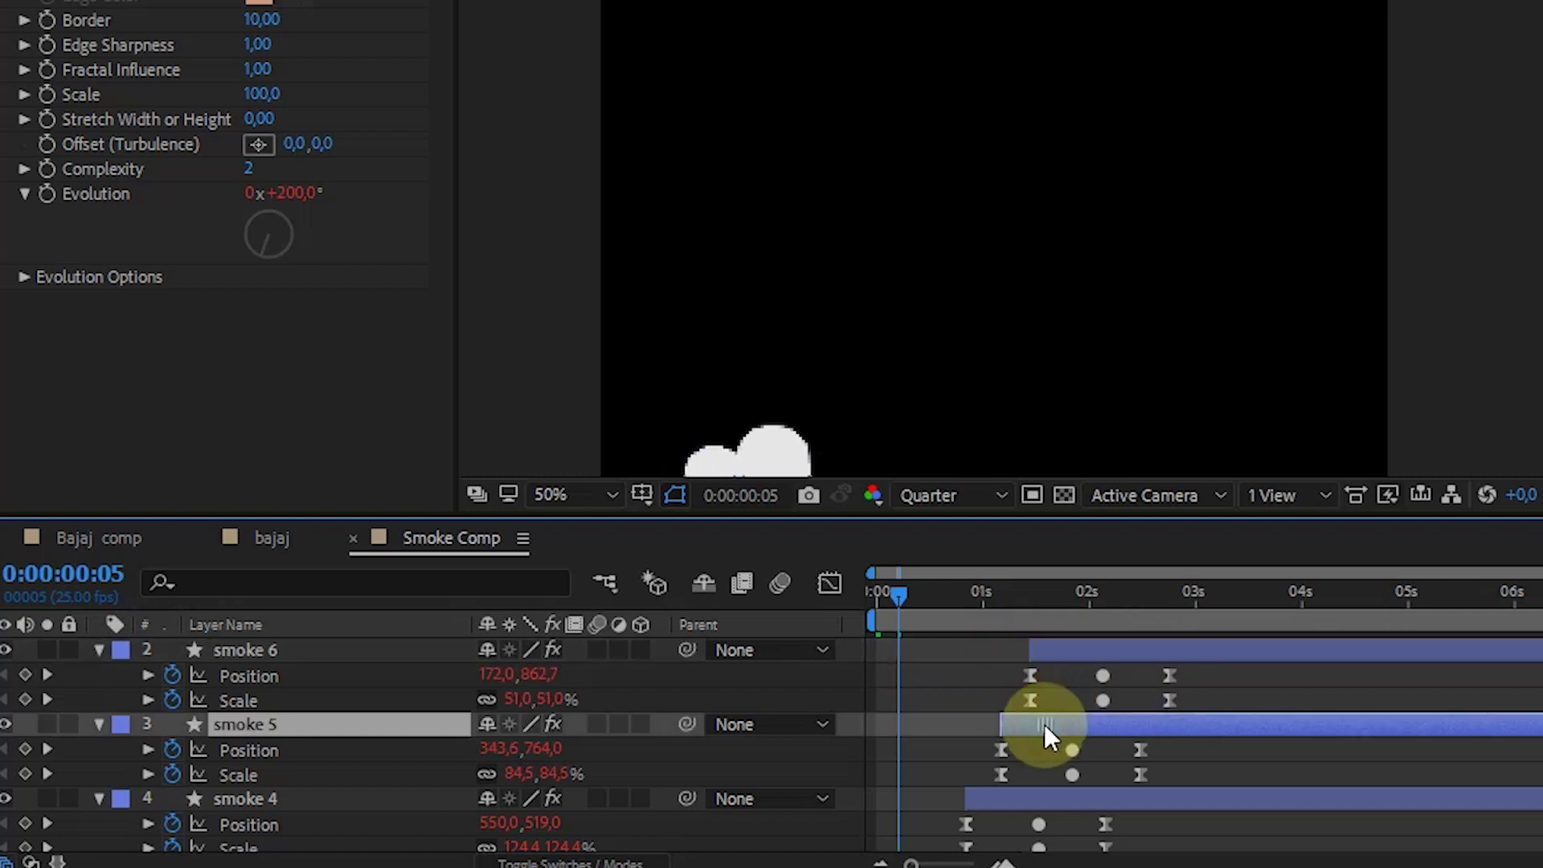
left_click(1070, 652)
left_click_drag(1079, 652, 1089, 651)
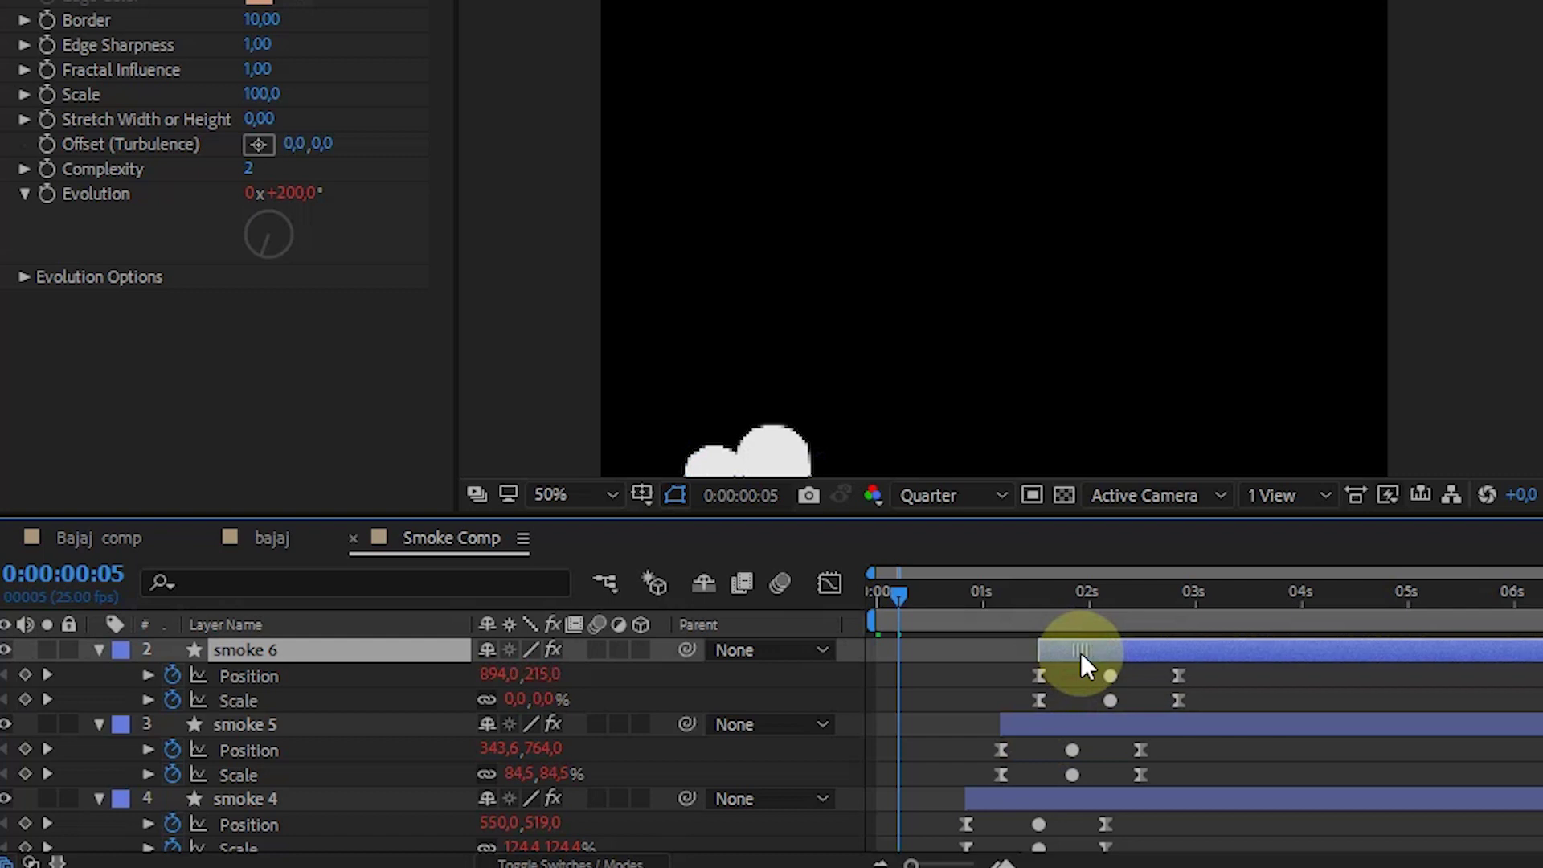
scroll(1043, 758, "down", 3)
Move smoke 7 so it starts latest of all, after smoke 6
left_click(1024, 765)
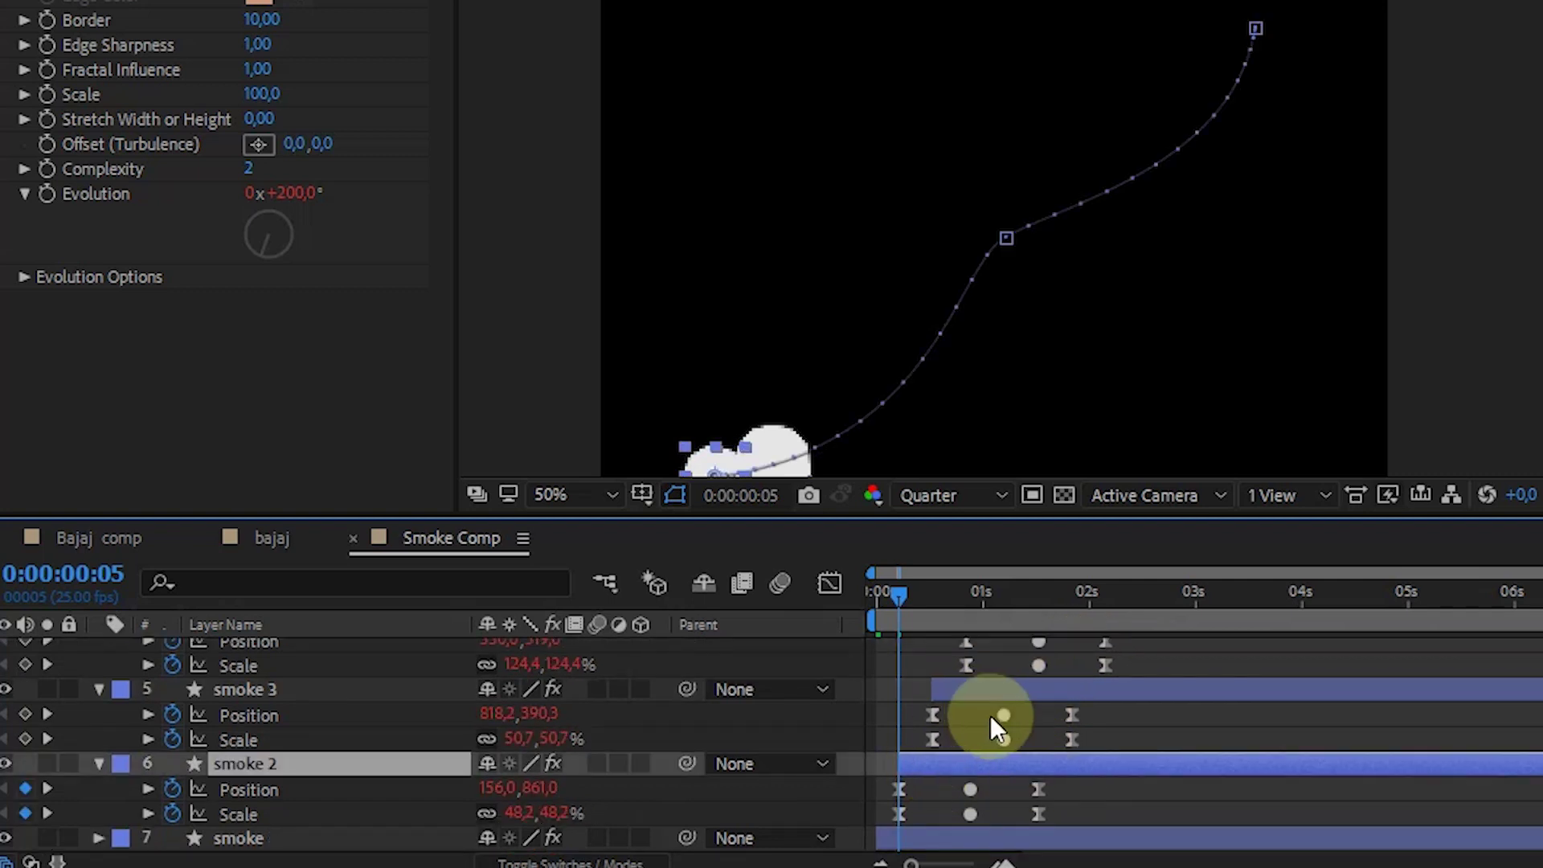
scroll(1034, 693, "up", 1)
scroll(944, 661, "up", 3)
left_click(1068, 675)
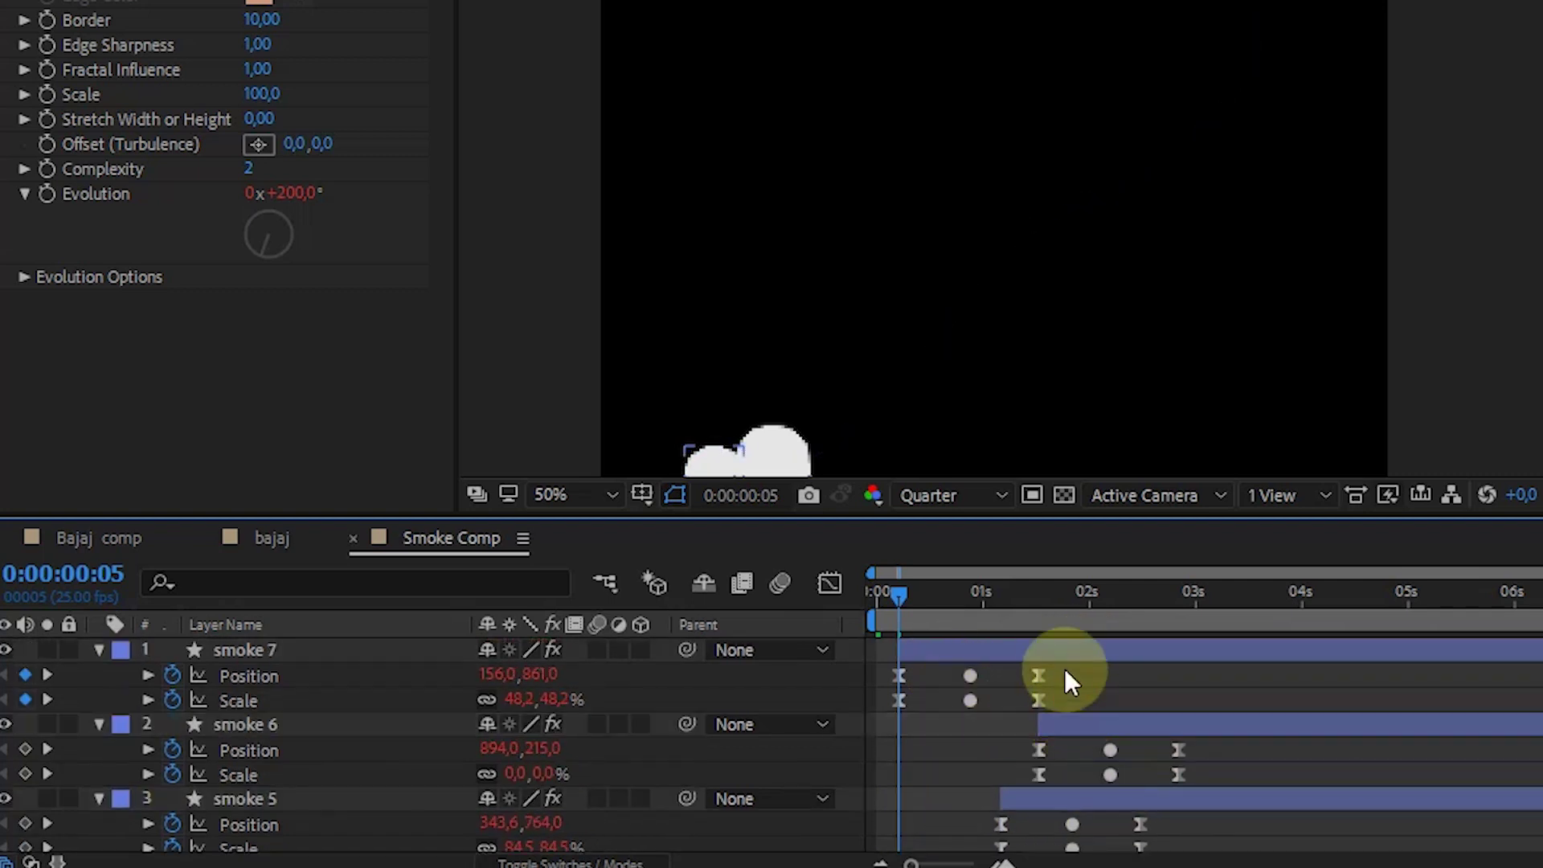
left_click(952, 657)
left_click_drag(1070, 668, 1121, 671)
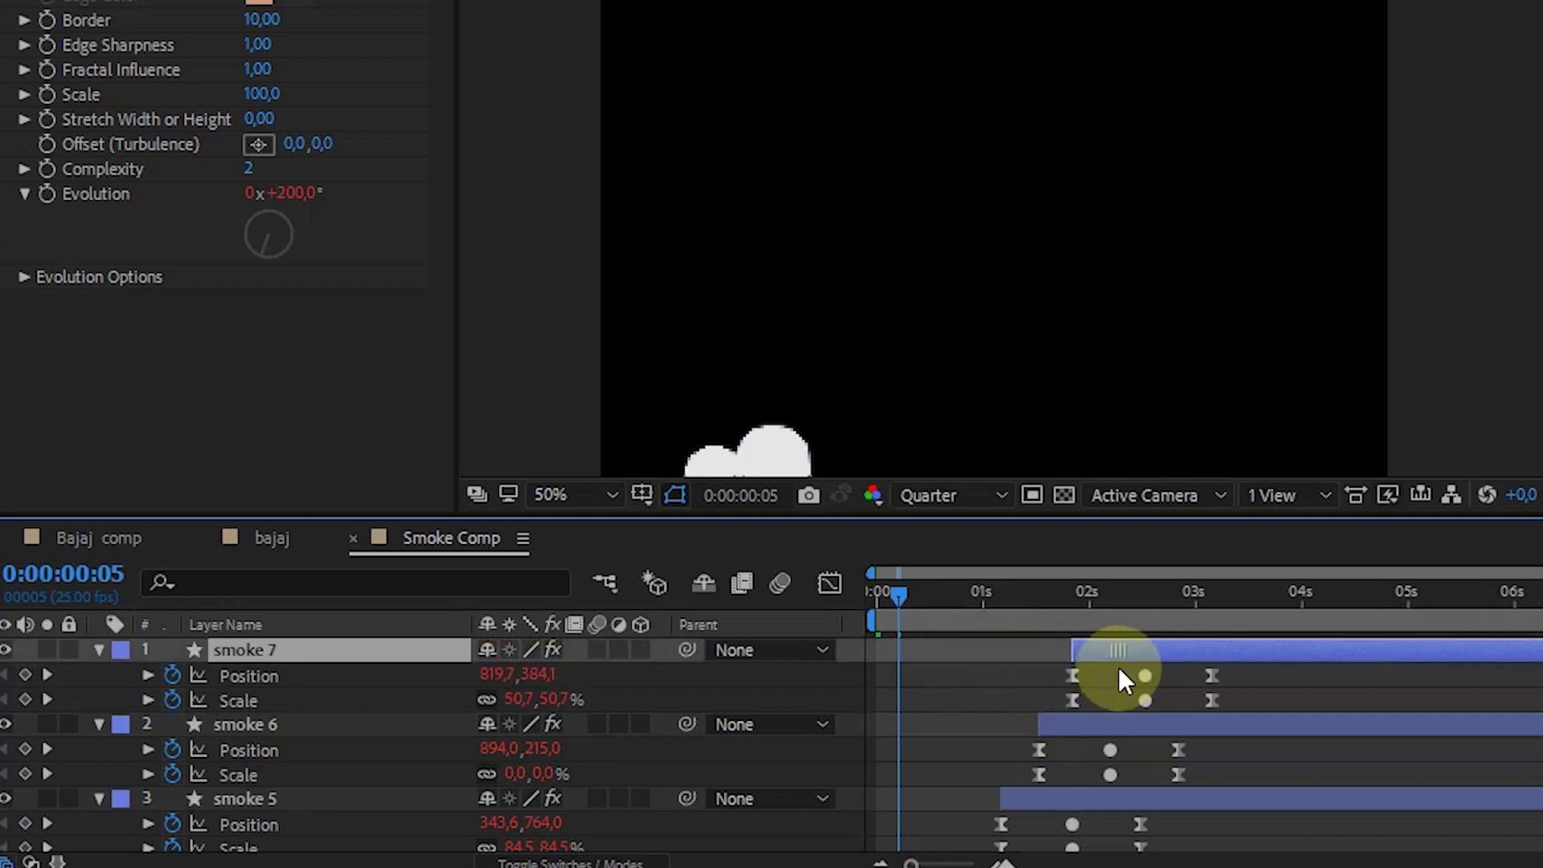
scroll(1098, 759, "down", 4)
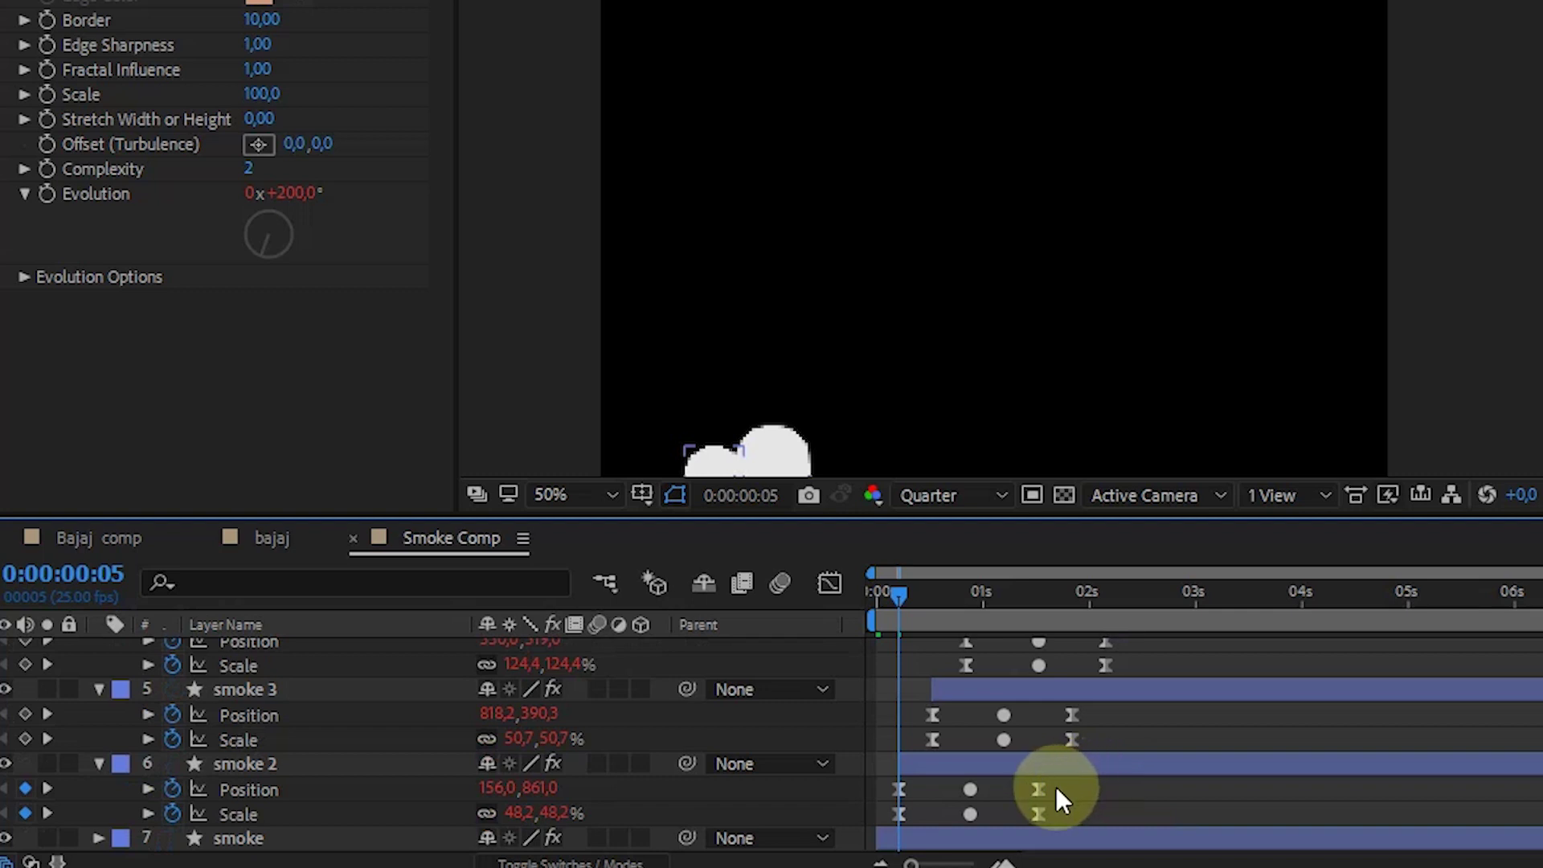
left_click(945, 691, "shift")
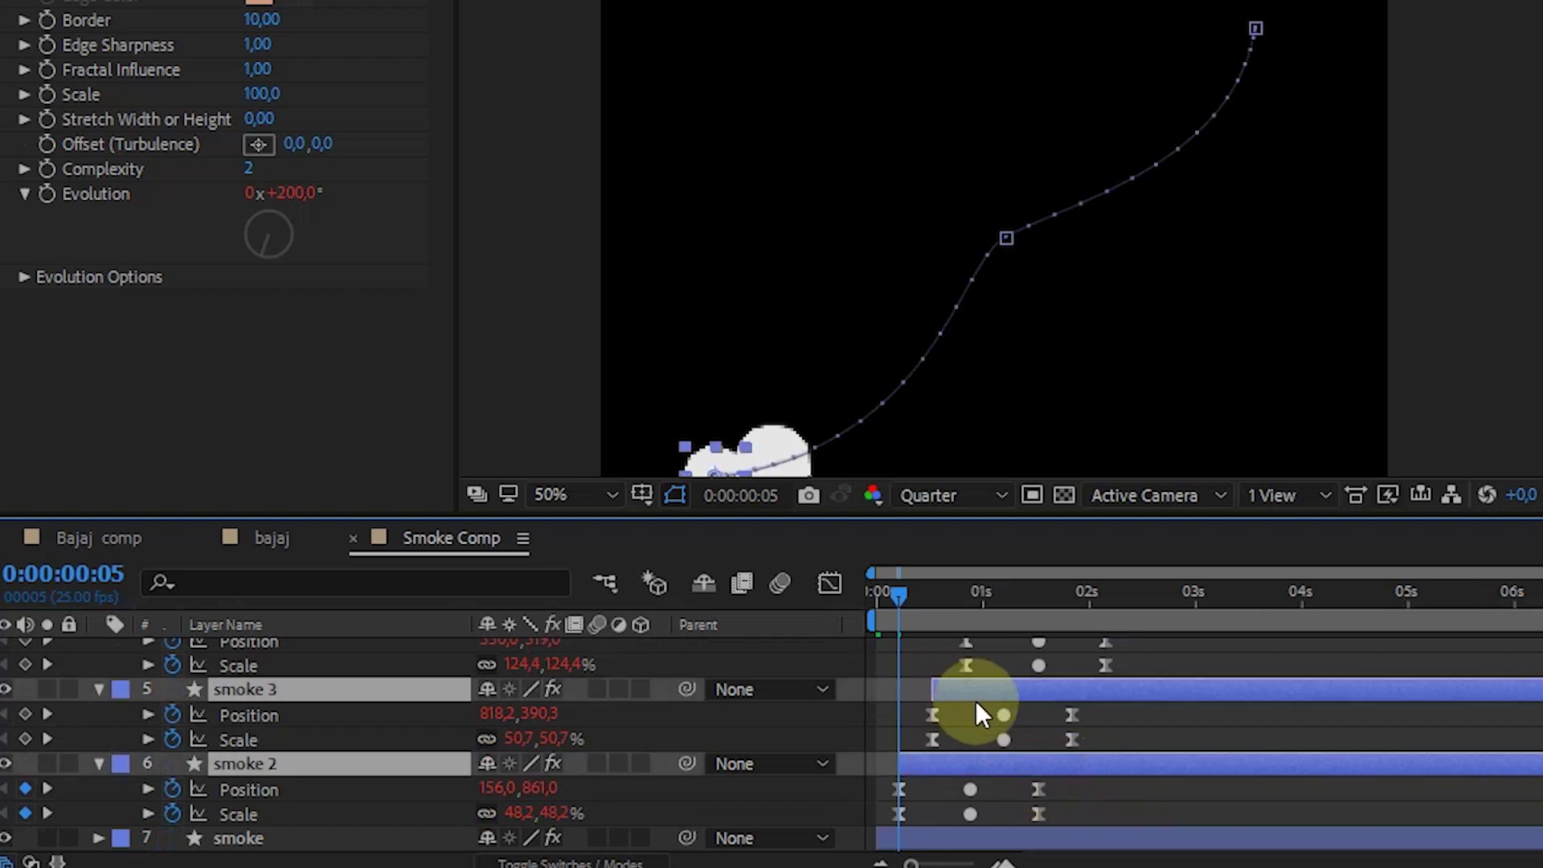
scroll(989, 697, "up", 1)
scroll(1037, 676, "up", 3)
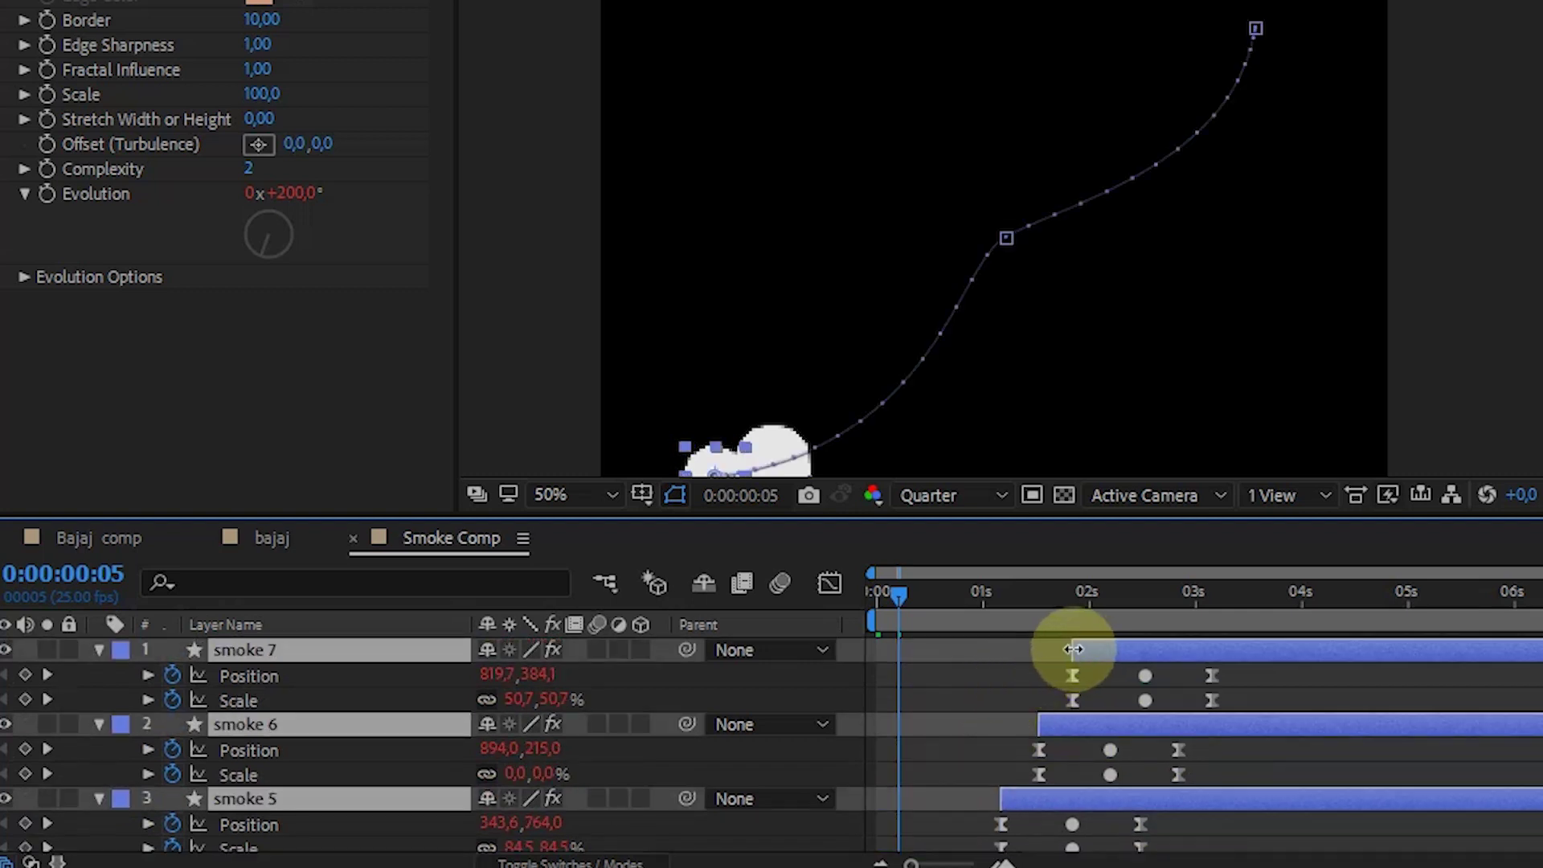
Extend the top smoke layers' start points back to 0s and return to the first frame
left_click_drag(1073, 650, 877, 651)
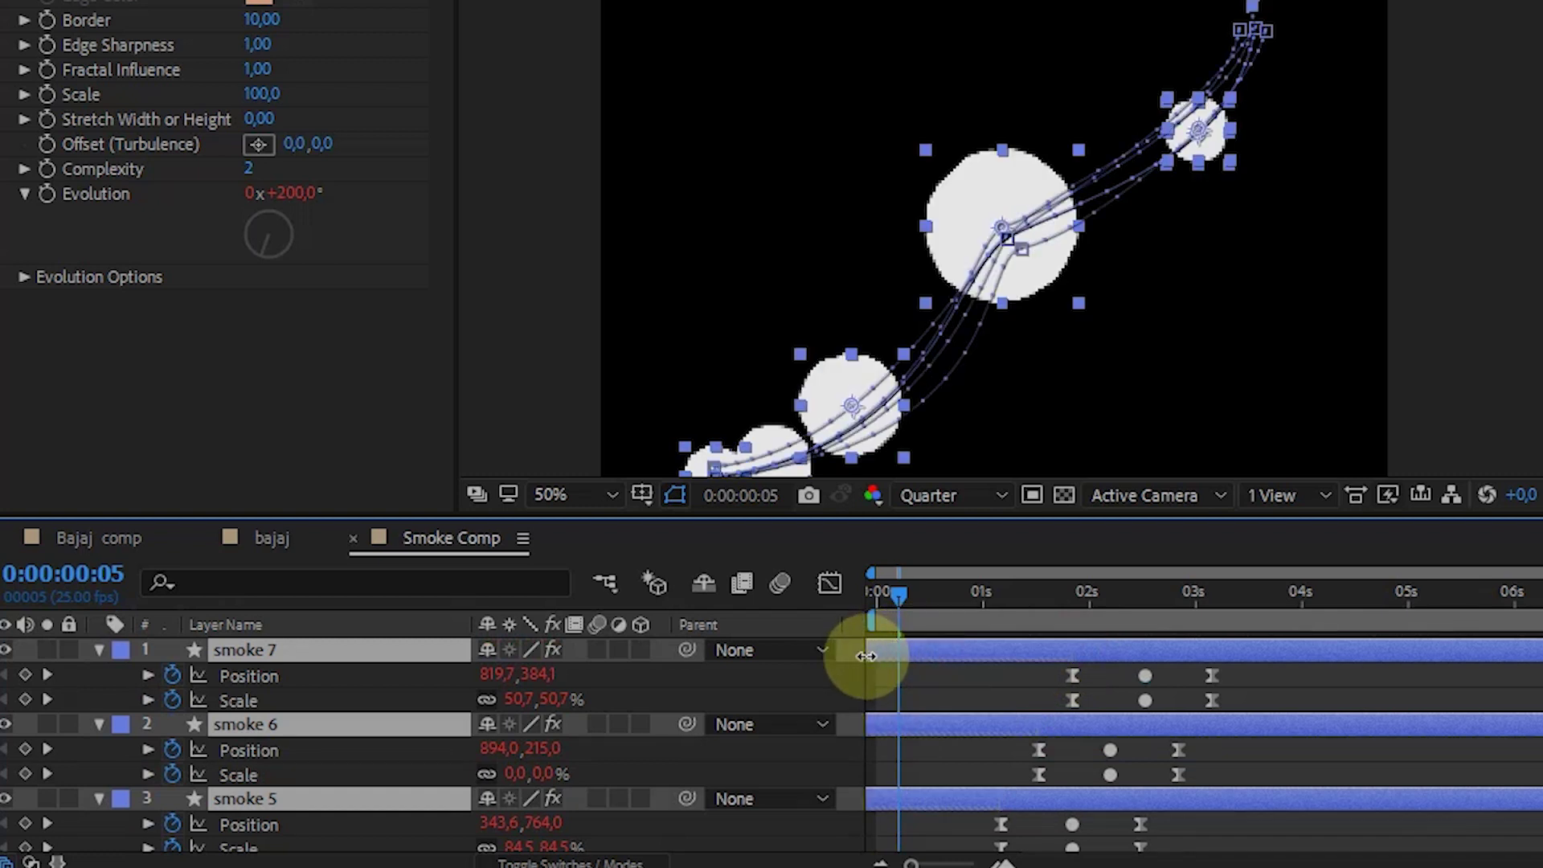
left_click_drag(867, 654, 876, 657)
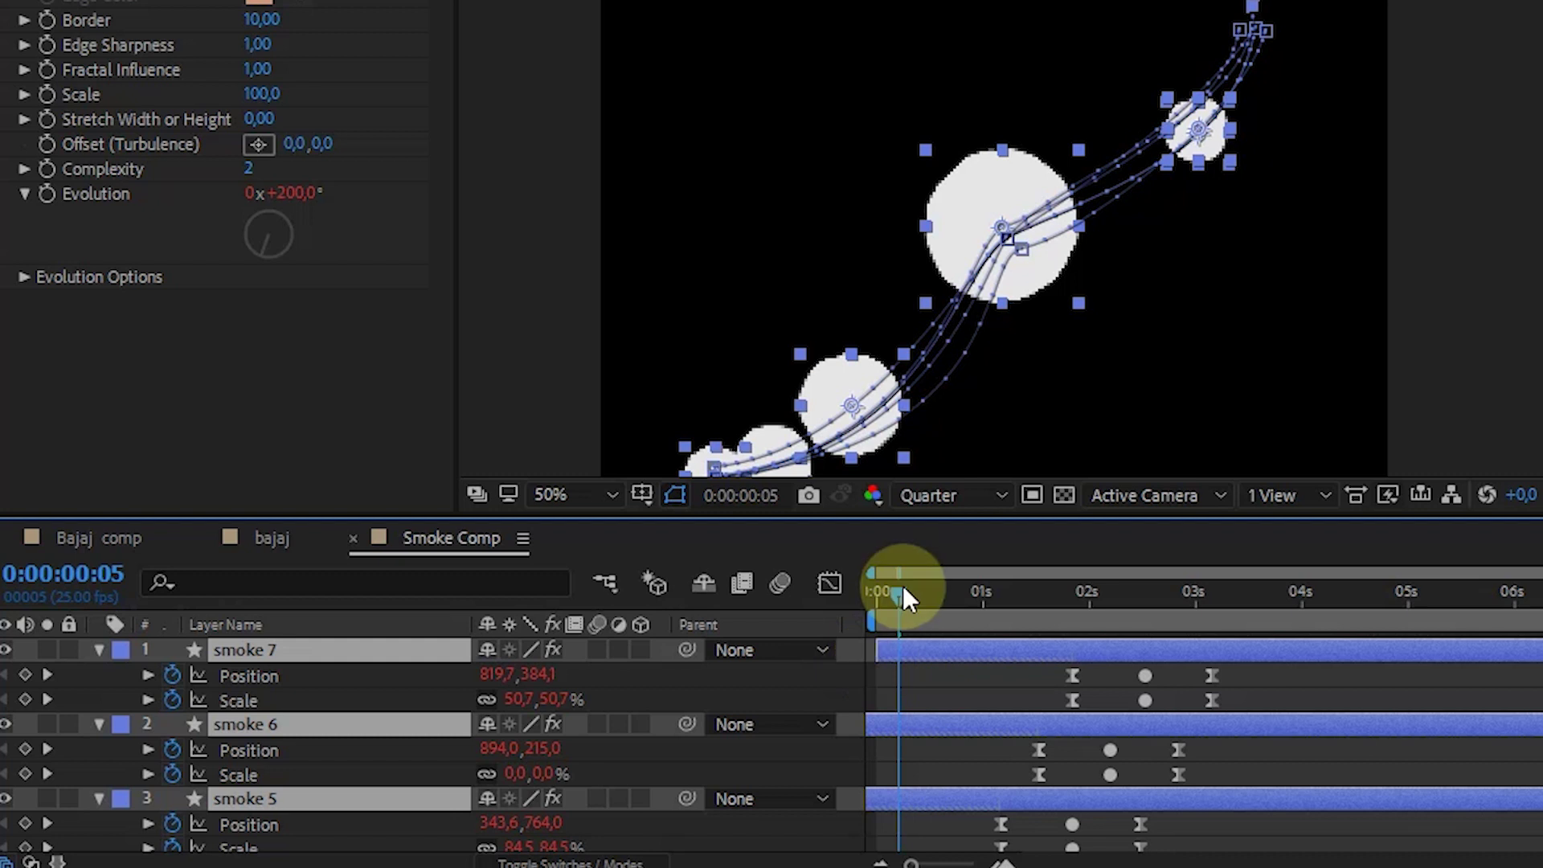
left_click(860, 601)
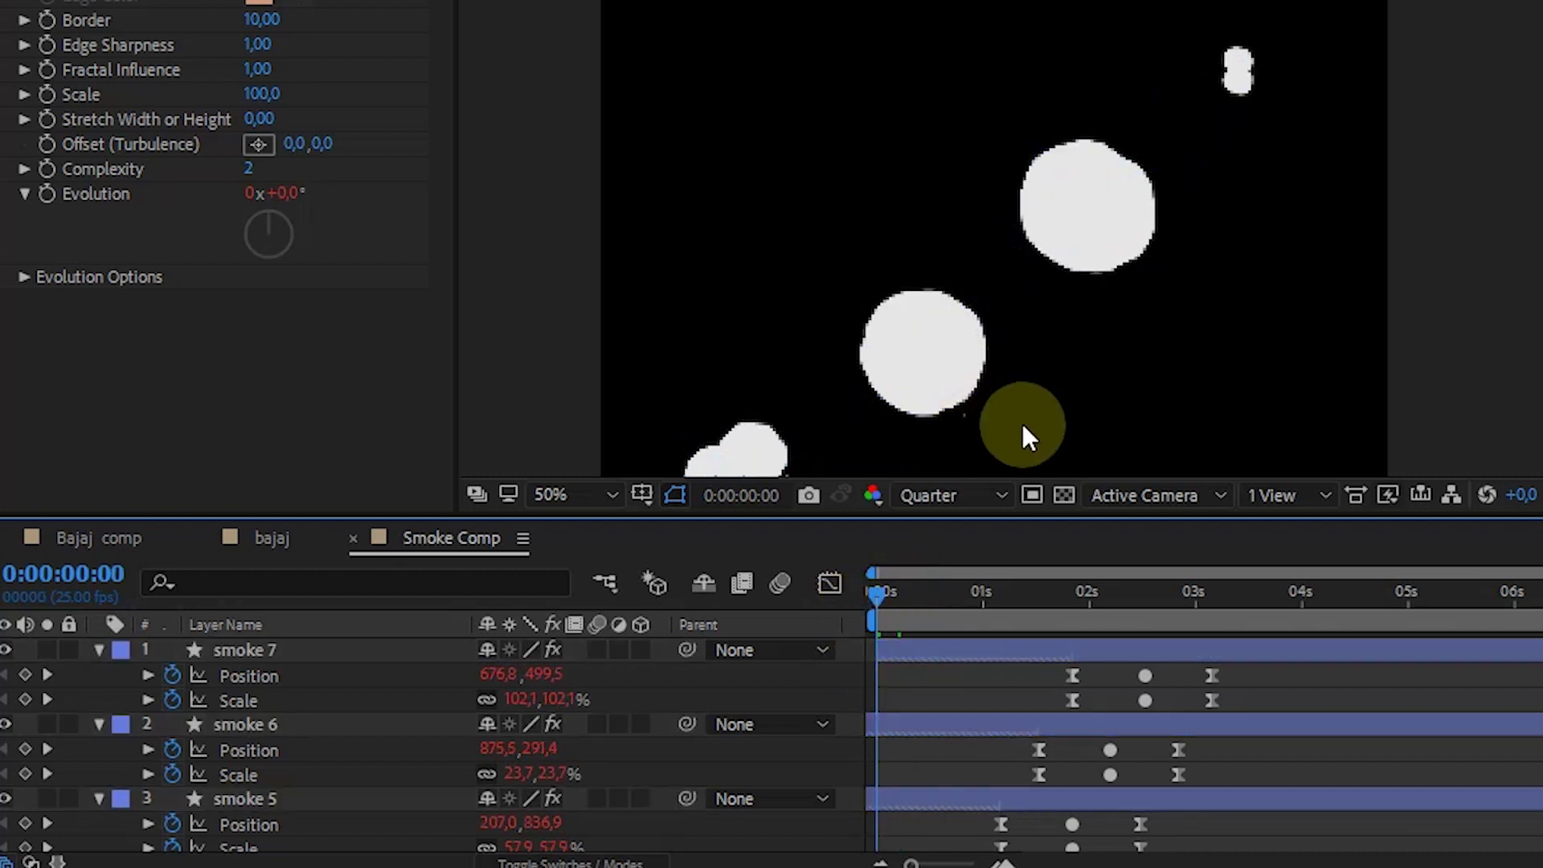
Zoom the viewer out and collapse all smoke layers' animated properties with U
key("comma")
left_click(542, 674)
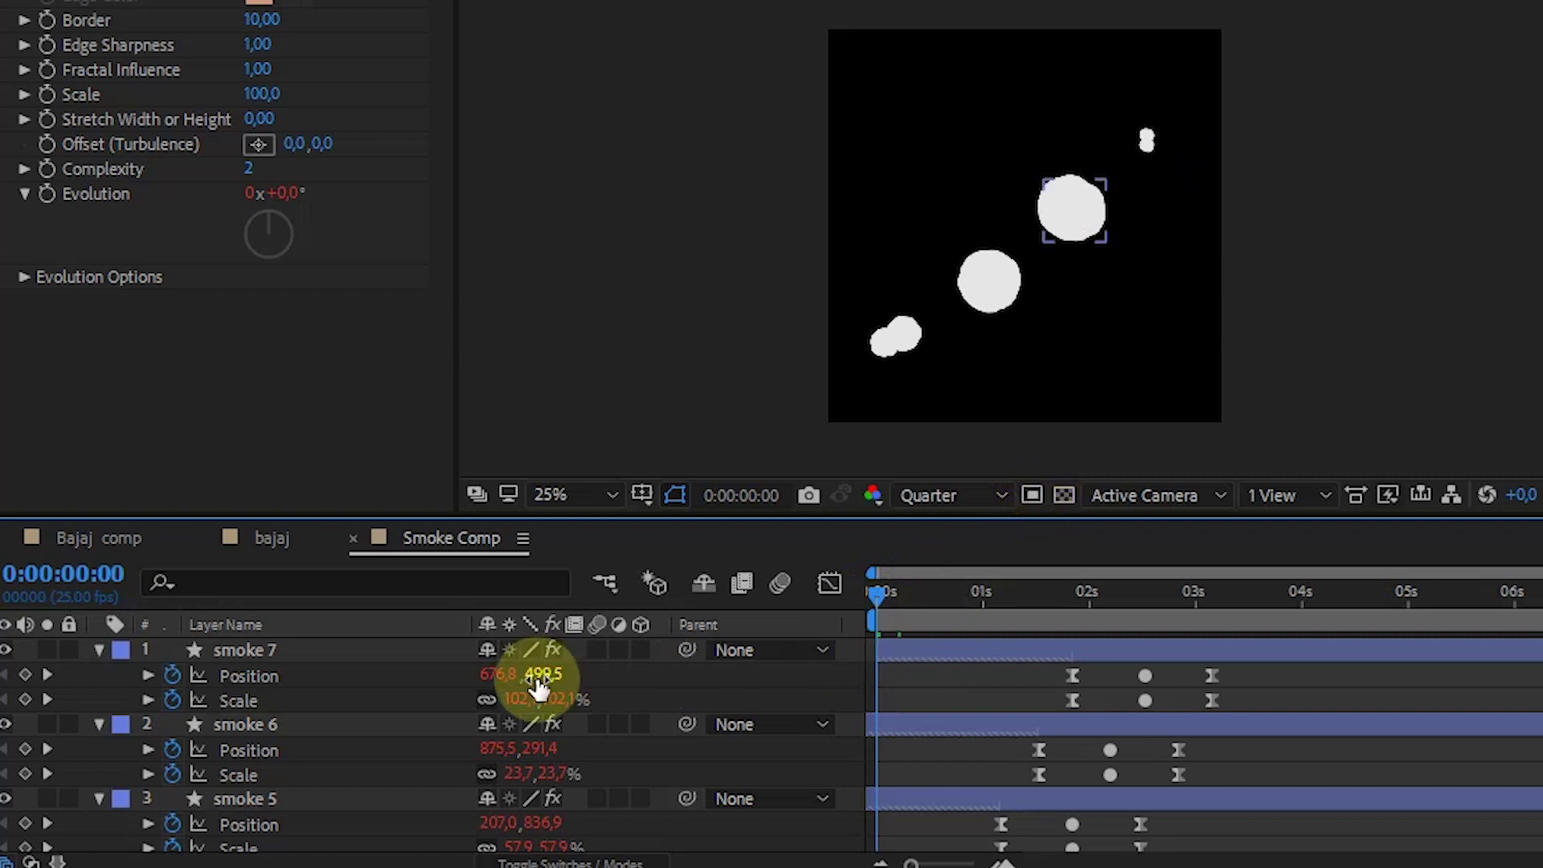
left_click(224, 655)
scroll(310, 765, "down", 3)
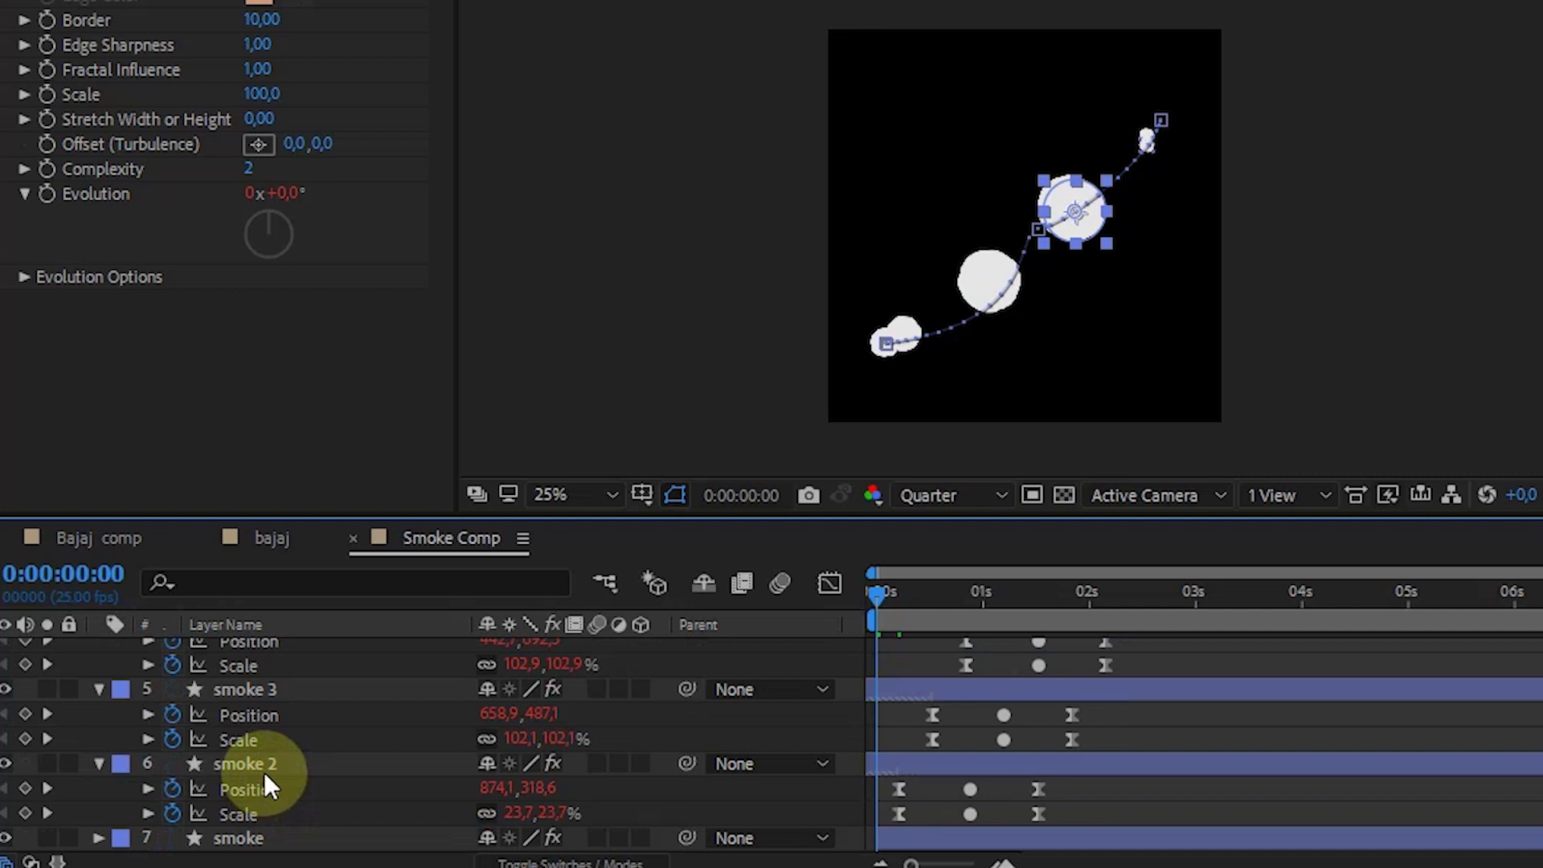
key("u")
Trim smoke 6 through smoke 2 to start at 0s, then select smoke 7 through smoke 2
left_click(905, 771, "shift")
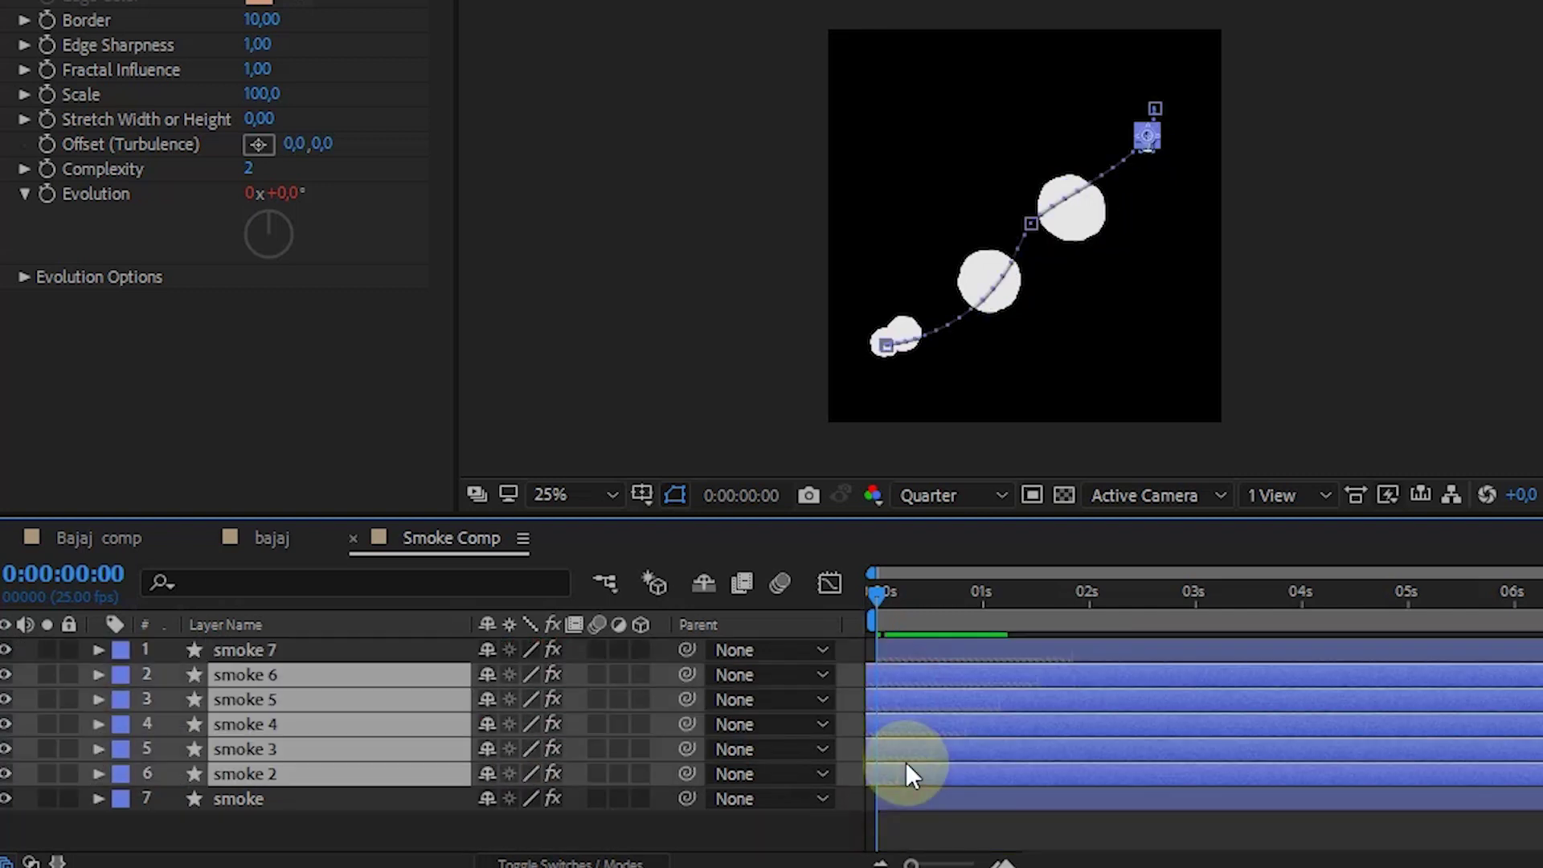
key("bracketleft")
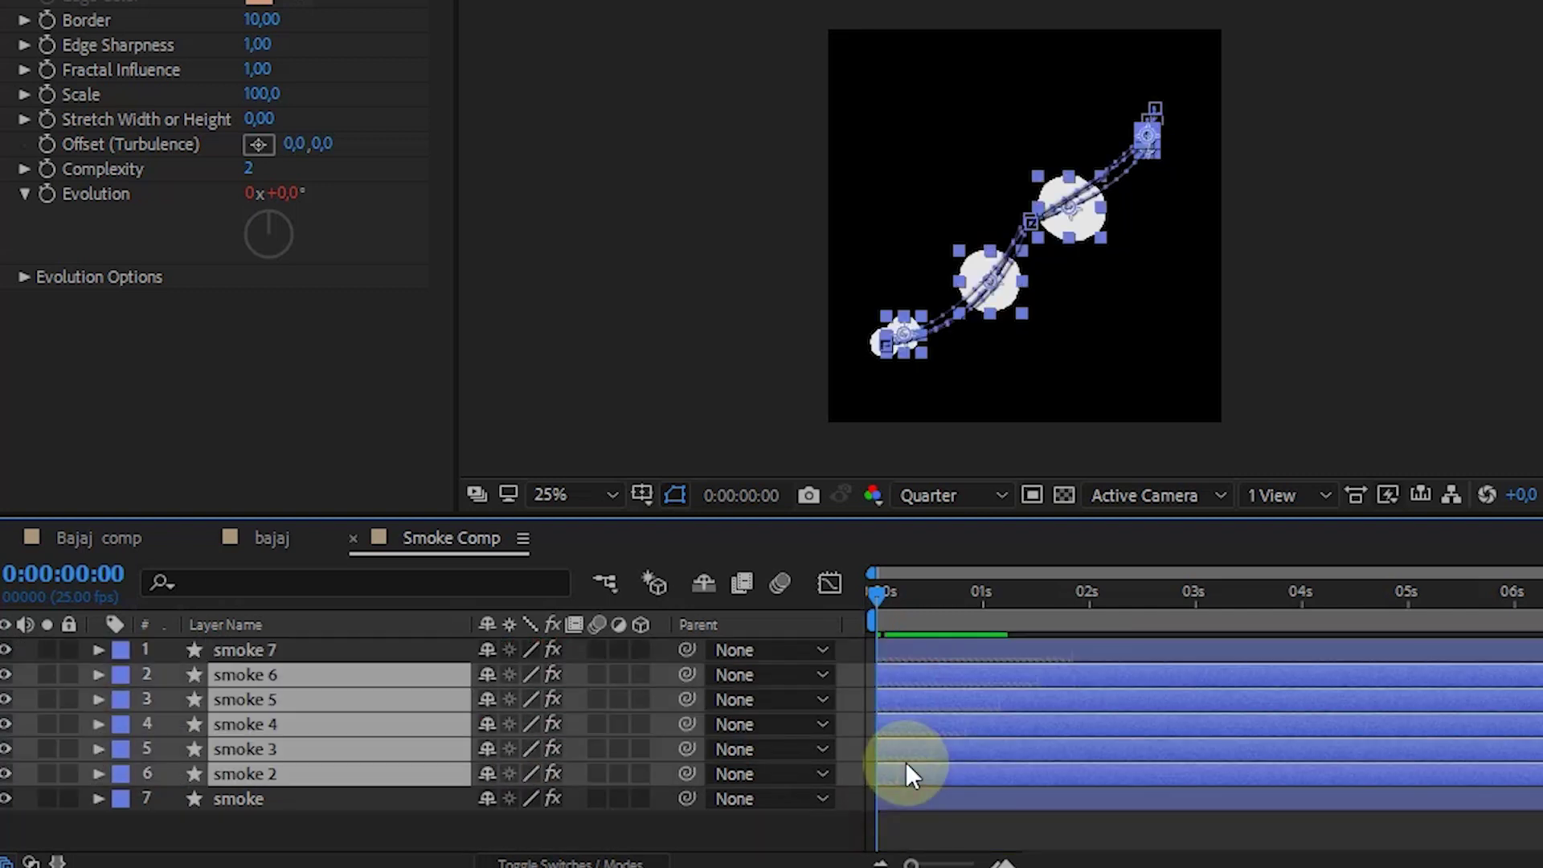
left_click(827, 831)
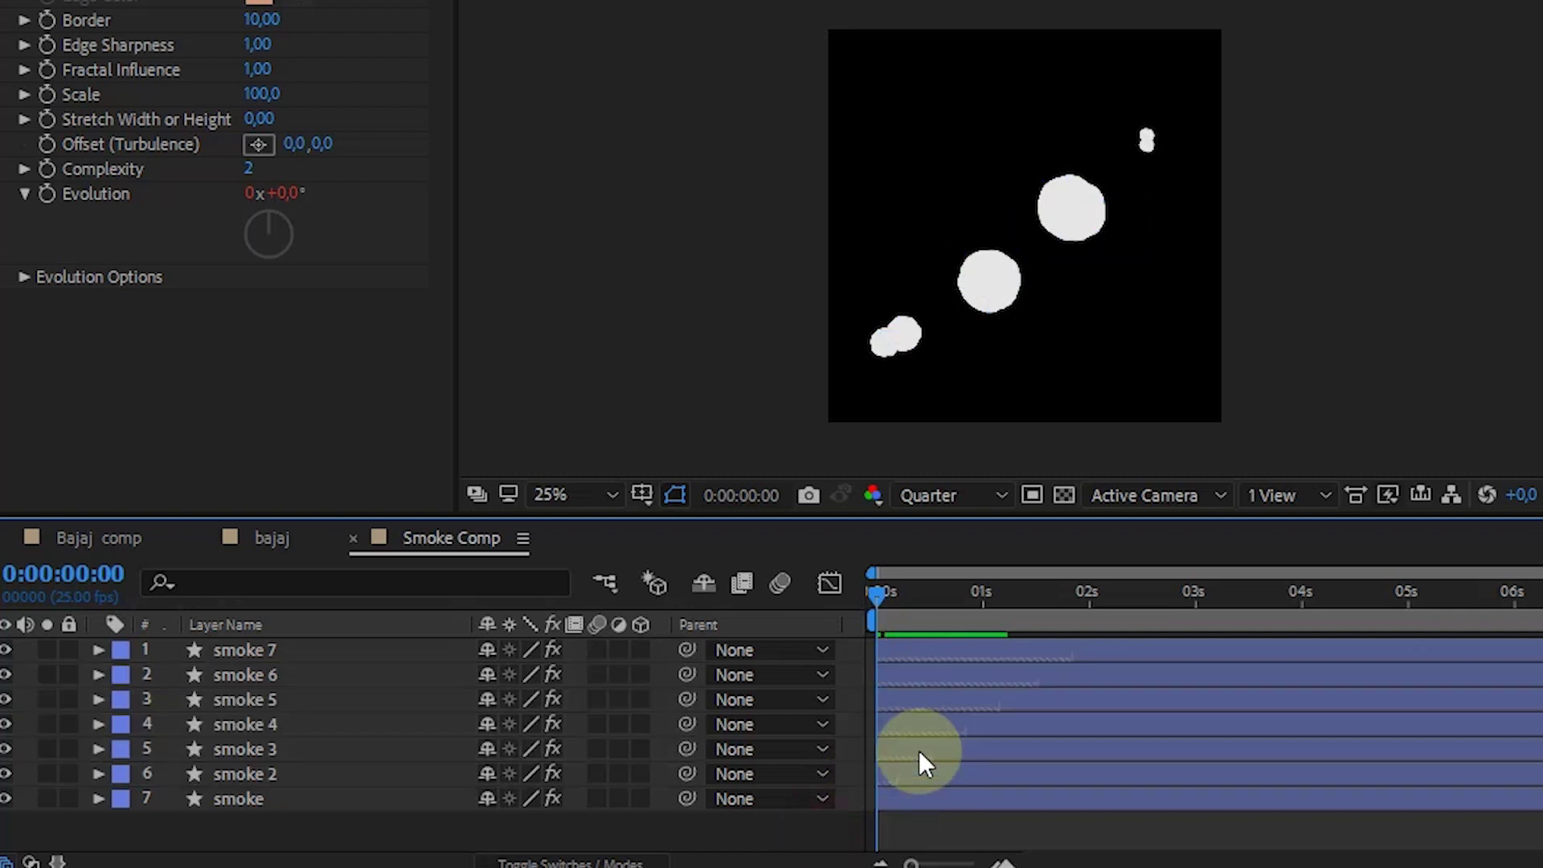
left_click(901, 774)
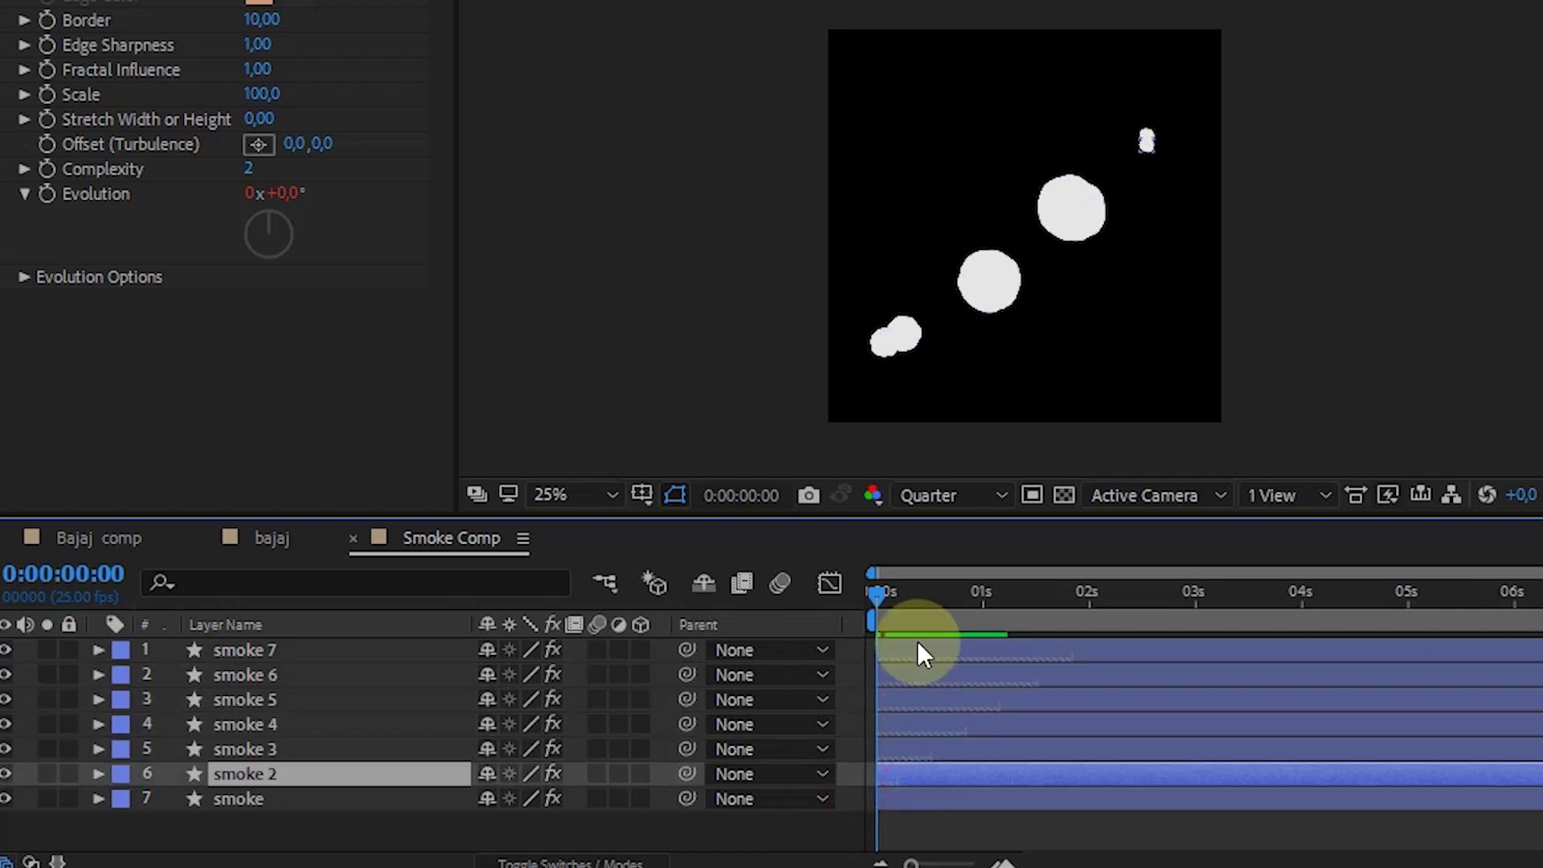
left_click(918, 657, "shift")
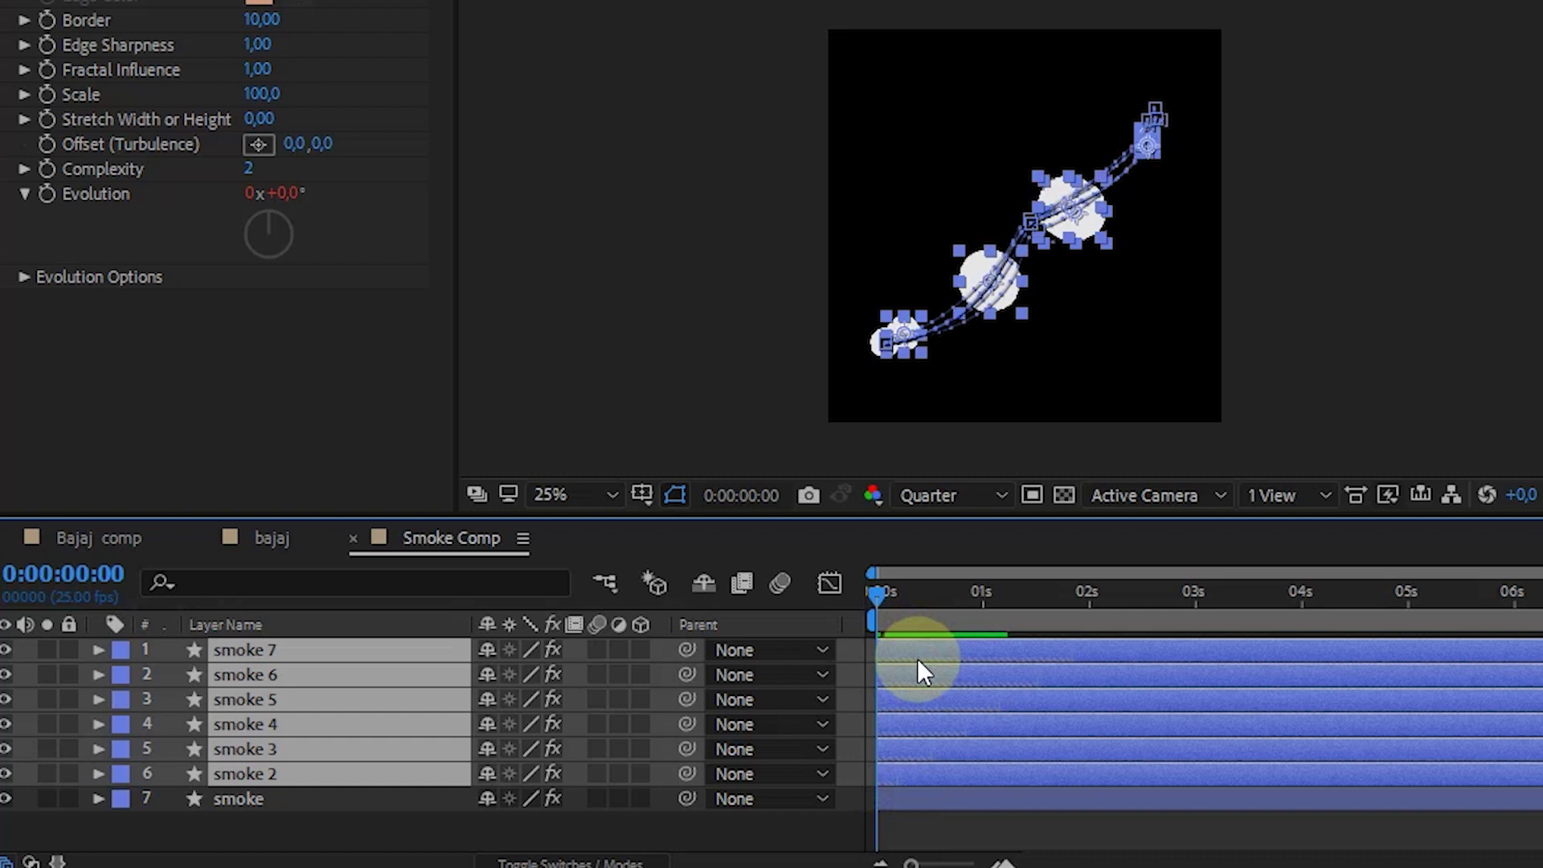
Duplicate the six smoke layers and extend the copies back to the comp start
key("ctrl+d")
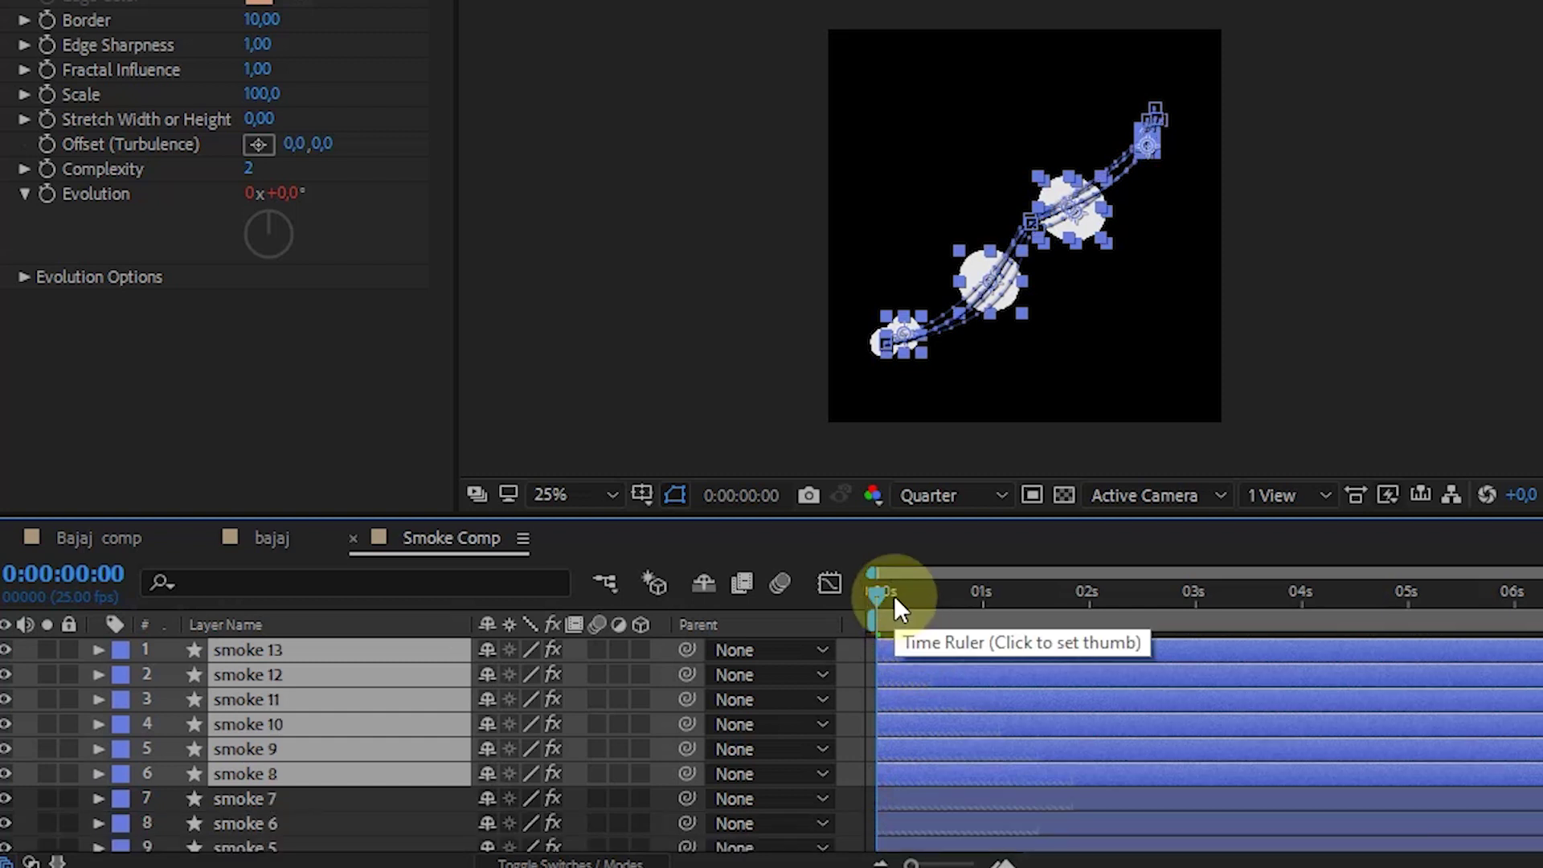
key("Page_Down")
key("Page_Down")
key("Page_Down")
key("bracketleft")
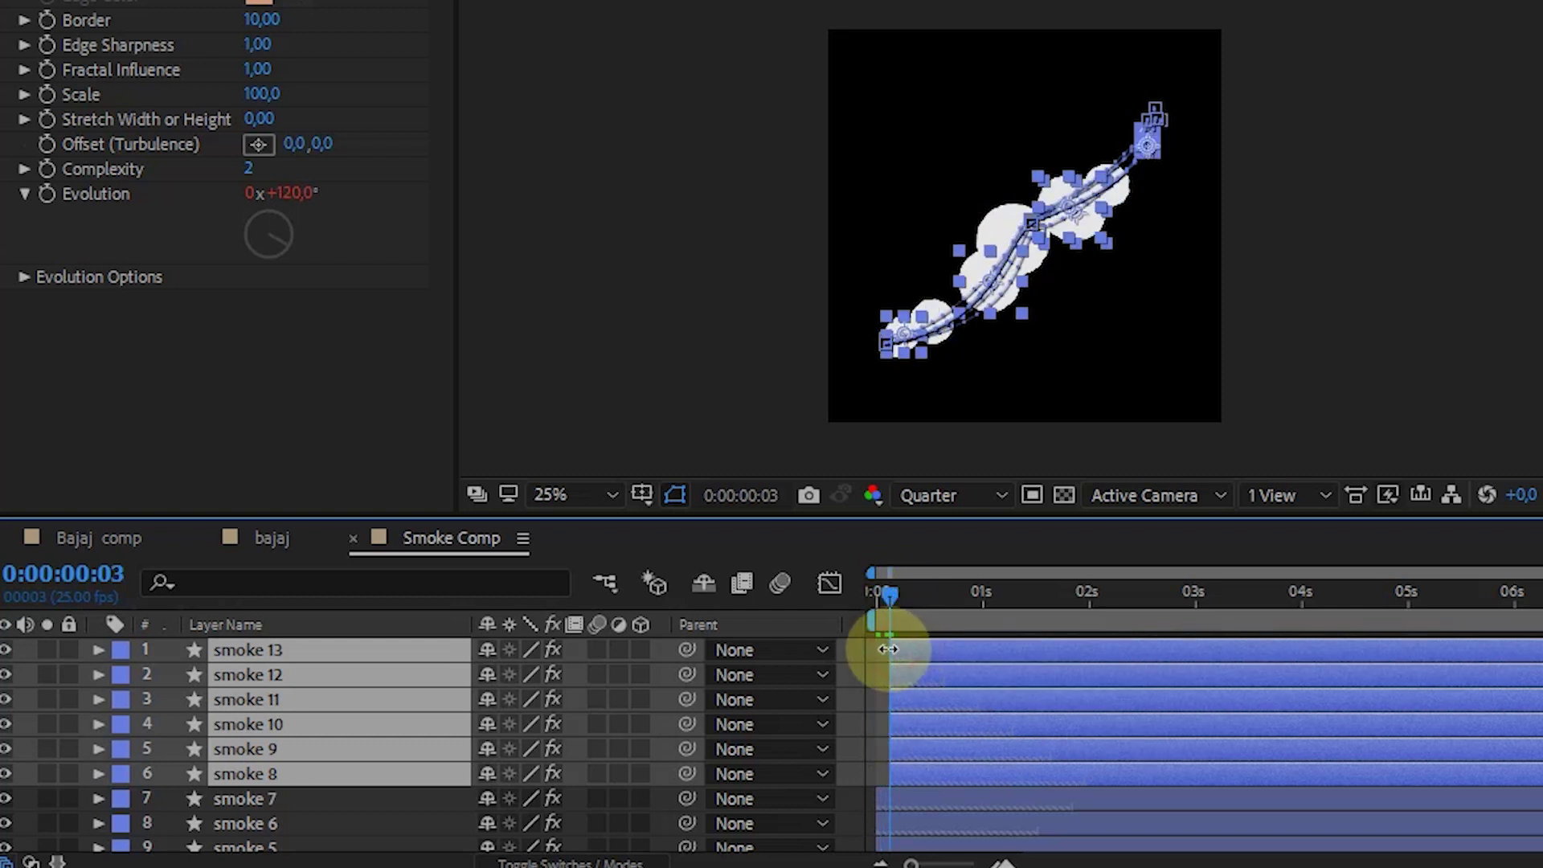
left_click_drag(888, 649, 877, 649)
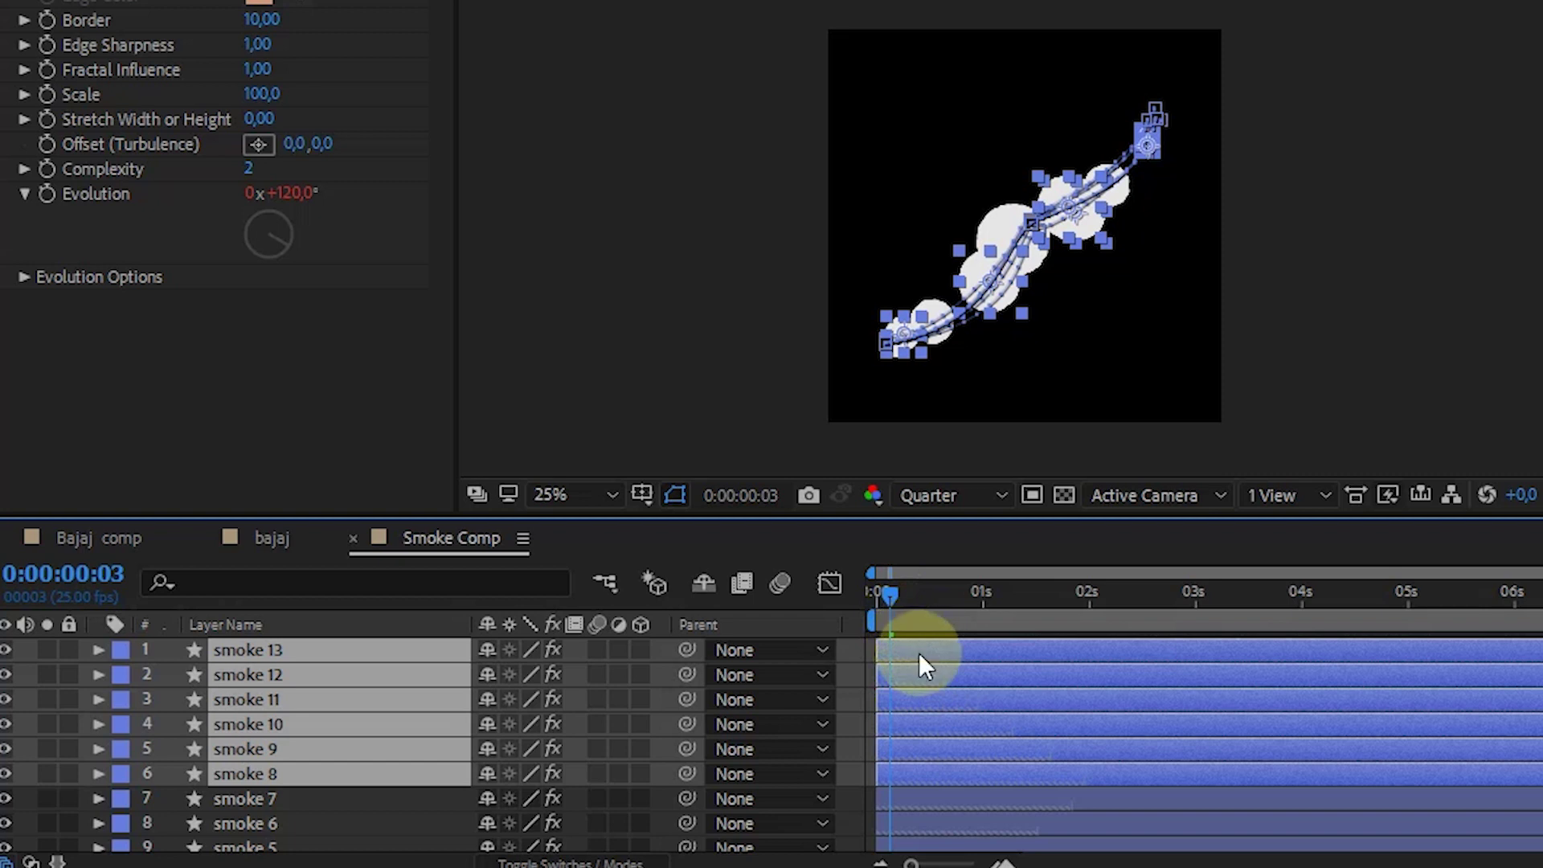
Shift the selected smoke layers a few frames later and check the opening frames
mouse_move(920, 654)
left_mouse_down()
mouse_move(948, 653)
mouse_move(922, 662)
left_mouse_up()
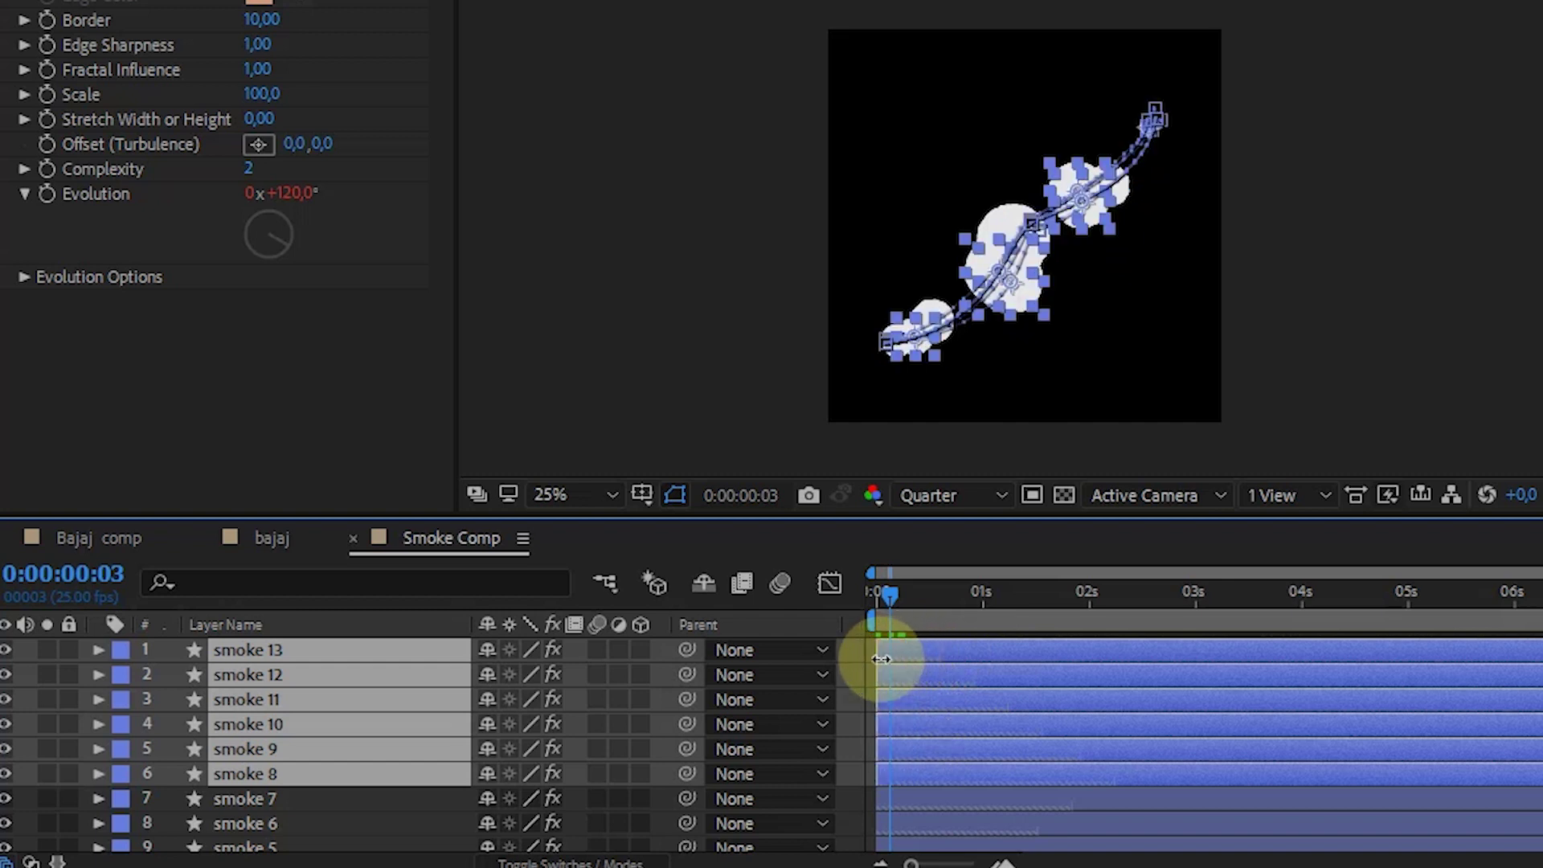
left_click_drag(889, 591, 877, 593)
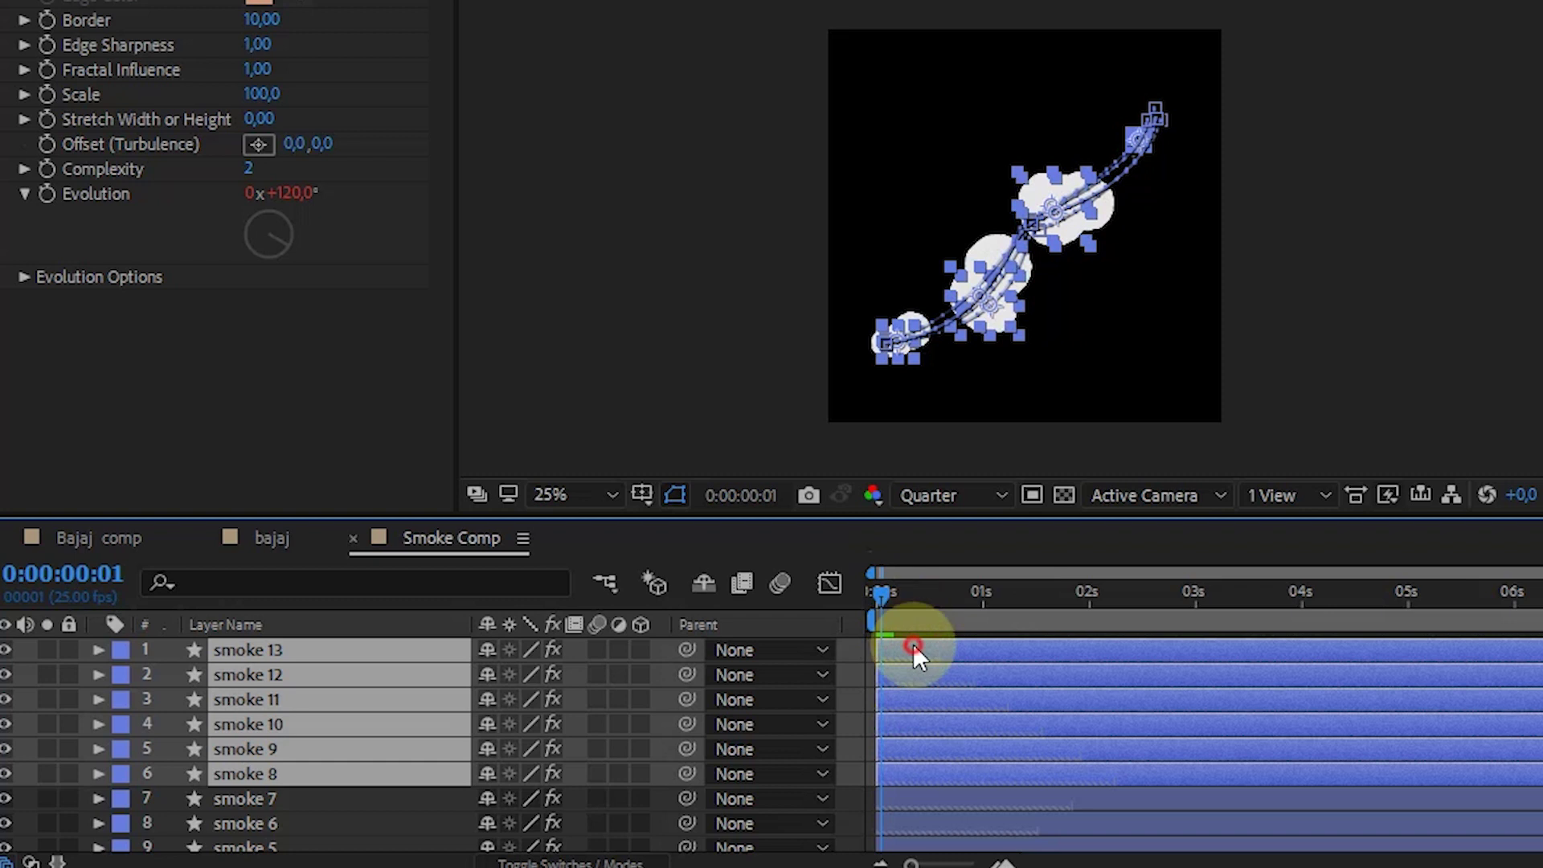
mouse_move(913, 644)
left_mouse_down()
mouse_move(874, 652)
mouse_move(897, 651)
left_mouse_up()
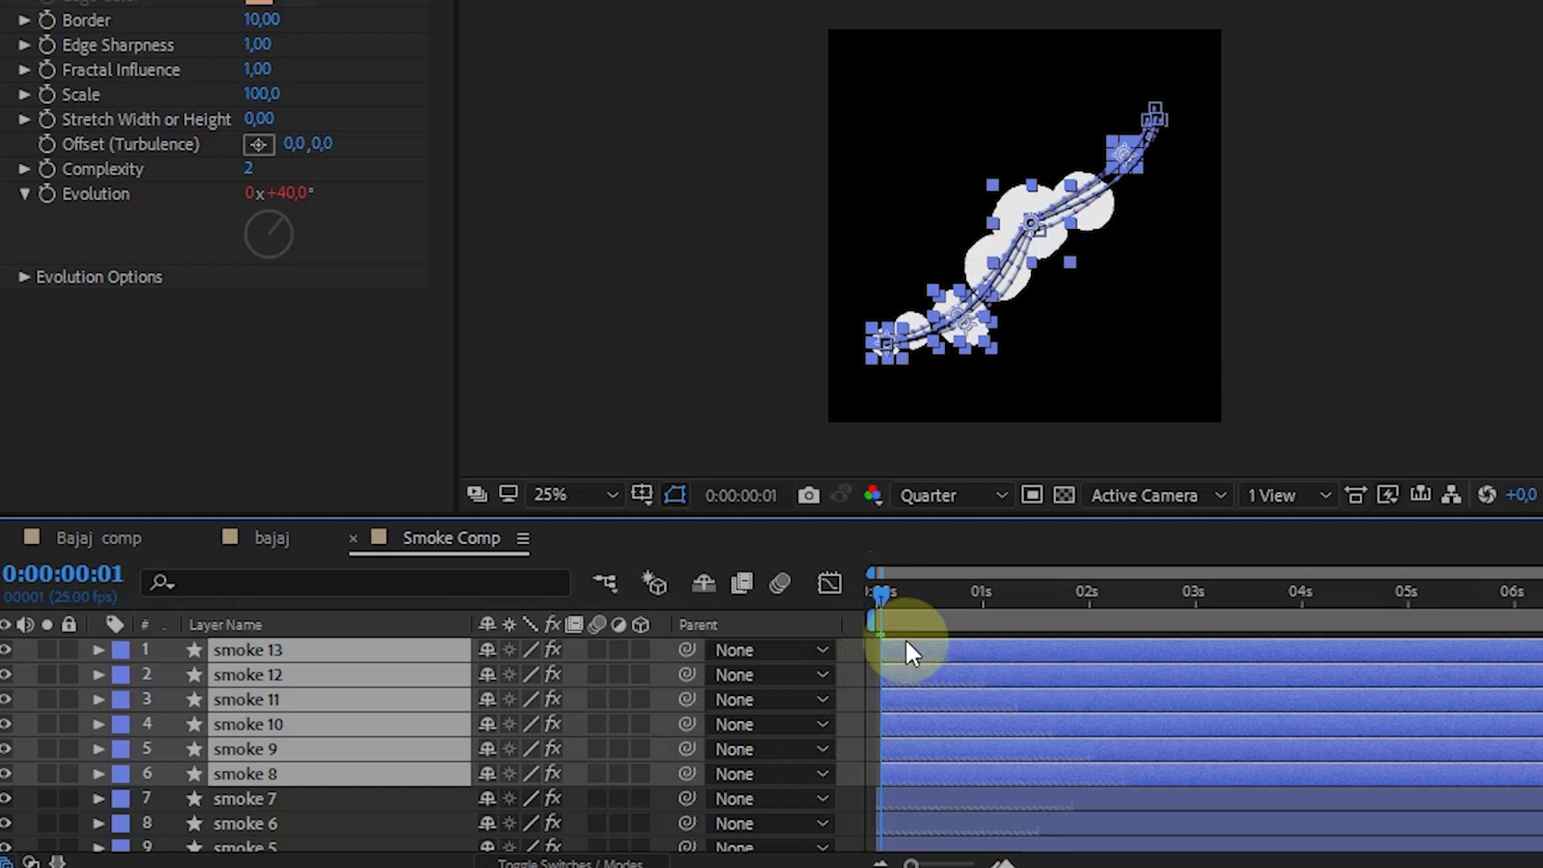
Duplicate the six layers into smoke 14–19 and shift them about a frame later
key("ctrl+d")
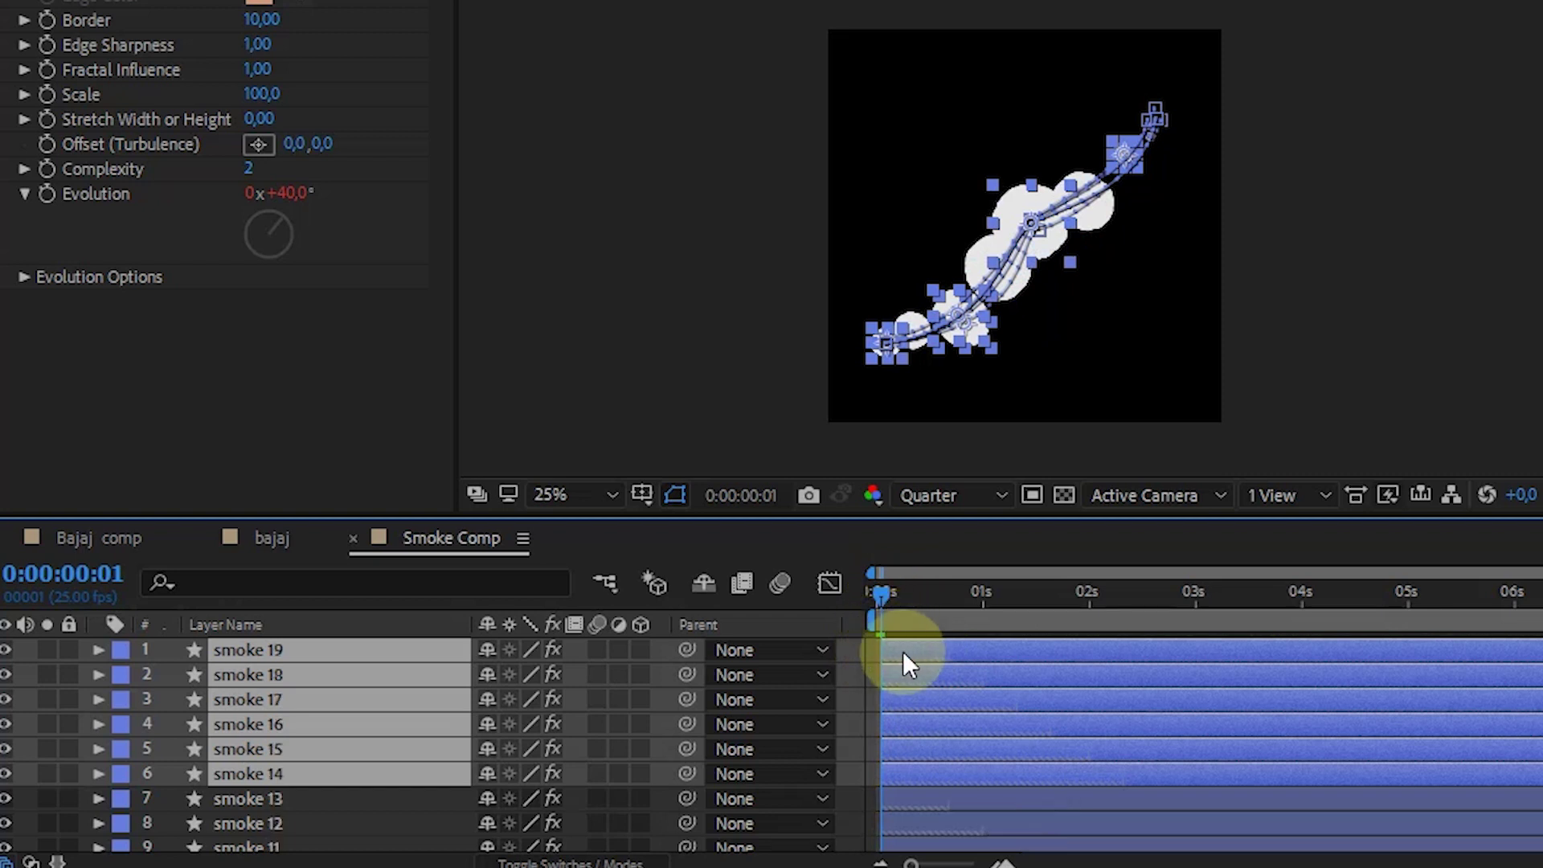
left_click_drag(906, 652, 912, 652)
left_click(898, 598)
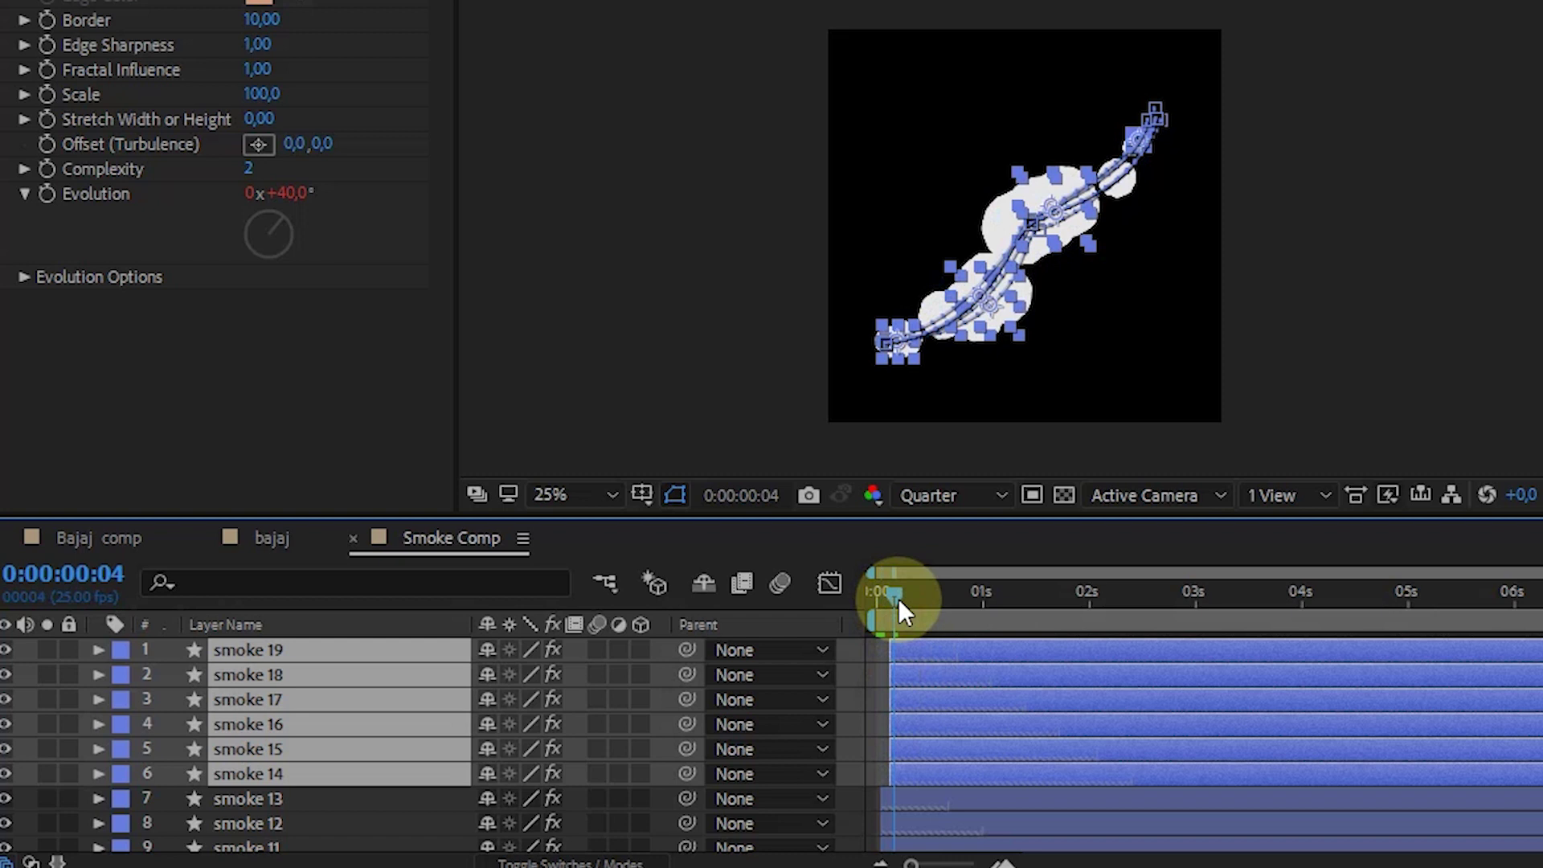
left_click_drag(911, 651, 908, 651)
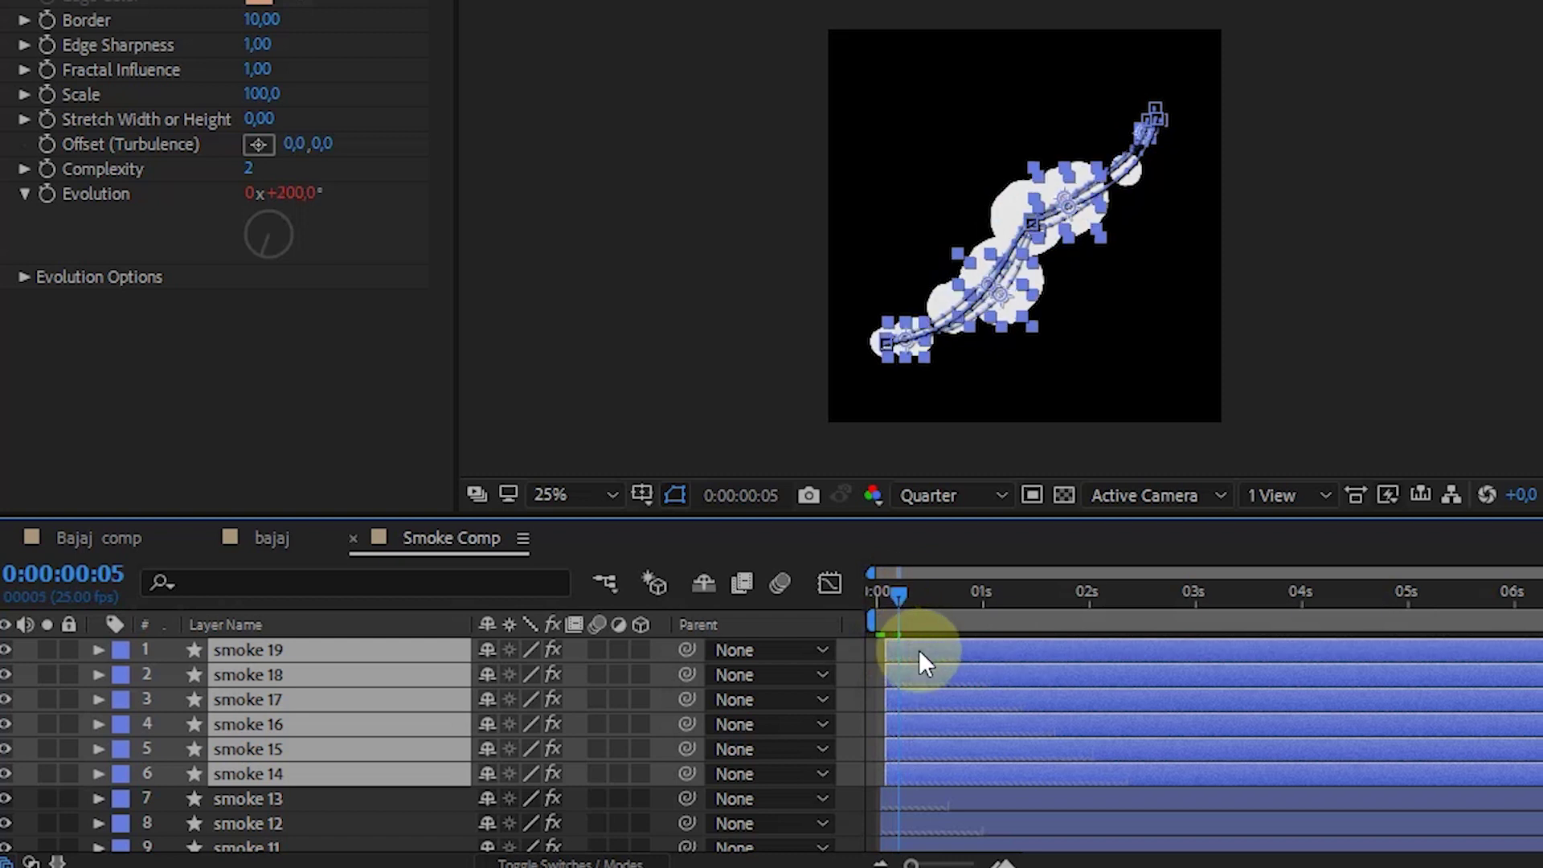
left_click_drag(886, 652, 877, 651)
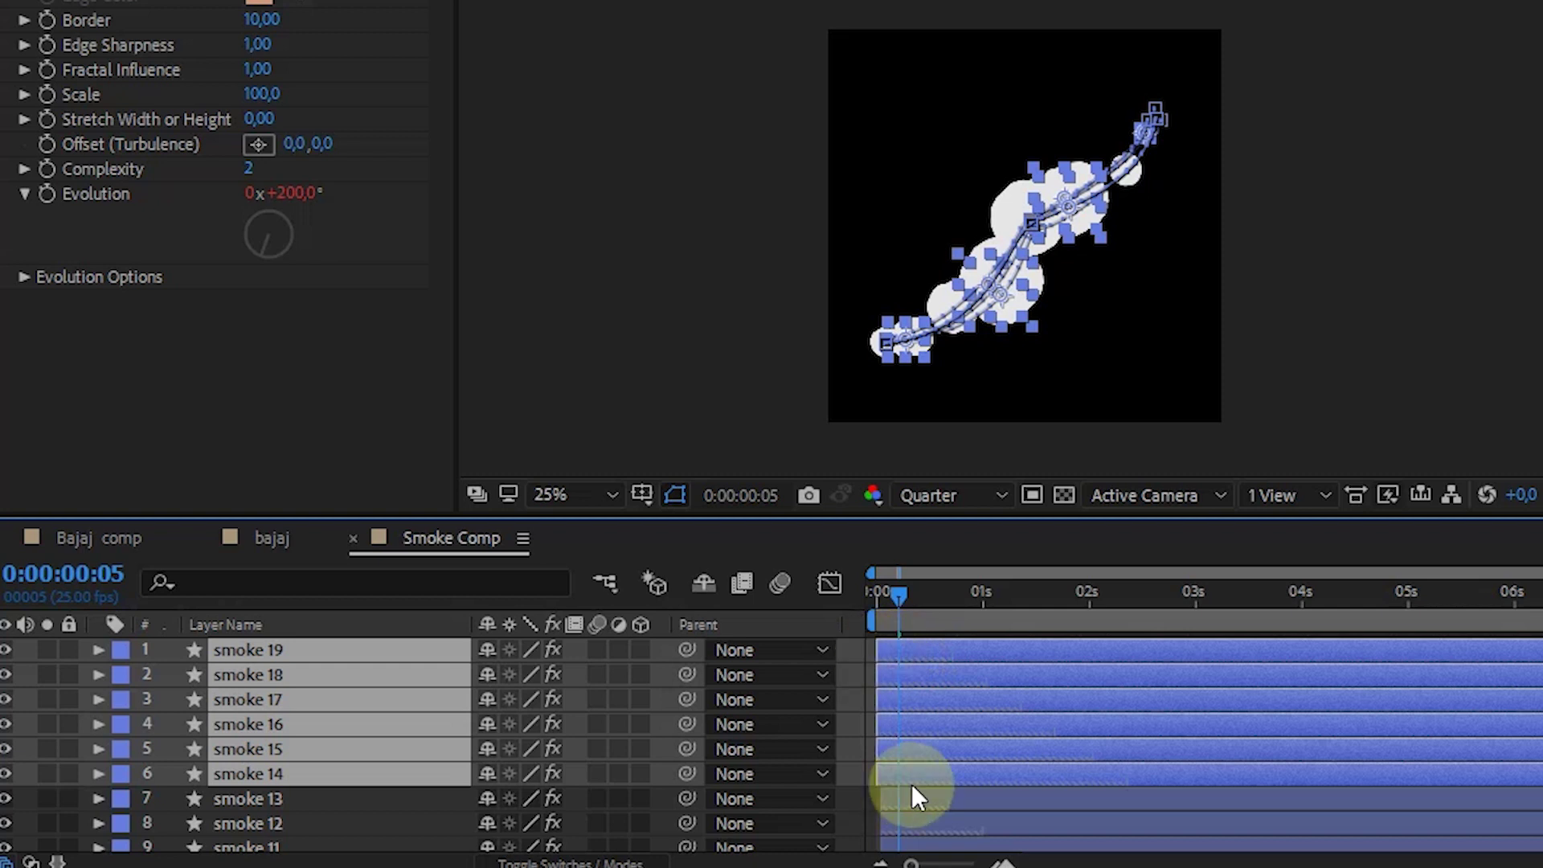
scroll(911, 783, "down", 1)
scroll(913, 768, "down", 2)
Align the start points of smoke 13 down through smoke 5 with the newer layers
left_click(915, 774)
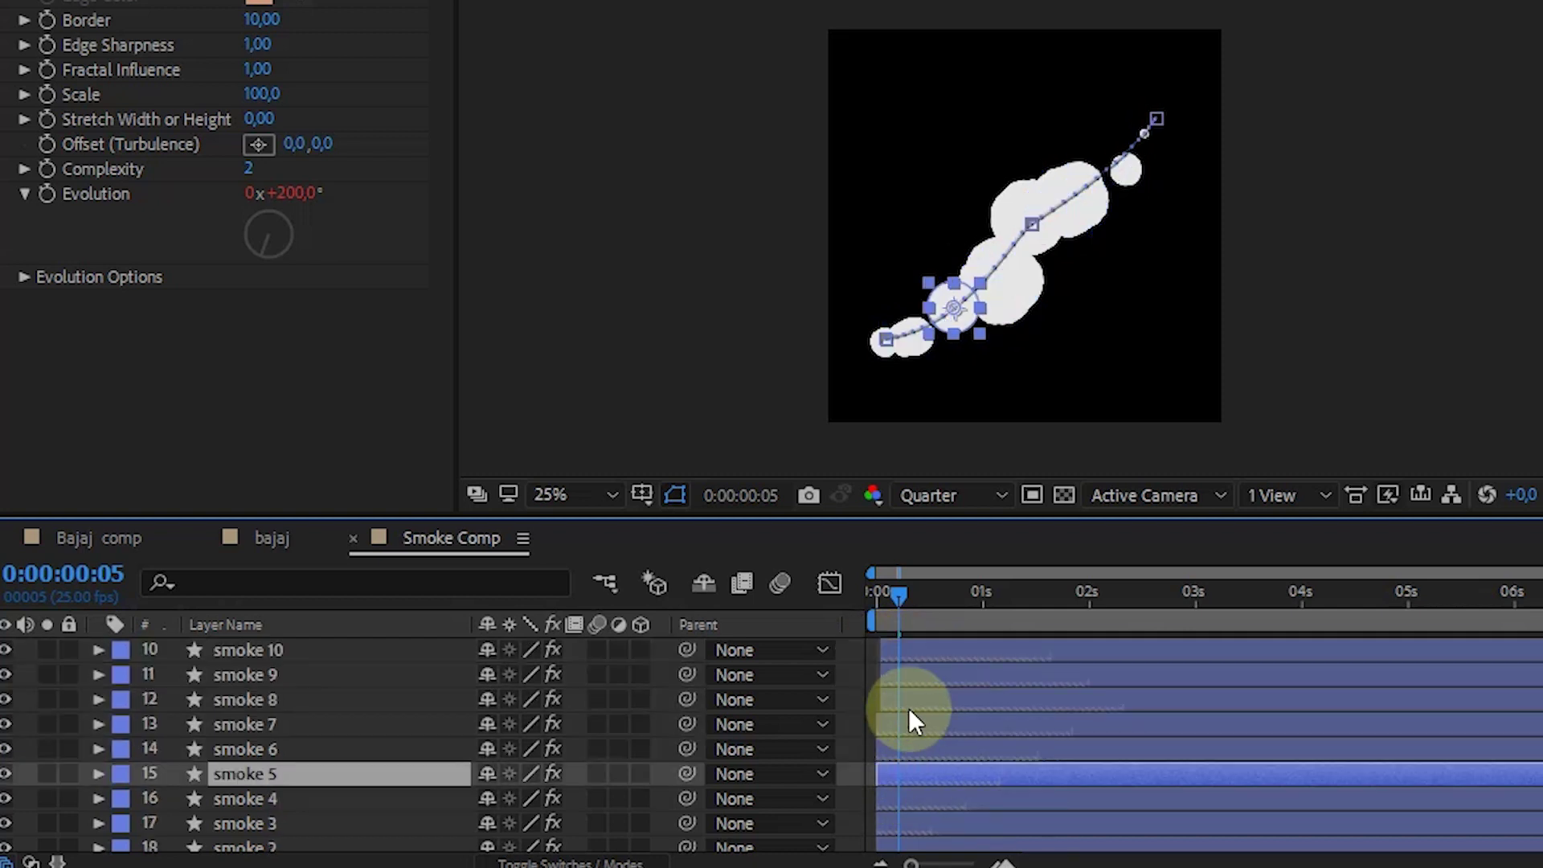
scroll(908, 711, "up", 1)
scroll(908, 712, "up", 1)
left_click(884, 724, "shift")
left_click_drag(881, 724, 876, 724)
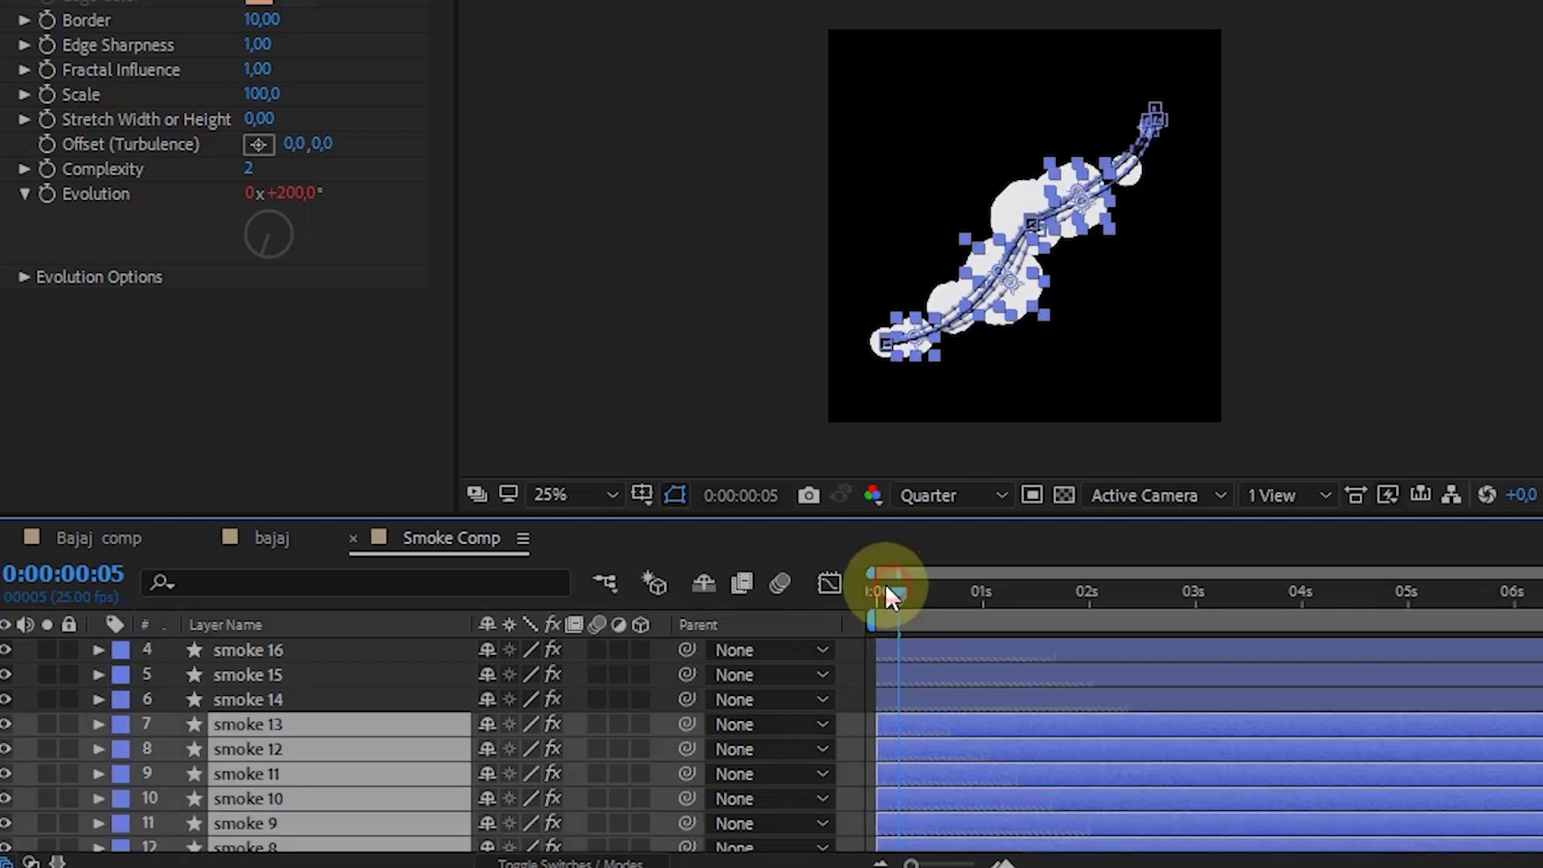
left_click_drag(885, 584, 878, 588)
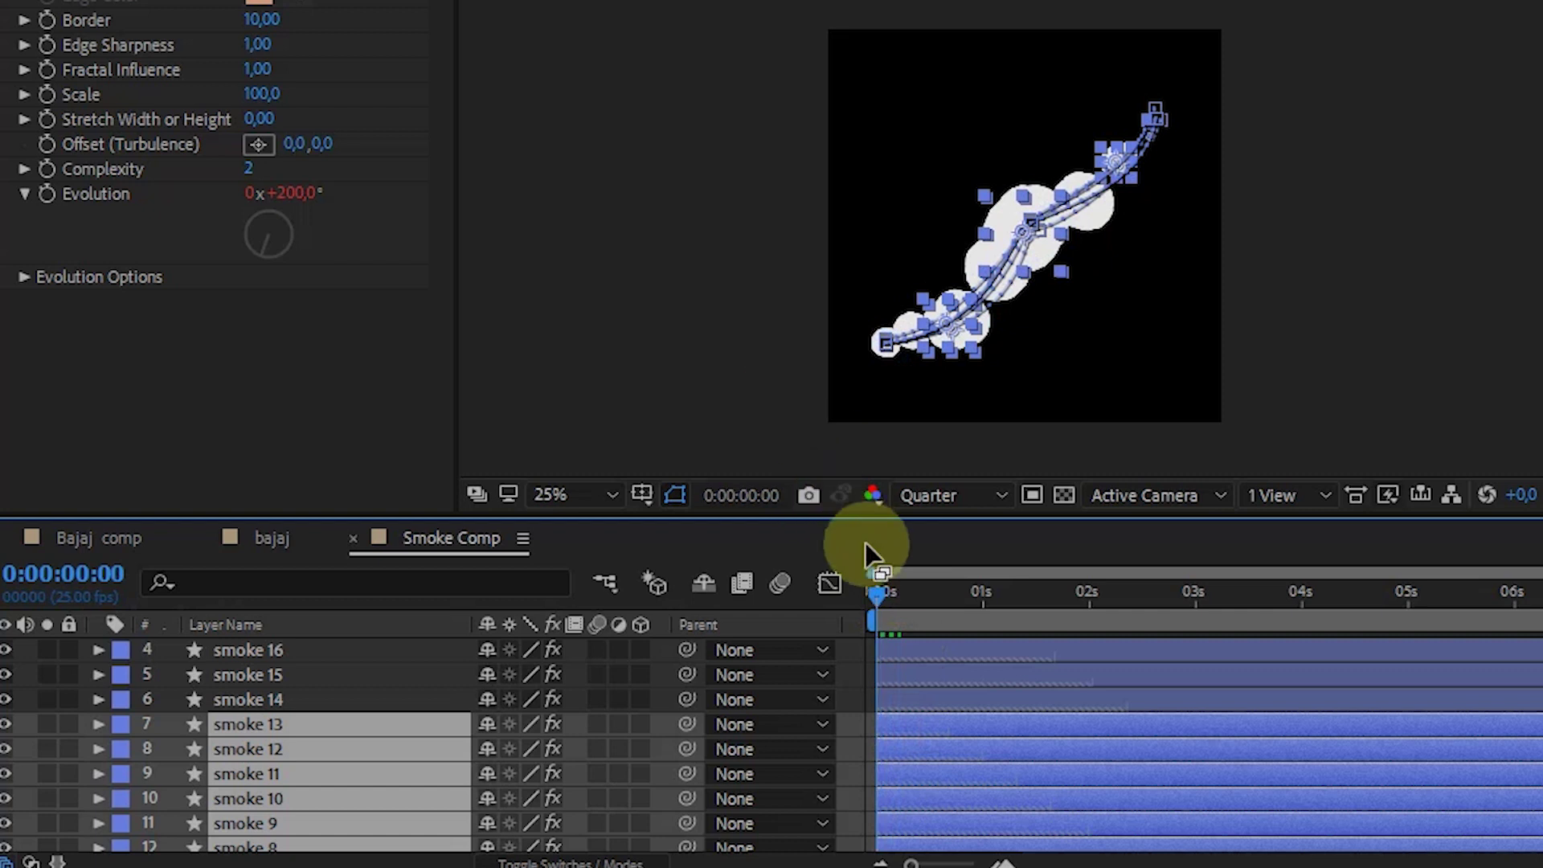
Preview the smoke, then duplicate smoke 14–19 into smoke 20–25
key("ctrl+shift+a")
key("space")
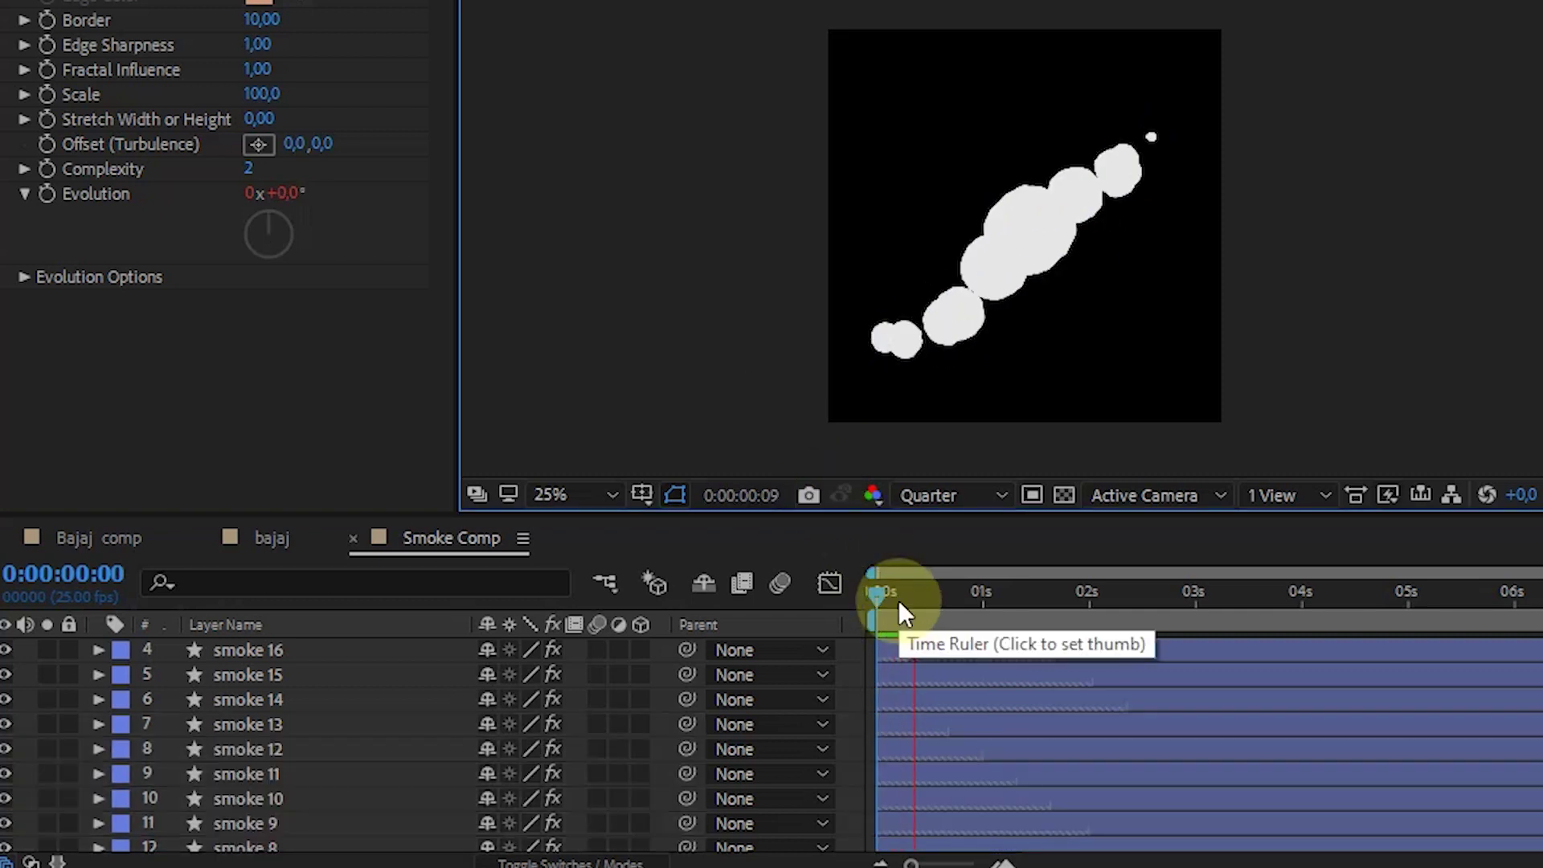
scroll(923, 687, "up", 2)
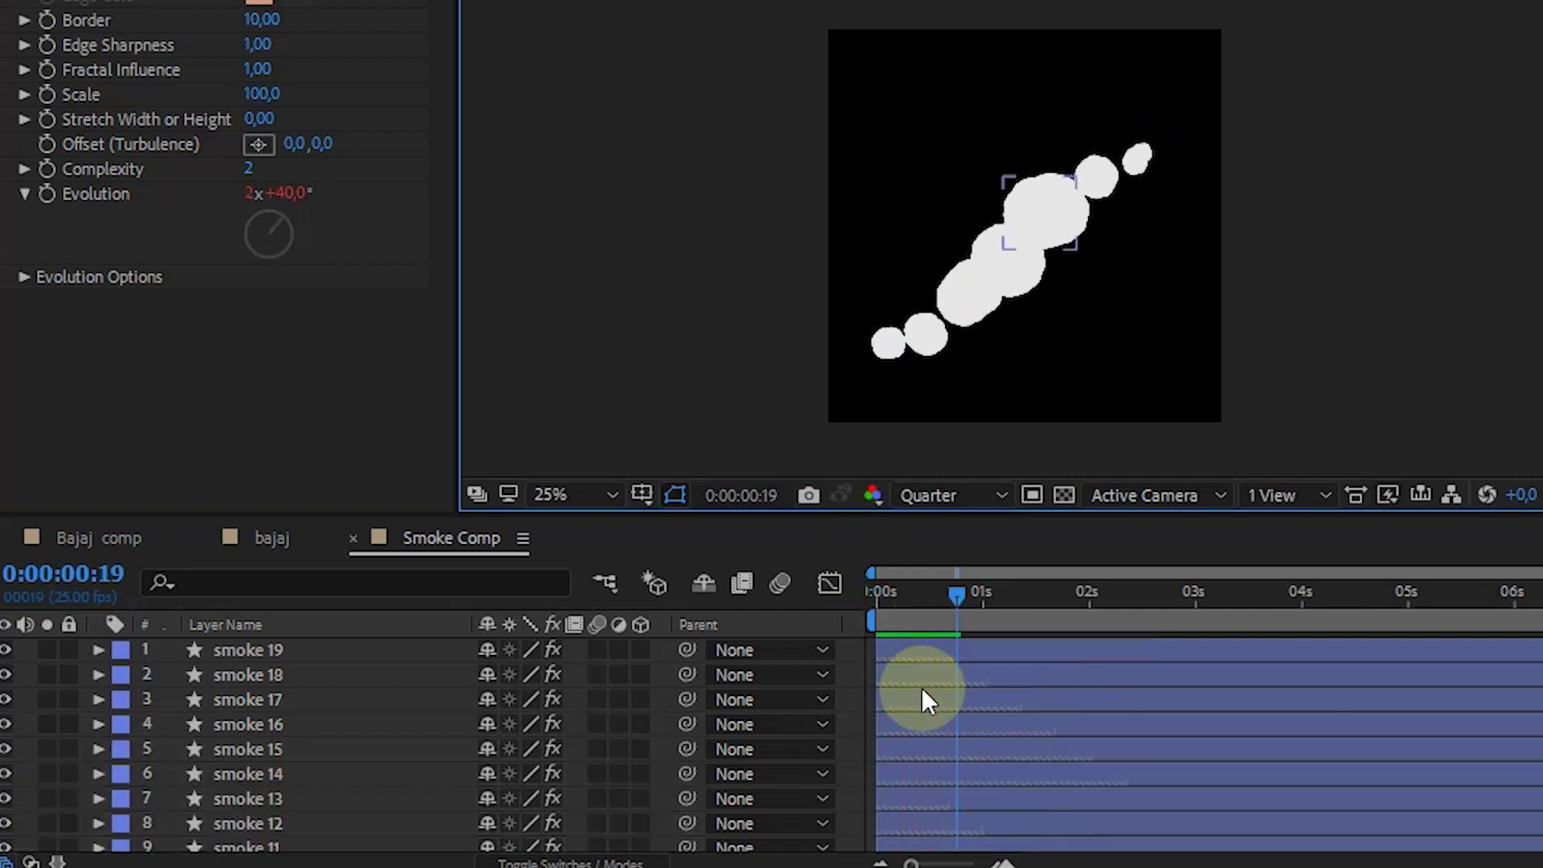
left_click(900, 654)
left_click(293, 755, "shift")
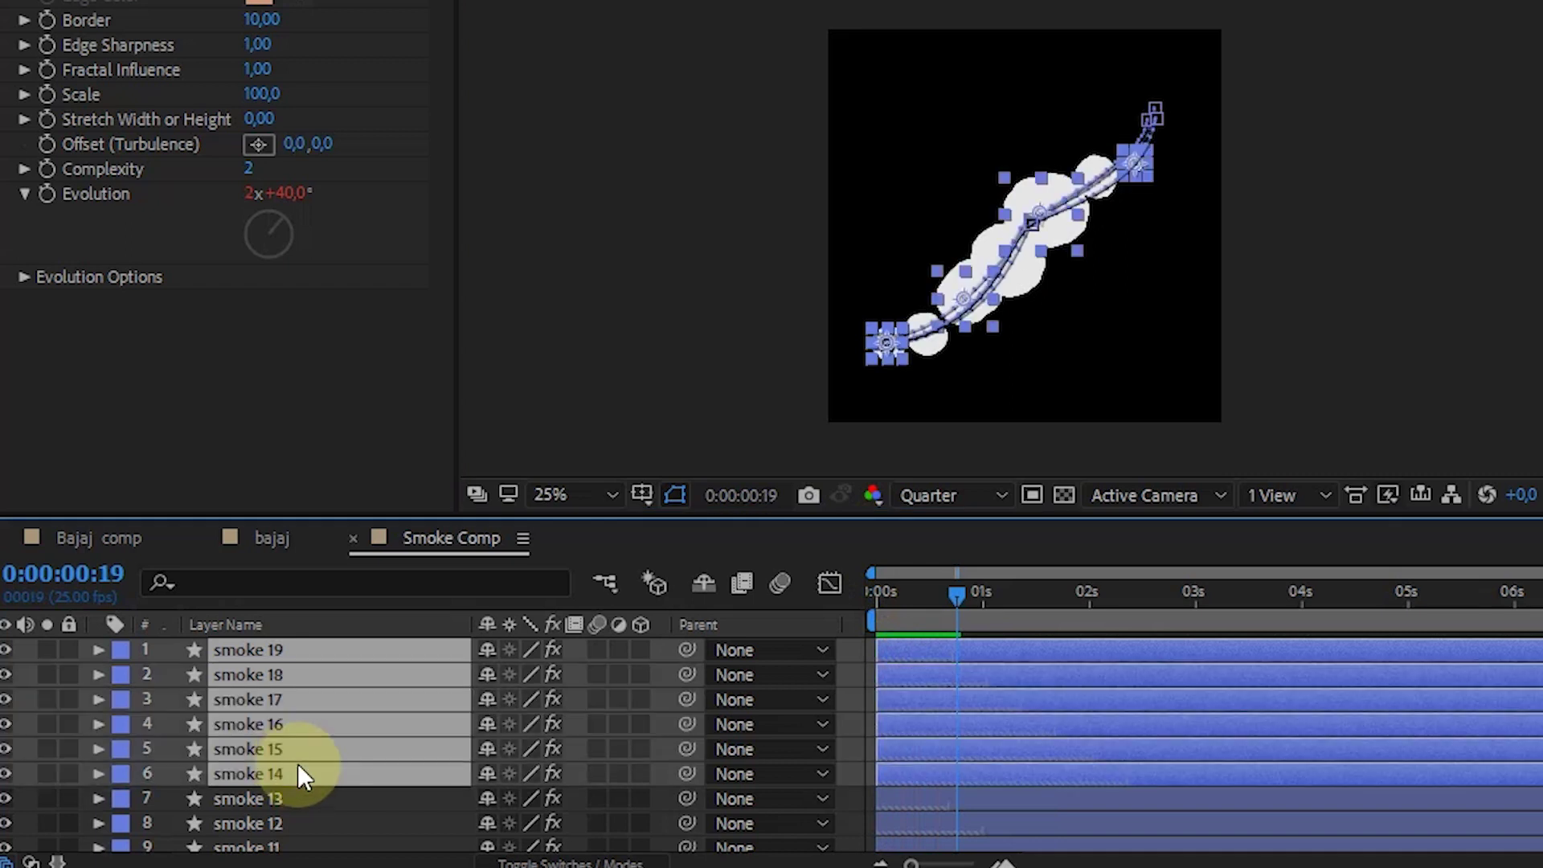
key("ctrl+d")
Shift smoke 20–25 so they extend back to the comp start
left_click(897, 592)
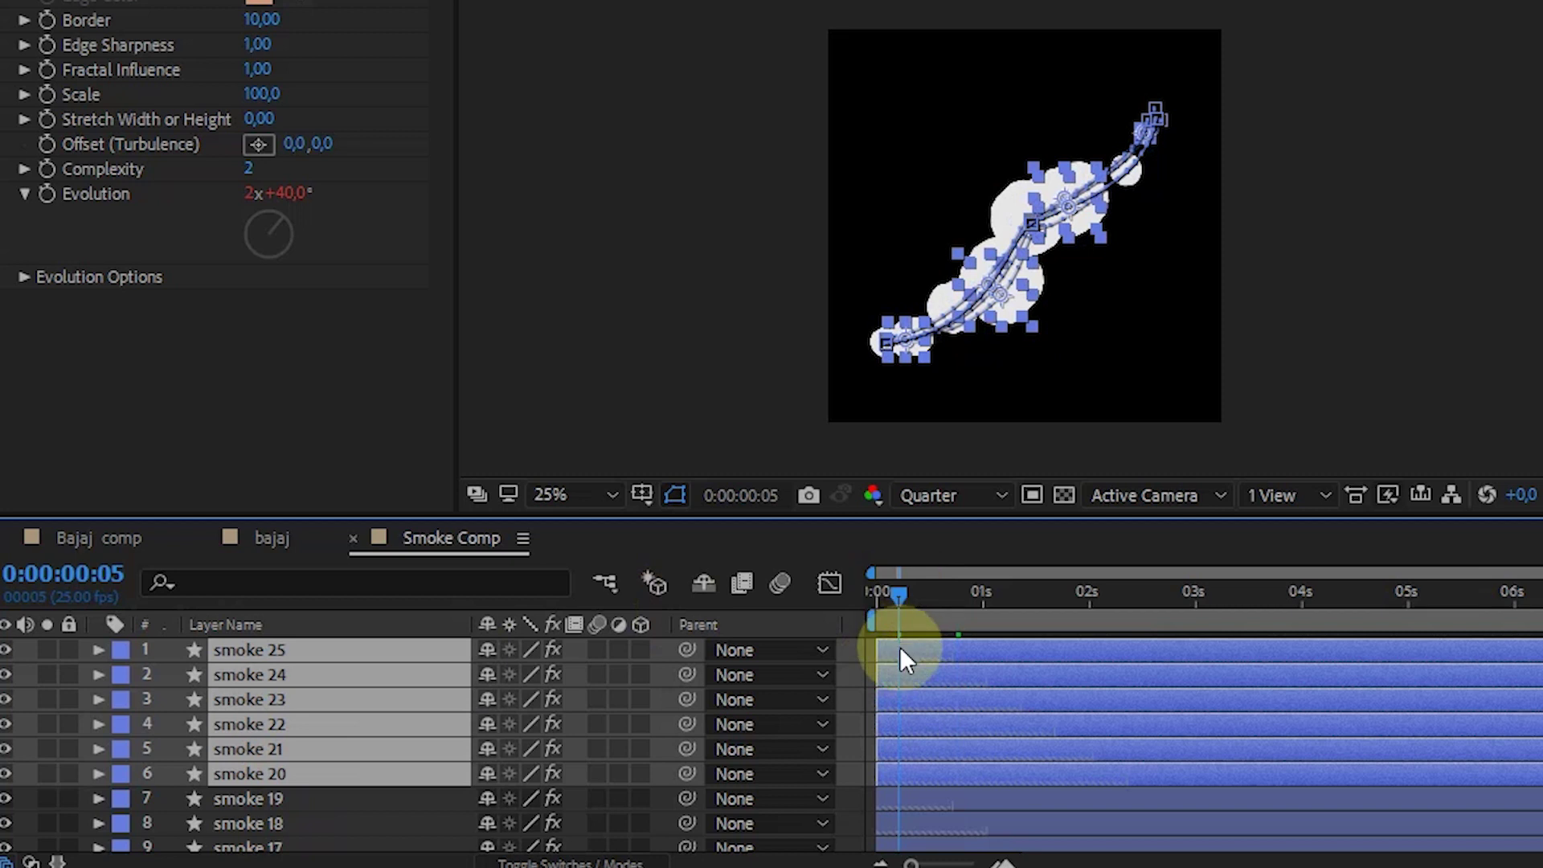
left_click_drag(910, 655, 876, 647)
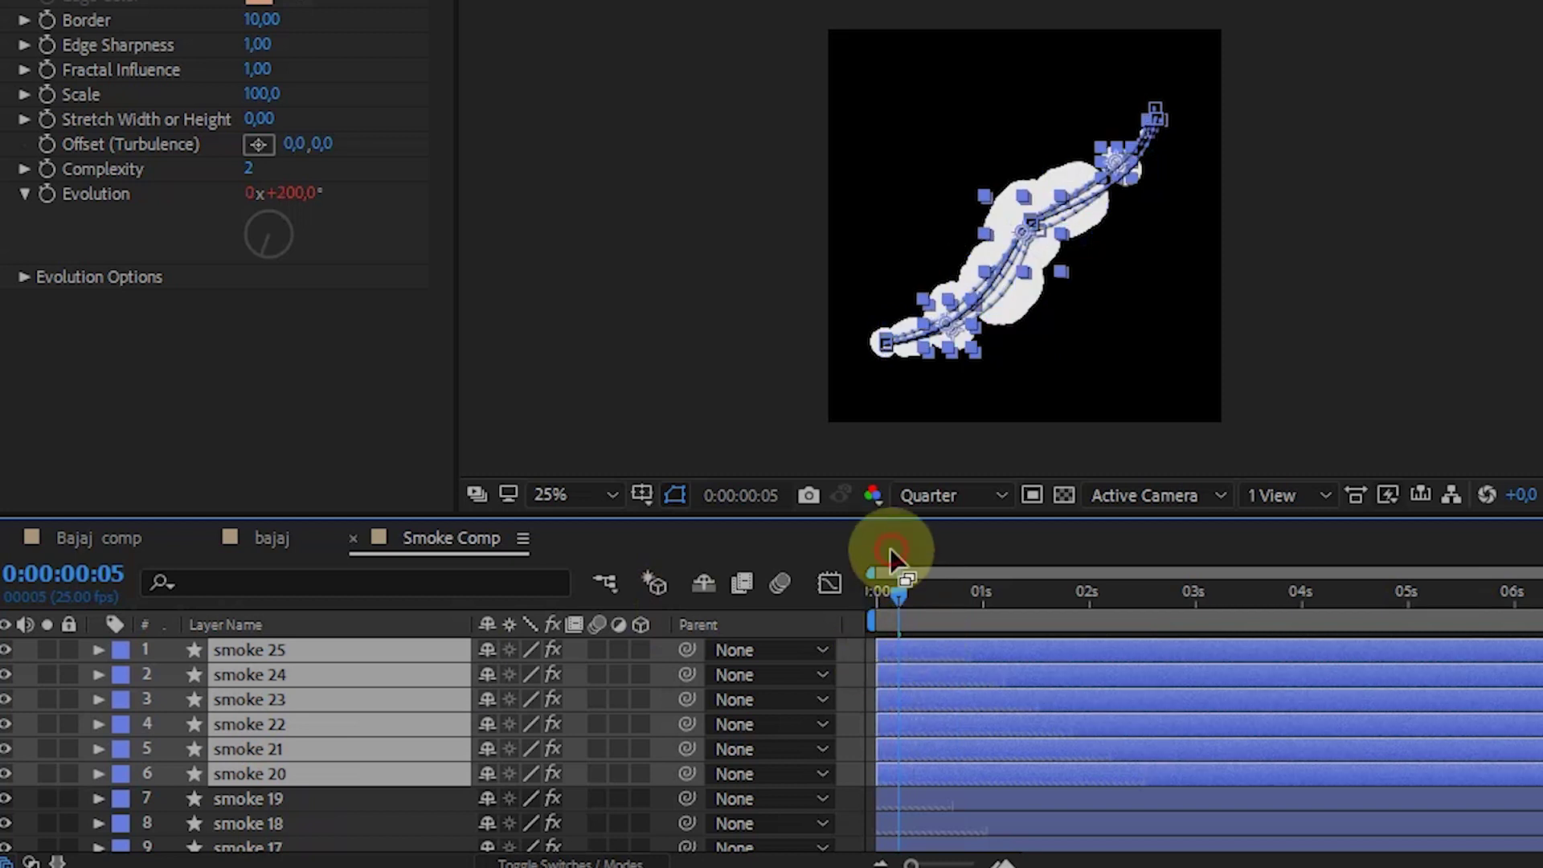
left_click_drag(907, 594, 885, 591)
left_click(798, 429)
Preview the smoke animation, rewind to the start, and switch to Bajaj comp
key("space")
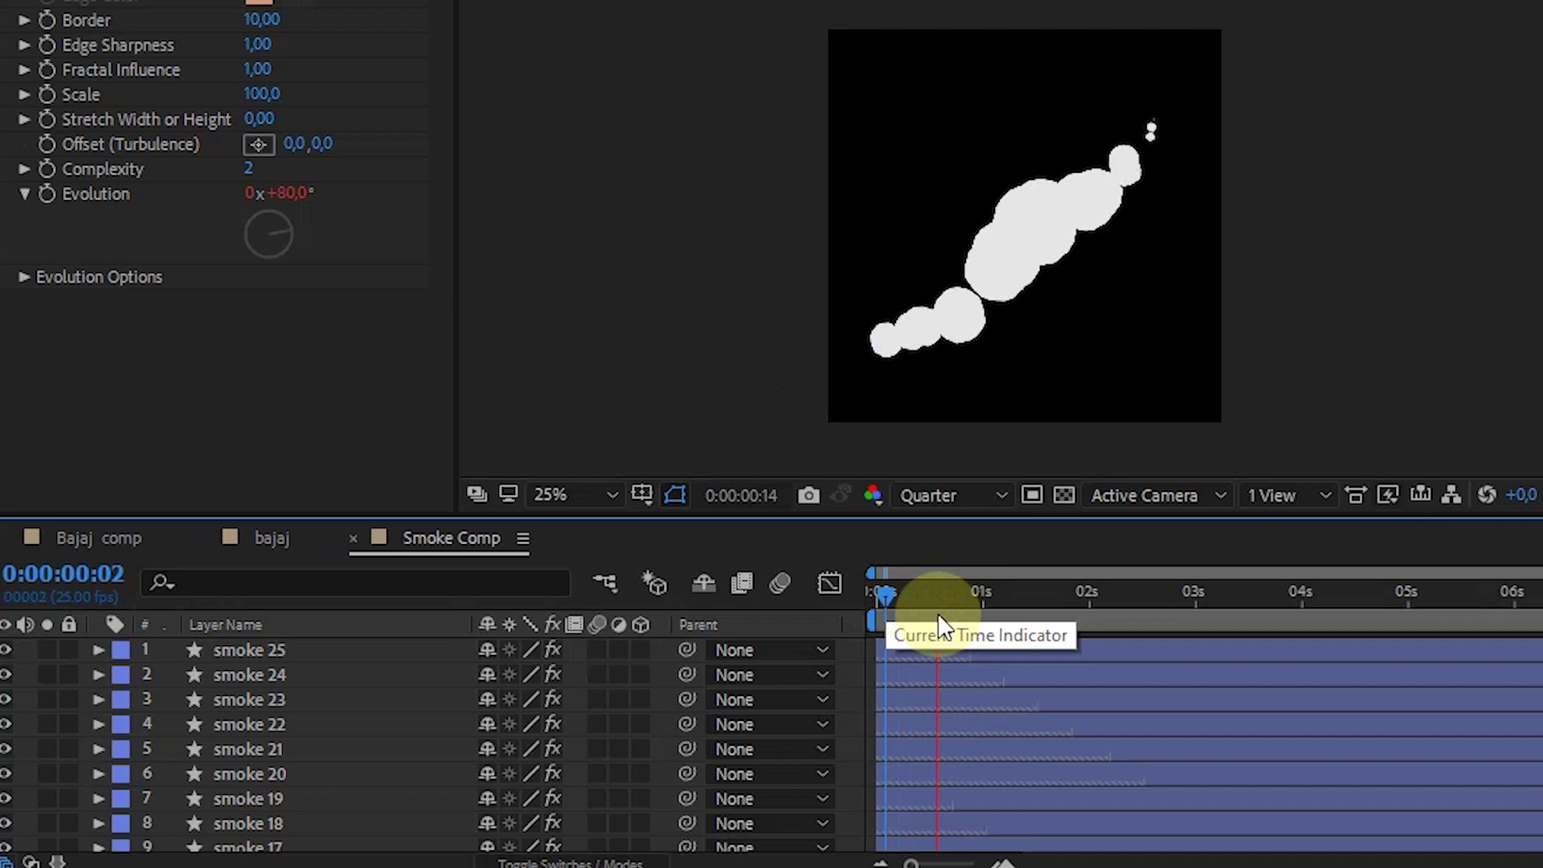
key("space")
left_click(867, 597)
left_click(152, 545)
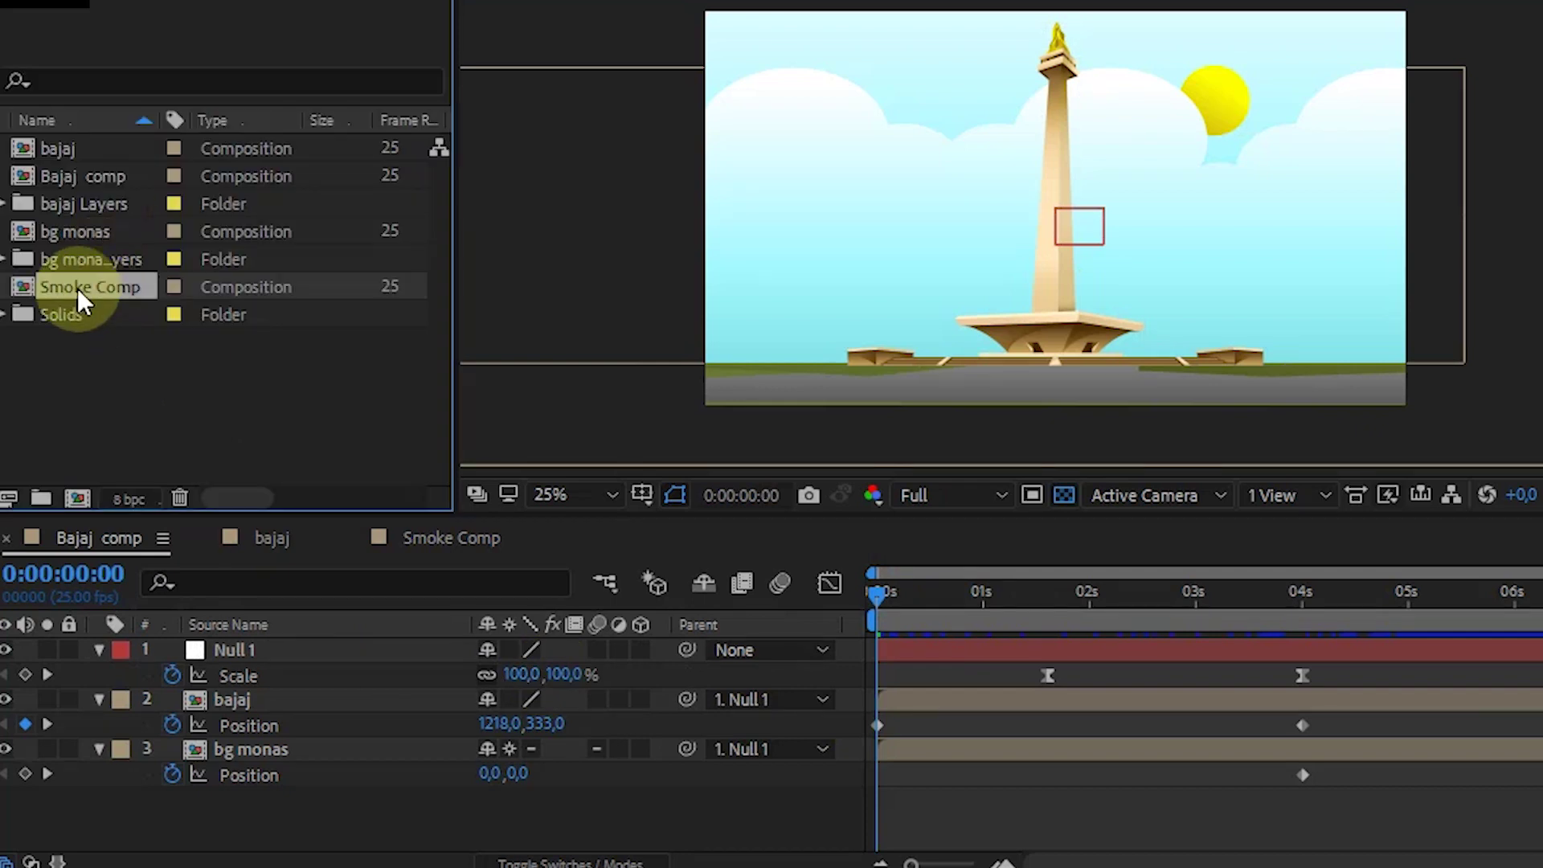
Add Smoke Comp to Bajaj comp, go to about 4:17, and set Quarter resolution
left_click_drag(79, 297, 1071, 226)
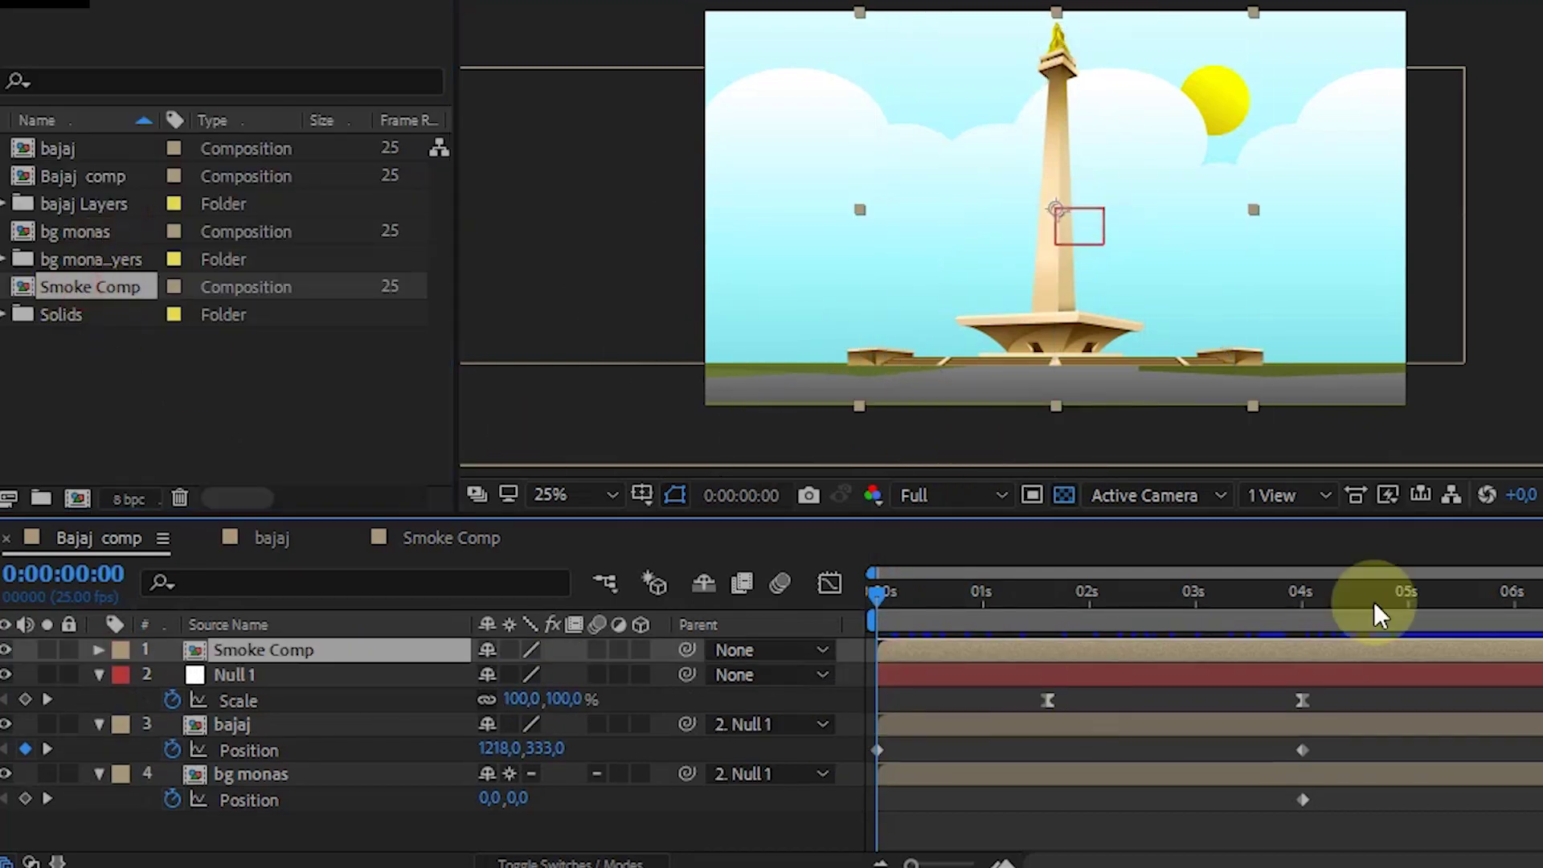
left_click(1373, 602)
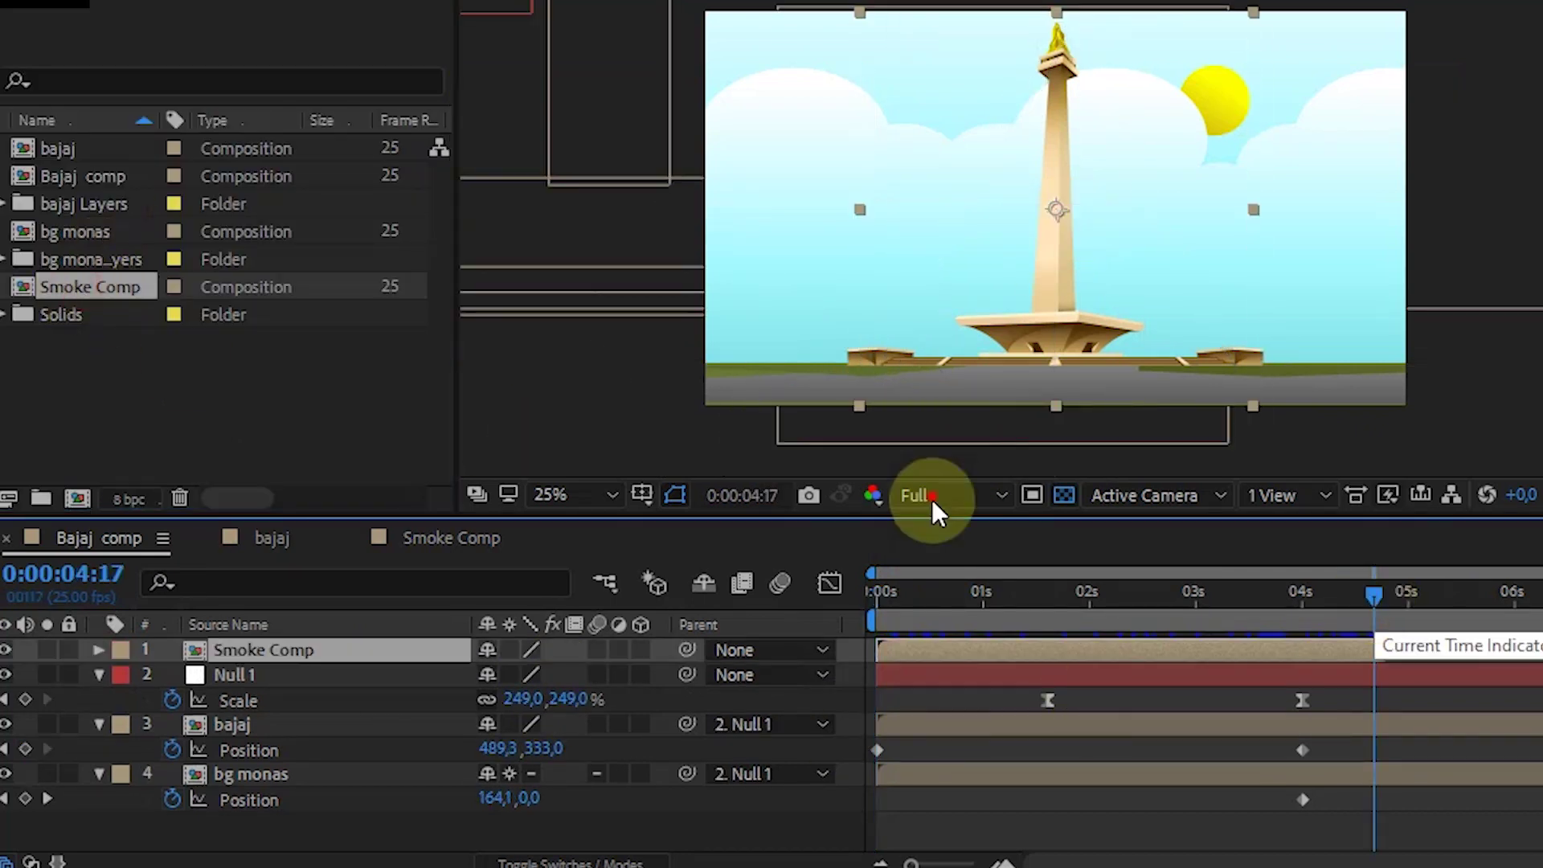
left_click(954, 495)
left_click(966, 667)
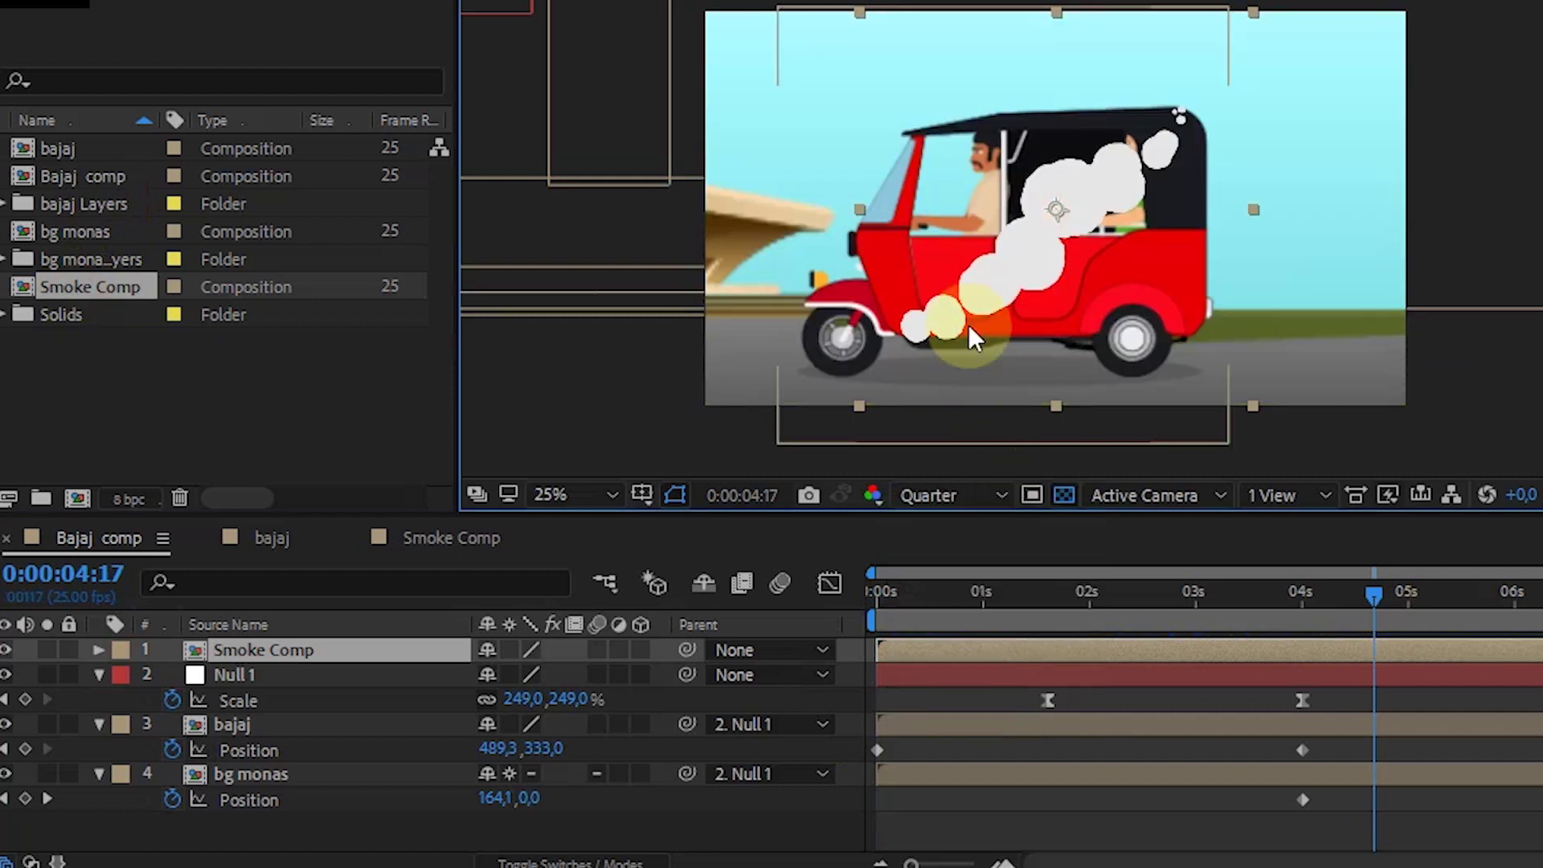
Position and scale the smoke layer so it trails from the red bajaj's exhaust
left_click_drag(968, 325, 1255, 317)
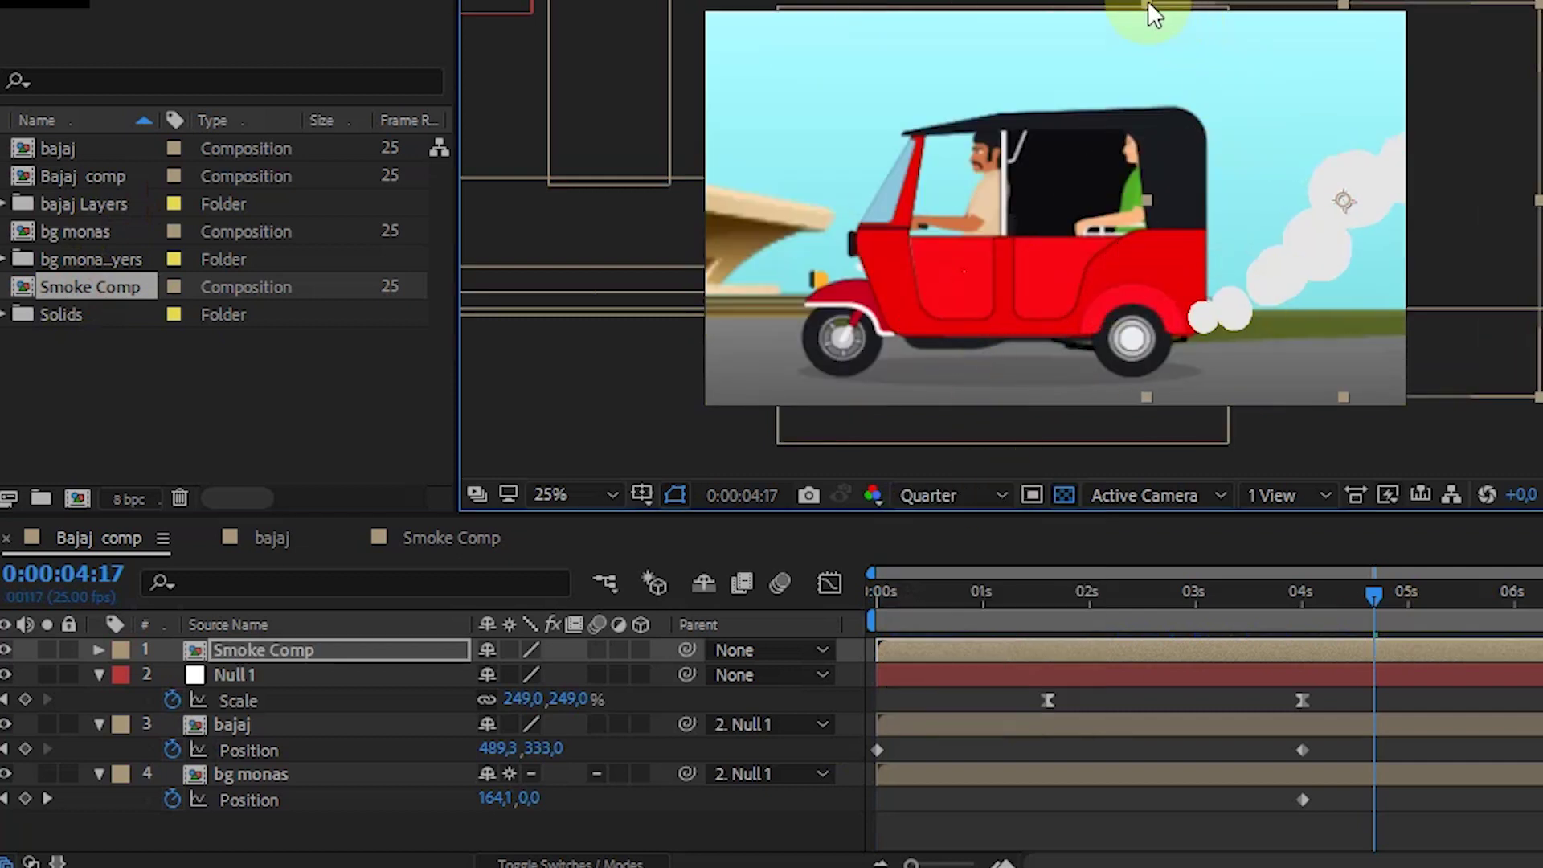
mouse_move(1149, 5)
left_mouse_down()
mouse_move(1207, 62)
mouse_move(1222, 116)
left_mouse_up()
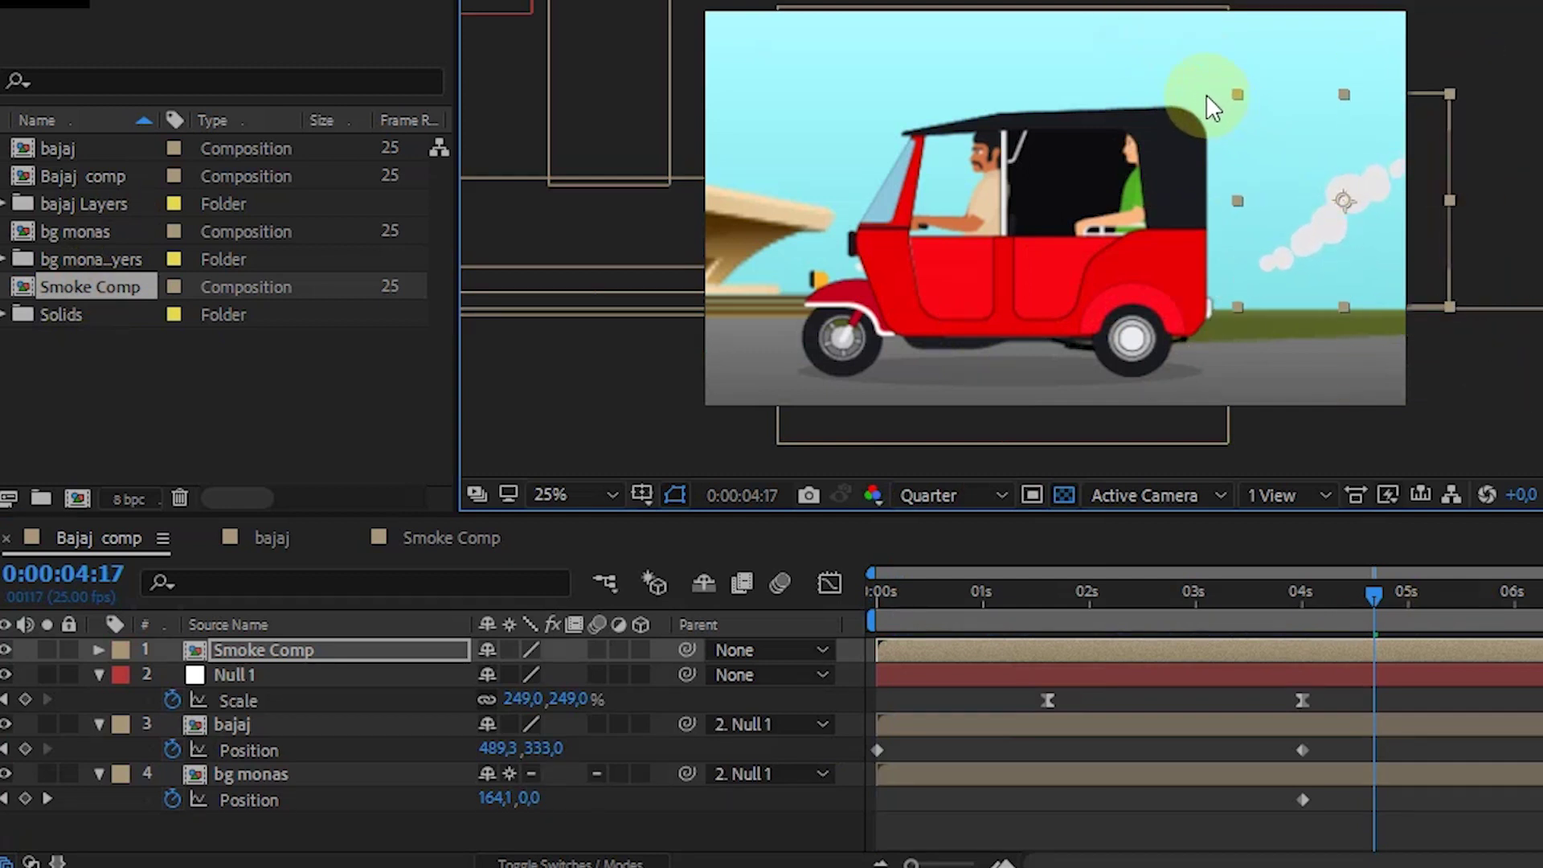
left_click_drag(1349, 185, 1282, 248)
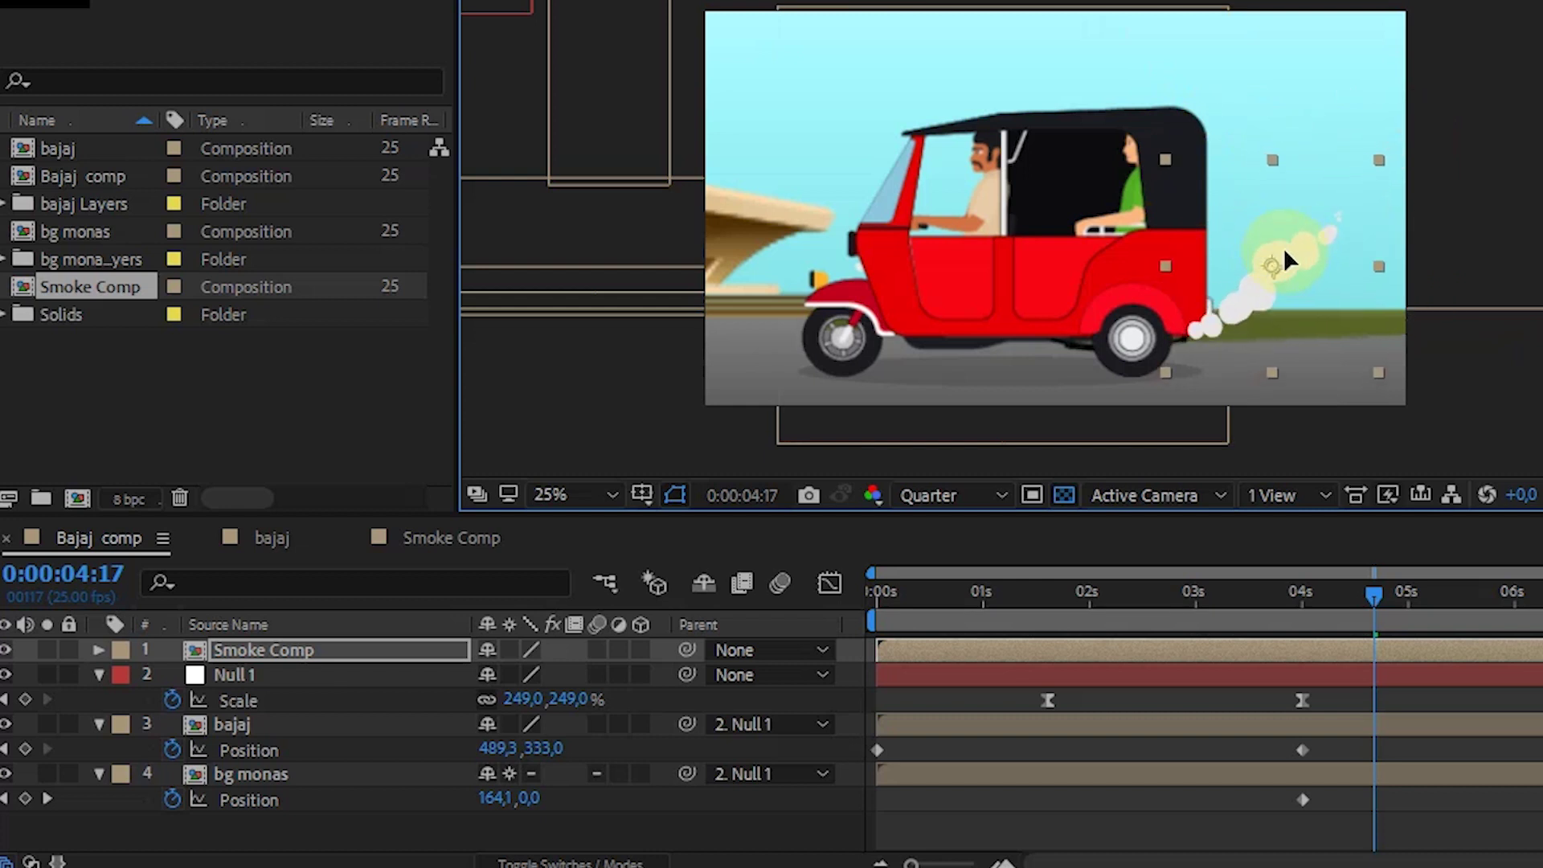
left_click_drag(1388, 156, 1328, 220)
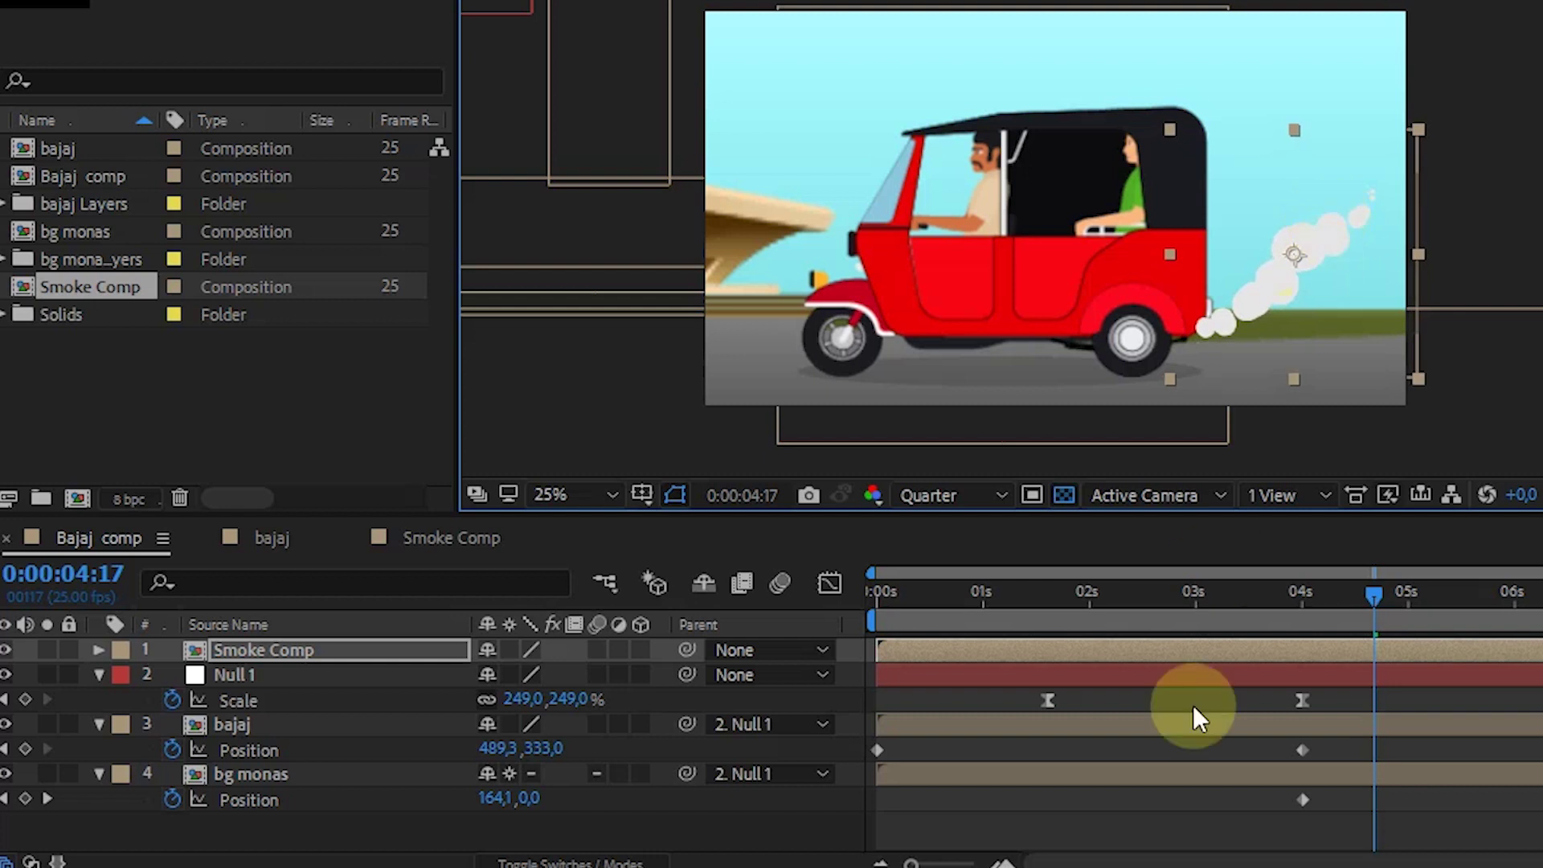